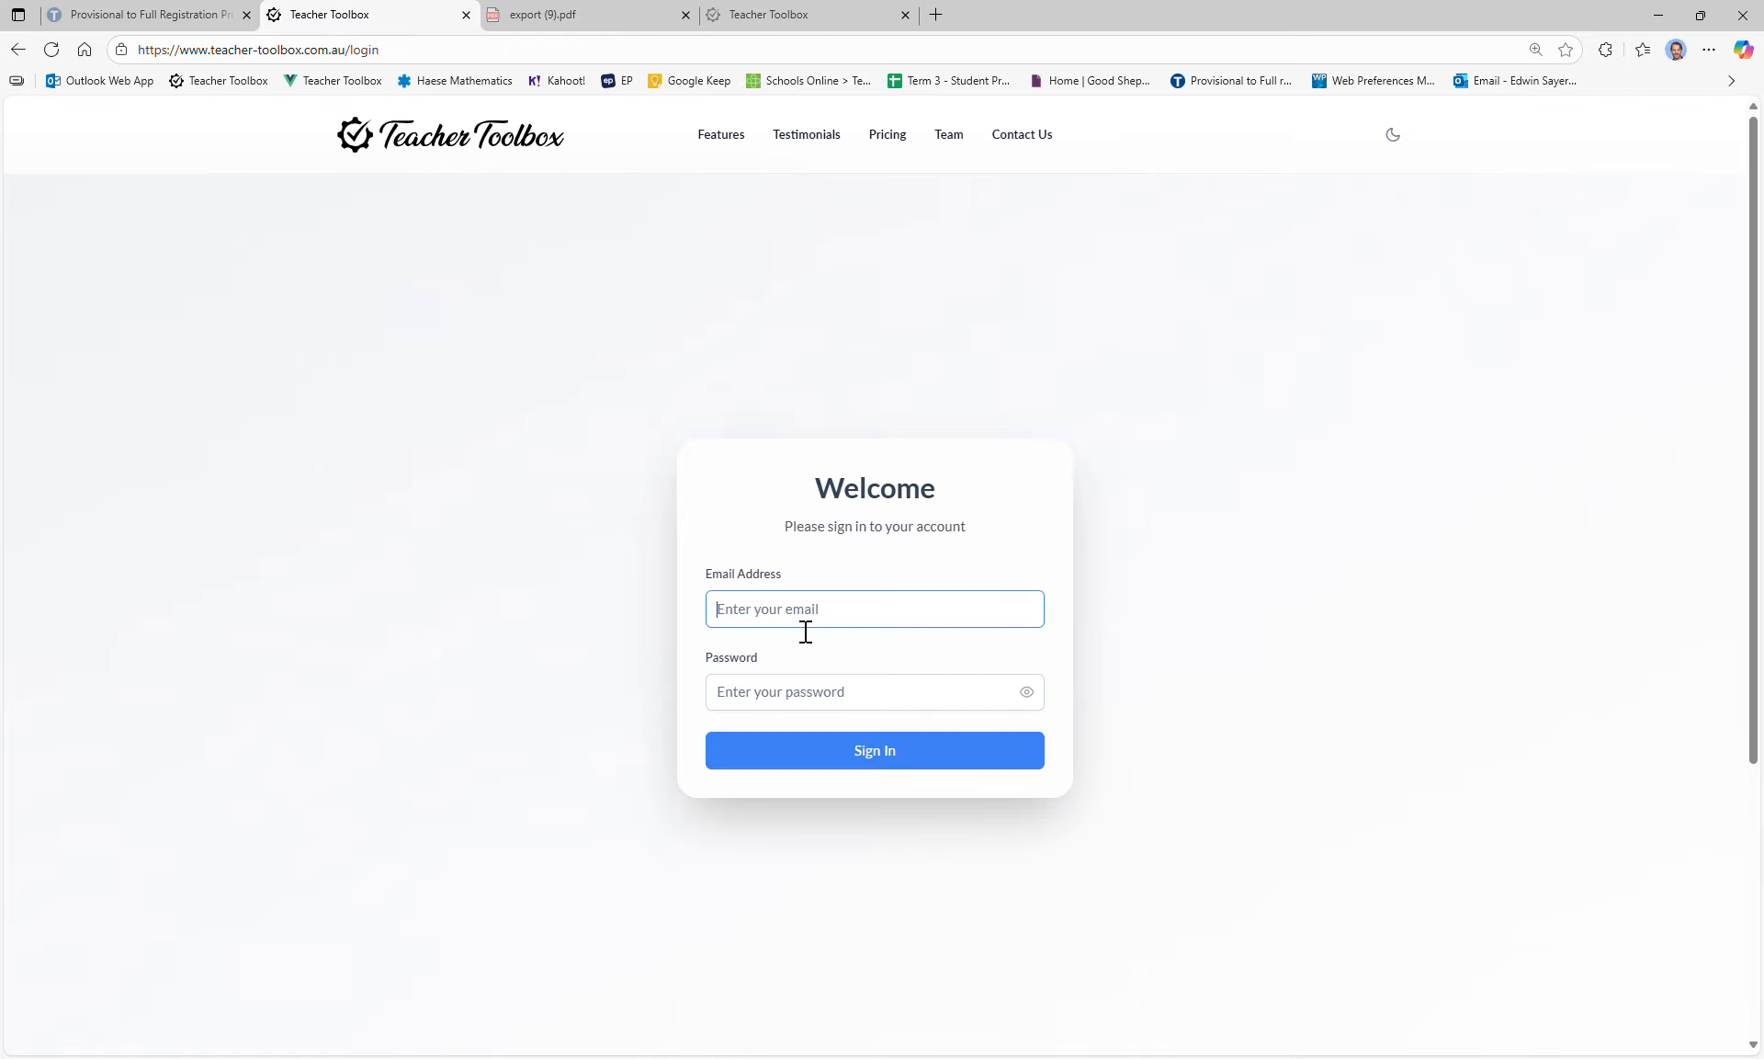
Step: Sign in with the teacher's email address and account password to reach the dashboard
text(kaitlyn.homes@example.com)
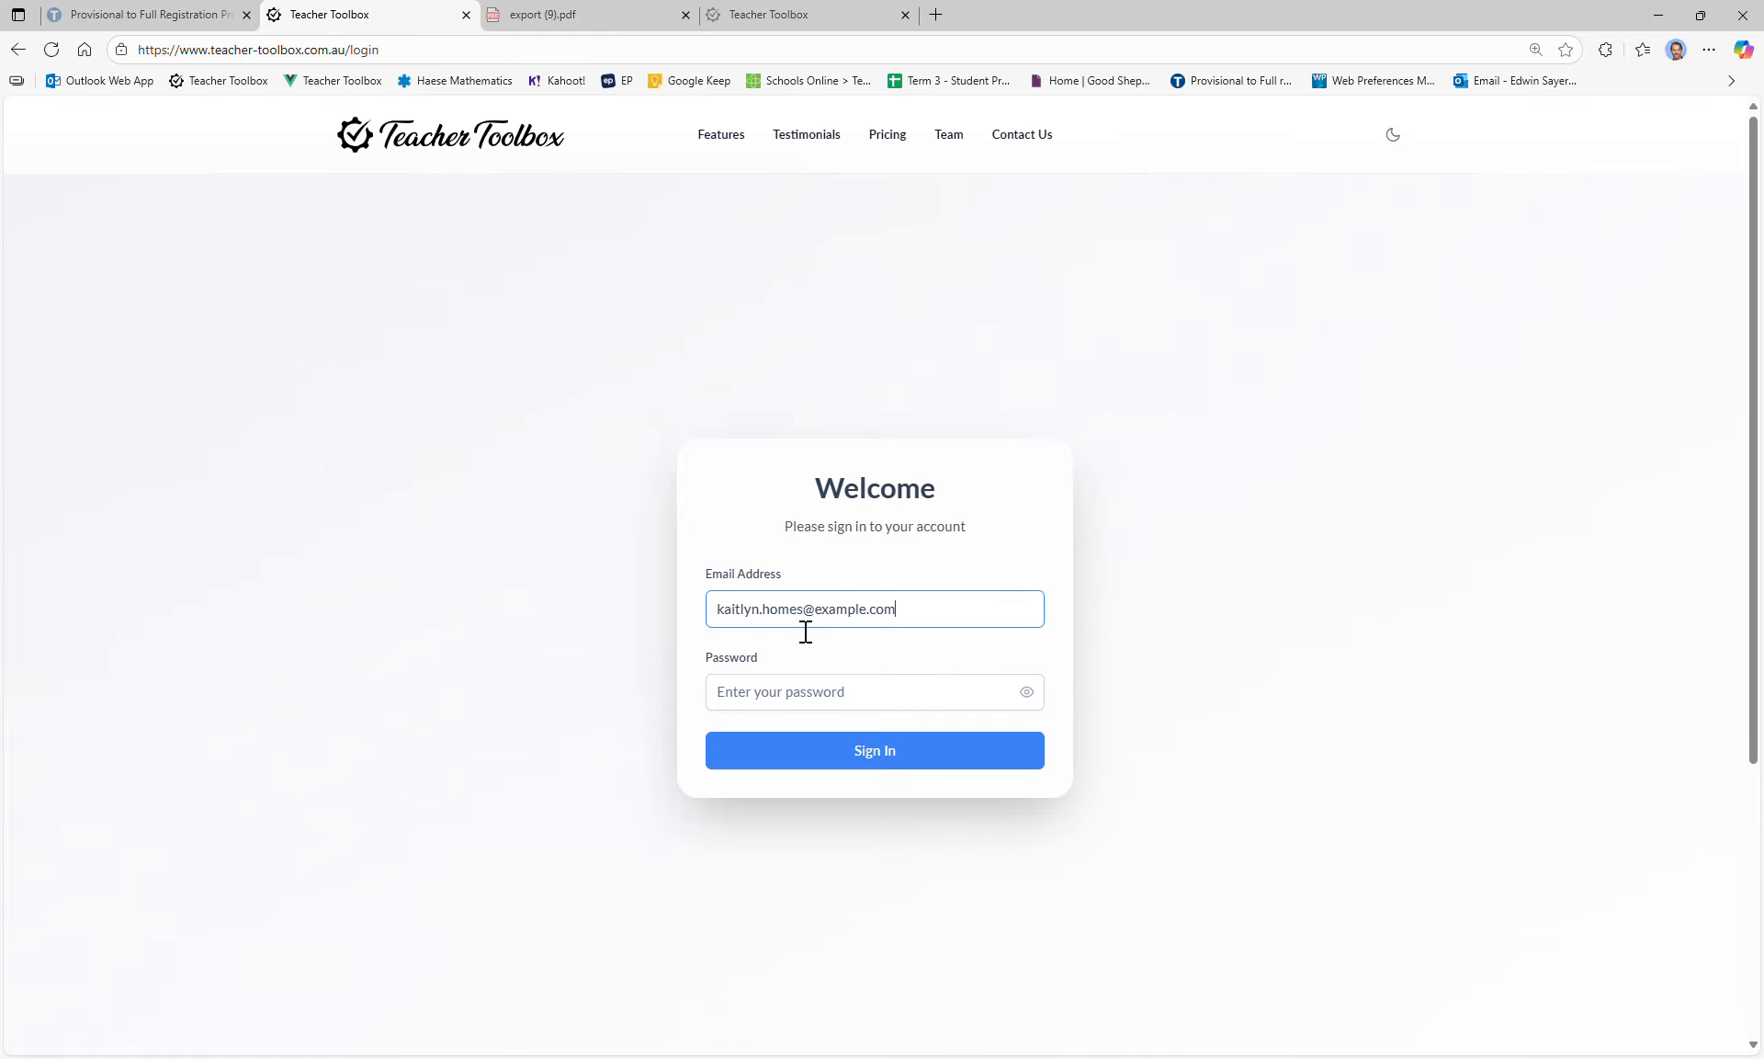
click(789, 704)
text(p)
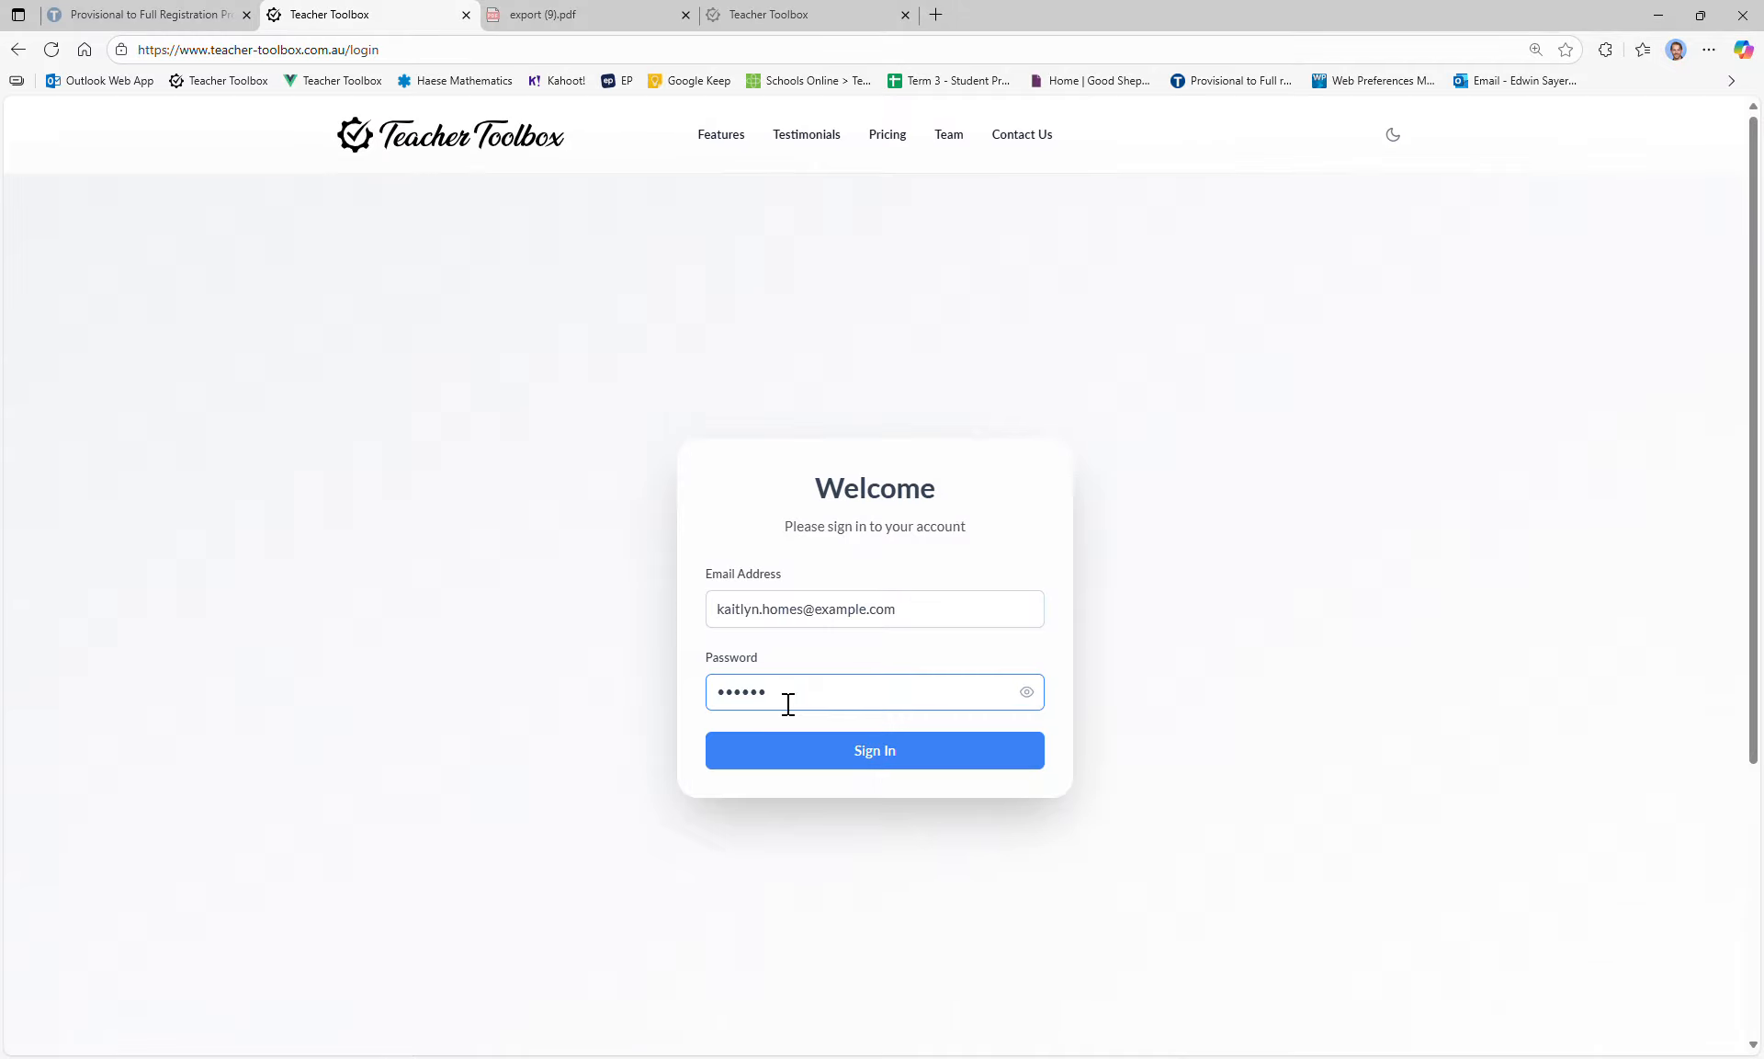
key(BackSpace)
key(BackSpace)
text(pp)
key(Return)
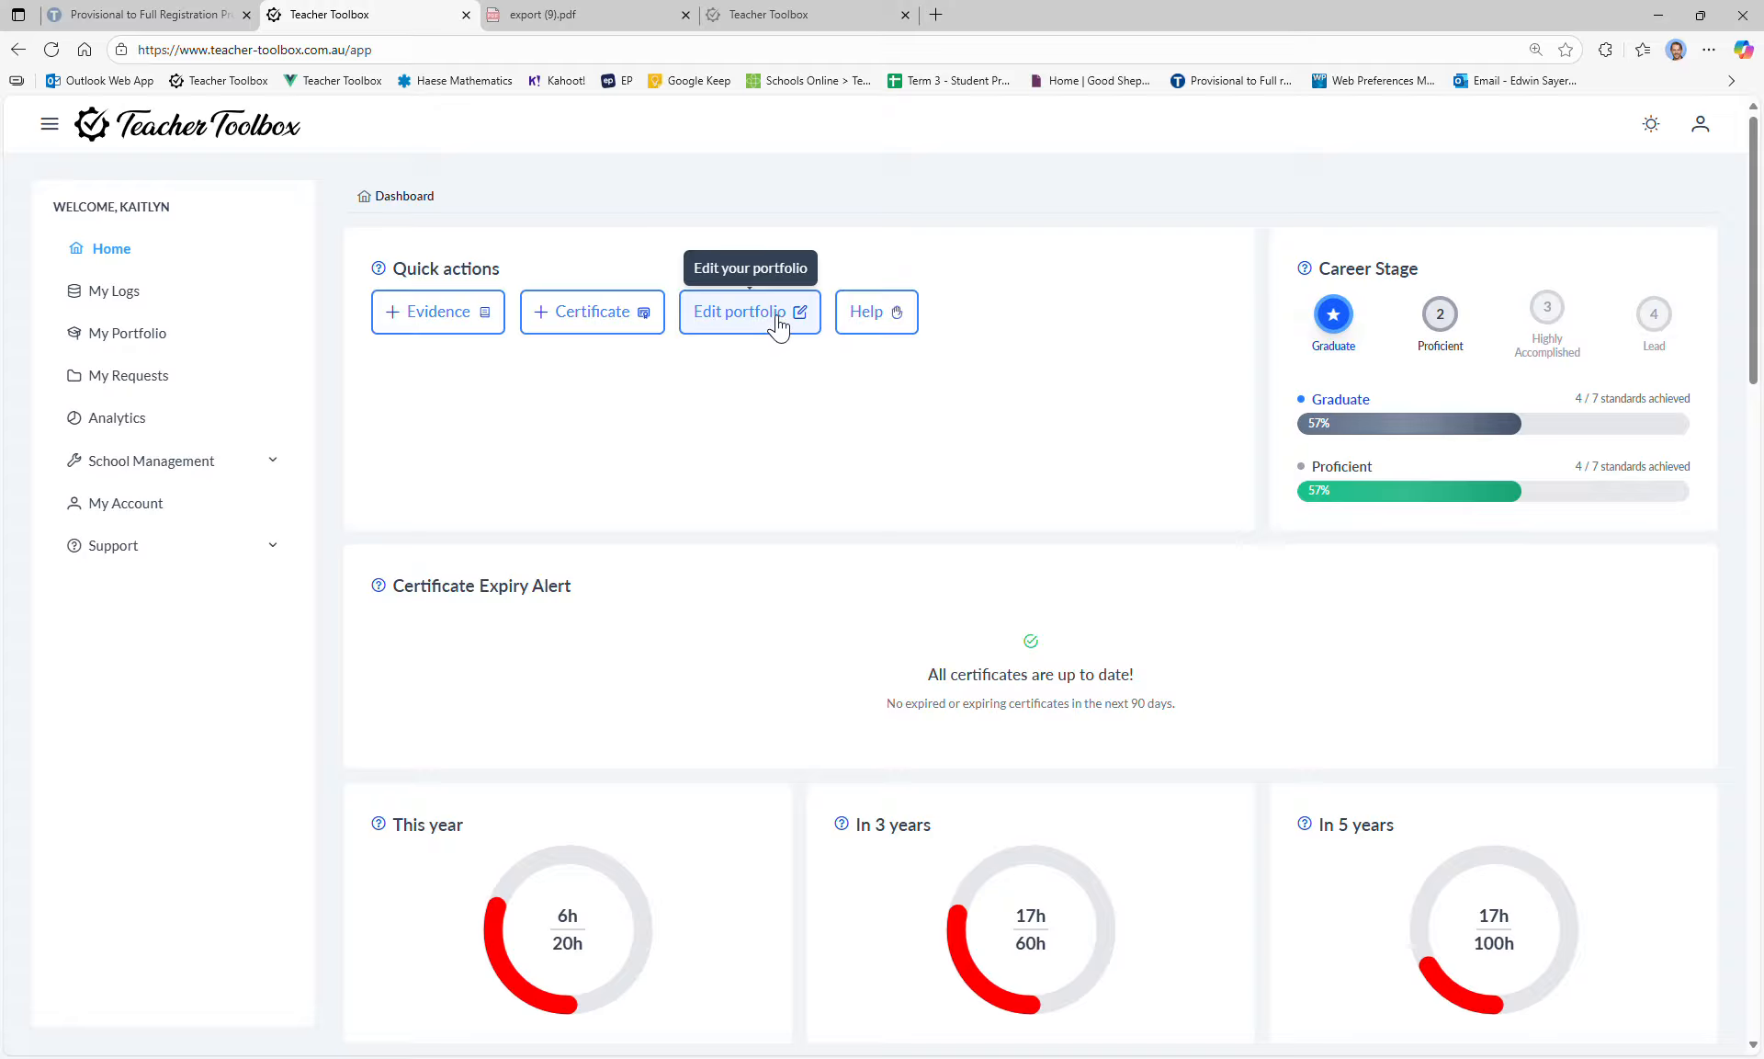
Step: In the Help FAQ, read the 'Creating an Evidence Log' answer with its video tutorial, then return home
click(880, 320)
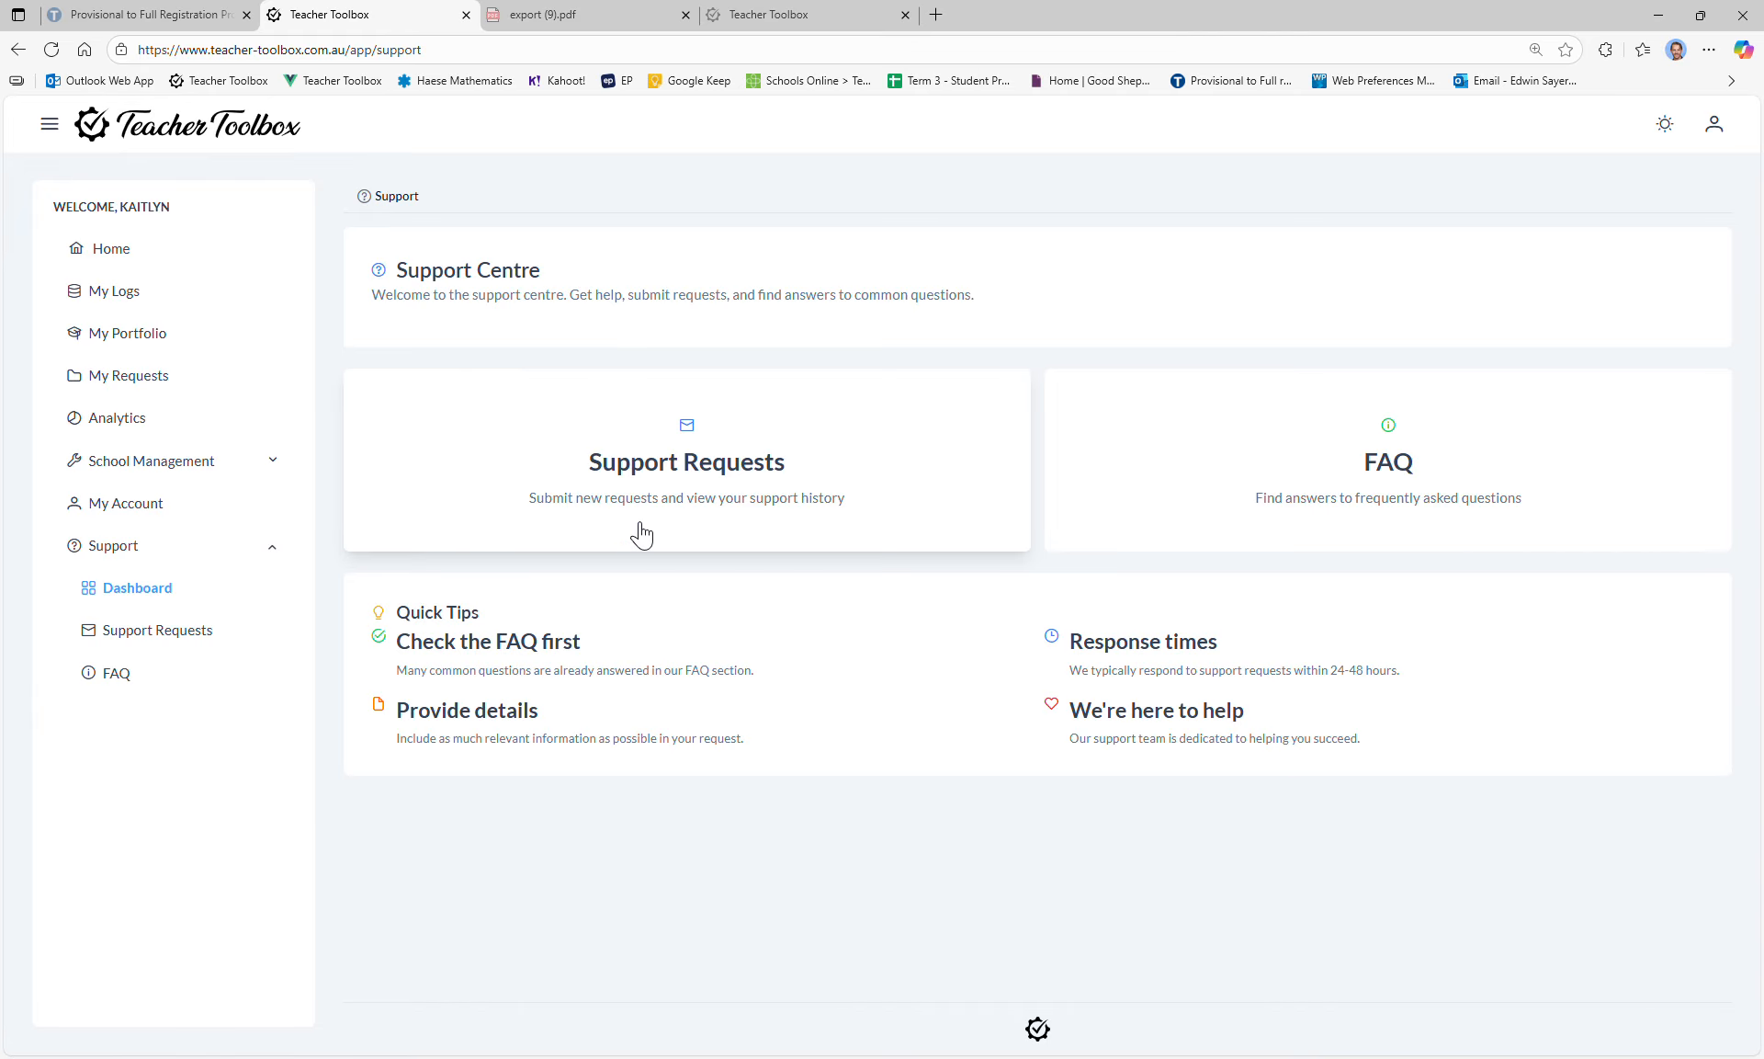
click(1452, 492)
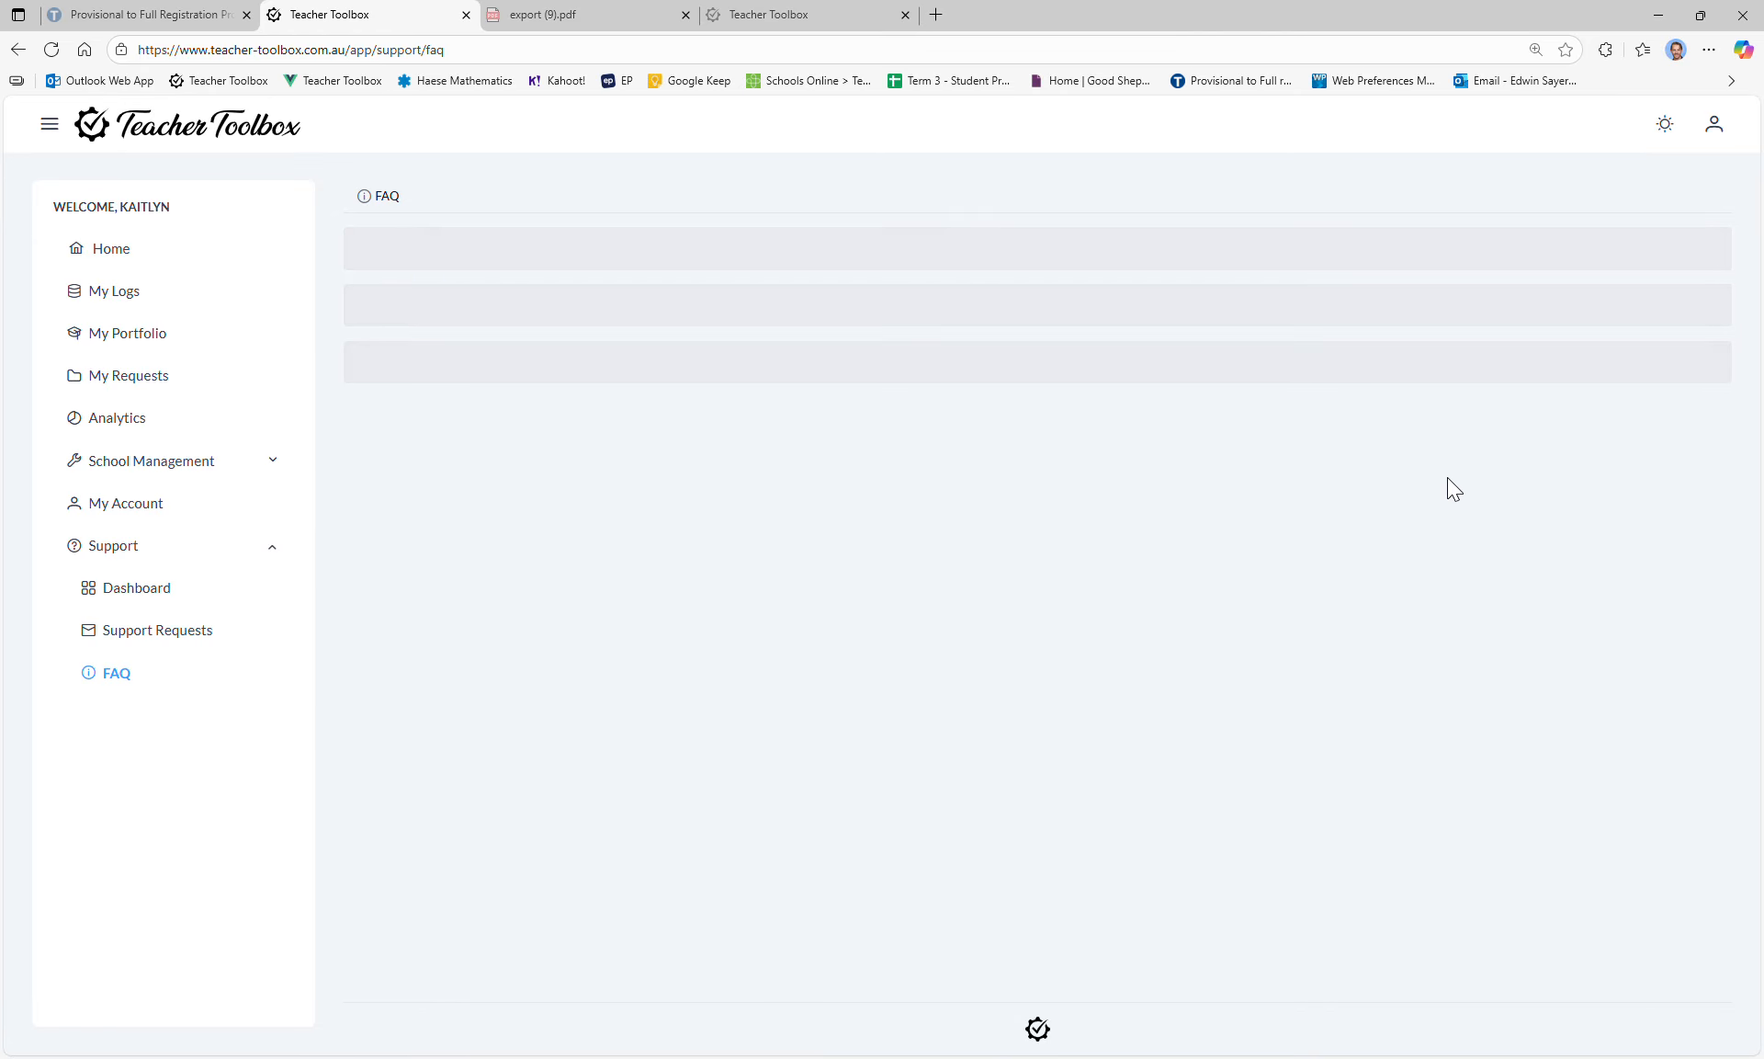
click(599, 327)
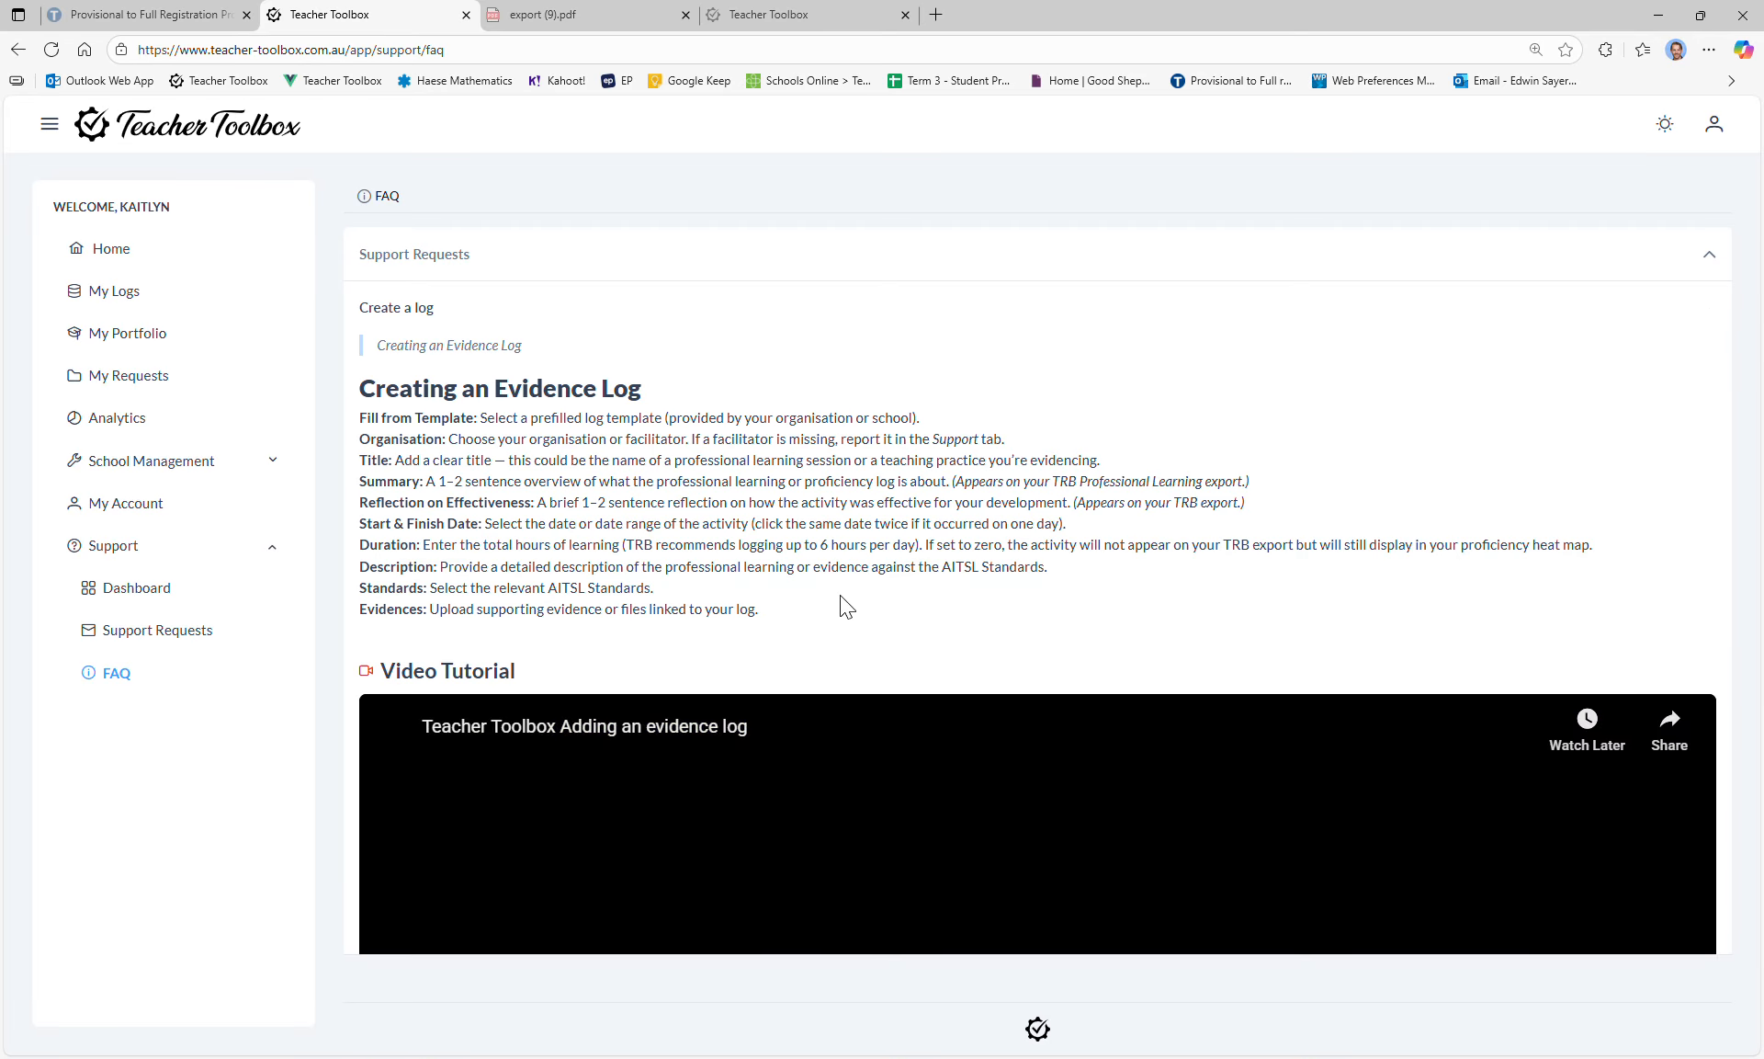
scroll(721, 488, down, 3)
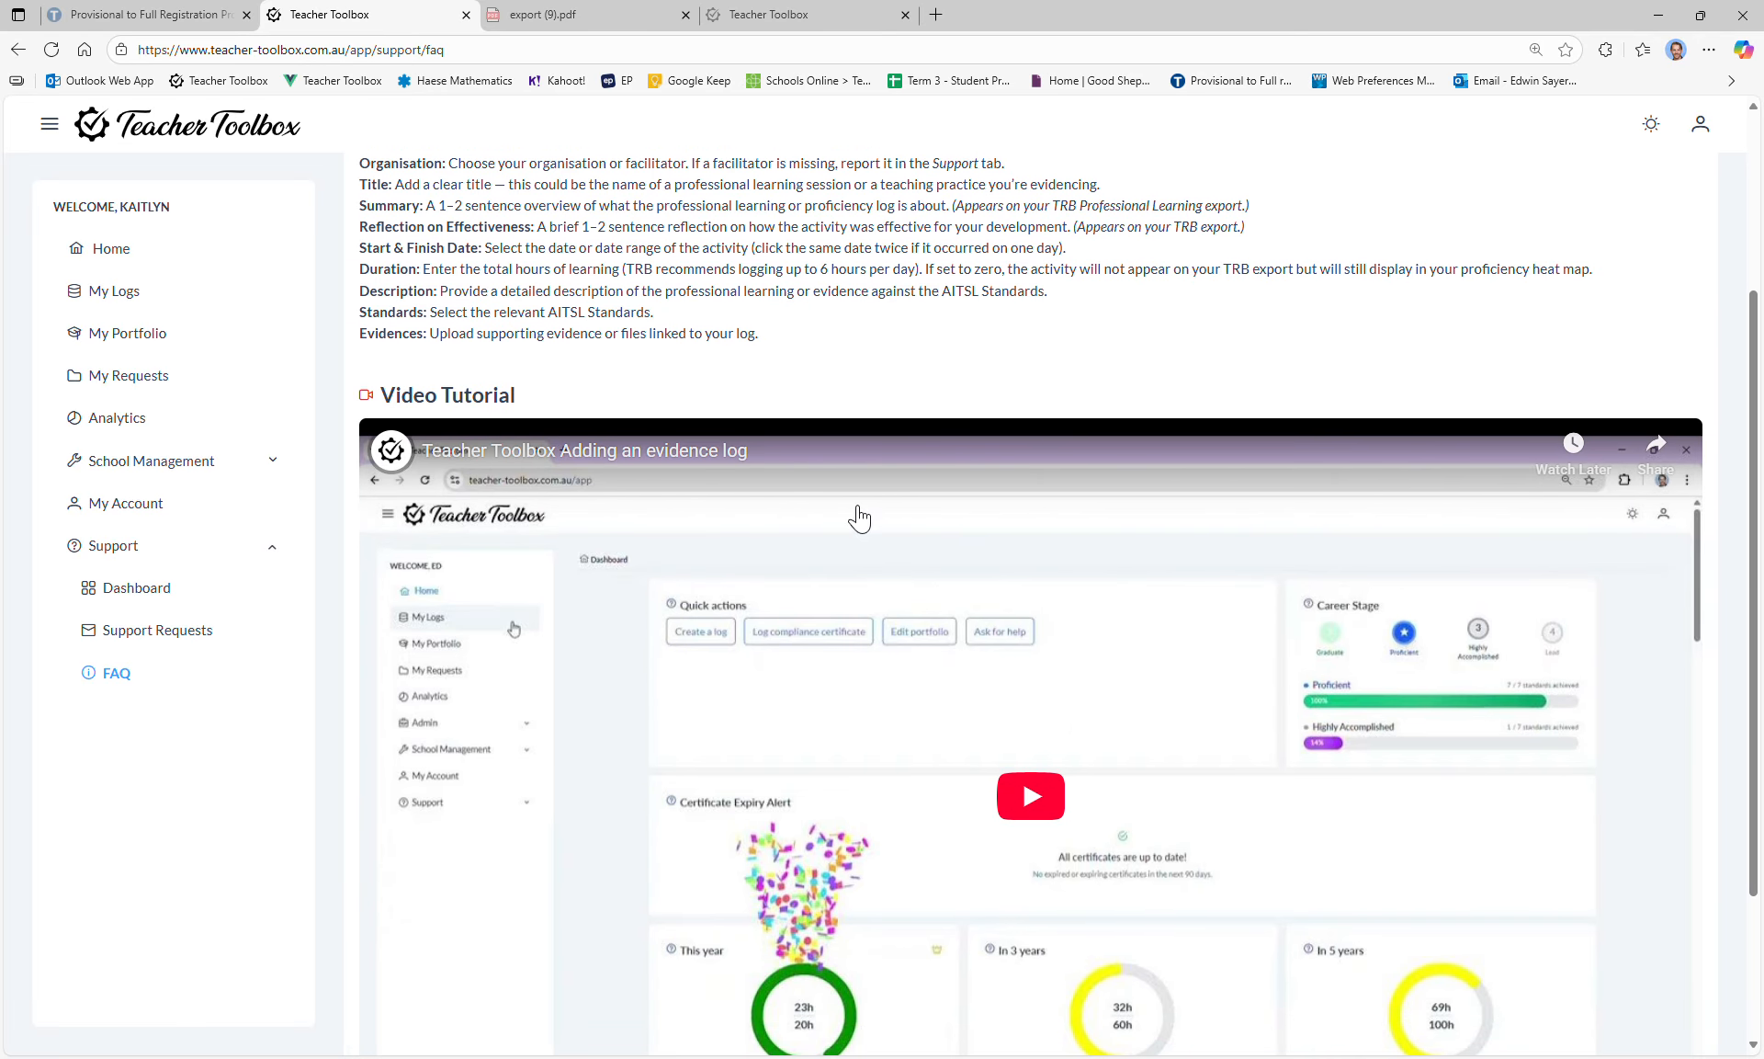
scroll(859, 519, up, 3)
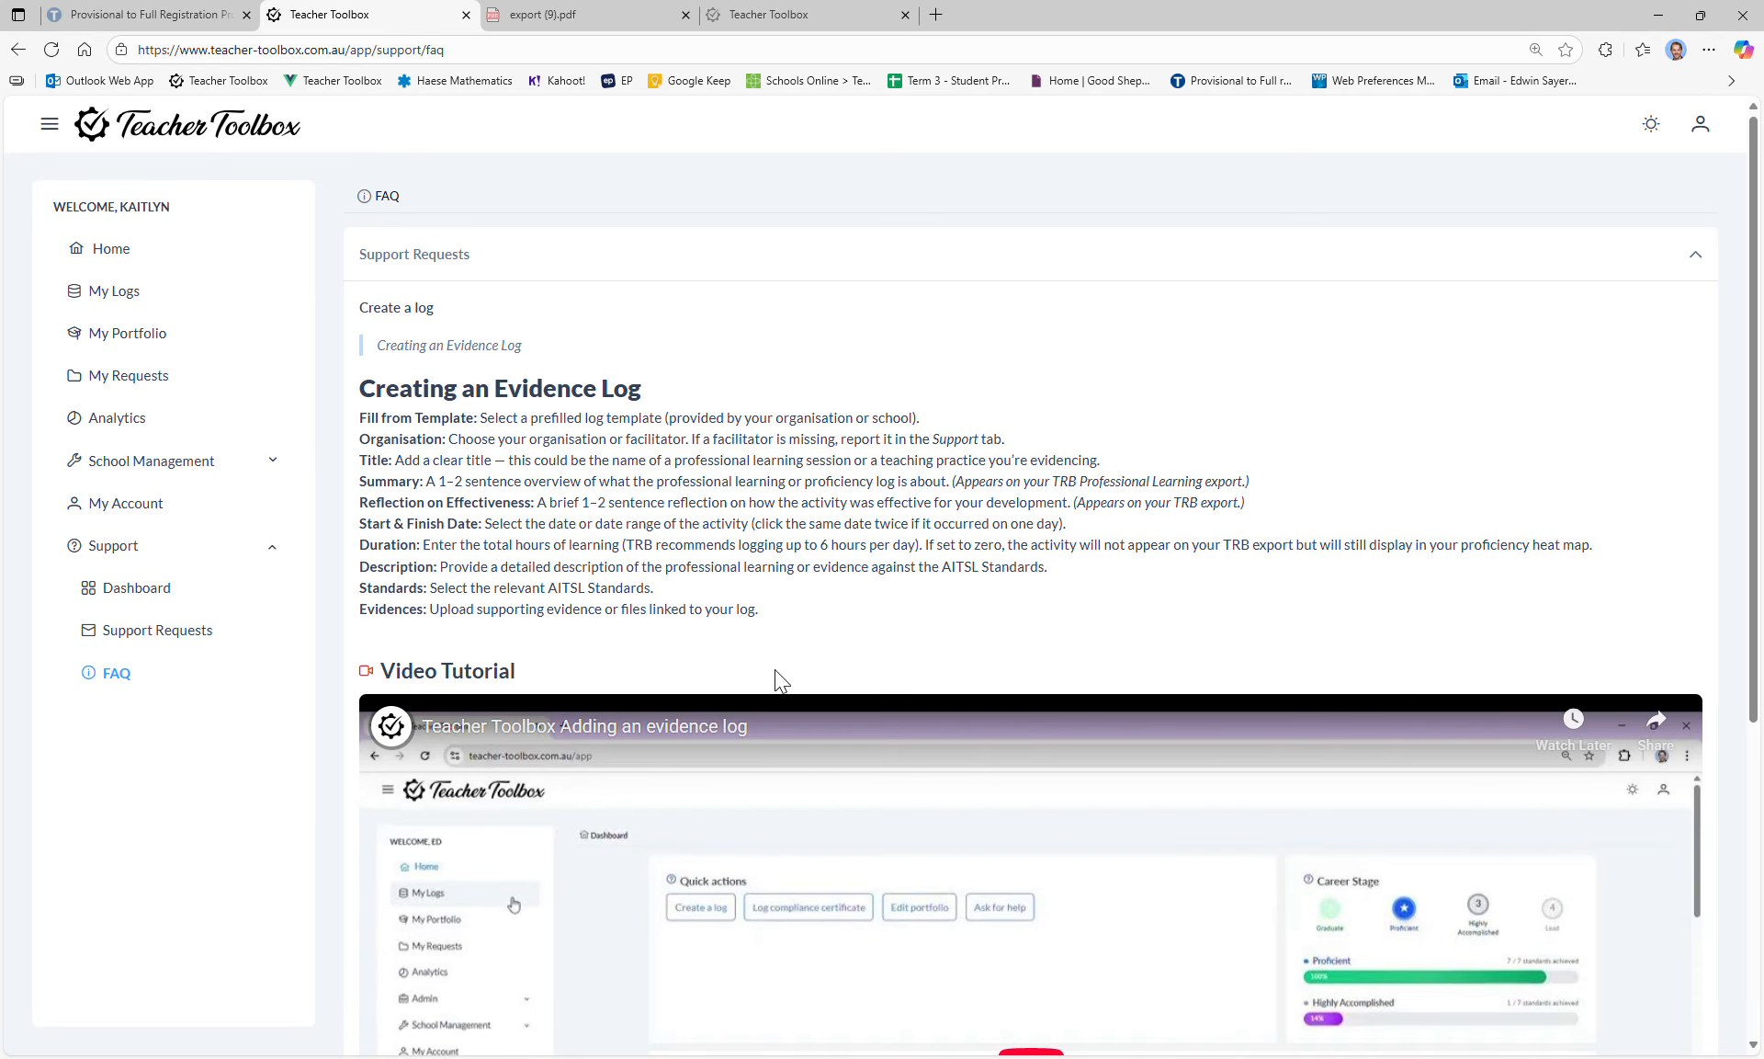
scroll(827, 555, down, 4)
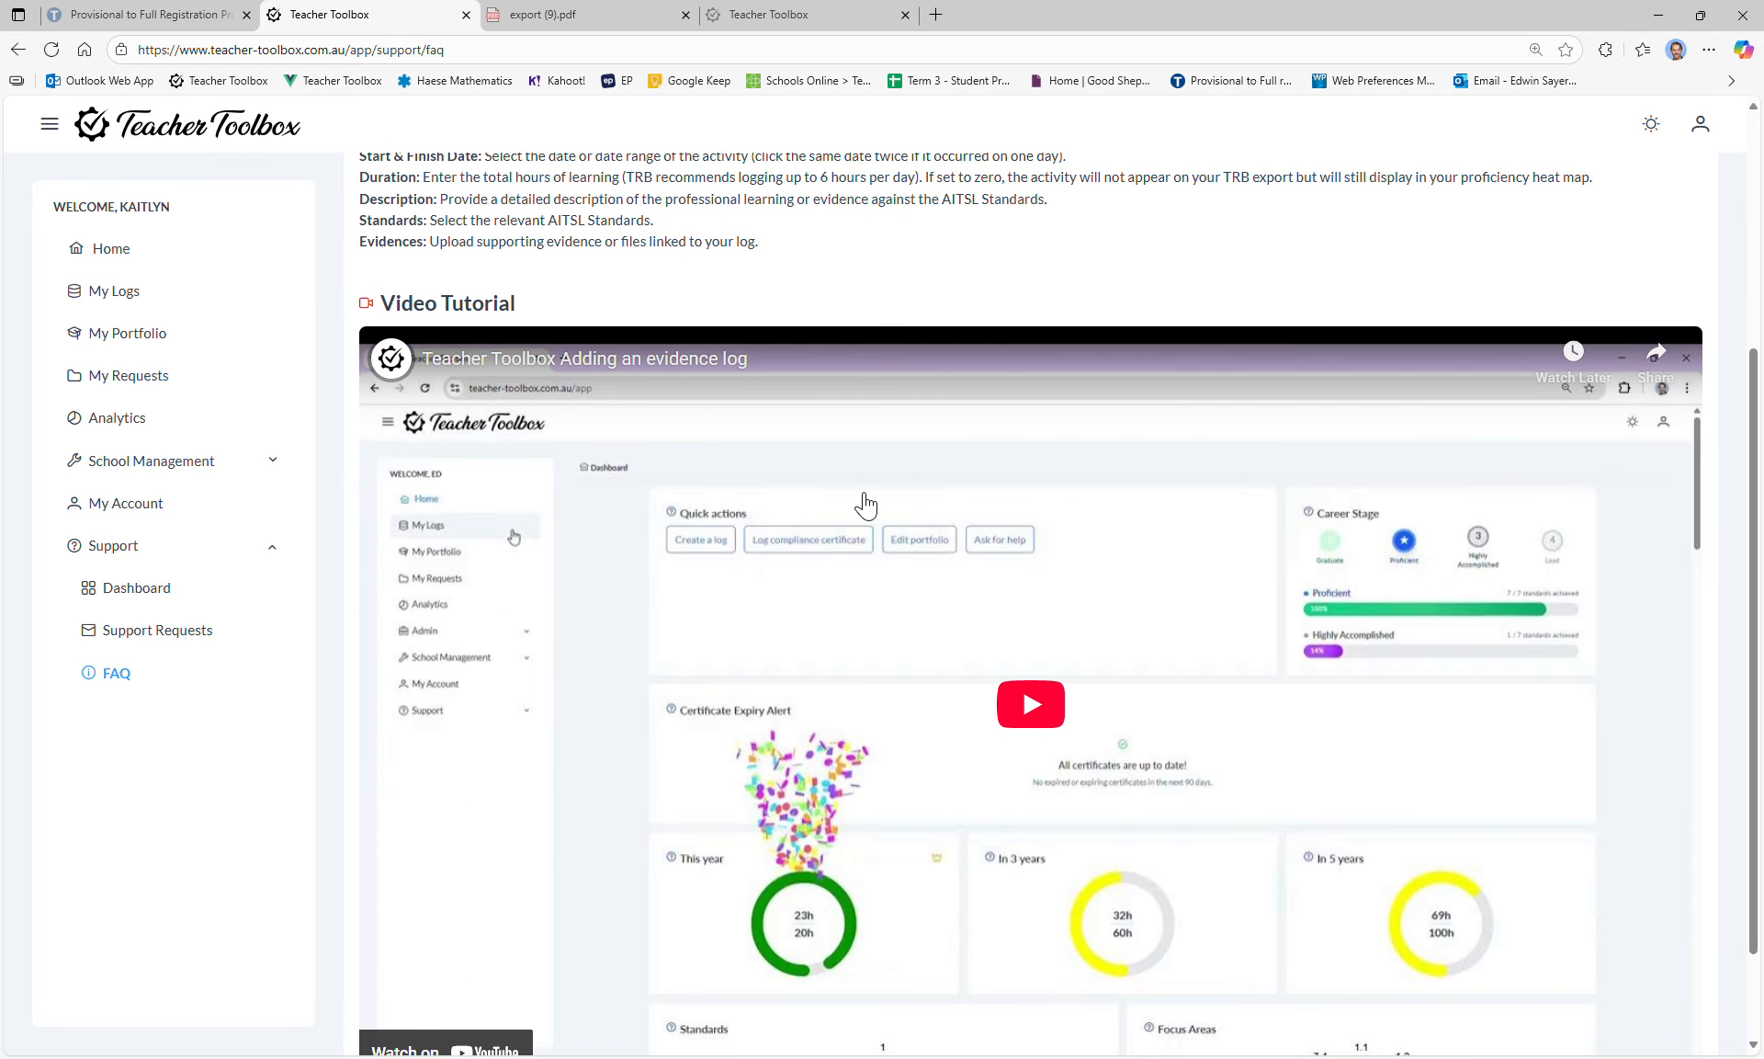
scroll(864, 505, up, 4)
click(154, 255)
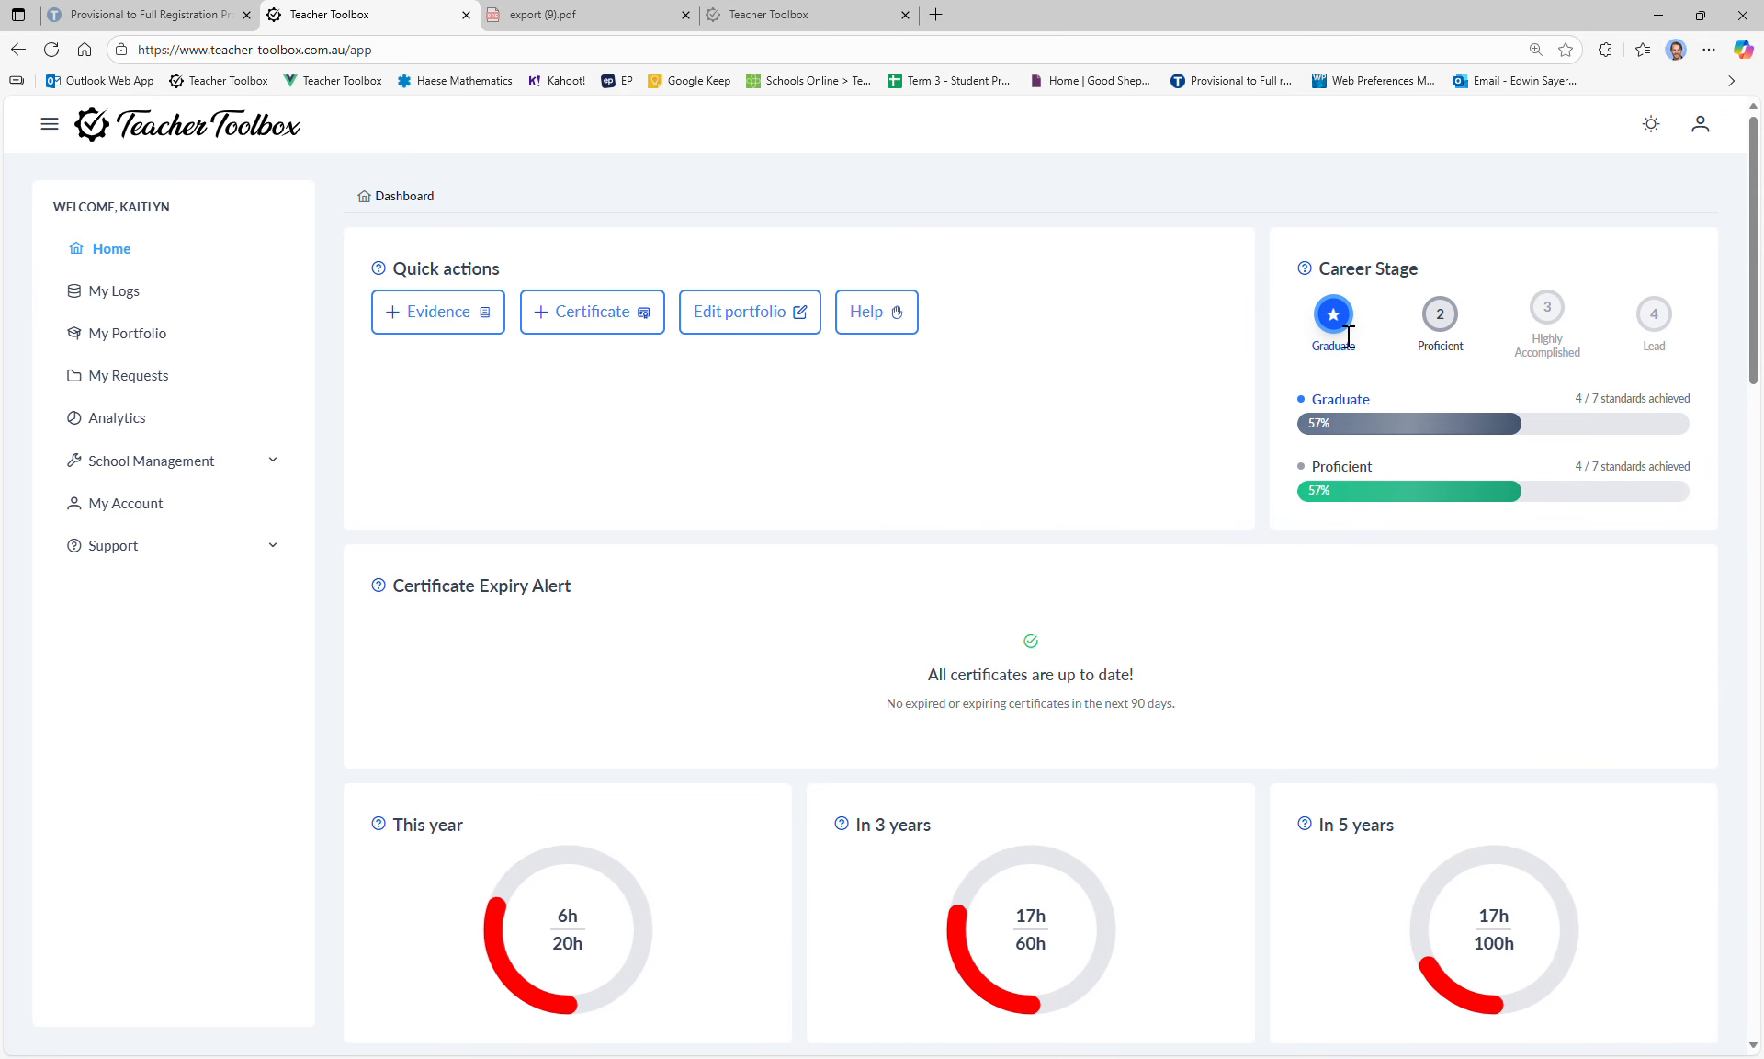
Step: Highlight the Graduate and Proficient career stage labels and the certificates up-to-date message
double_click(1342, 405)
click(1333, 379)
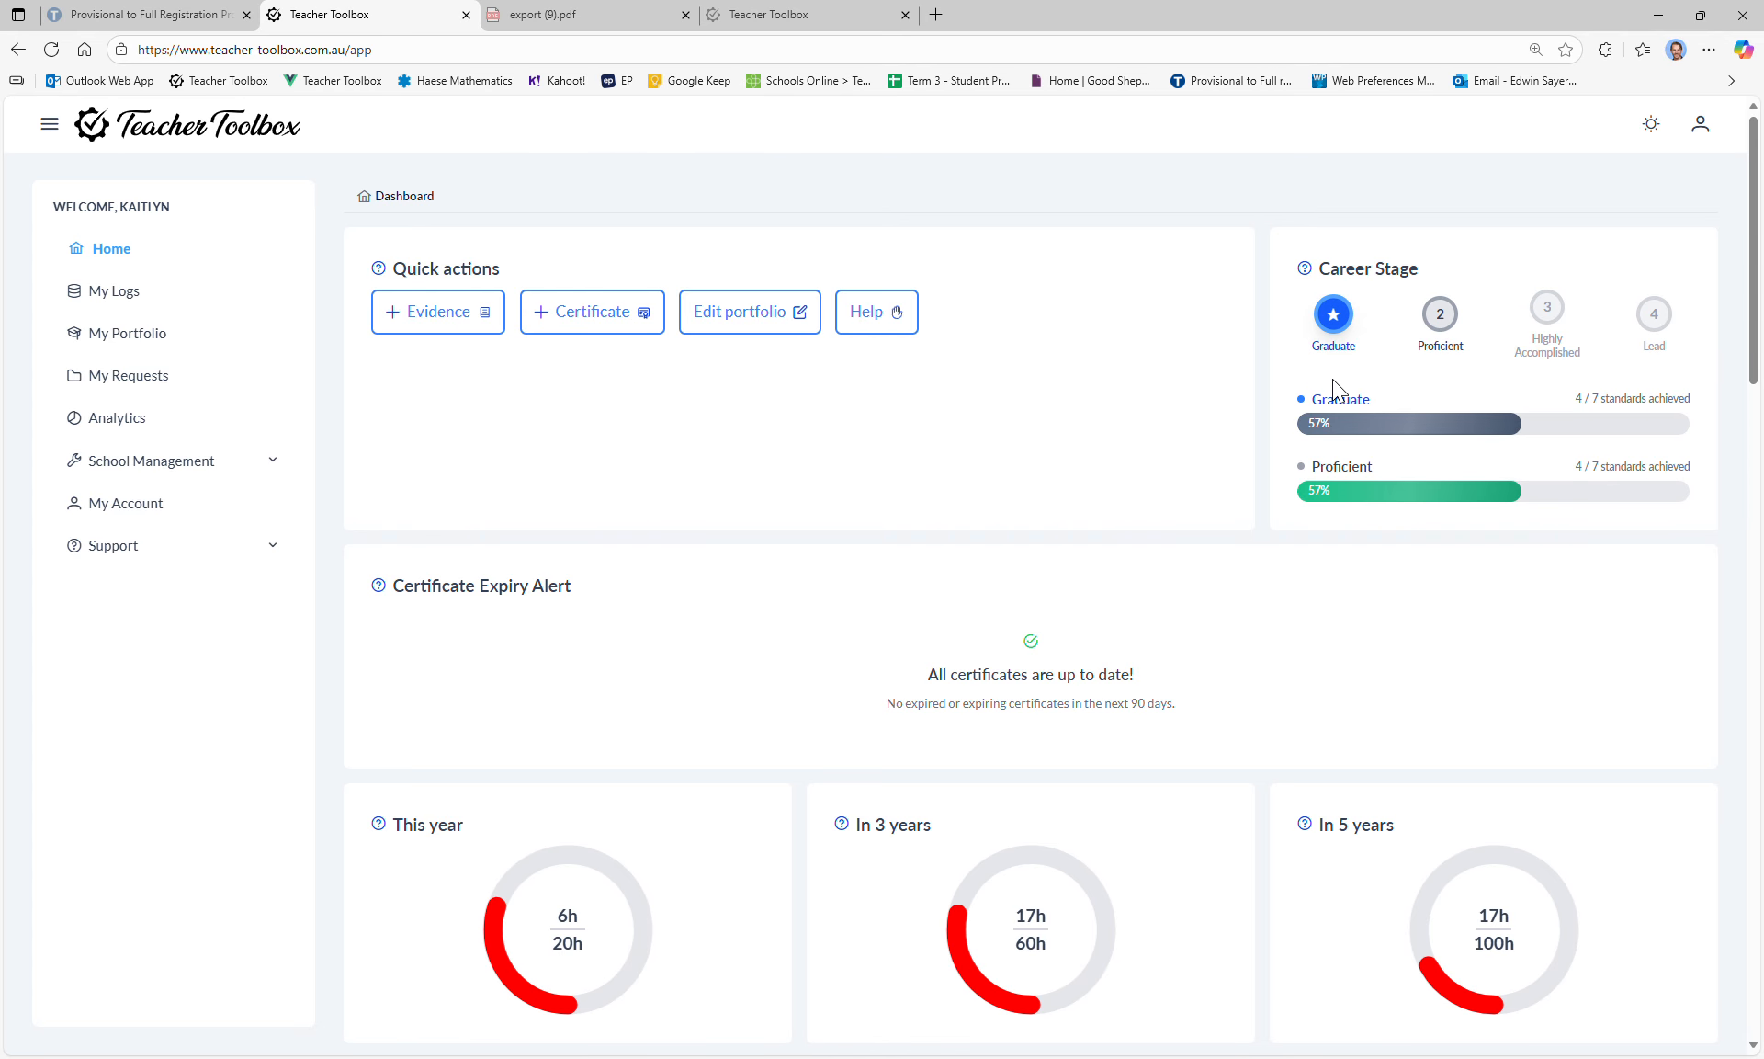
drag(1312, 467, 1403, 462)
double_click(1356, 468)
scroll(1406, 423, down, 1)
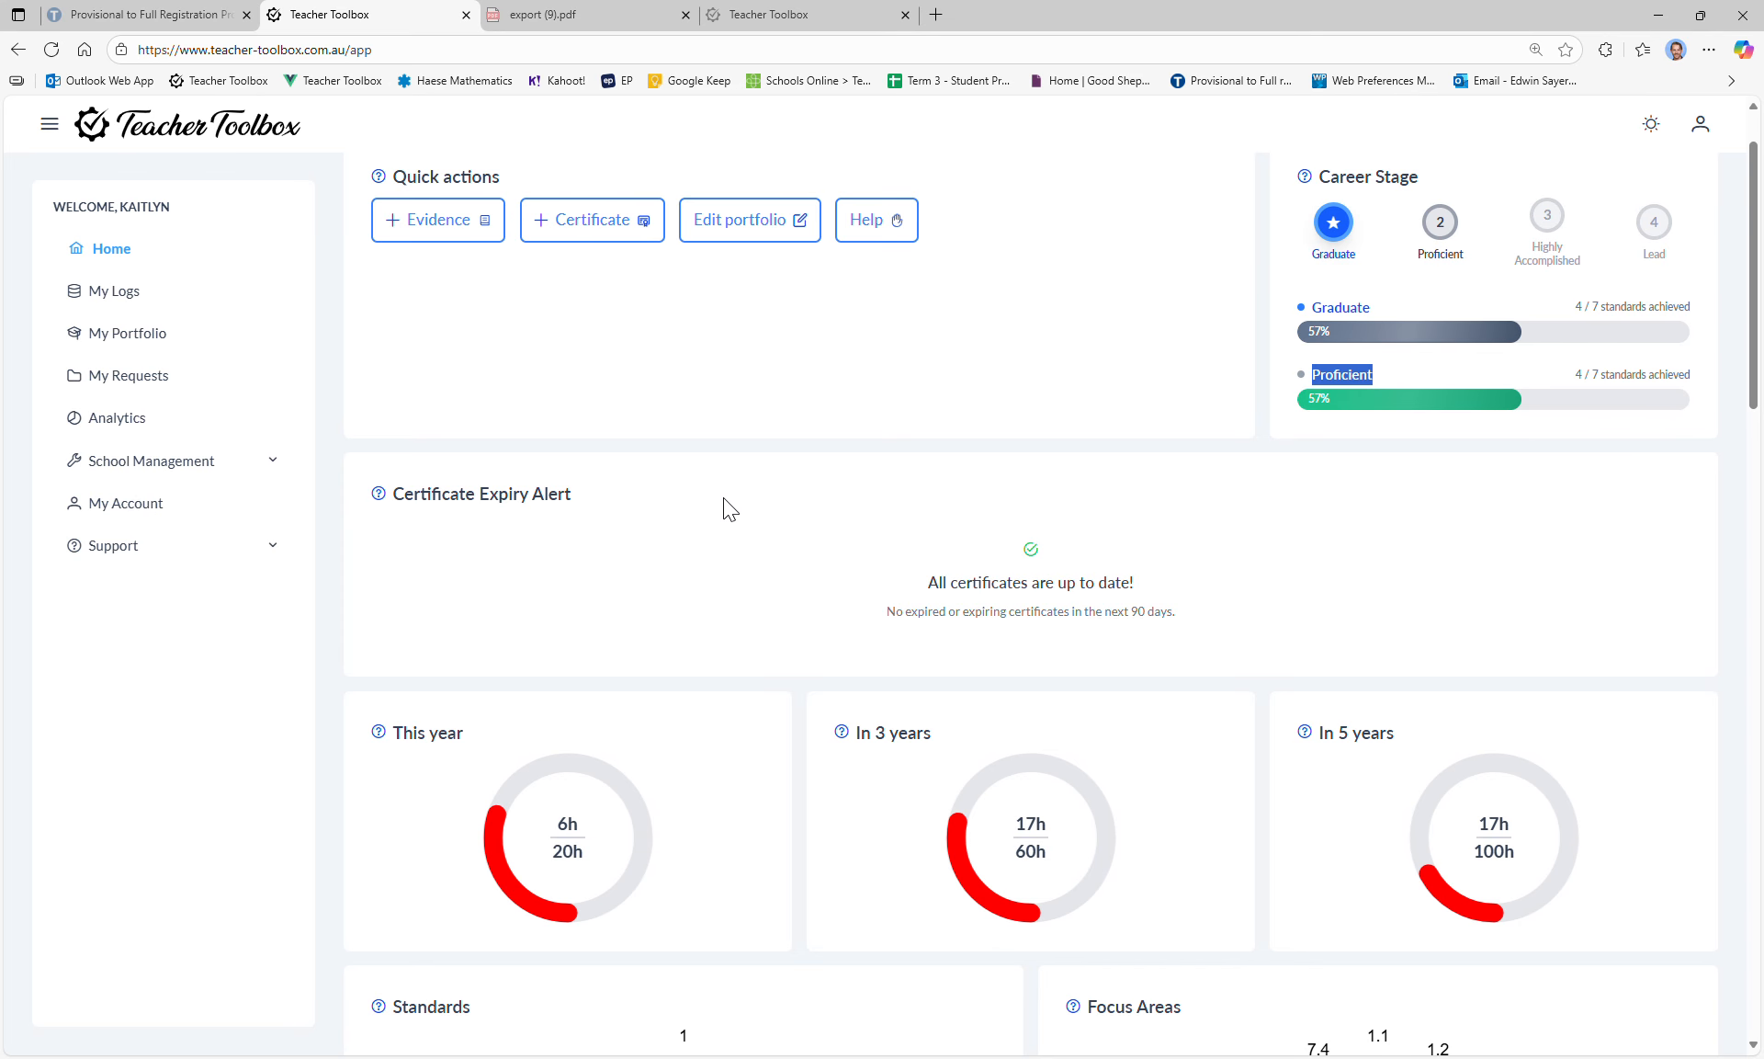
scroll(846, 542, down, 1)
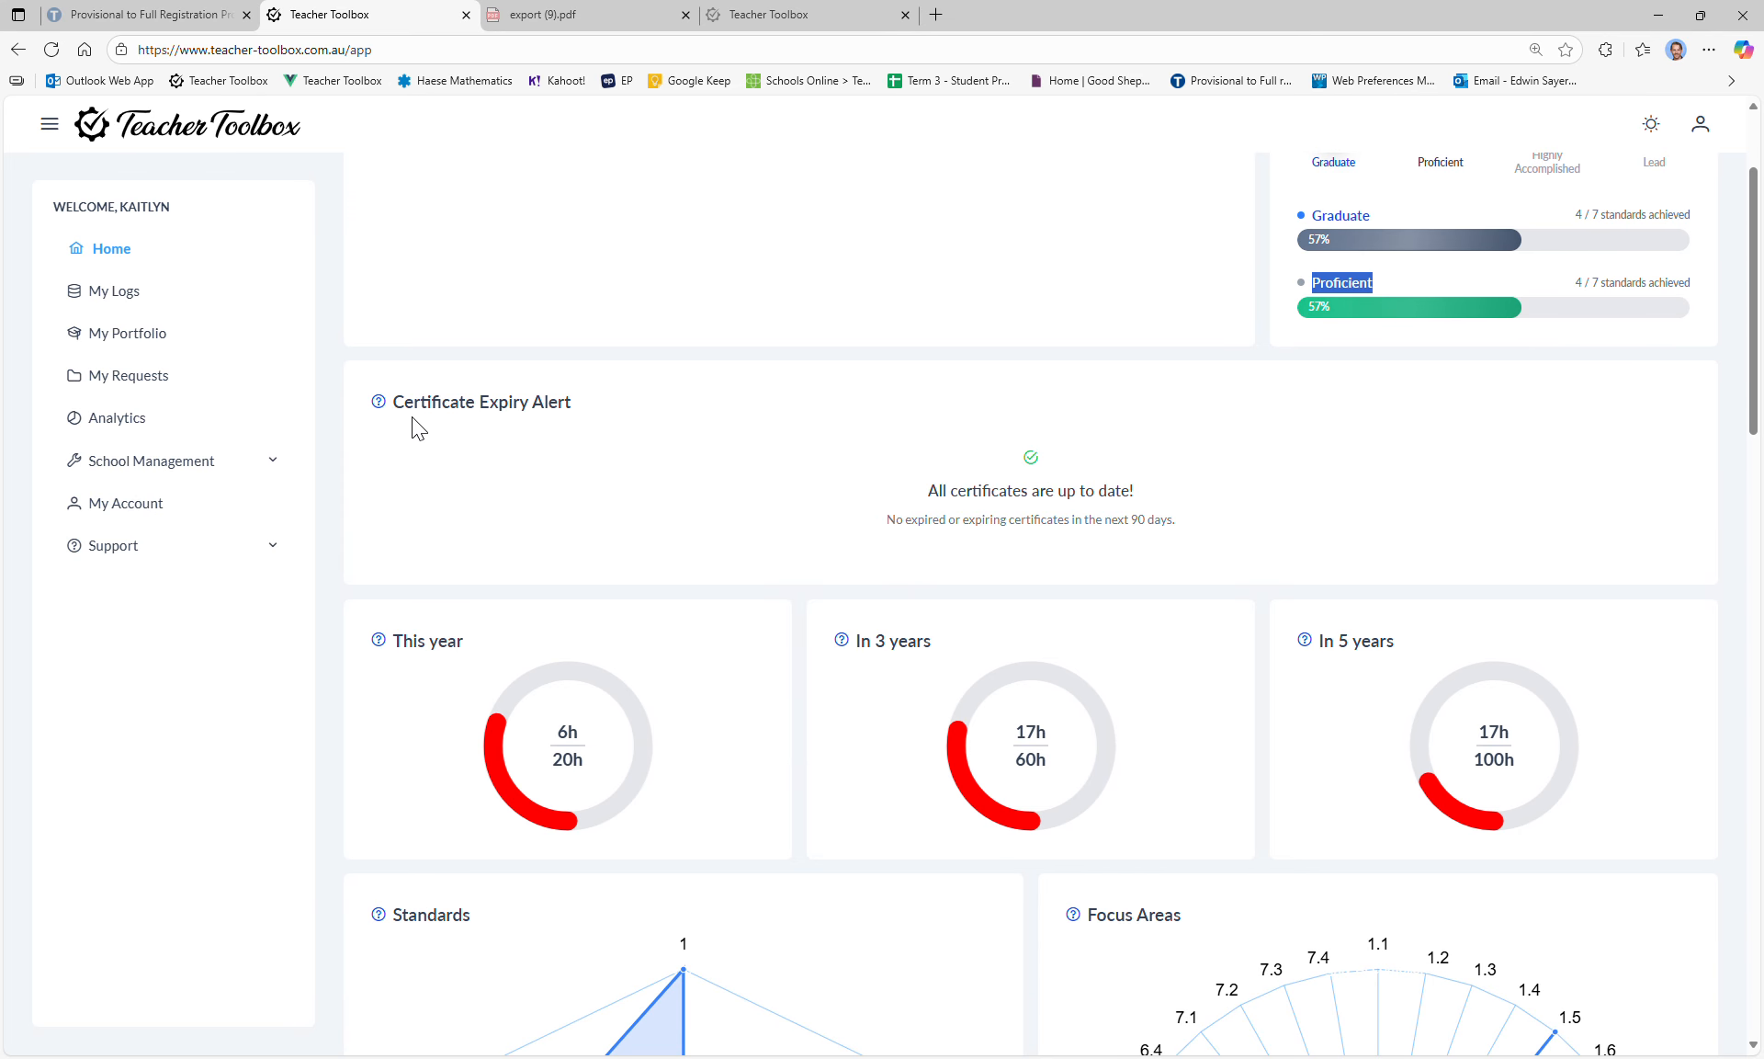
drag(413, 419, 533, 420)
click(577, 420)
drag(949, 487, 1182, 540)
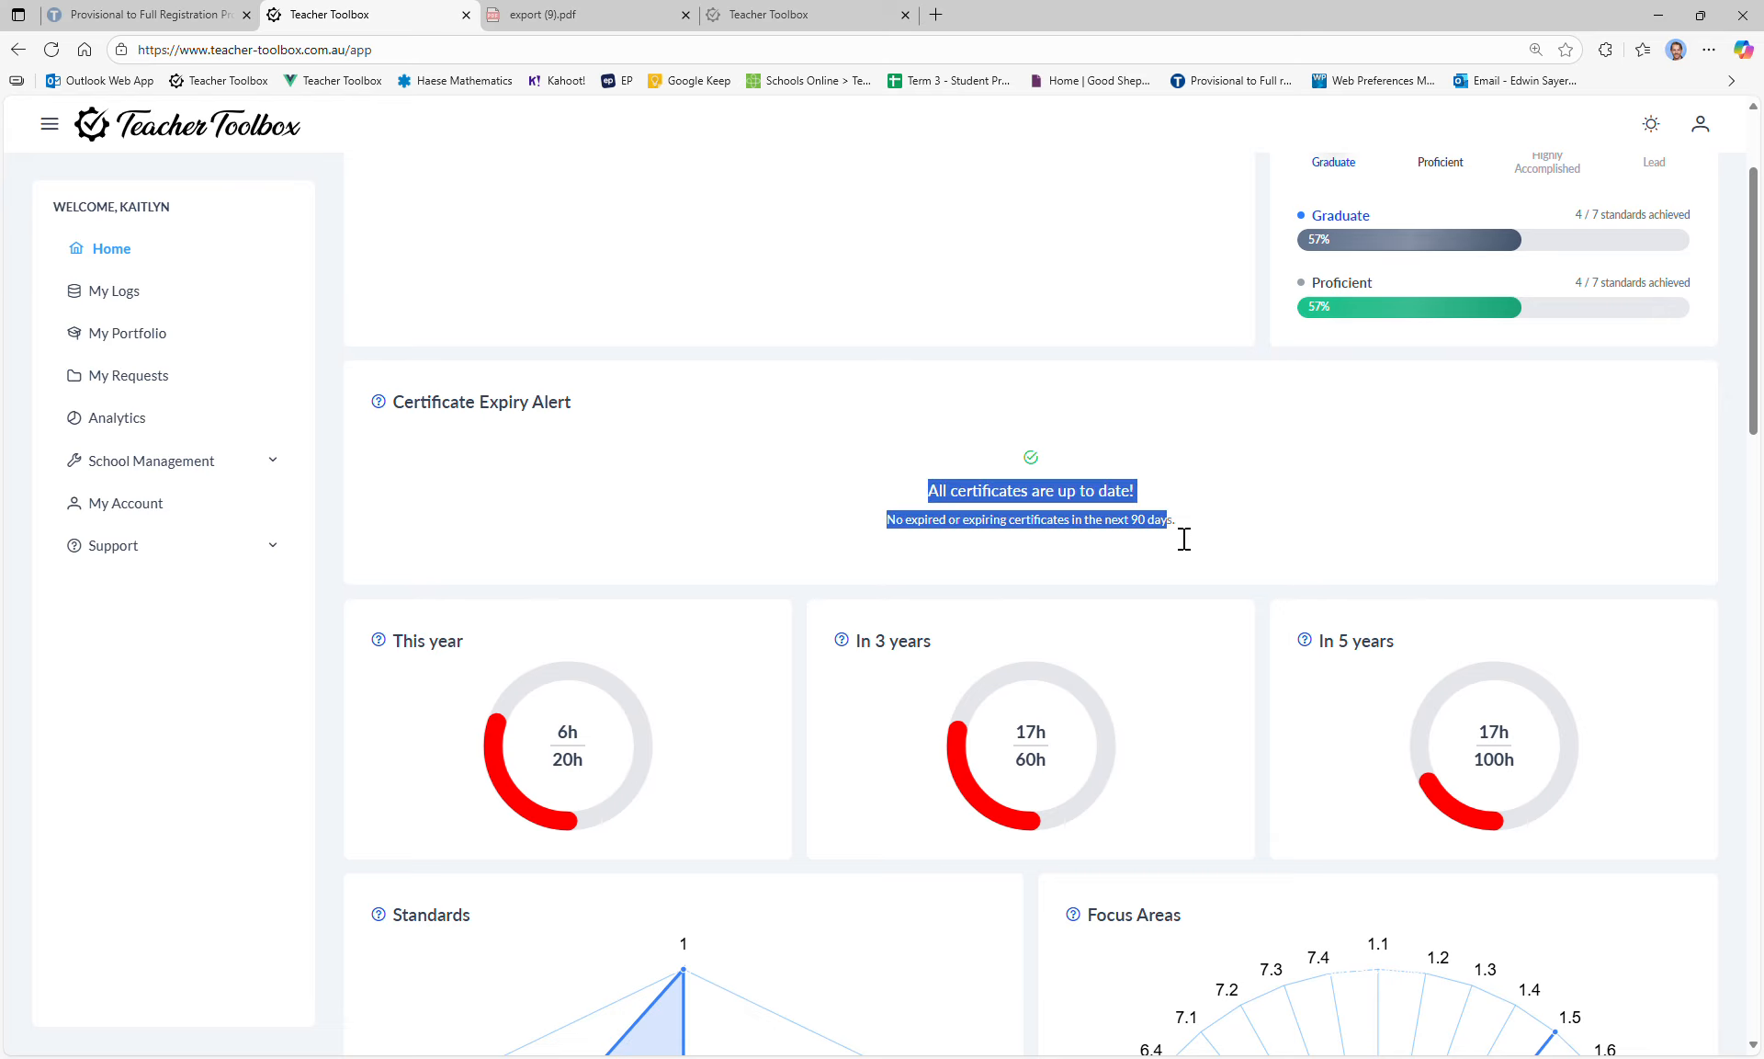
click(1230, 542)
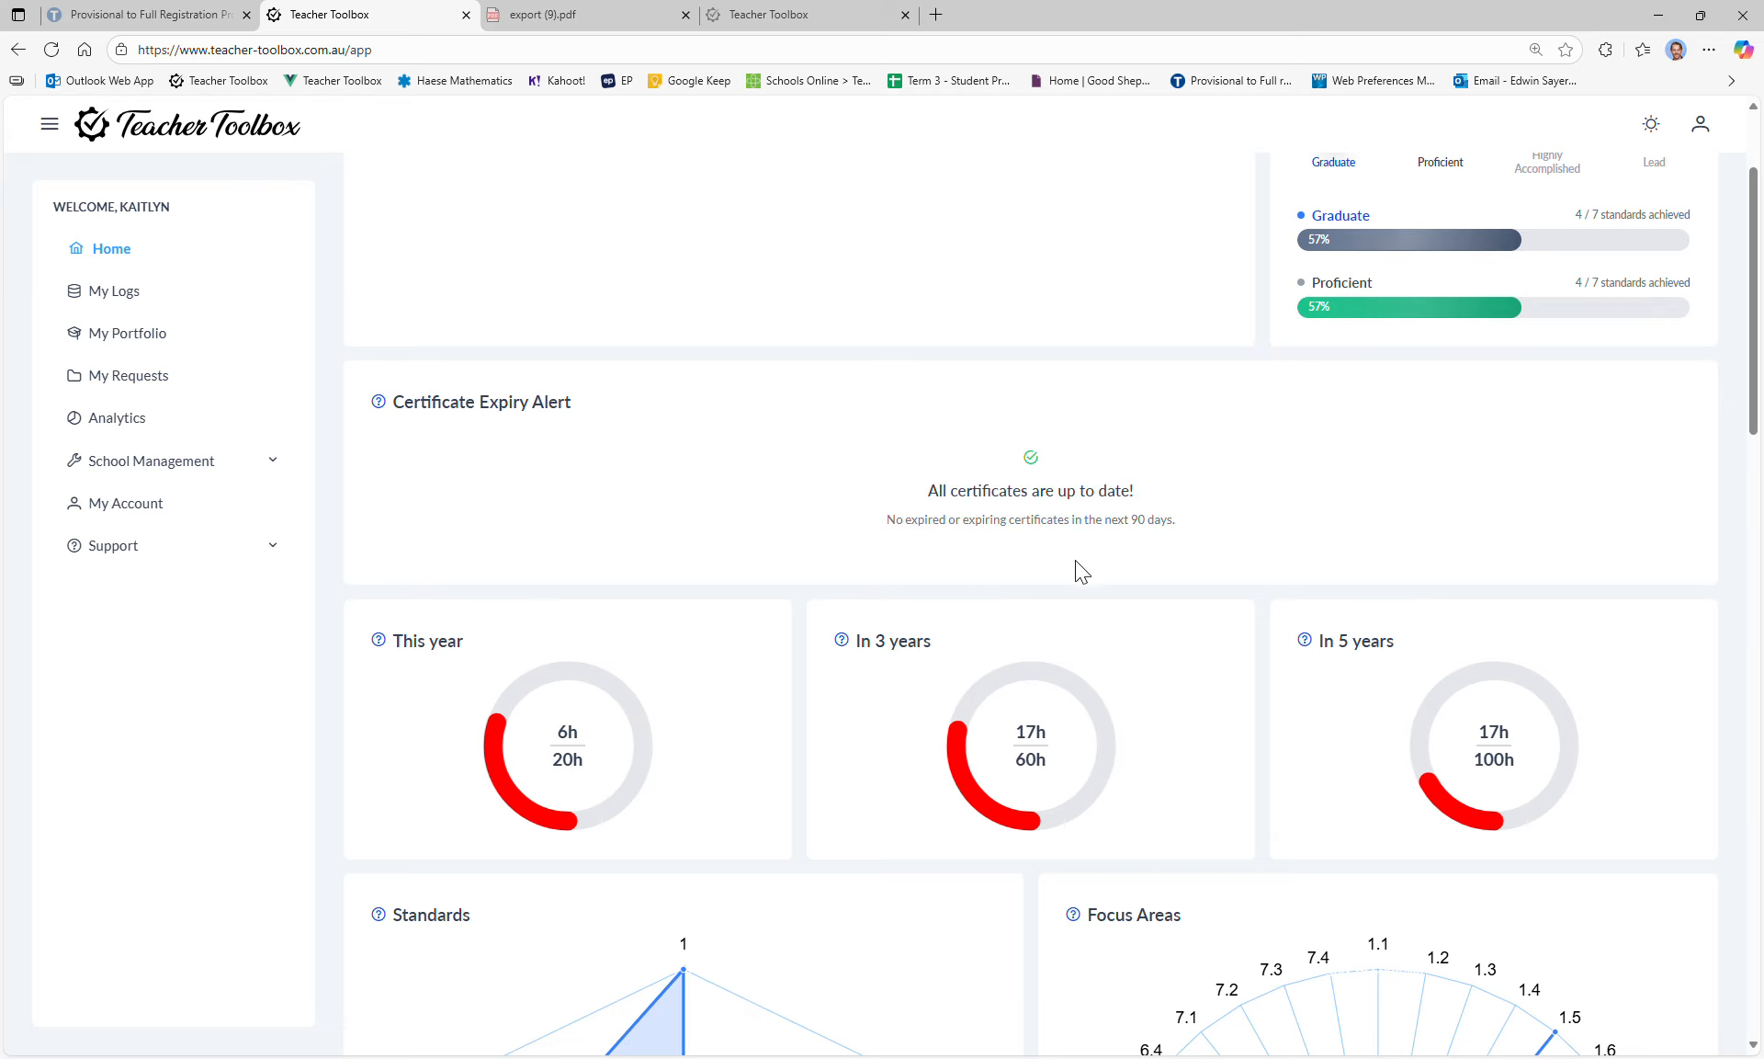
Step: Scroll through the 17h of 60h and 17h of 100h hour trackers and Standards and Focus Areas charts
scroll(1349, 366, down, 3)
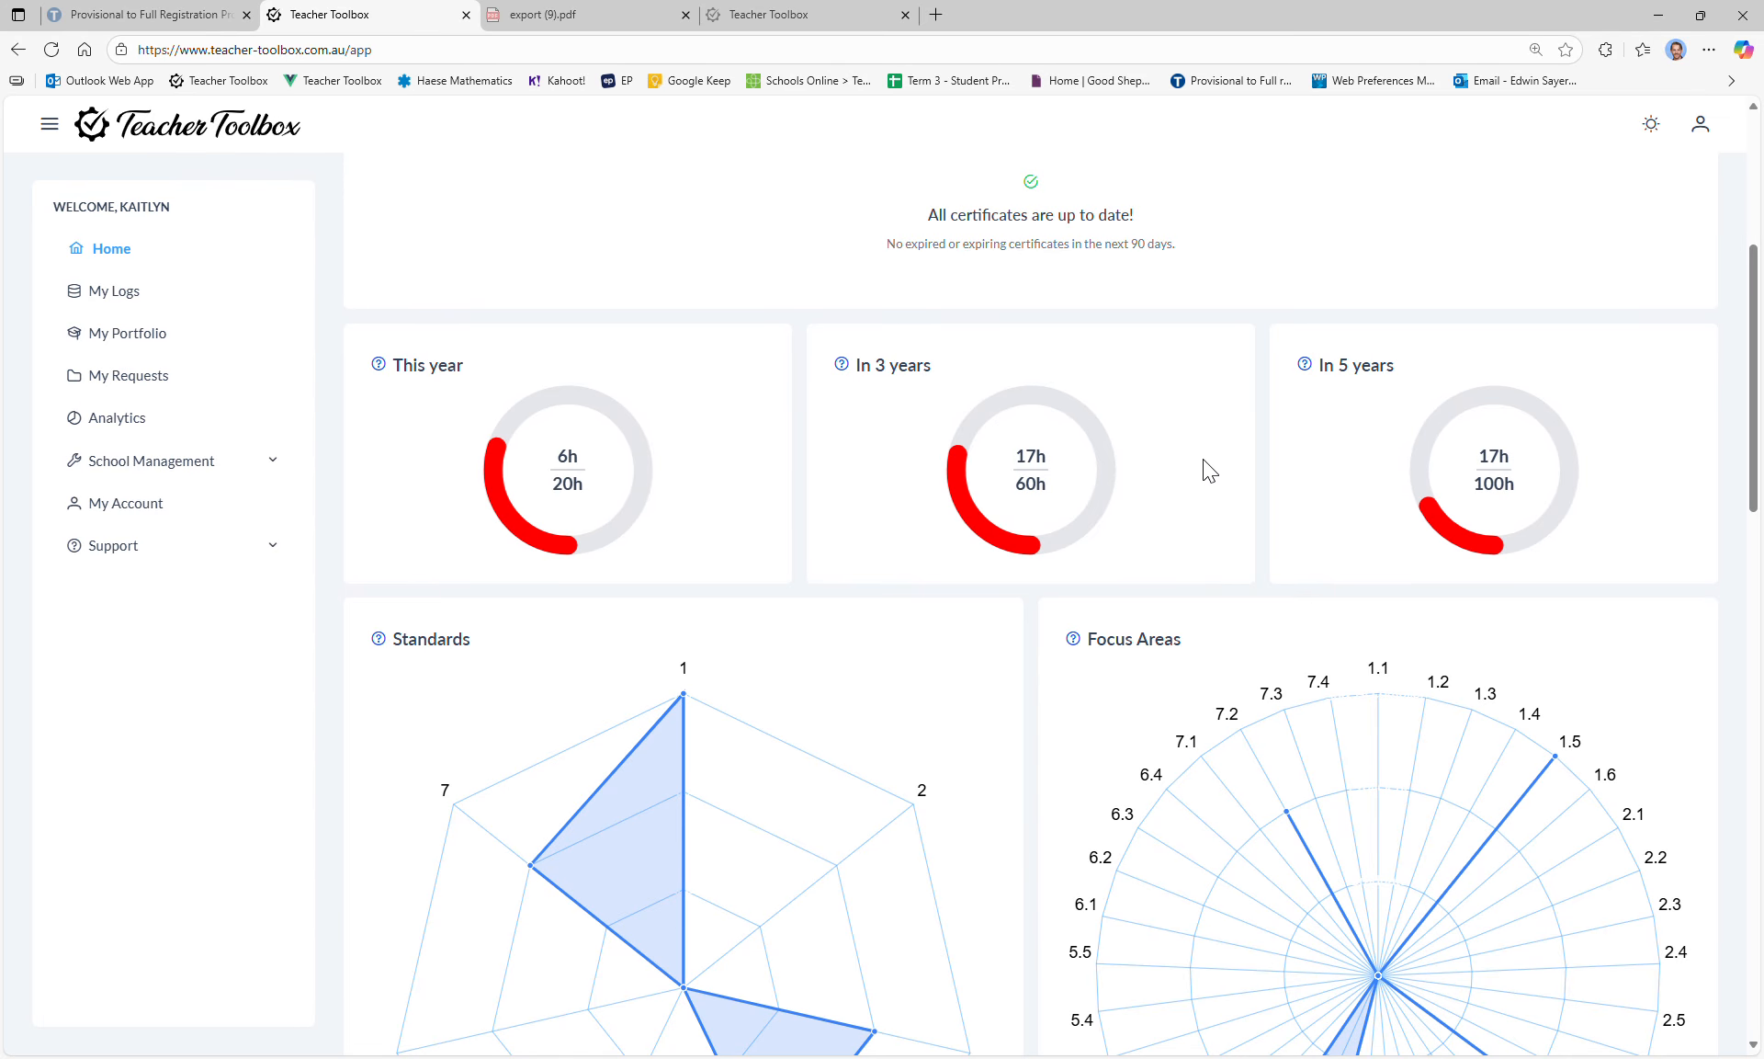
scroll(657, 461, down, 2)
scroll(630, 347, up, 1)
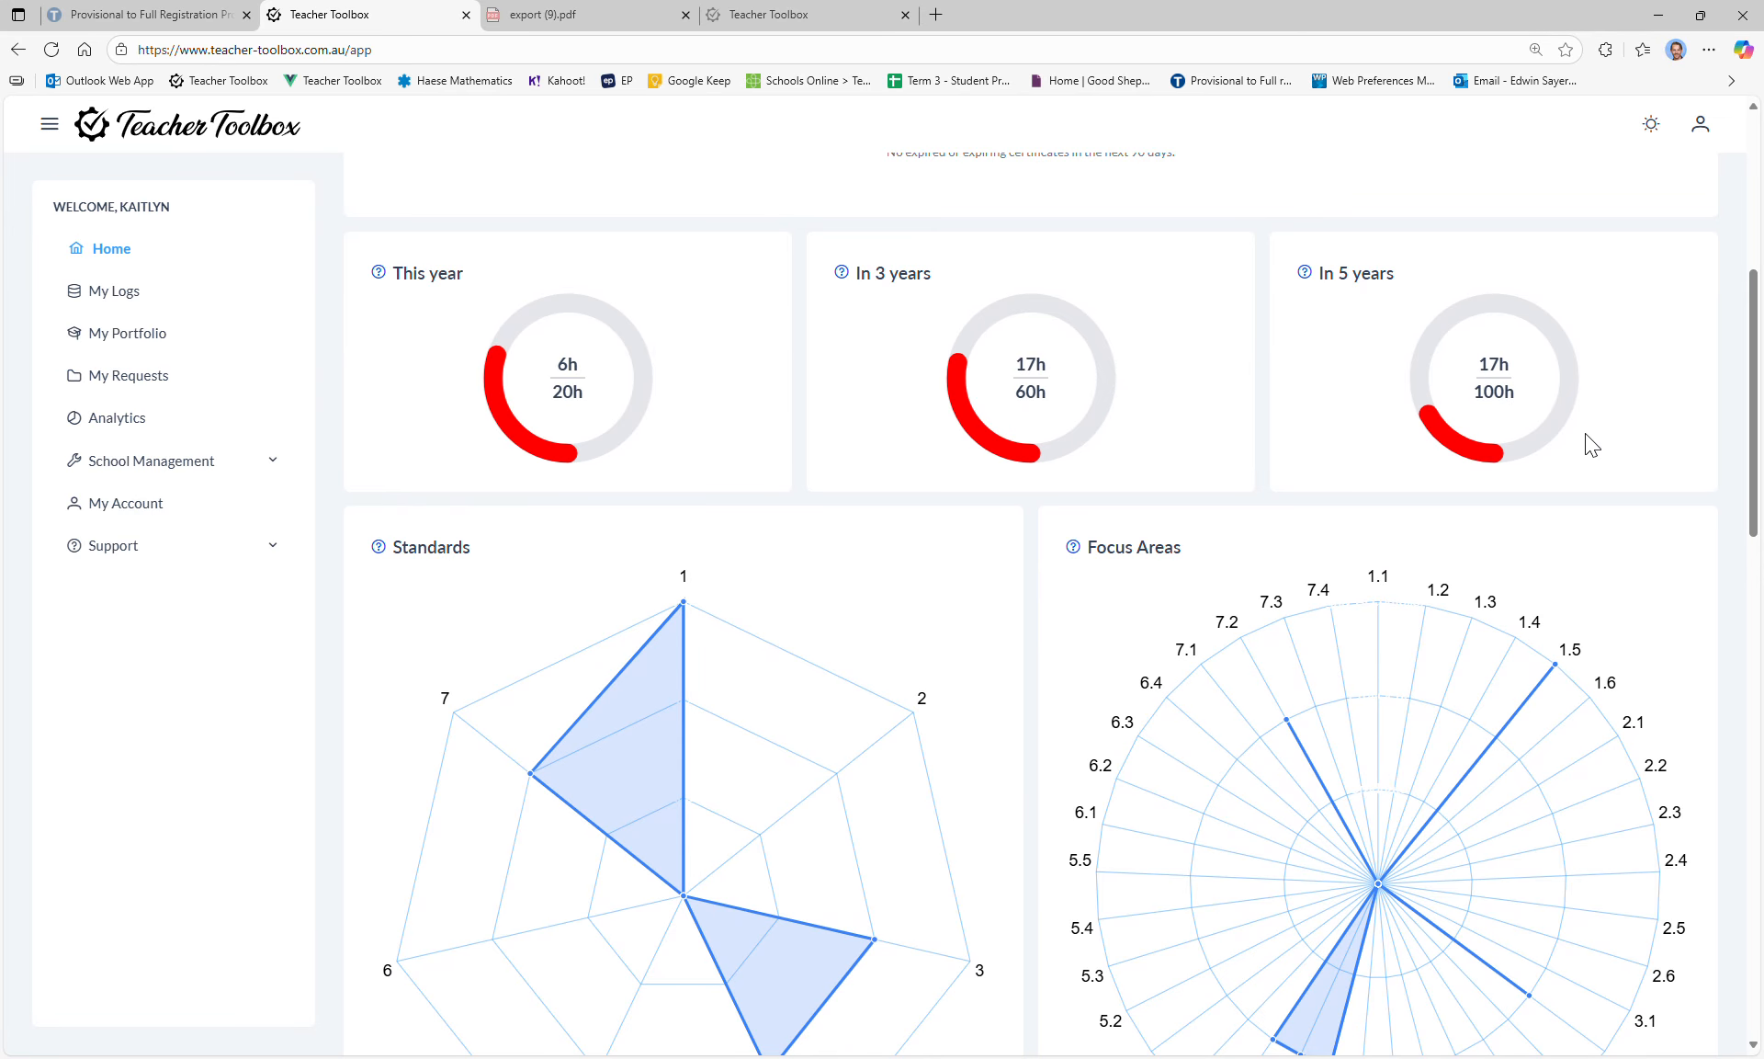
scroll(871, 393, down, 1)
scroll(876, 396, down, 2)
scroll(876, 395, up, 1)
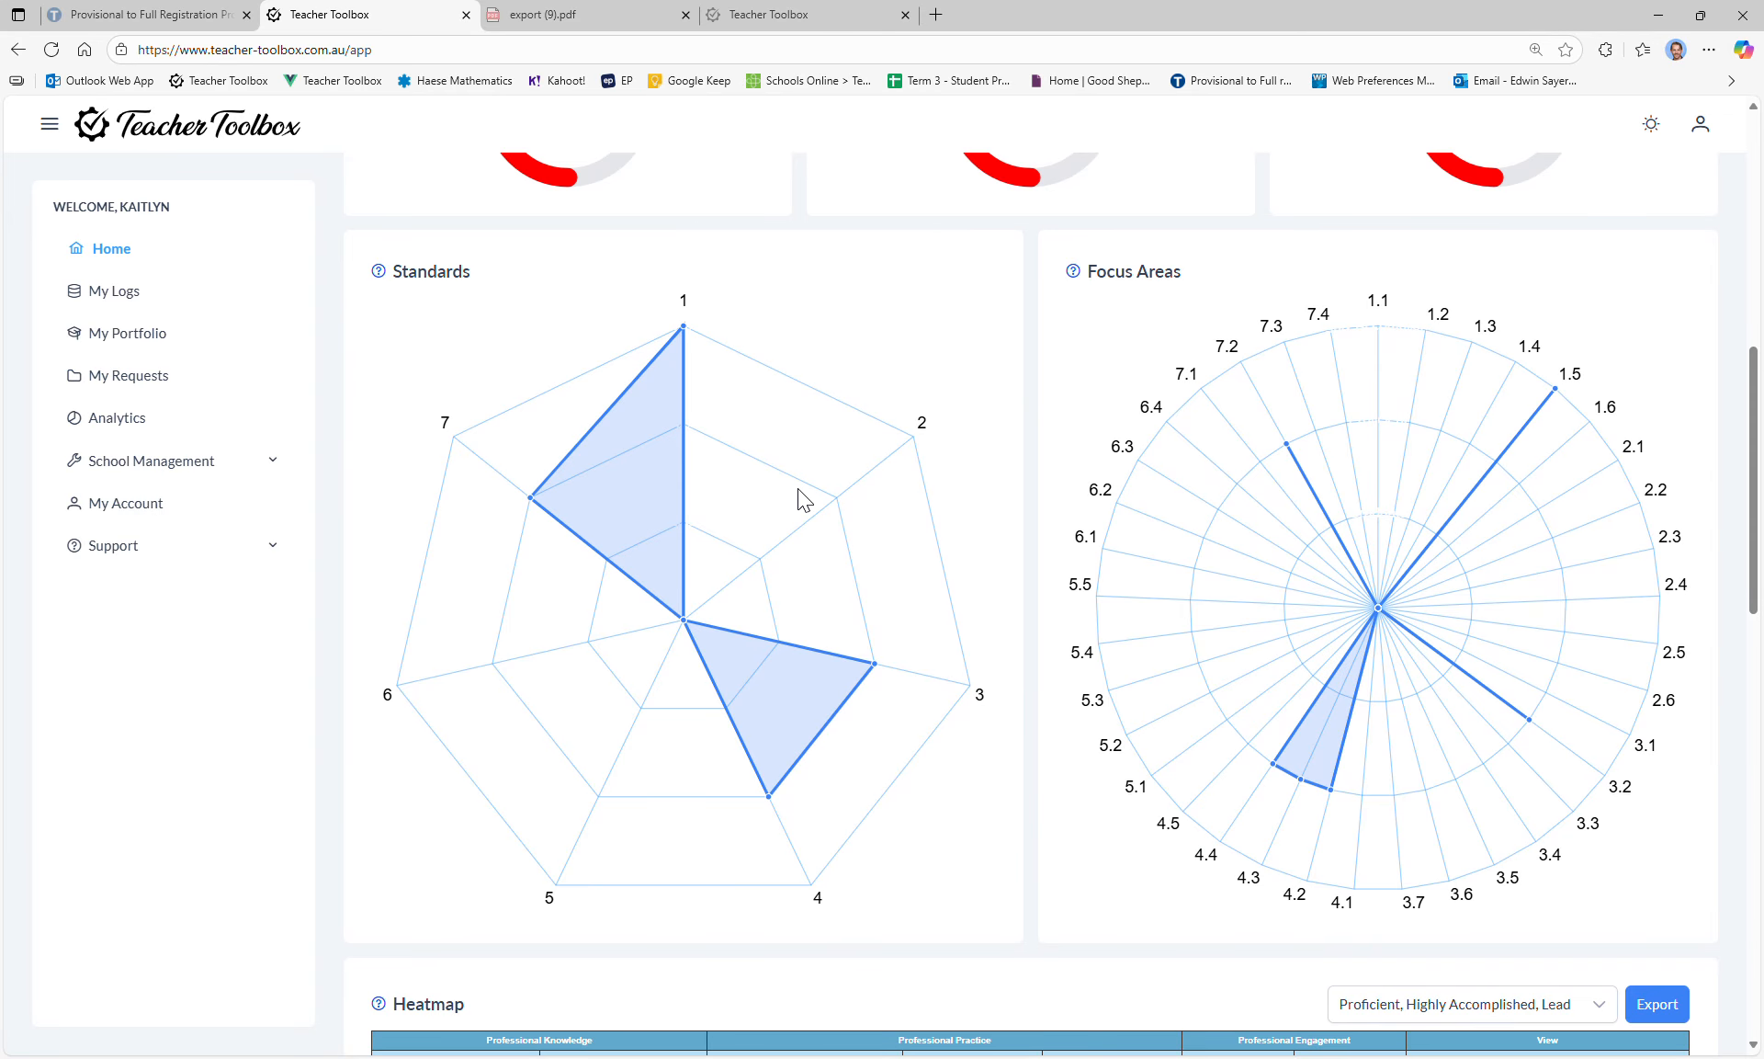
mouse_move(687, 625)
mouse_move(875, 665)
mouse_move(771, 795)
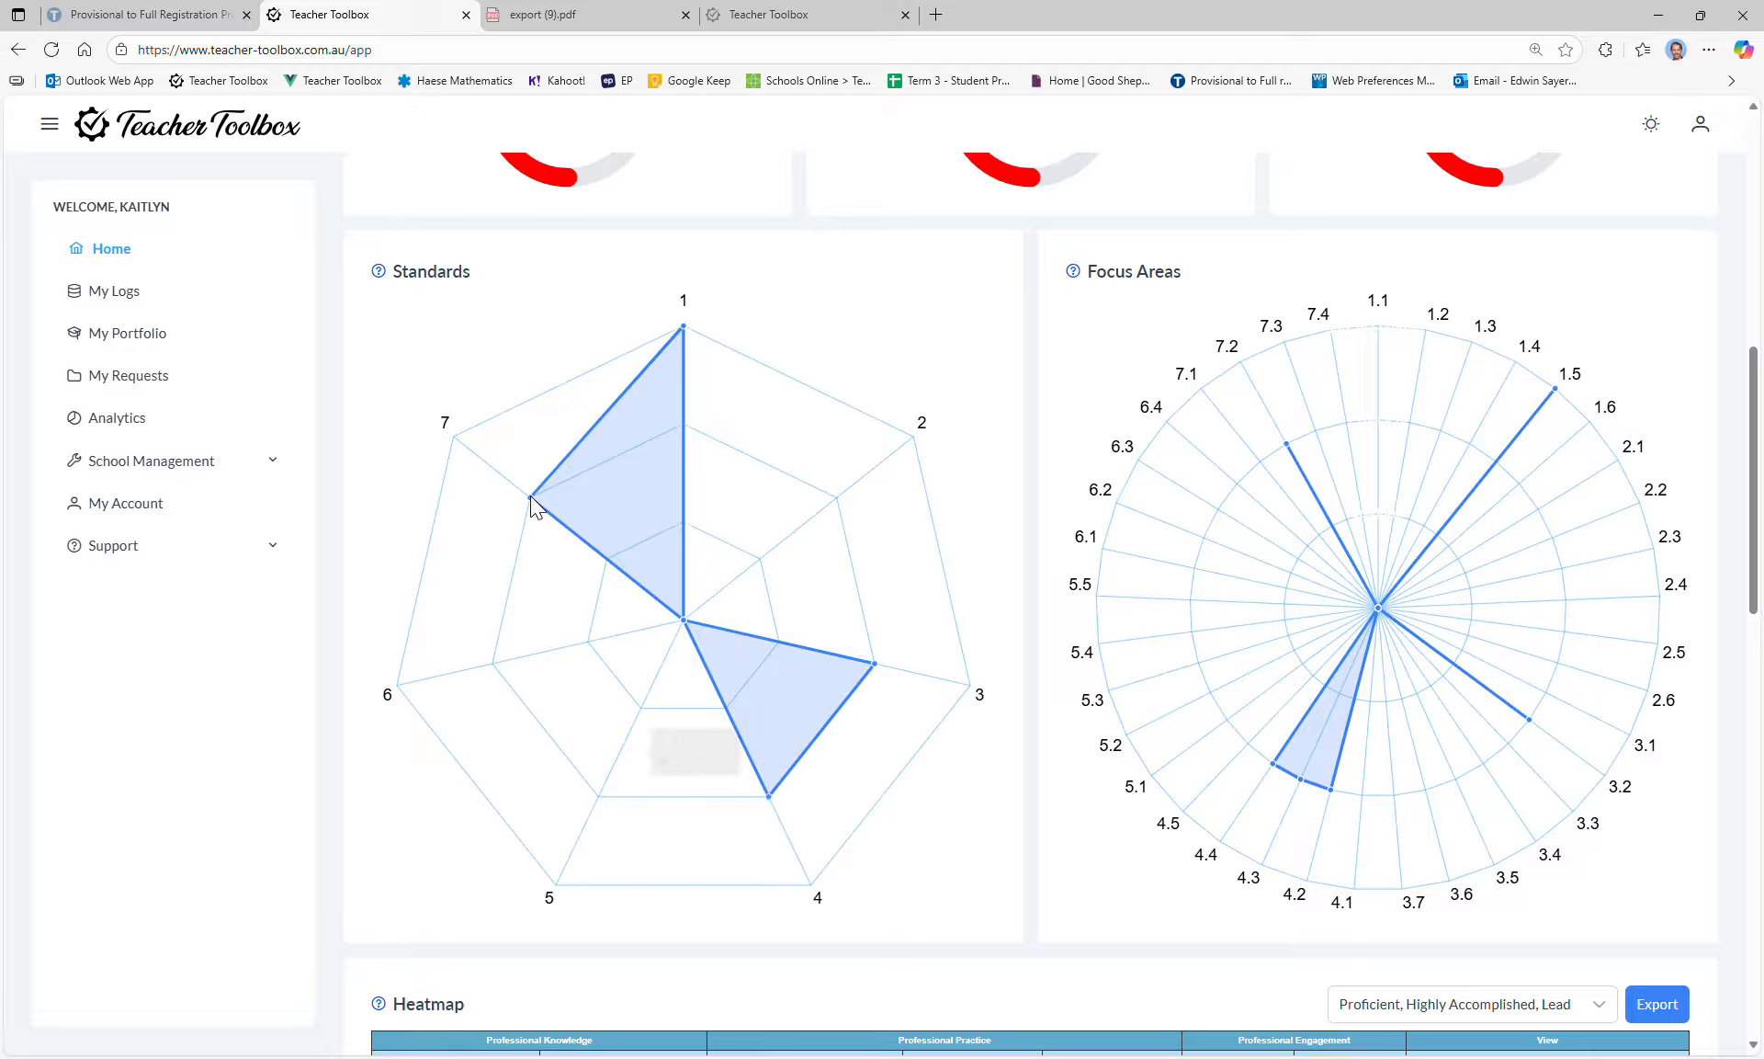
mouse_move(532, 501)
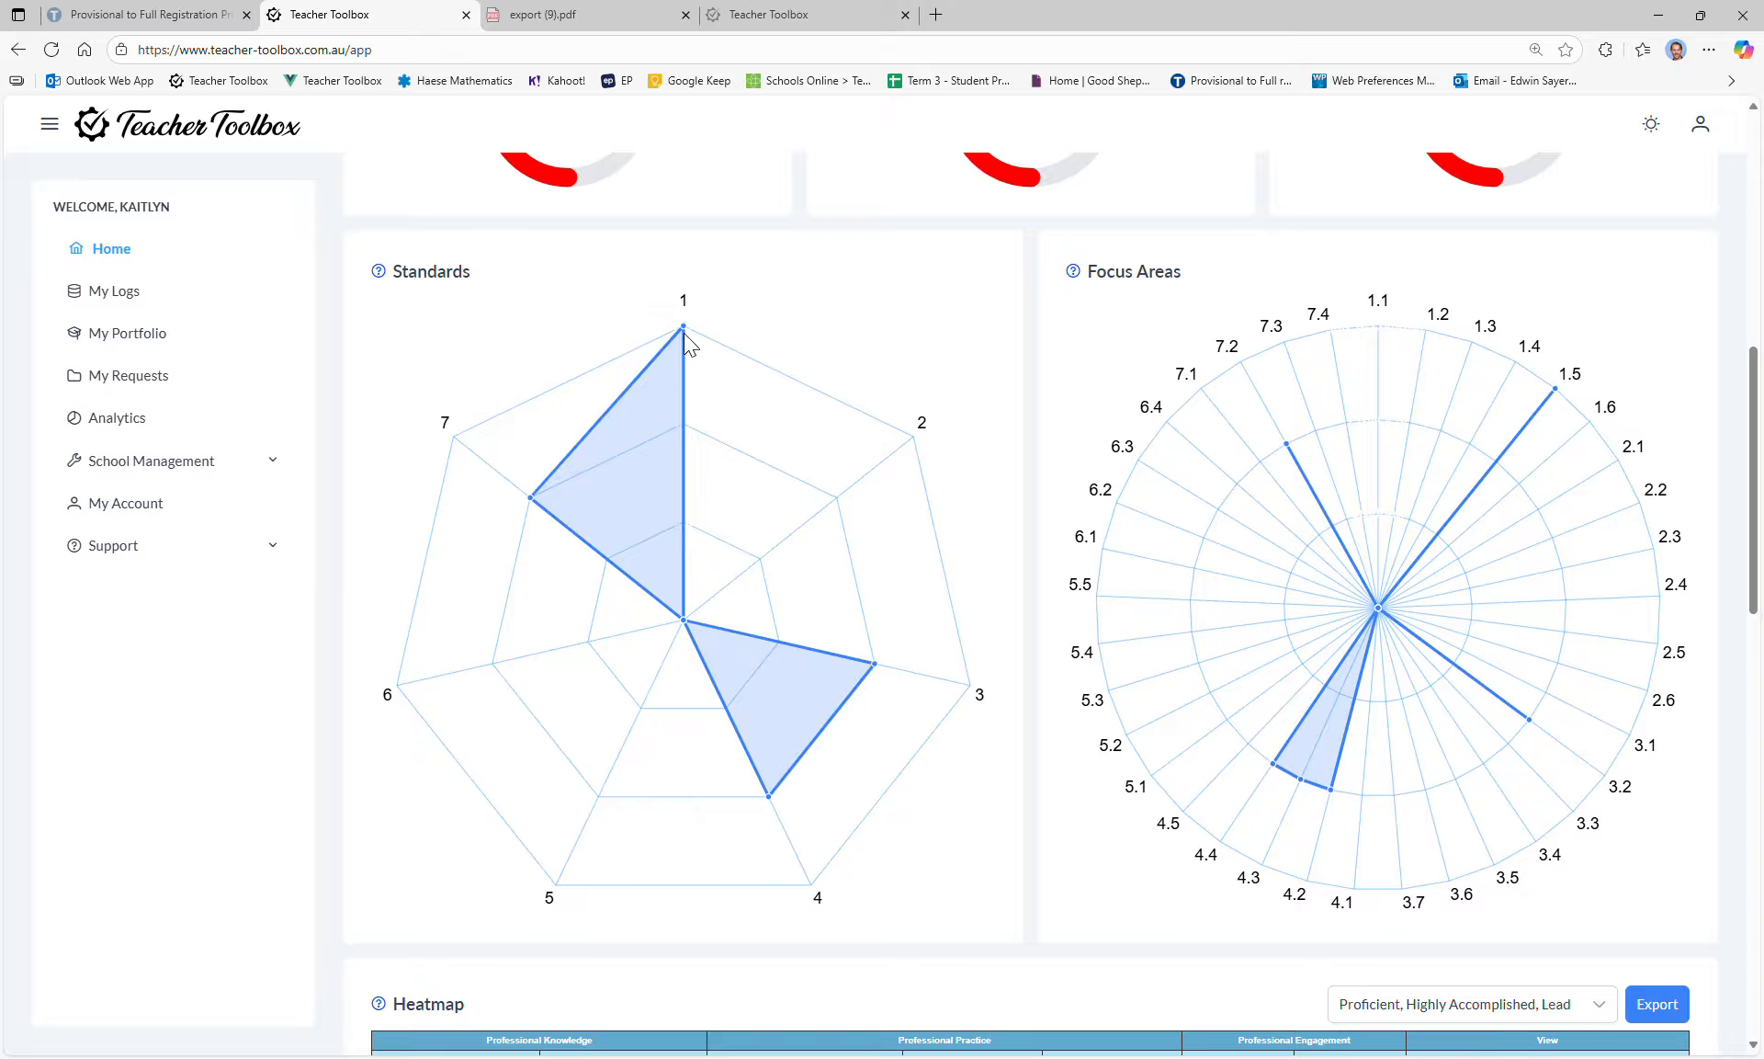
mouse_move(687, 337)
scroll(1470, 460, down, 1)
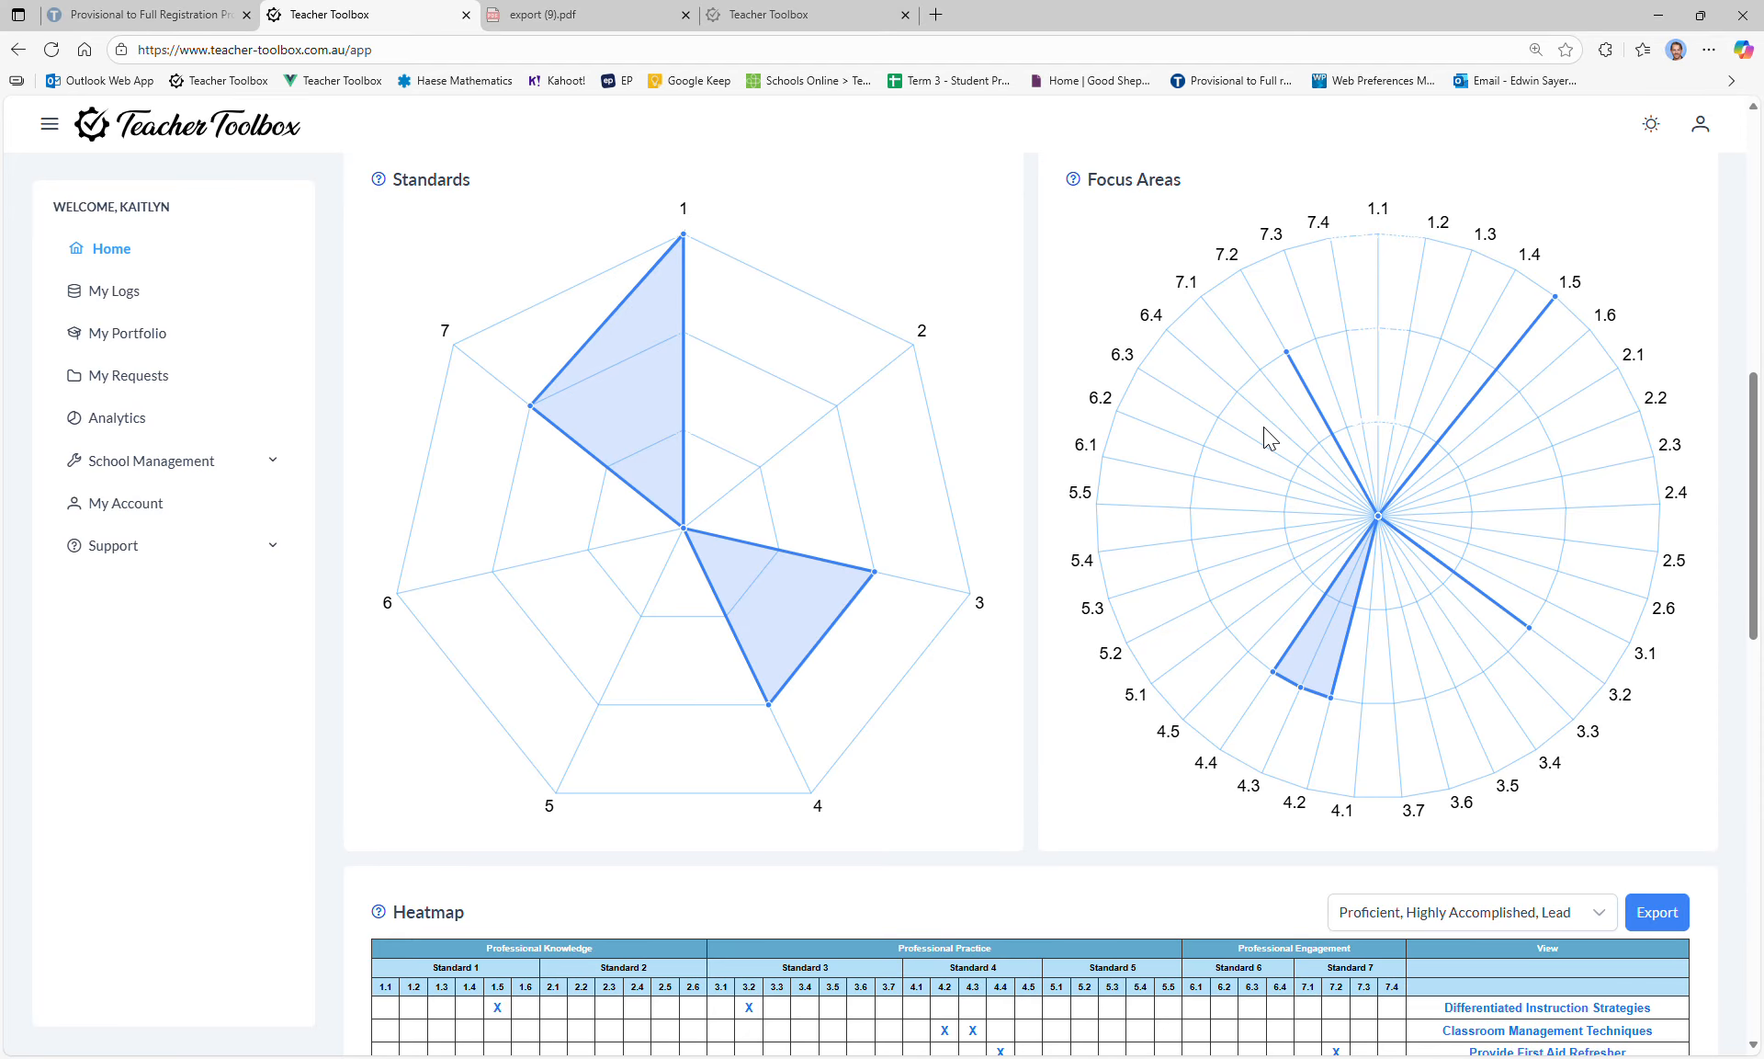
scroll(1401, 340, down, 5)
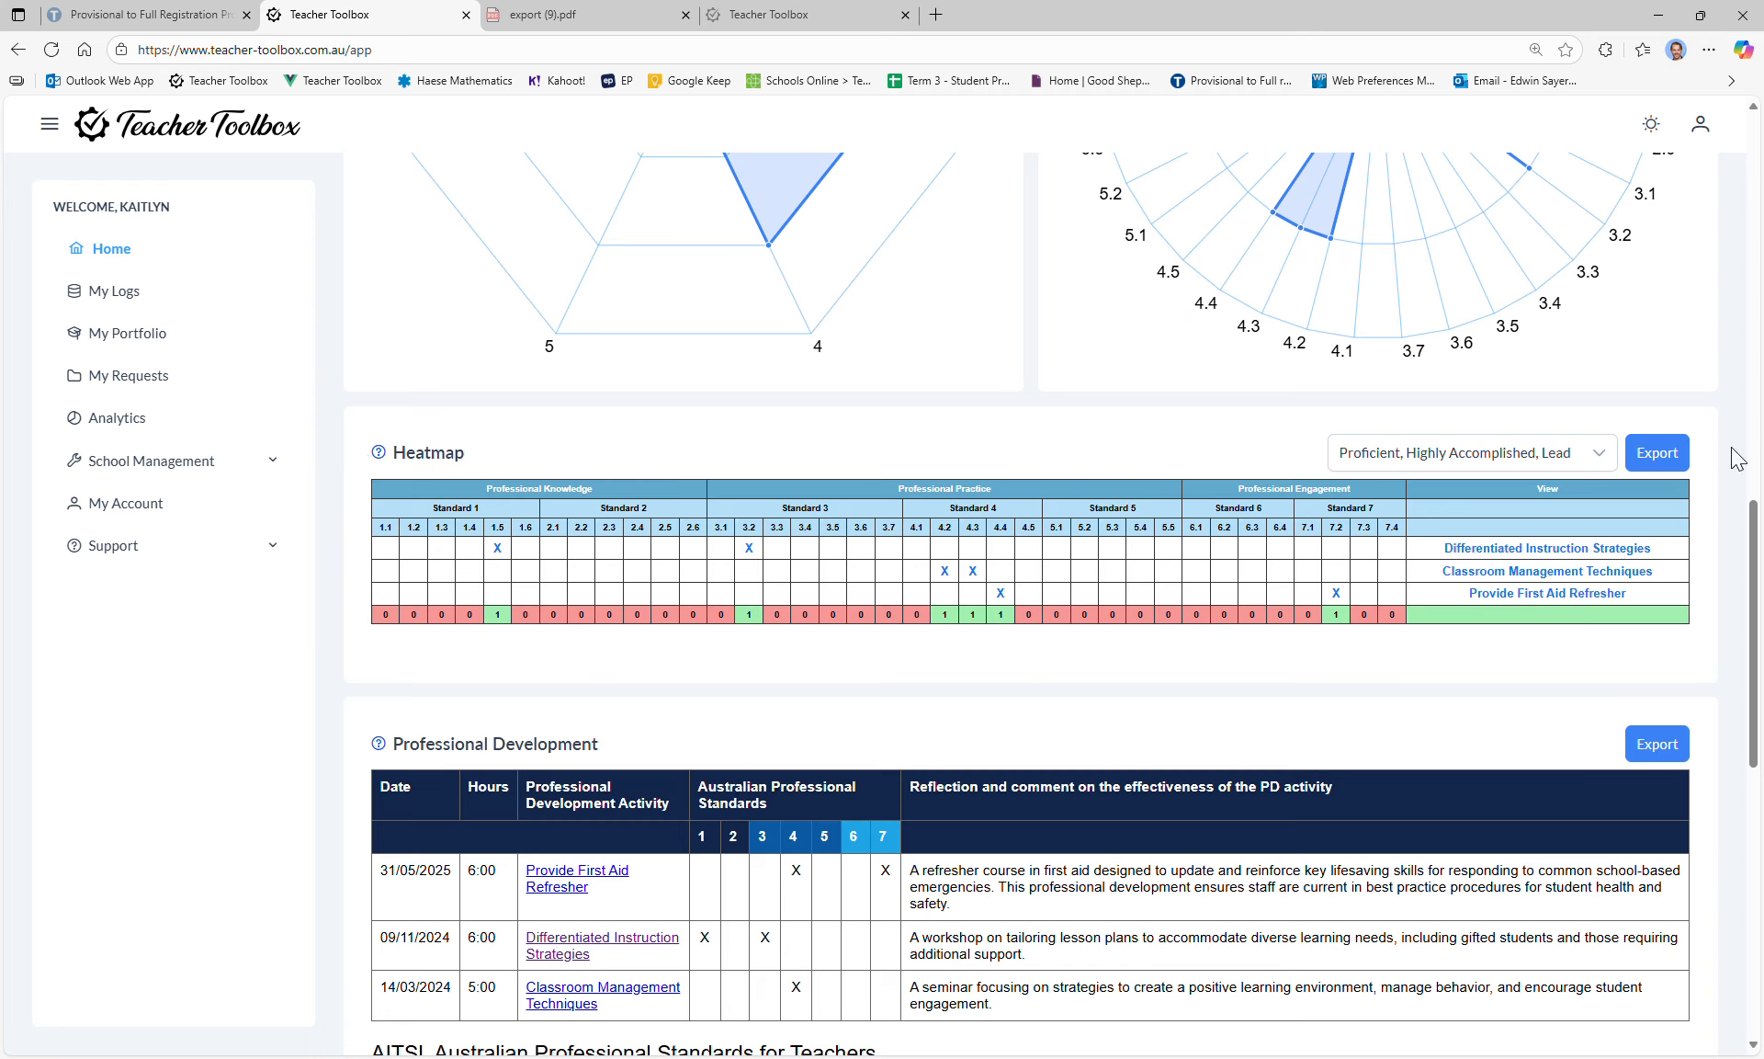
Step: Uncheck Highly Accomplished and Lead in the heatmap level filter, then export the Proficient-only heatmap
click(1601, 454)
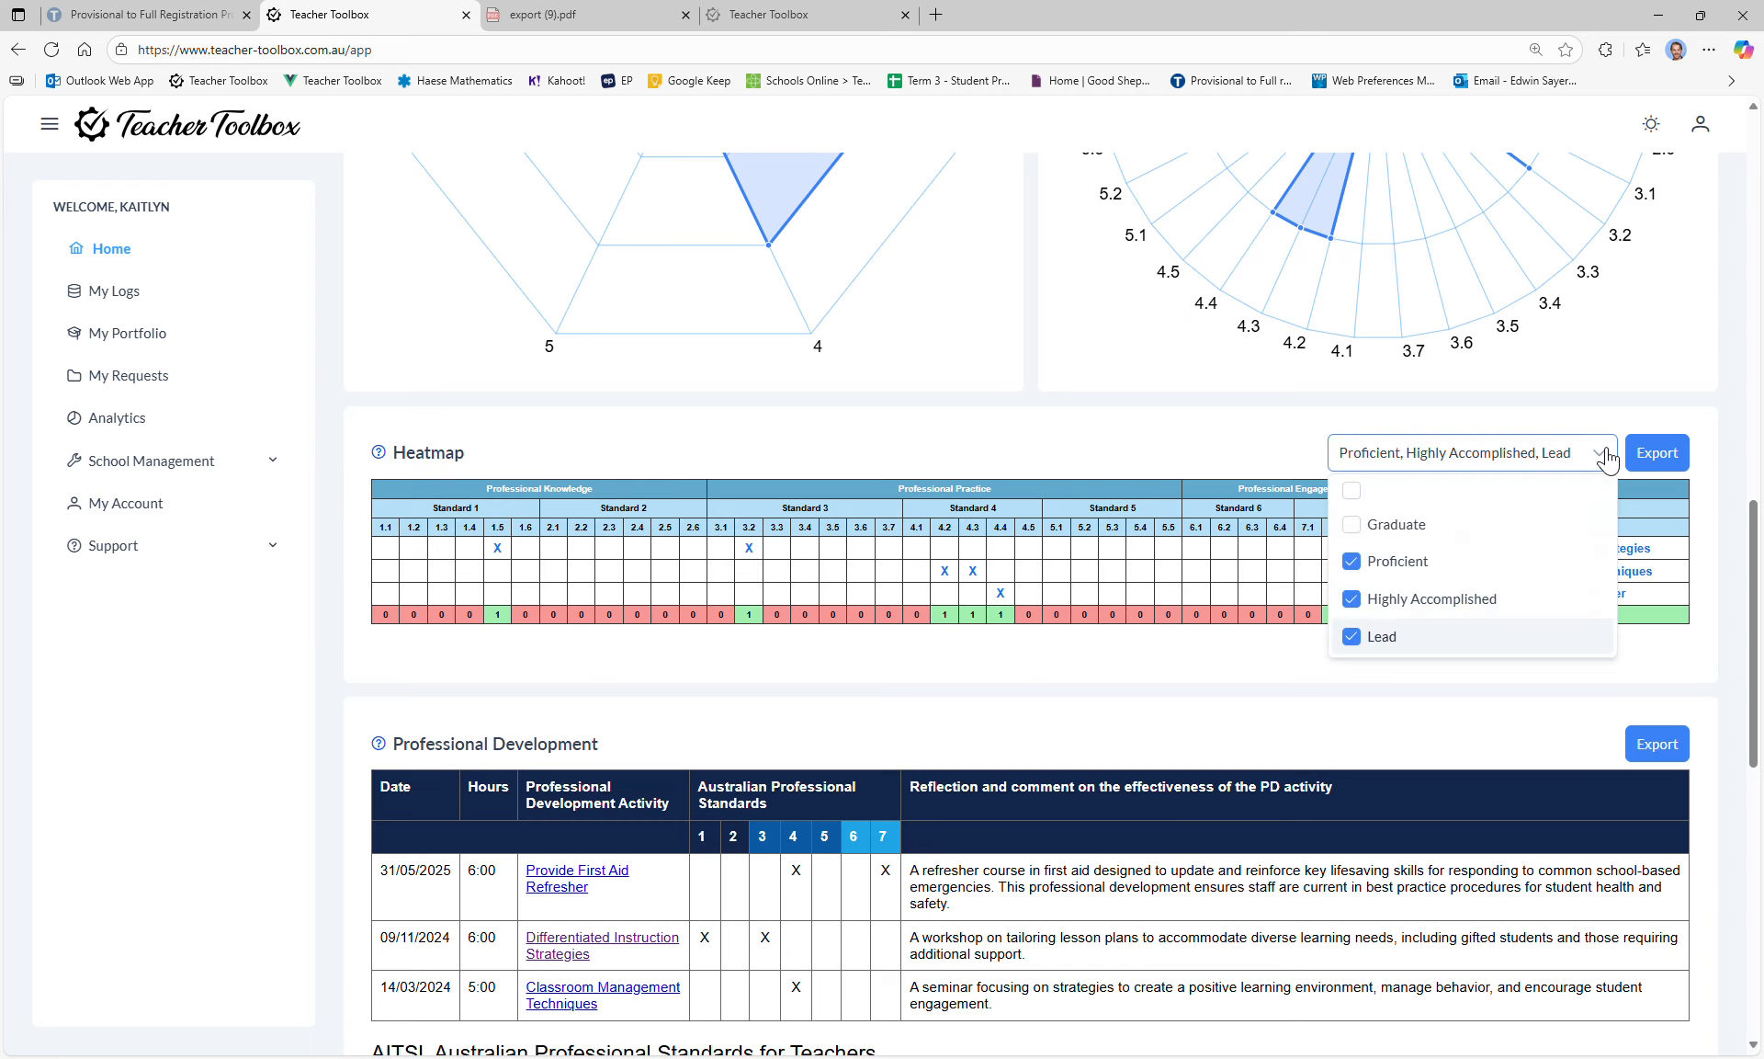
click(1353, 600)
click(1353, 640)
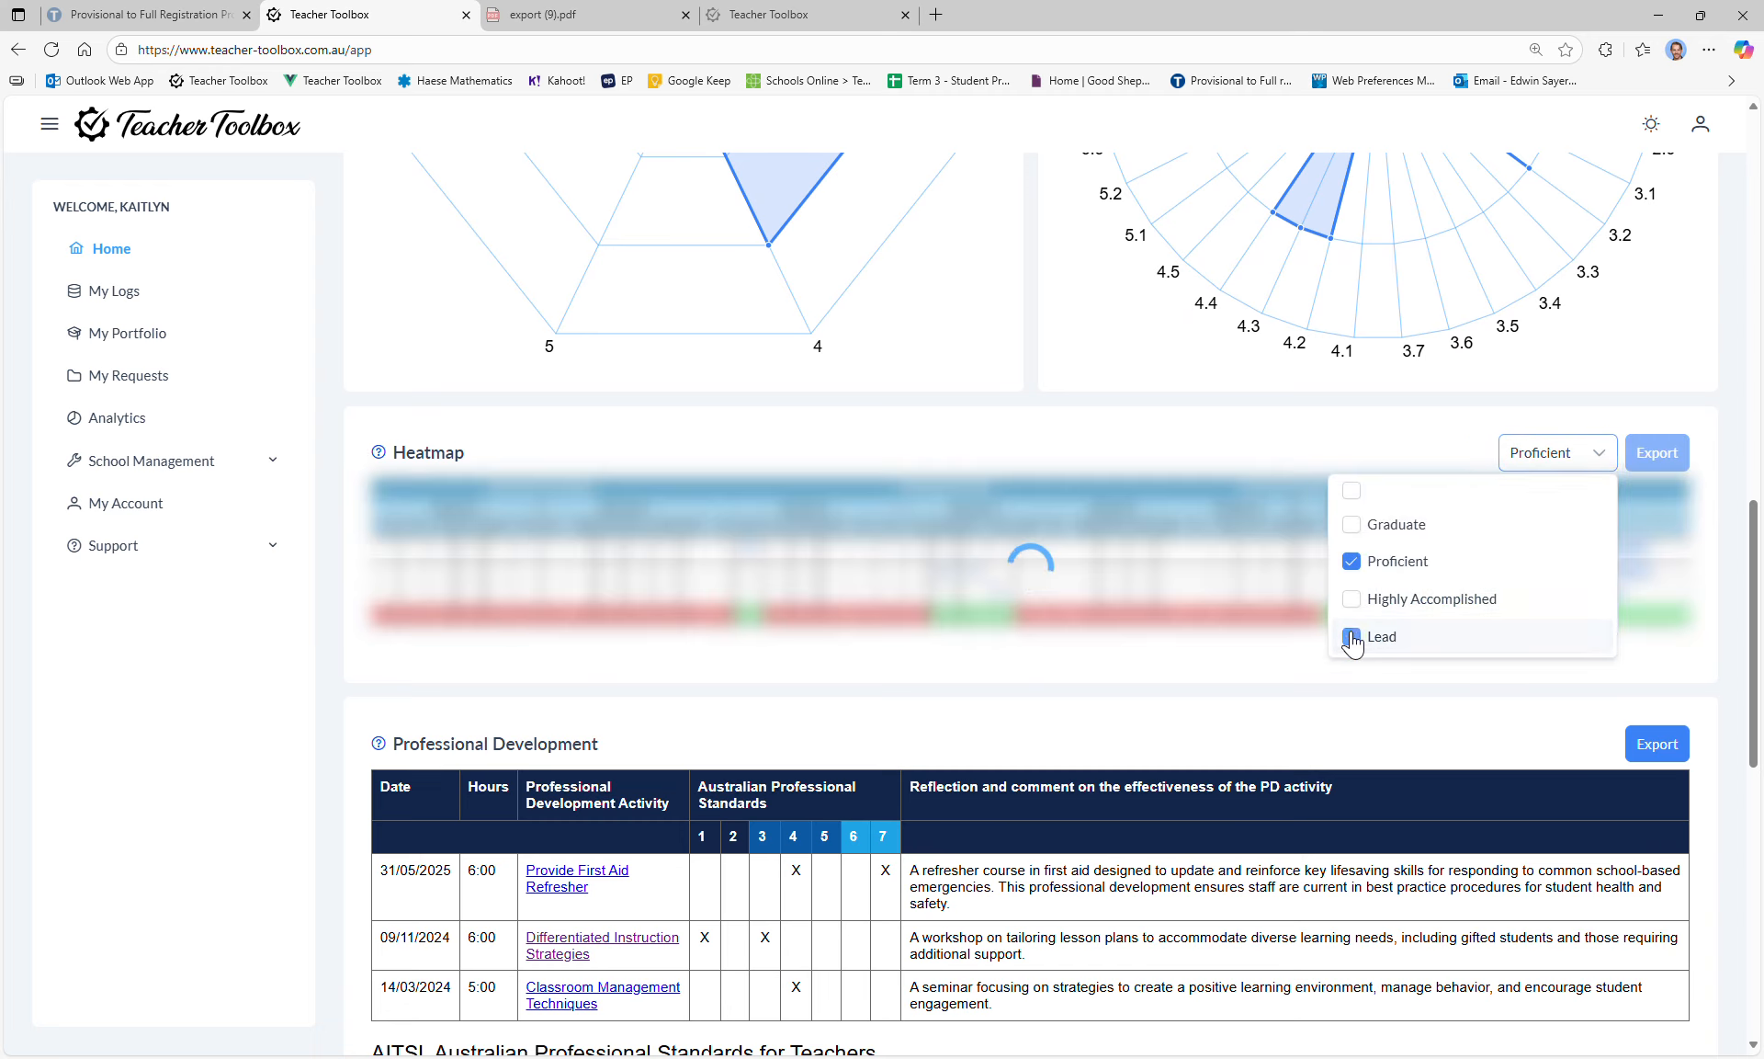
click(1215, 441)
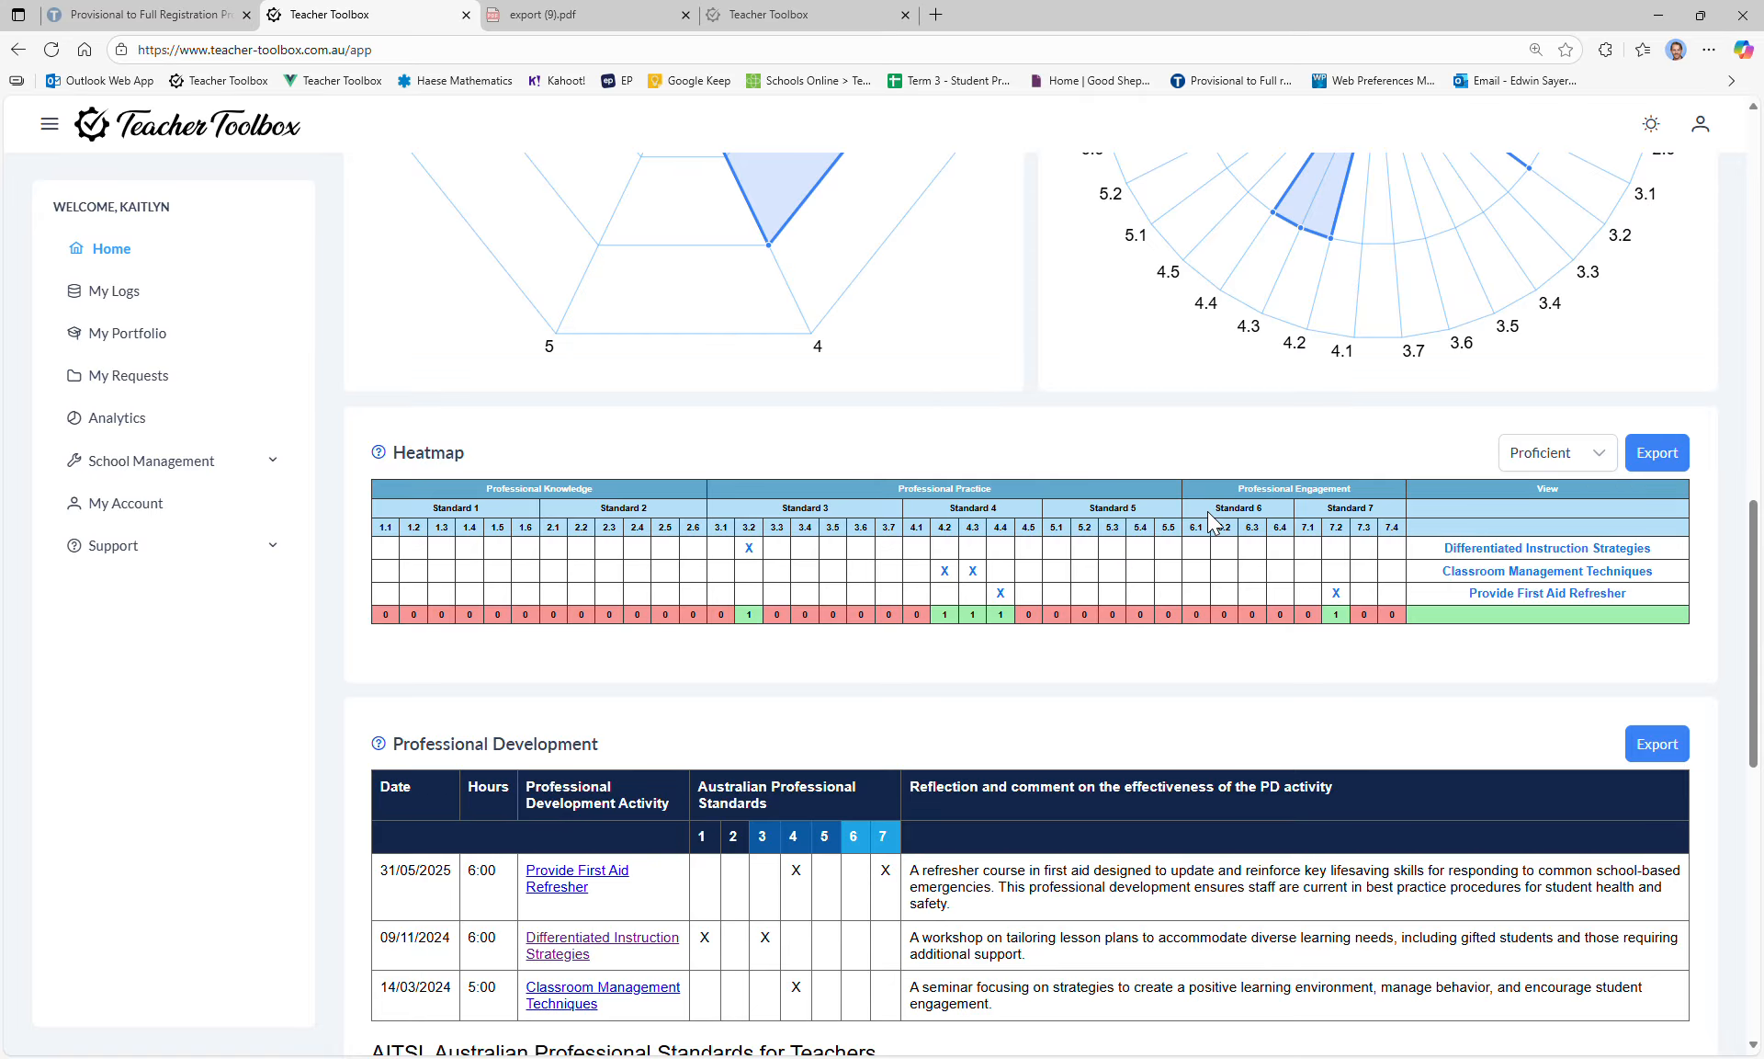
click(1657, 453)
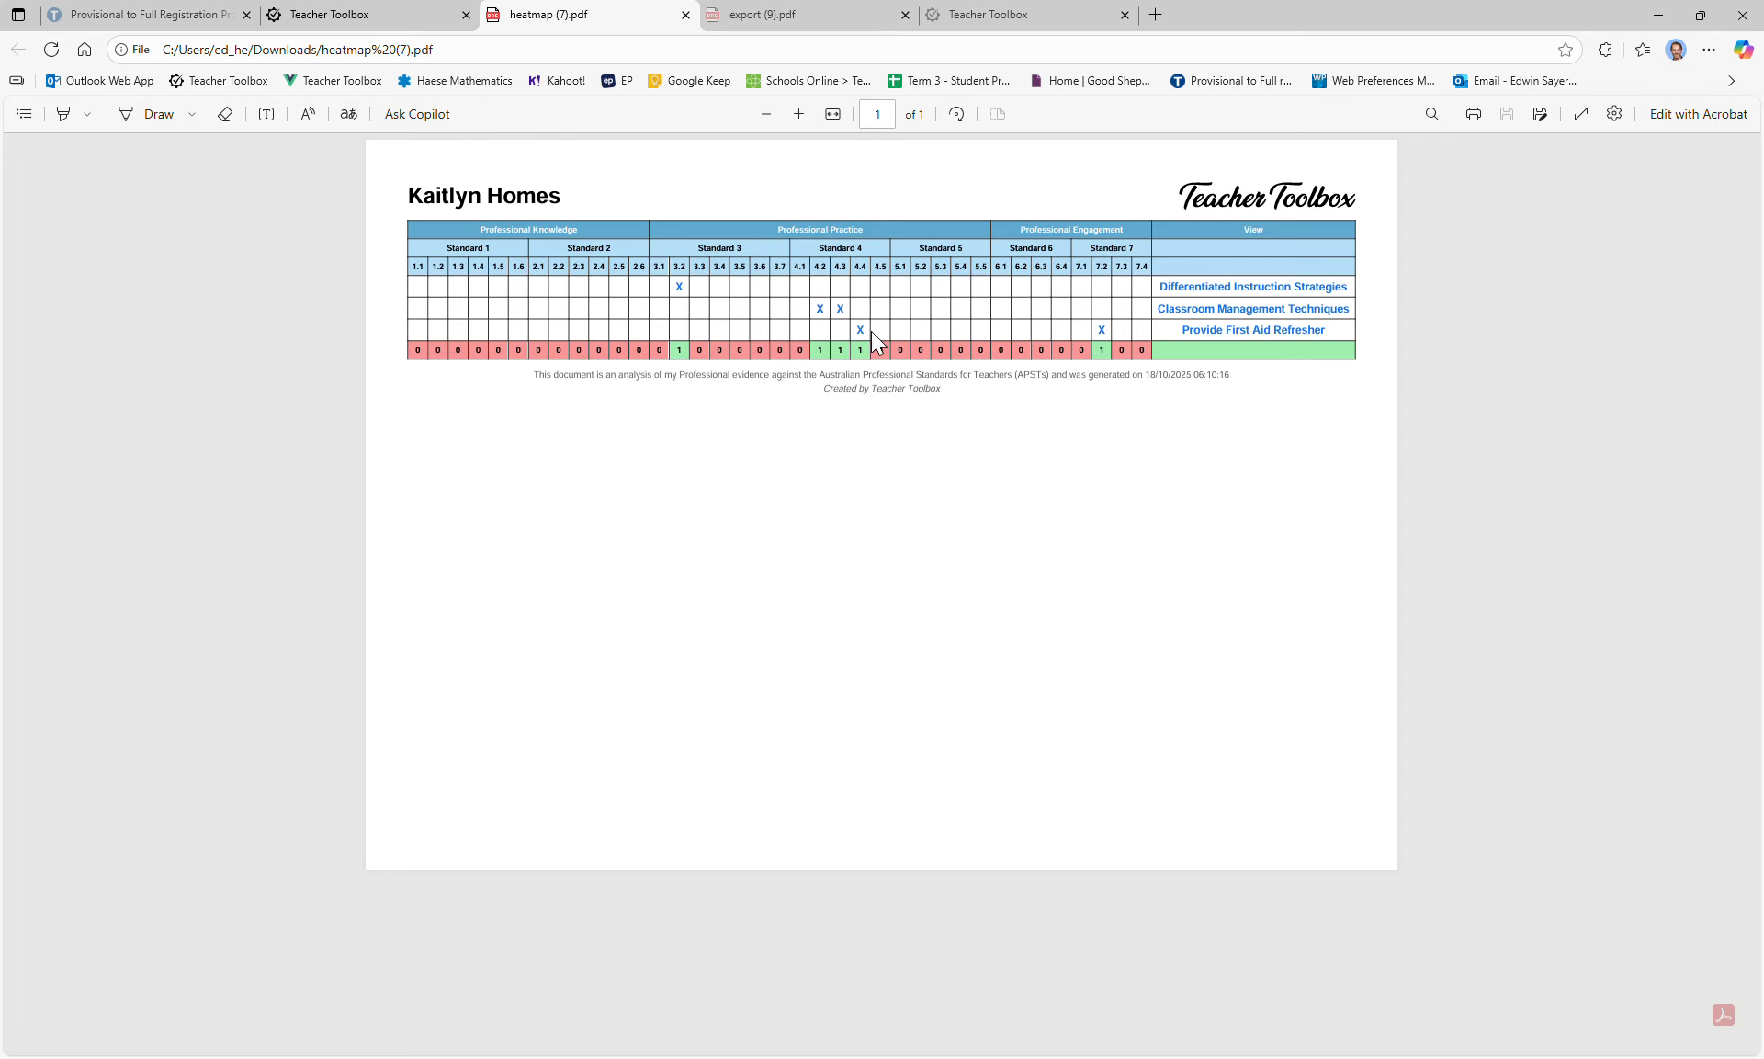
Step: Follow the heatmap PDF's Classroom Management Techniques link to its public portfolio log (5 hours, Standard 4)
click(1219, 308)
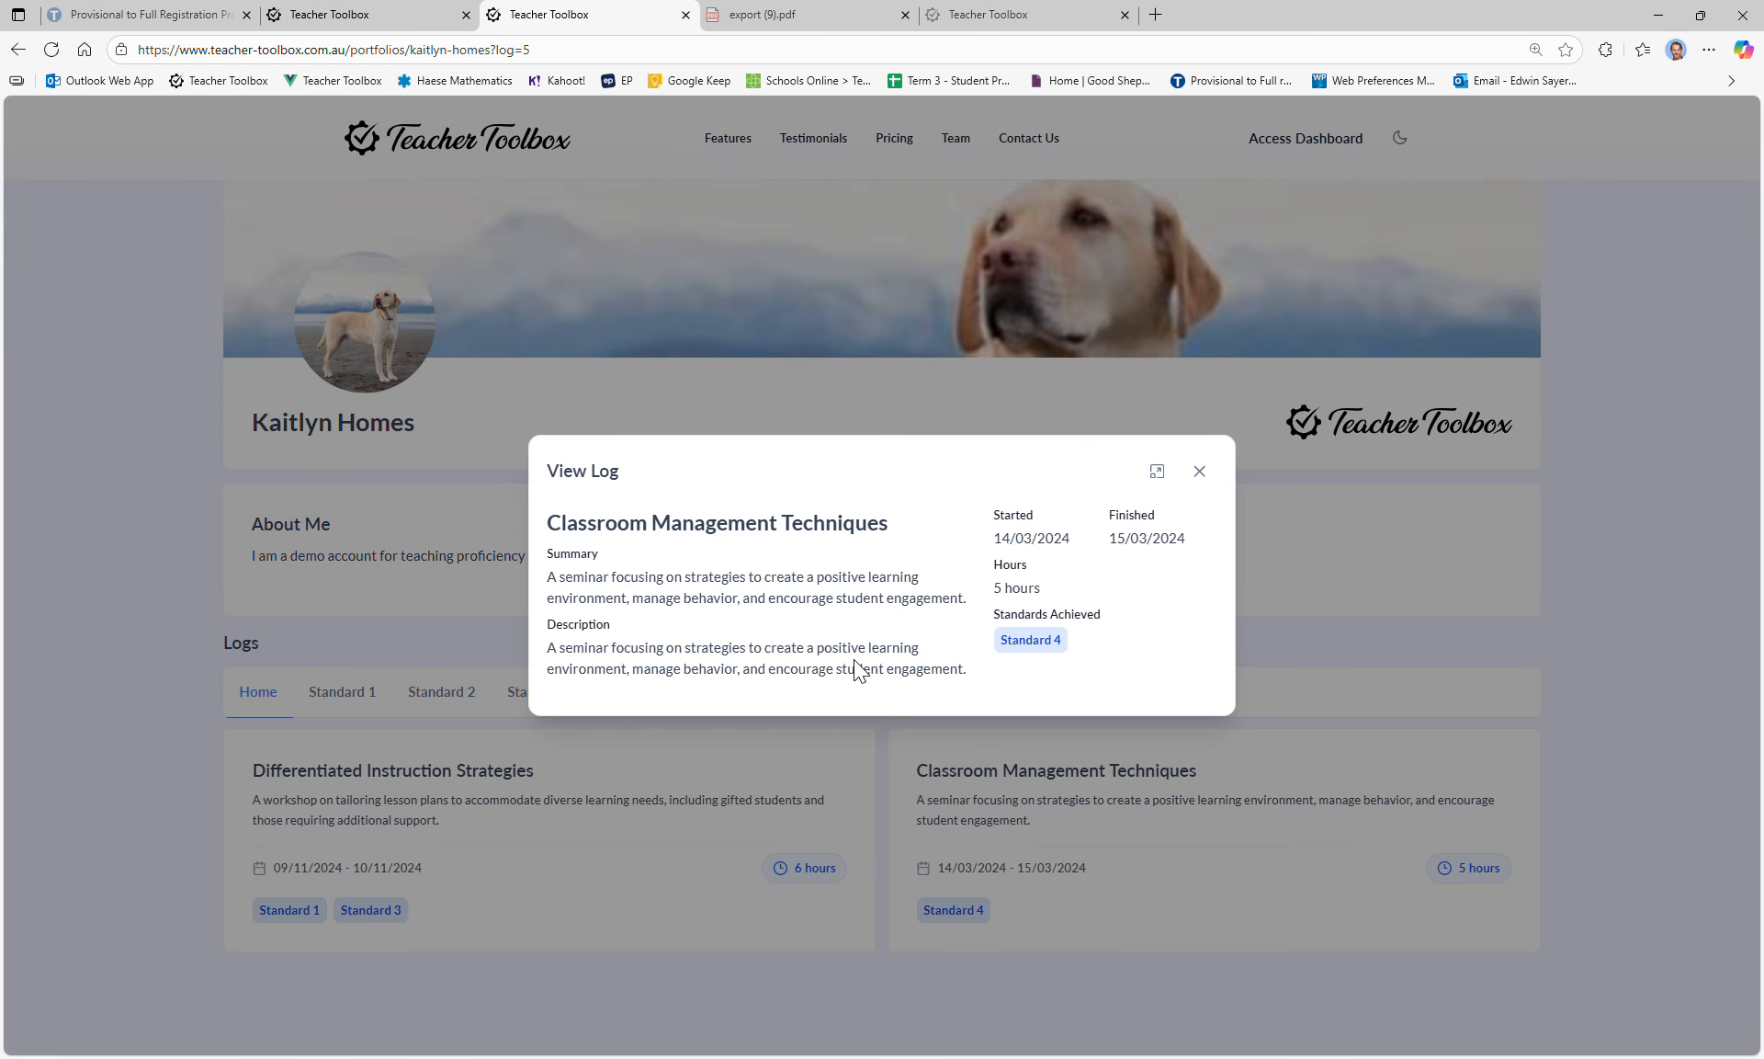
Step: Back on the dashboard tab, export the Professional Development table as export (10).pdf
click(378, 9)
scroll(1195, 681, down, 2)
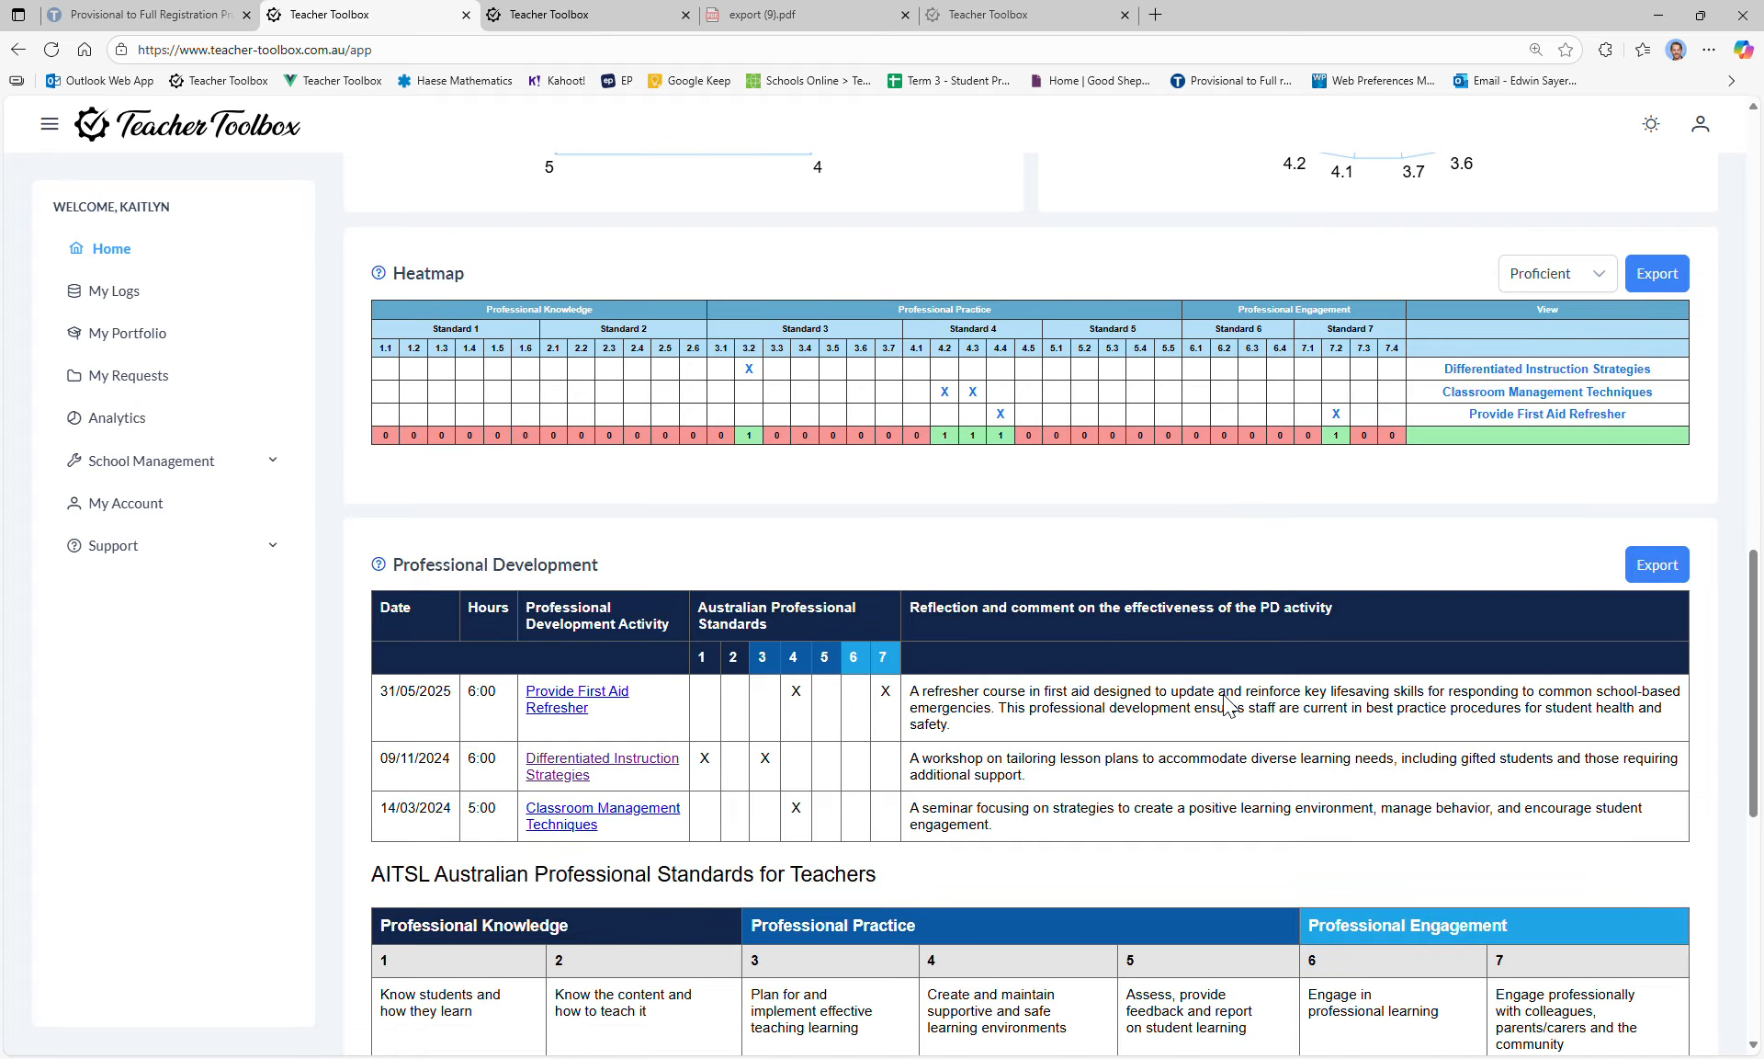
scroll(1726, 588, down, 1)
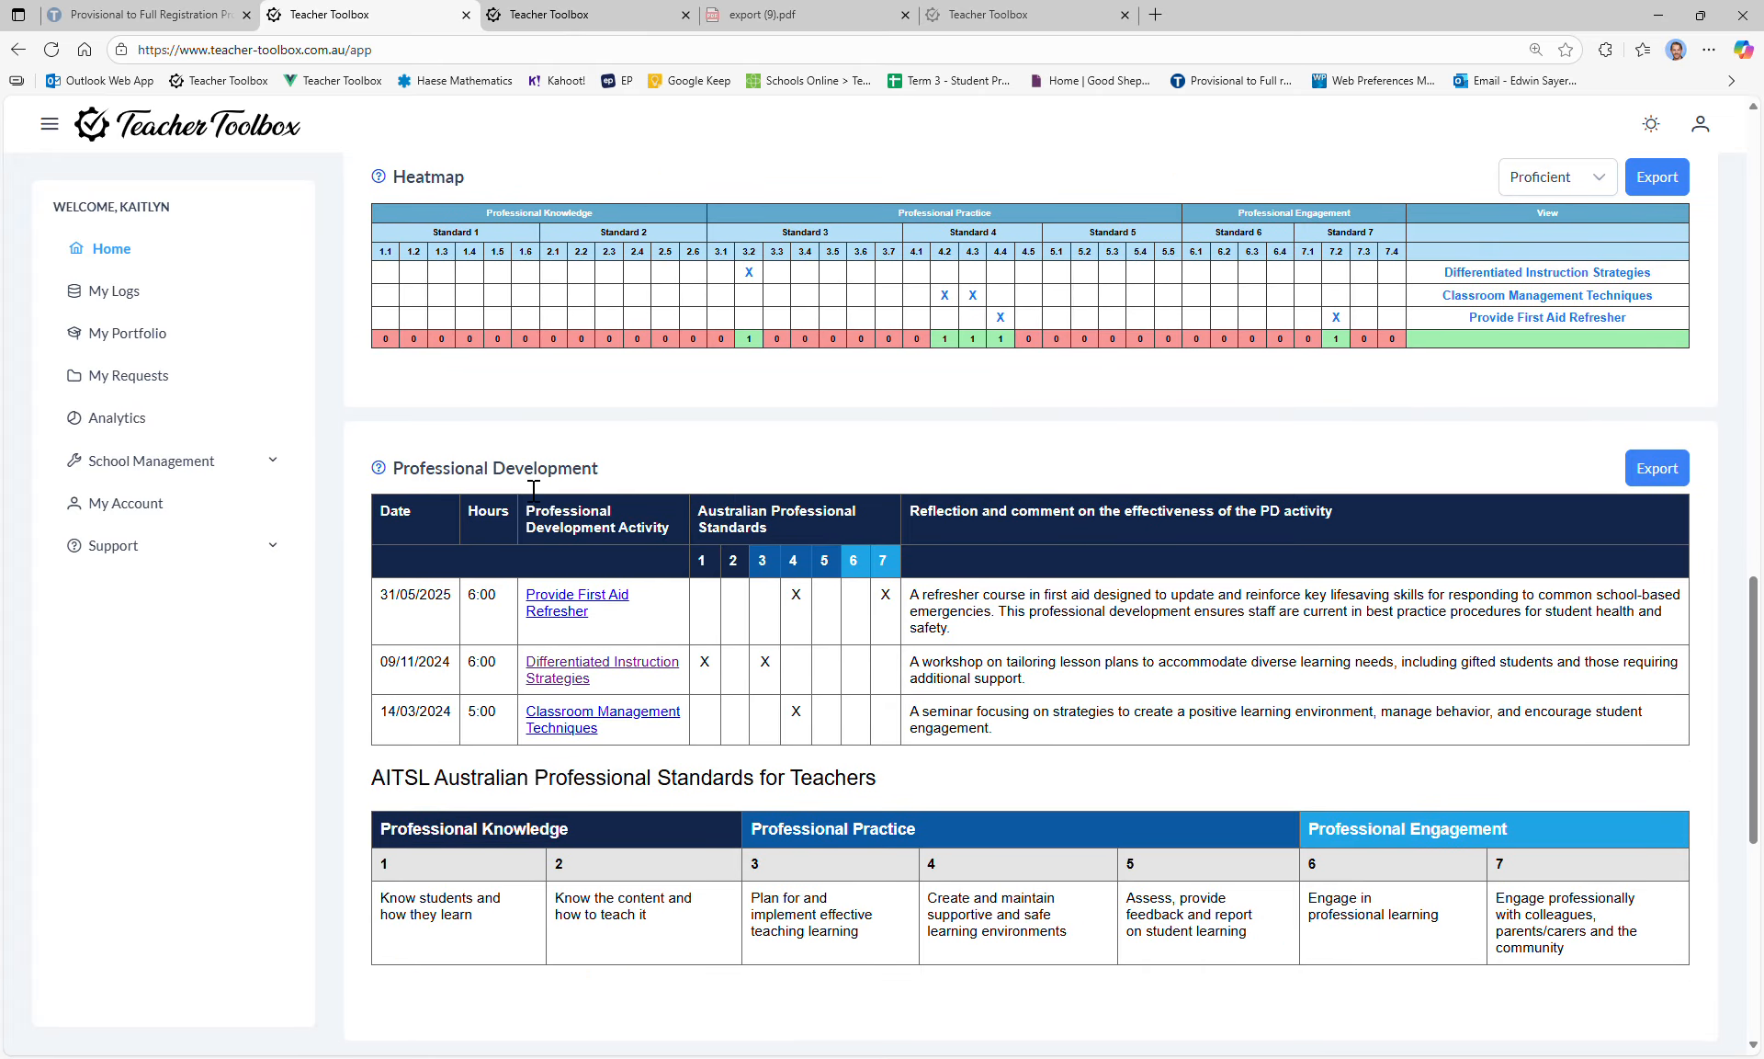
click(1657, 471)
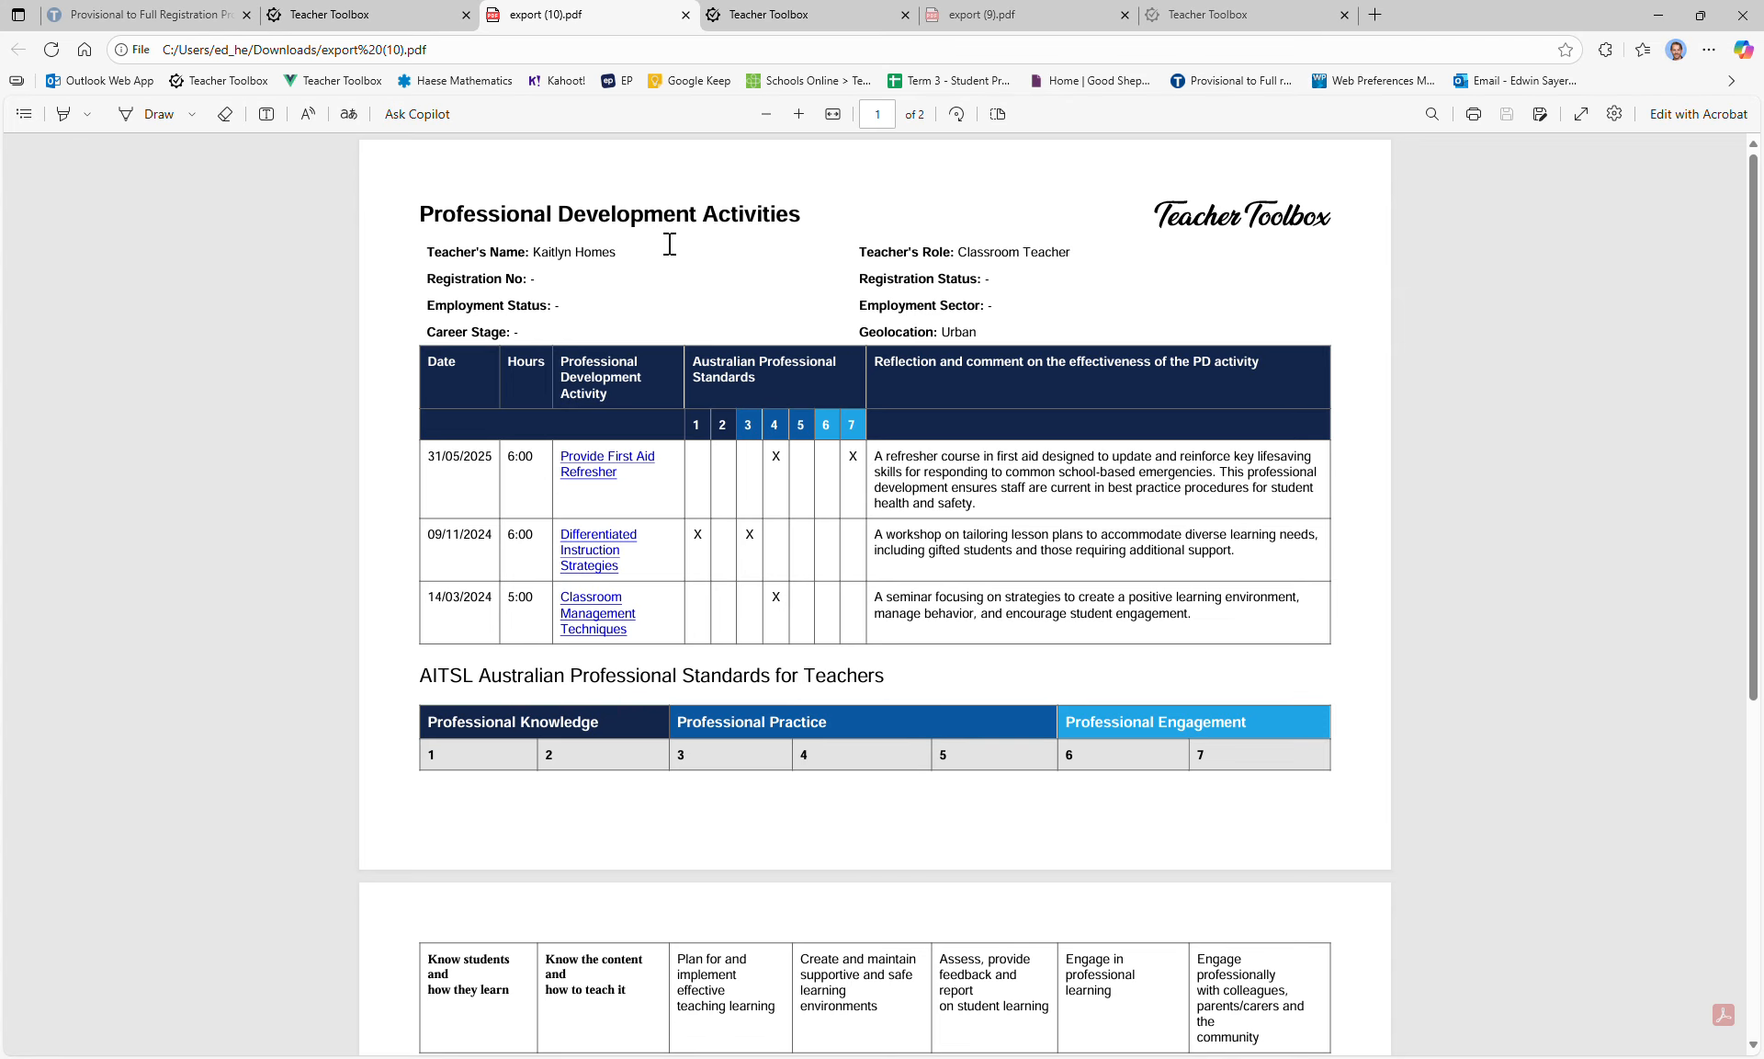
Step: Highlight the teacher's detail lines in export (10).pdf, then go back to the Teacher Toolbox tab
drag(434, 253, 791, 294)
click(989, 330)
click(393, 20)
Step: Close the PDF tab, open My Logs with its three published logs, and show the + New options
click(686, 14)
scroll(1103, 660, down, 4)
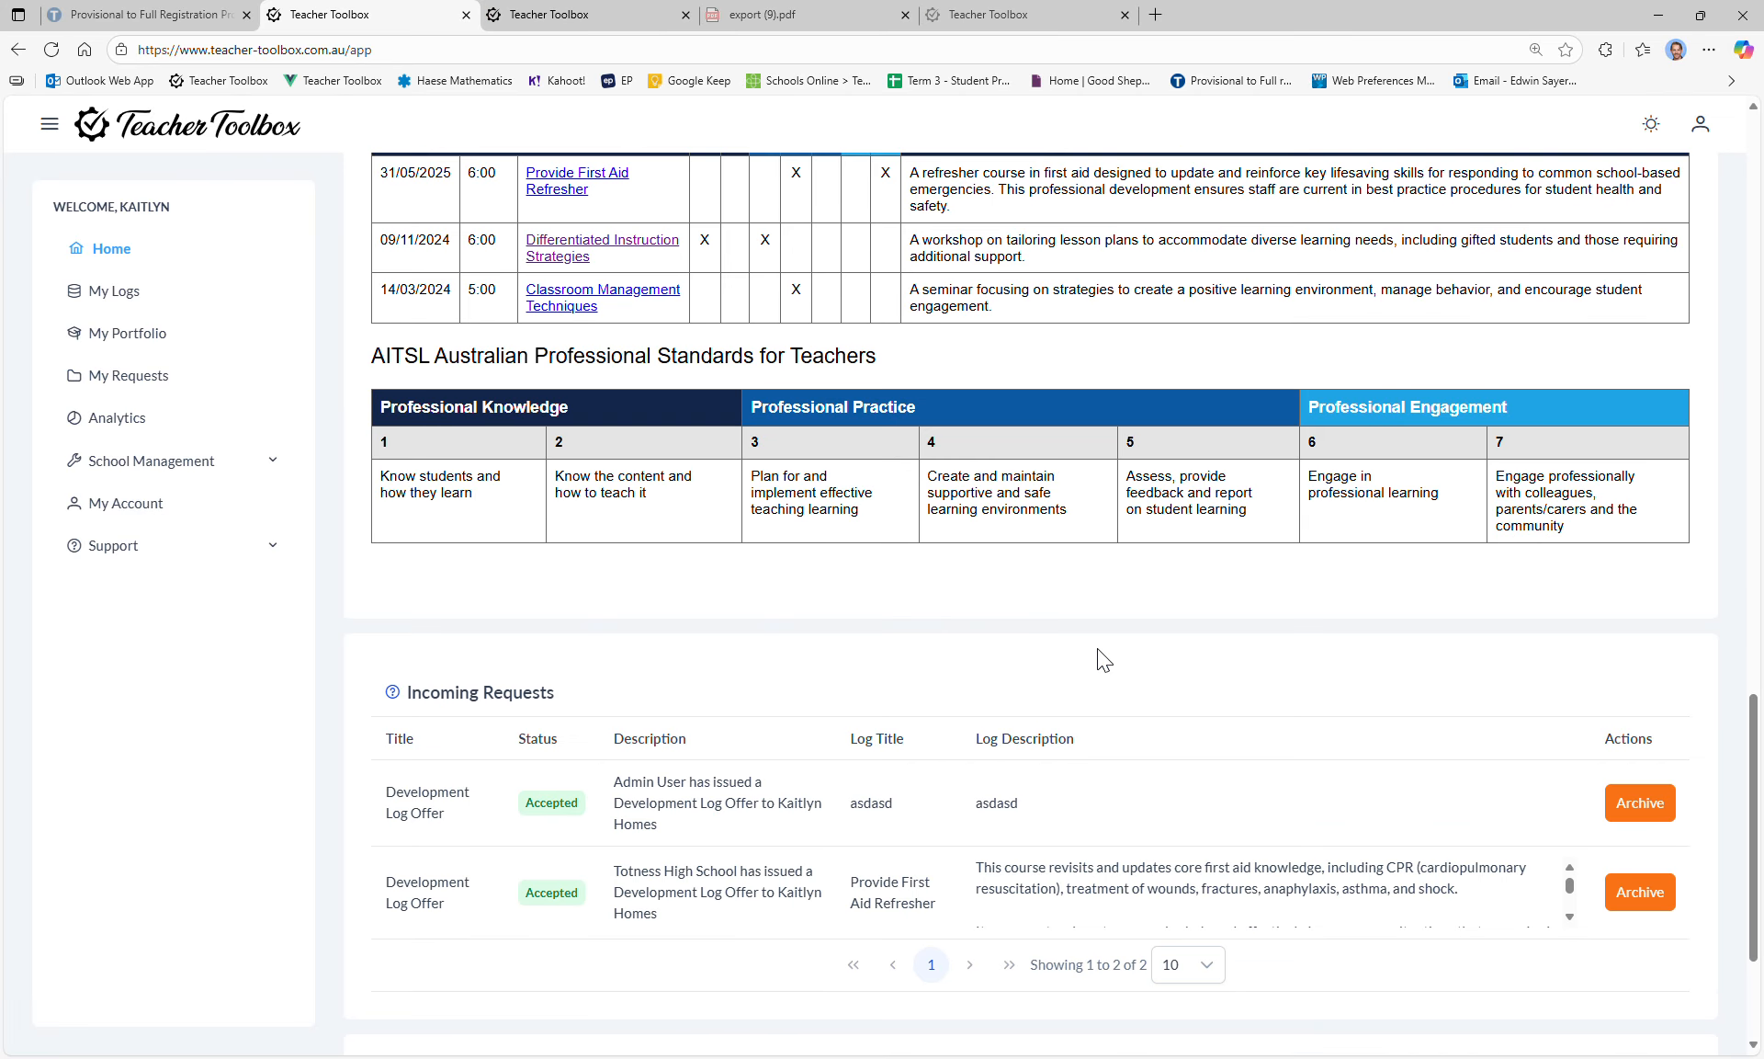
scroll(1103, 660, up, 3)
scroll(1104, 660, down, 5)
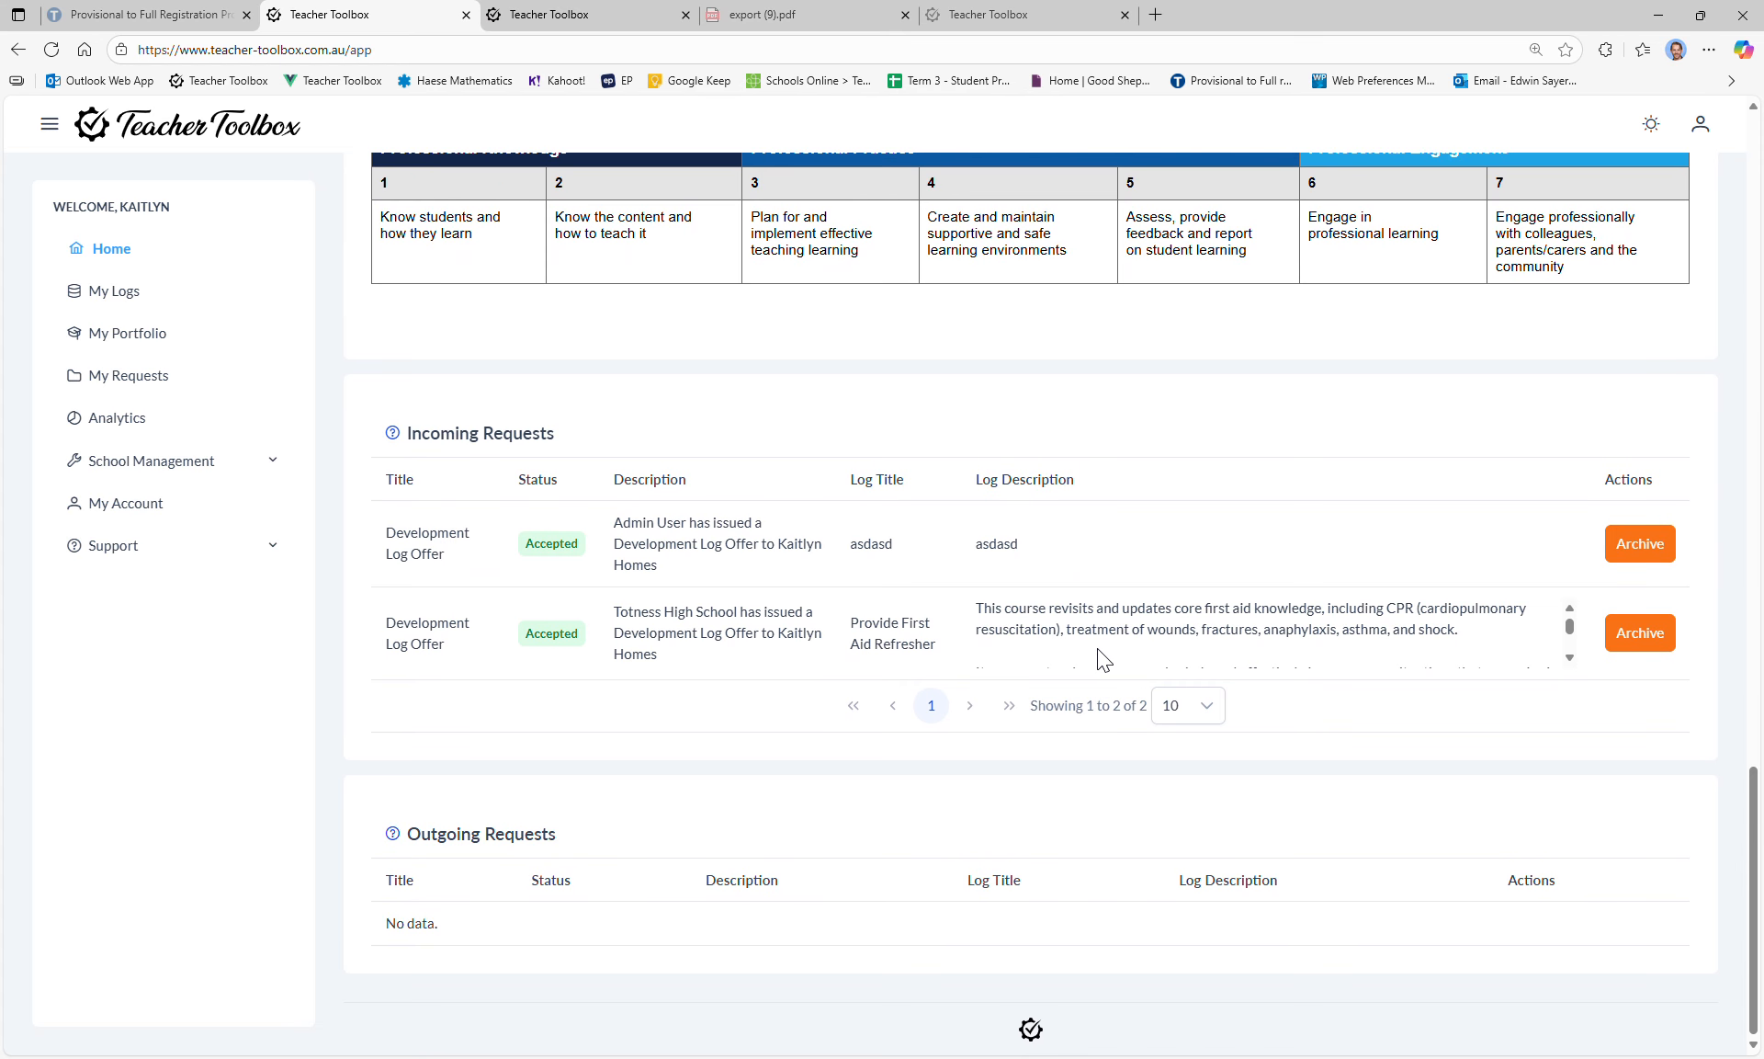
scroll(726, 487, up, 15)
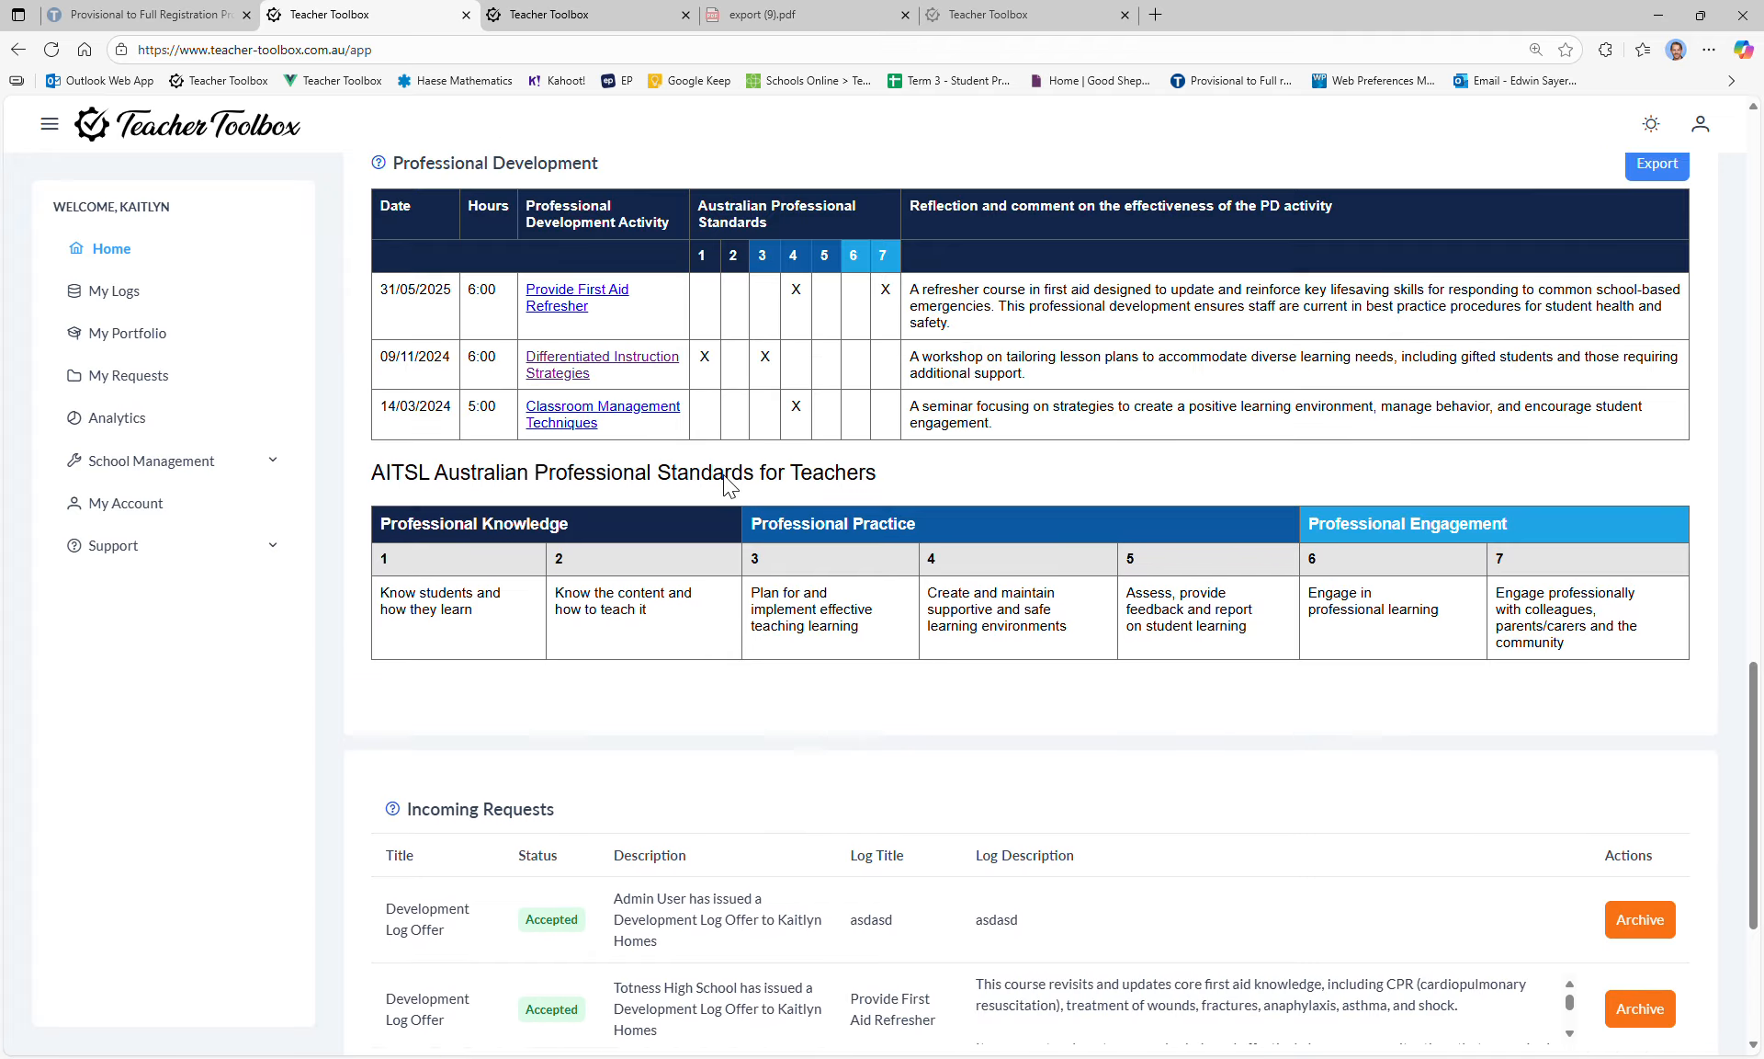
scroll(723, 486, up, 3)
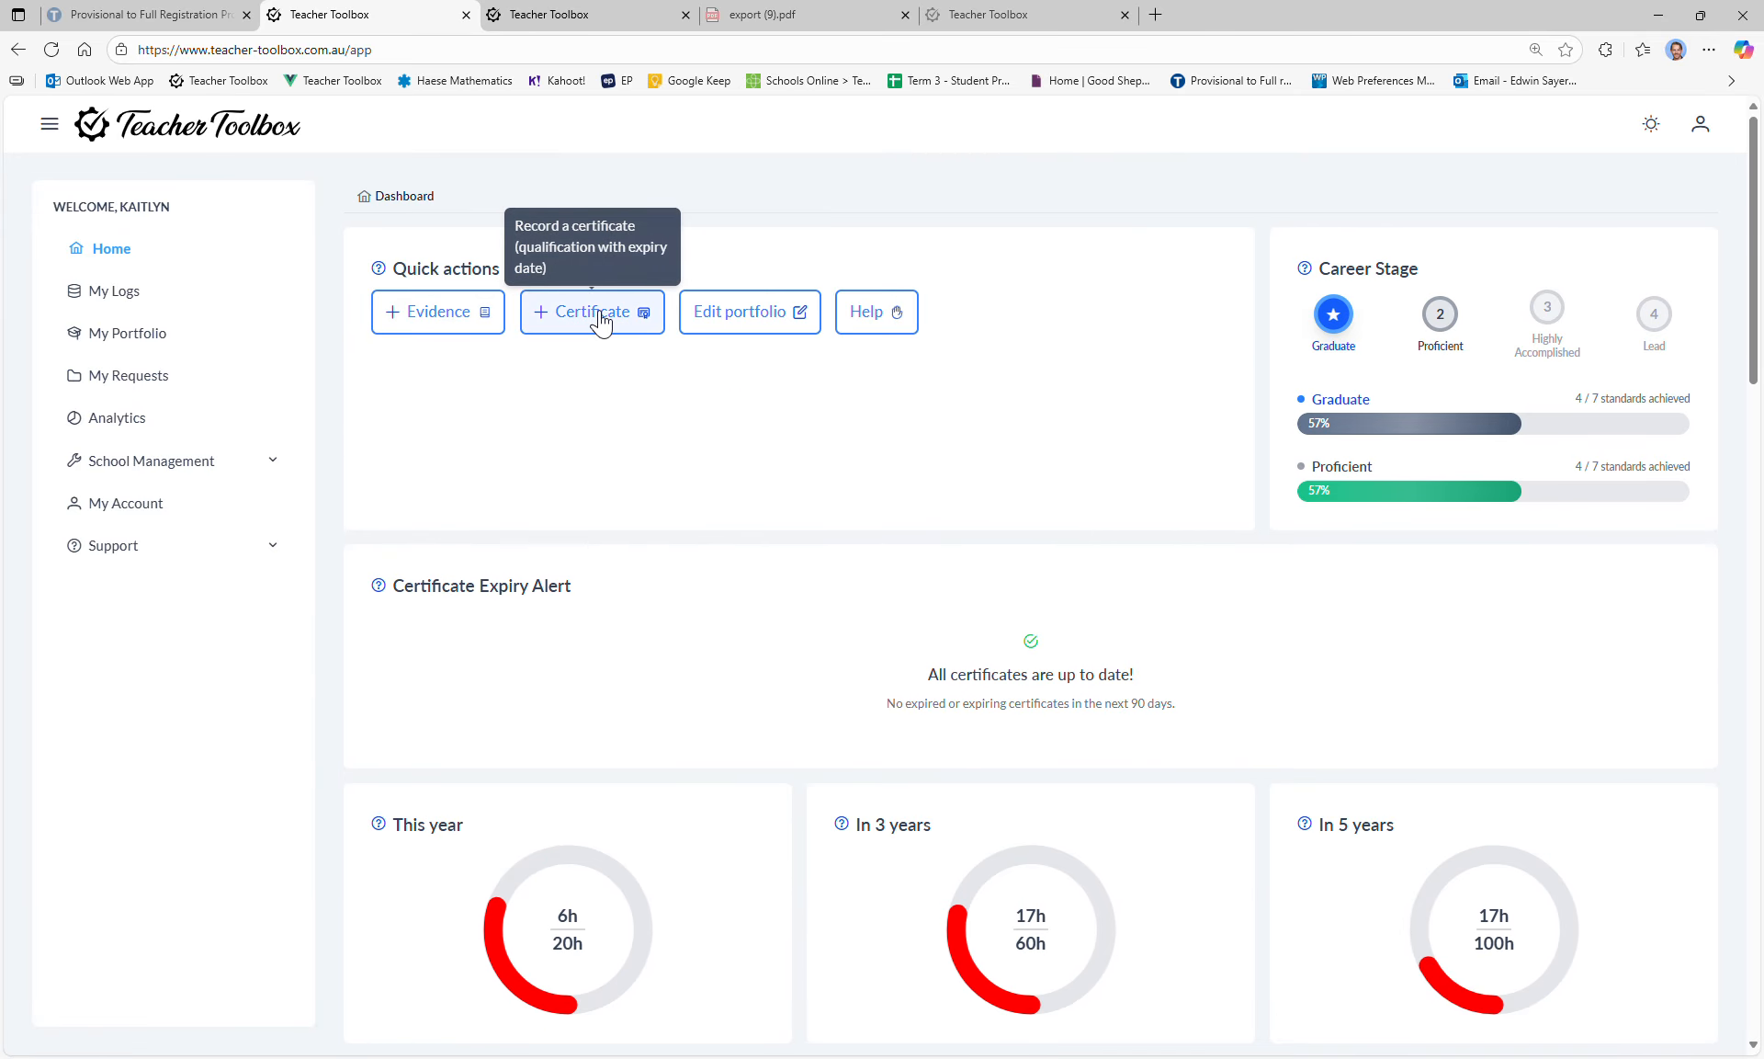
click(134, 291)
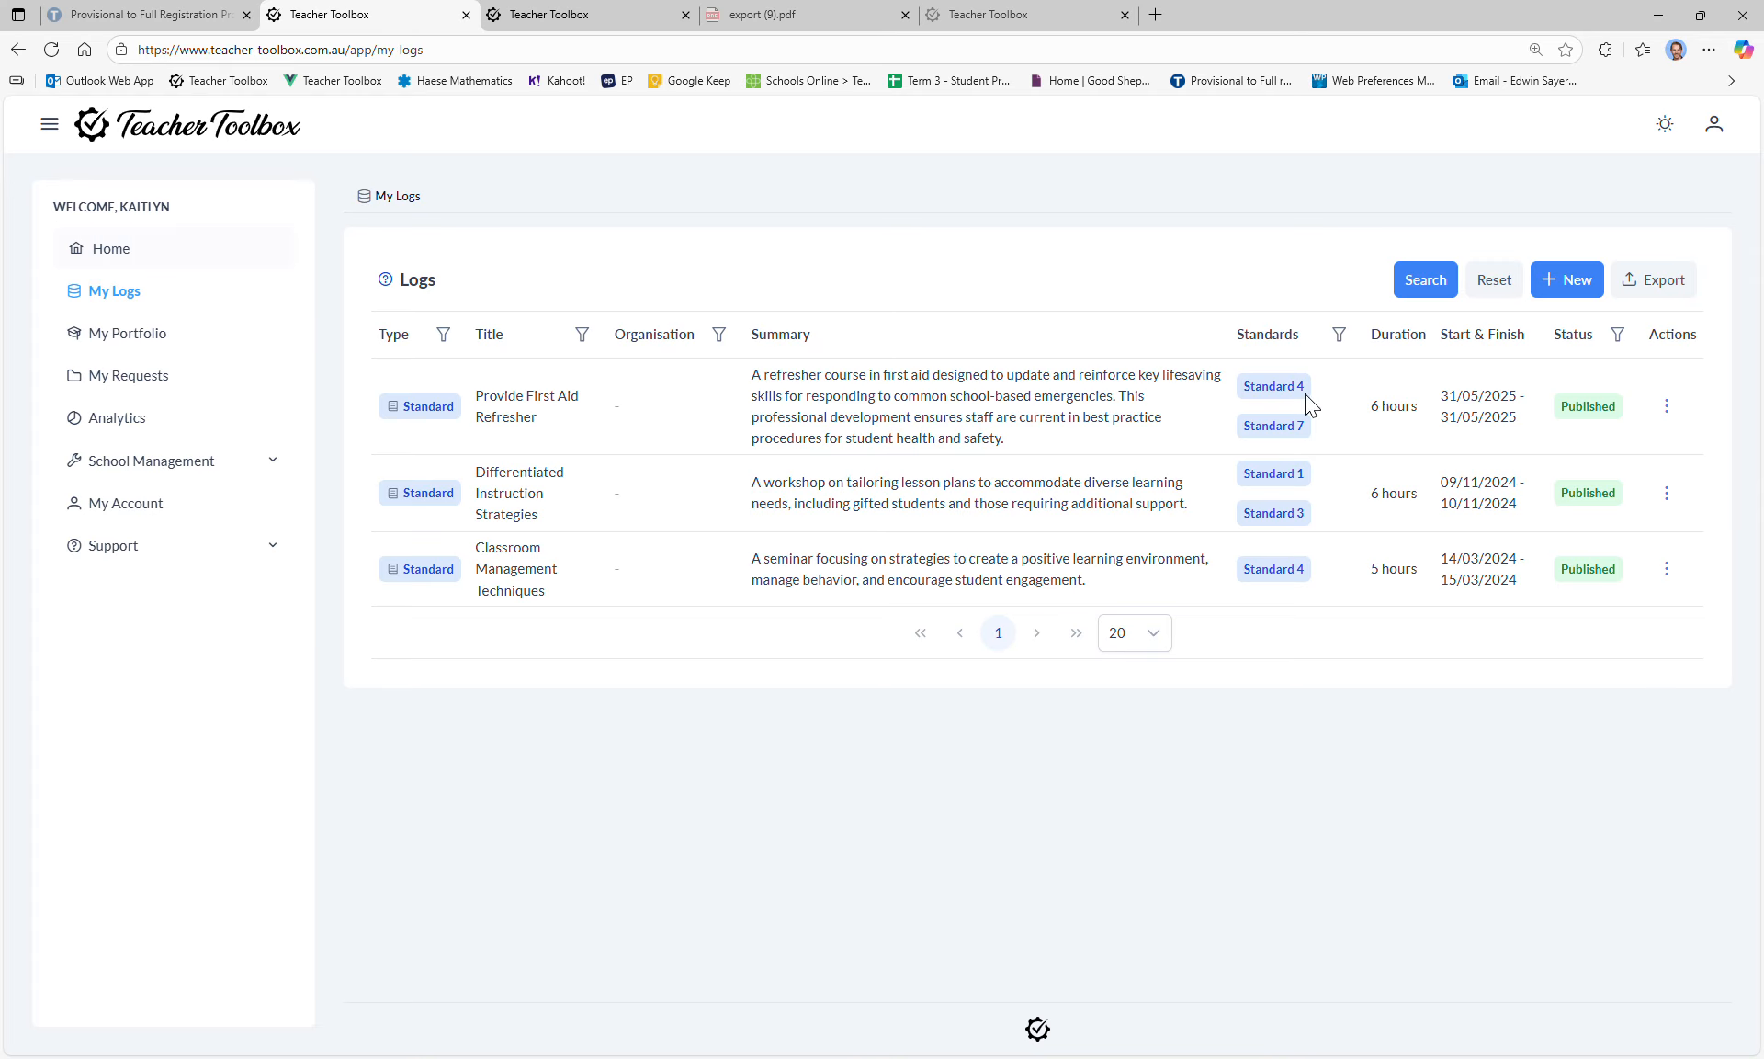
click(1577, 287)
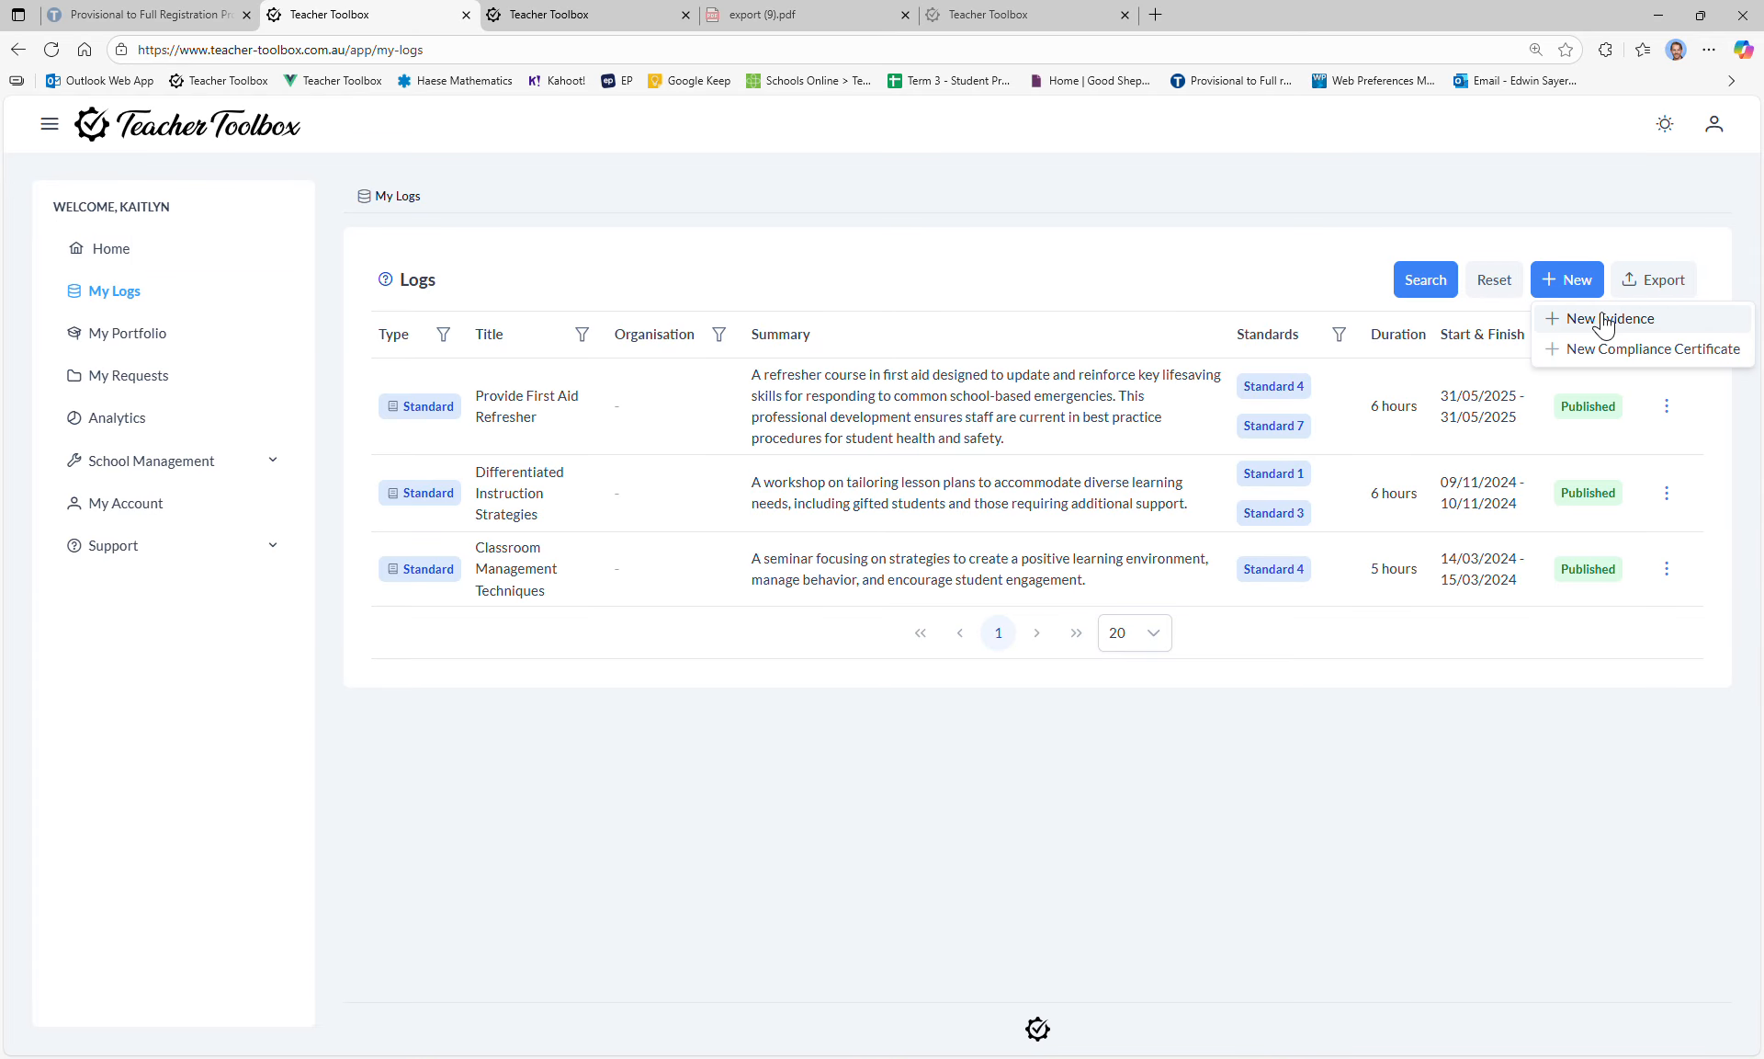
Step: Start a New Evidence log and glance at the Organisation choices
click(1603, 321)
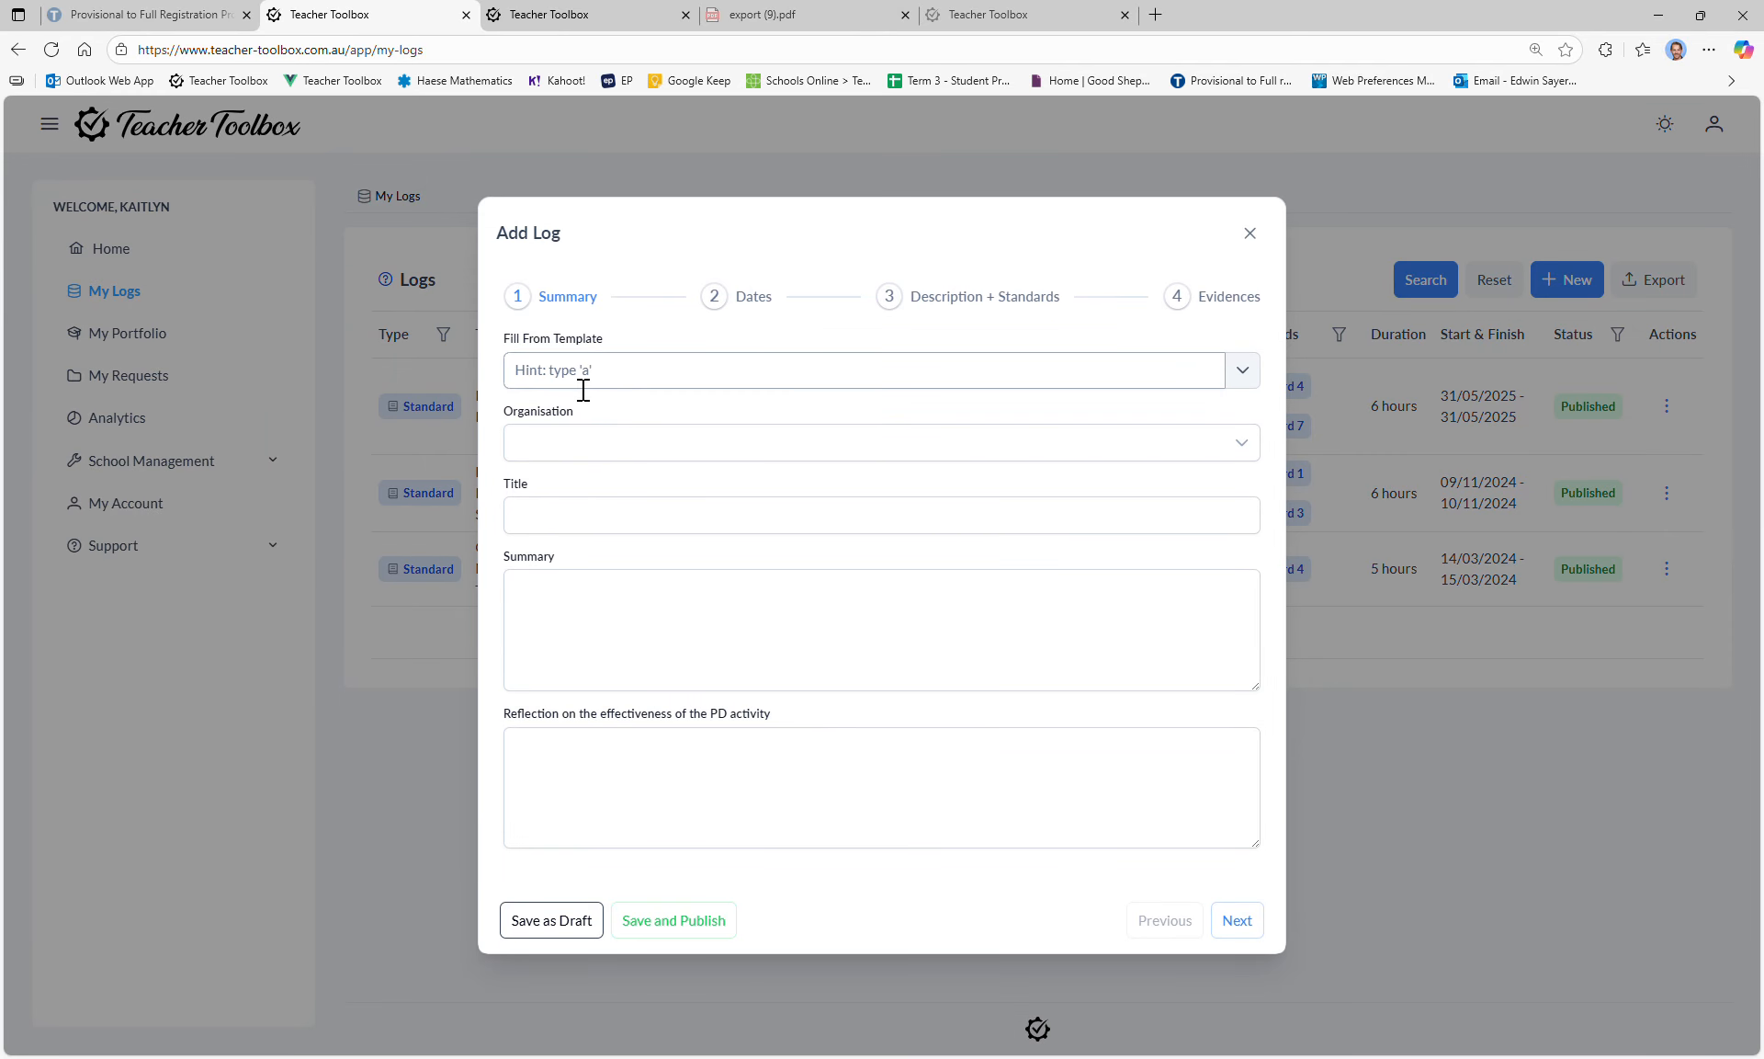
click(616, 457)
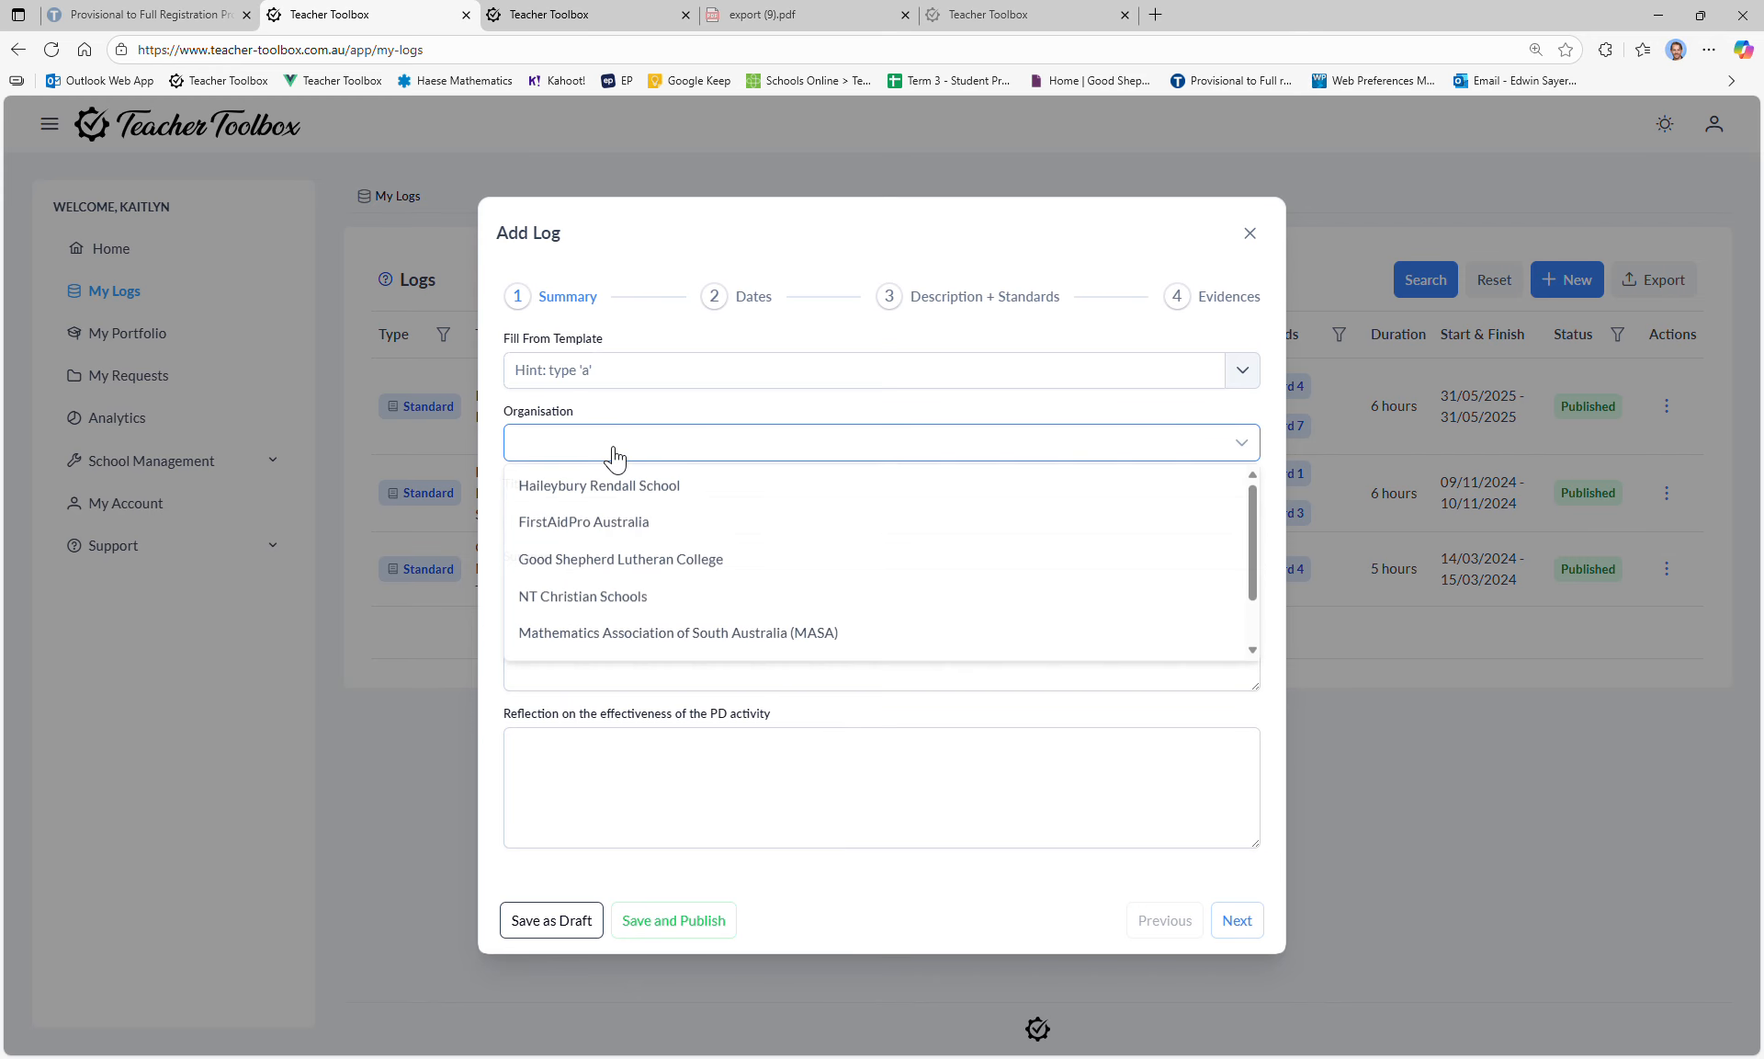
click(614, 456)
click(611, 520)
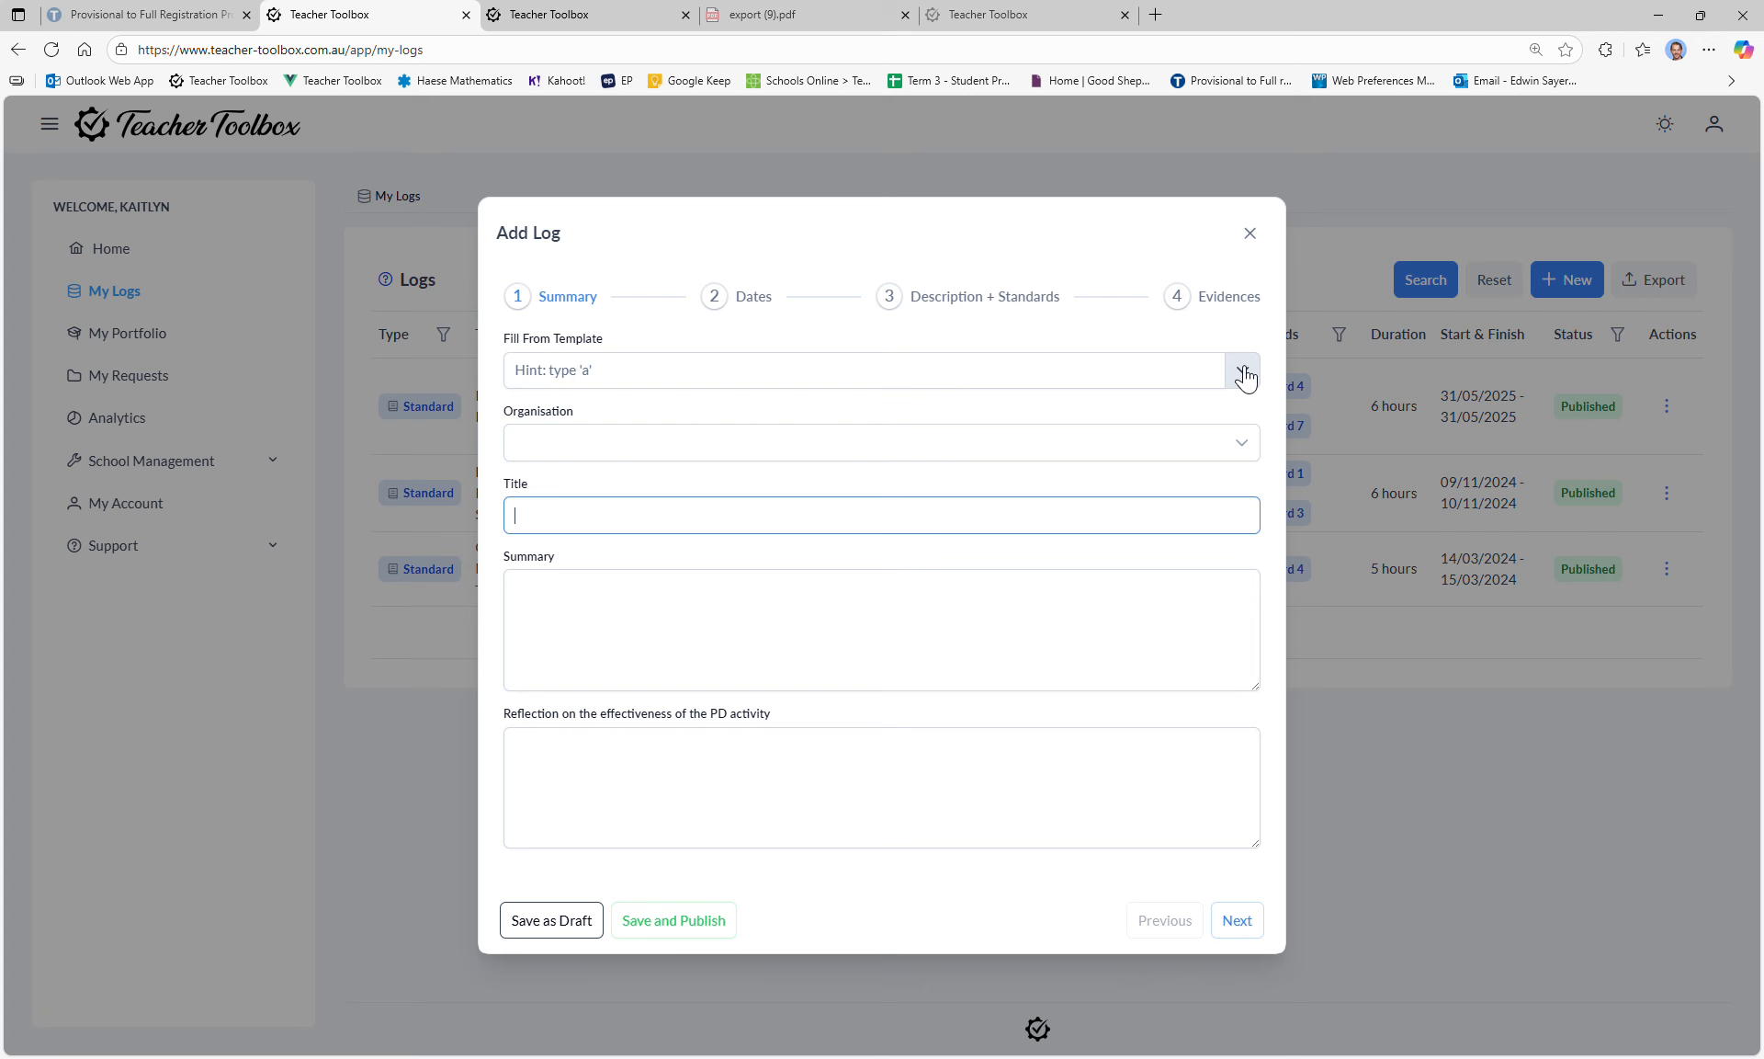
Step: Browse the school list without choosing an organisation, leaving the title and template fields empty
click(678, 447)
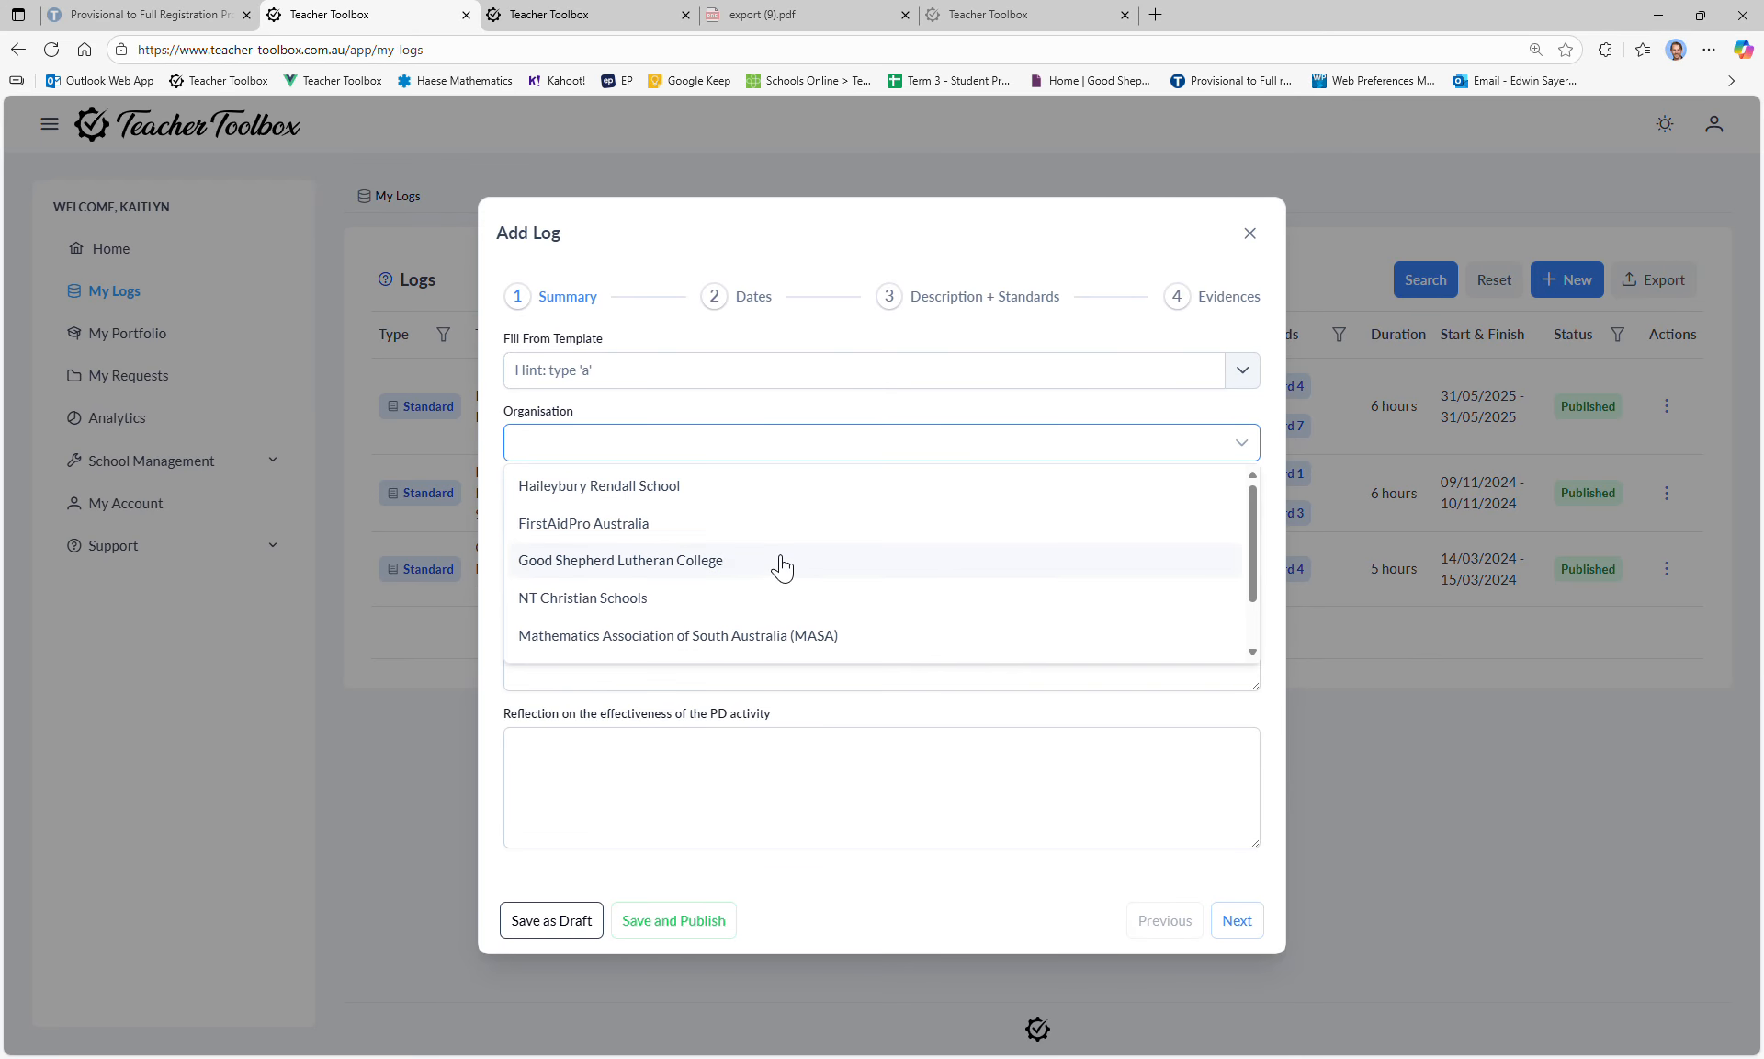
scroll(782, 567, down, 1)
scroll(781, 560, up, 1)
scroll(625, 629, down, 1)
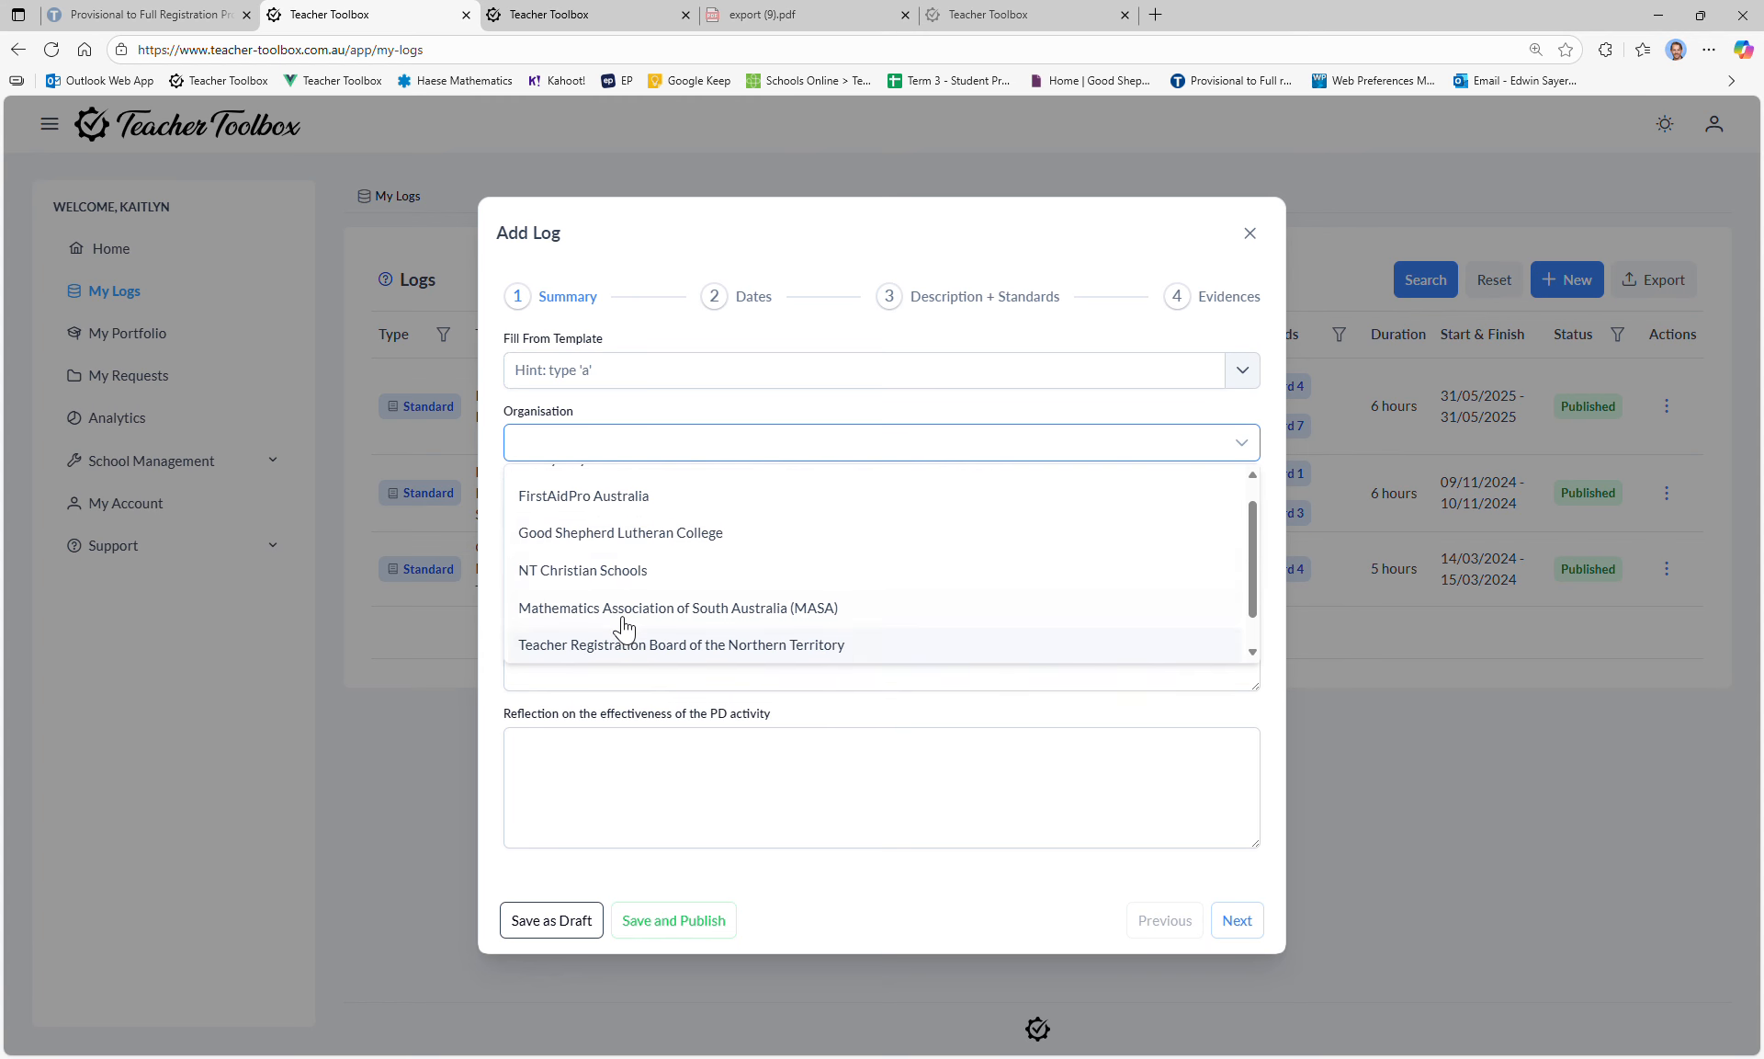
scroll(647, 522, down, 1)
scroll(643, 521, up, 1)
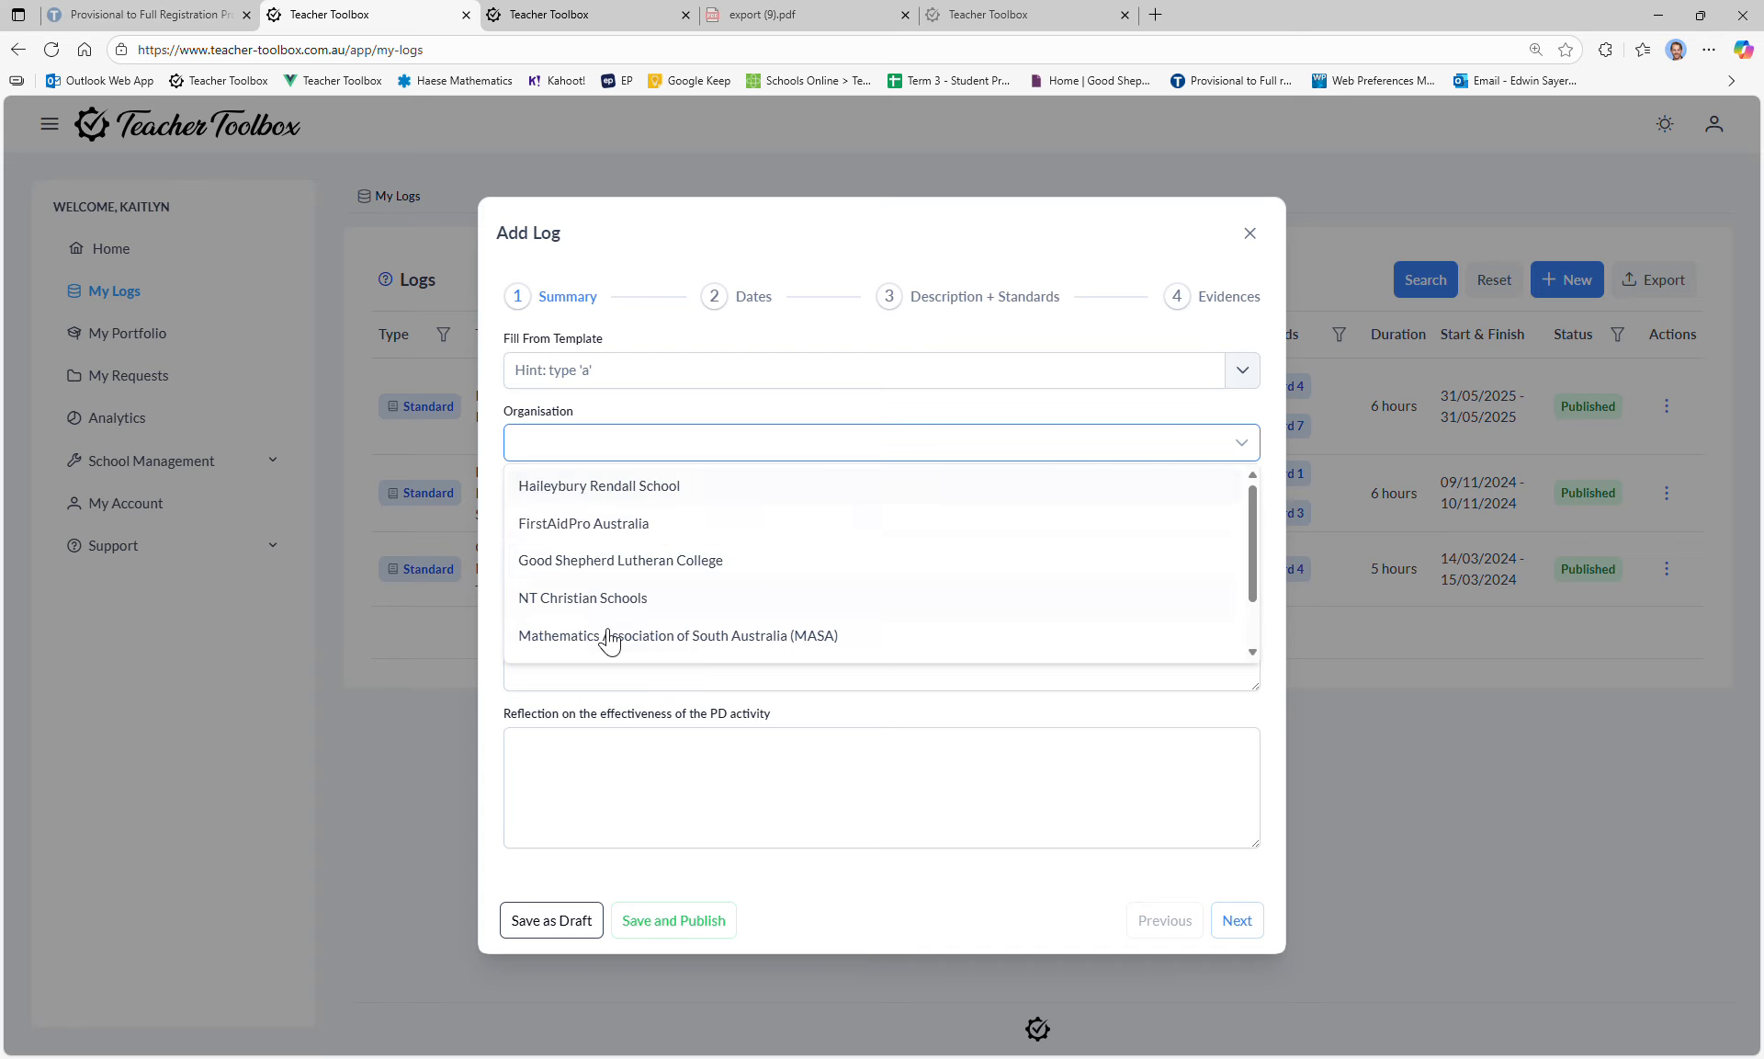
click(517, 439)
click(575, 453)
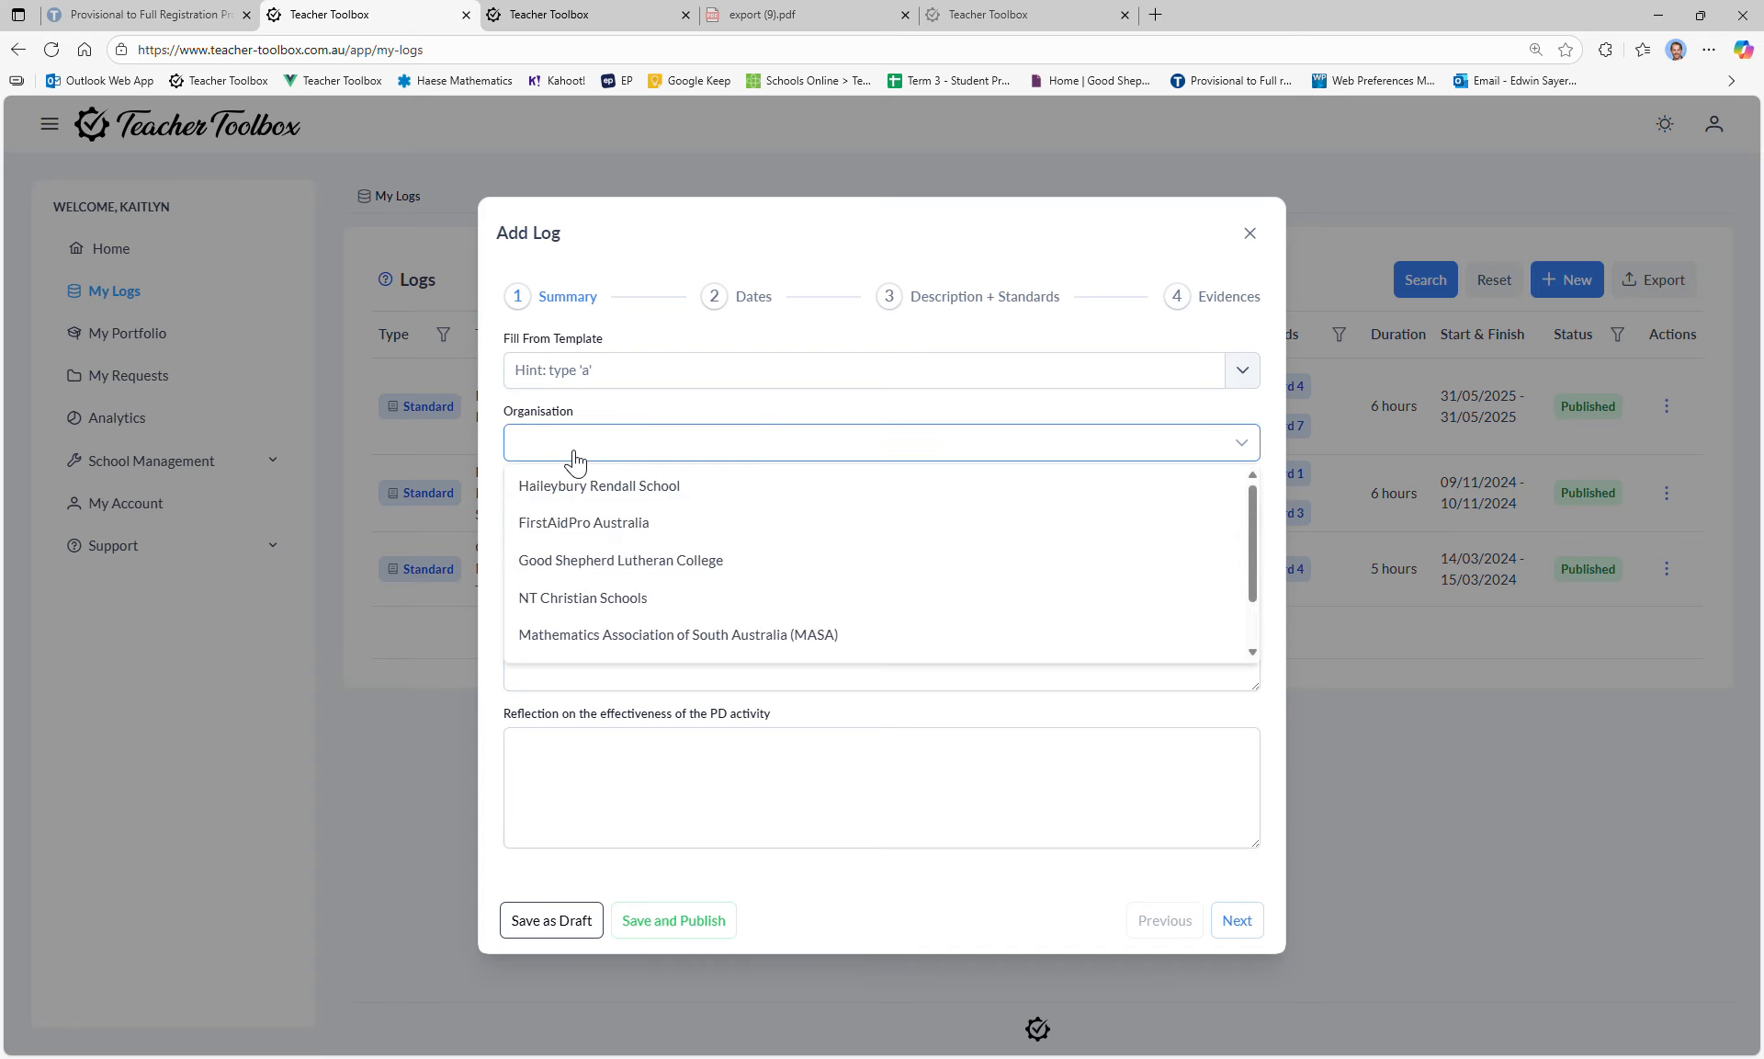
click(574, 453)
click(620, 526)
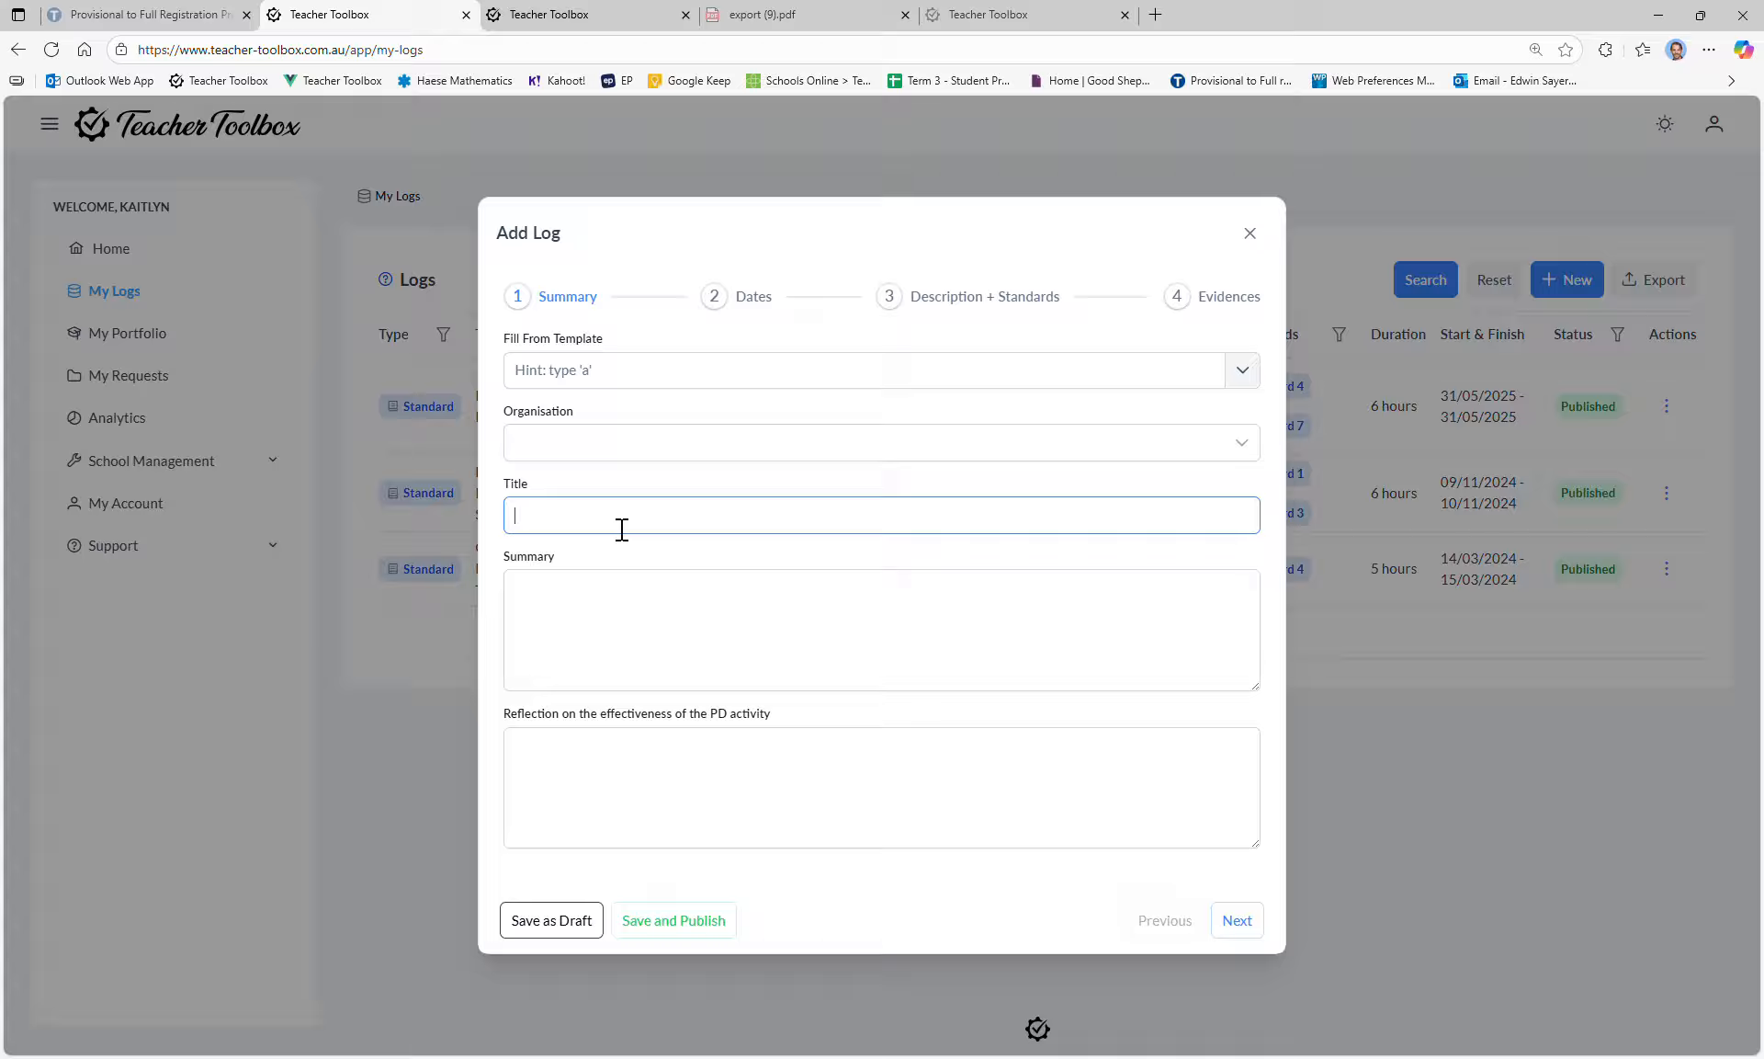
click(749, 385)
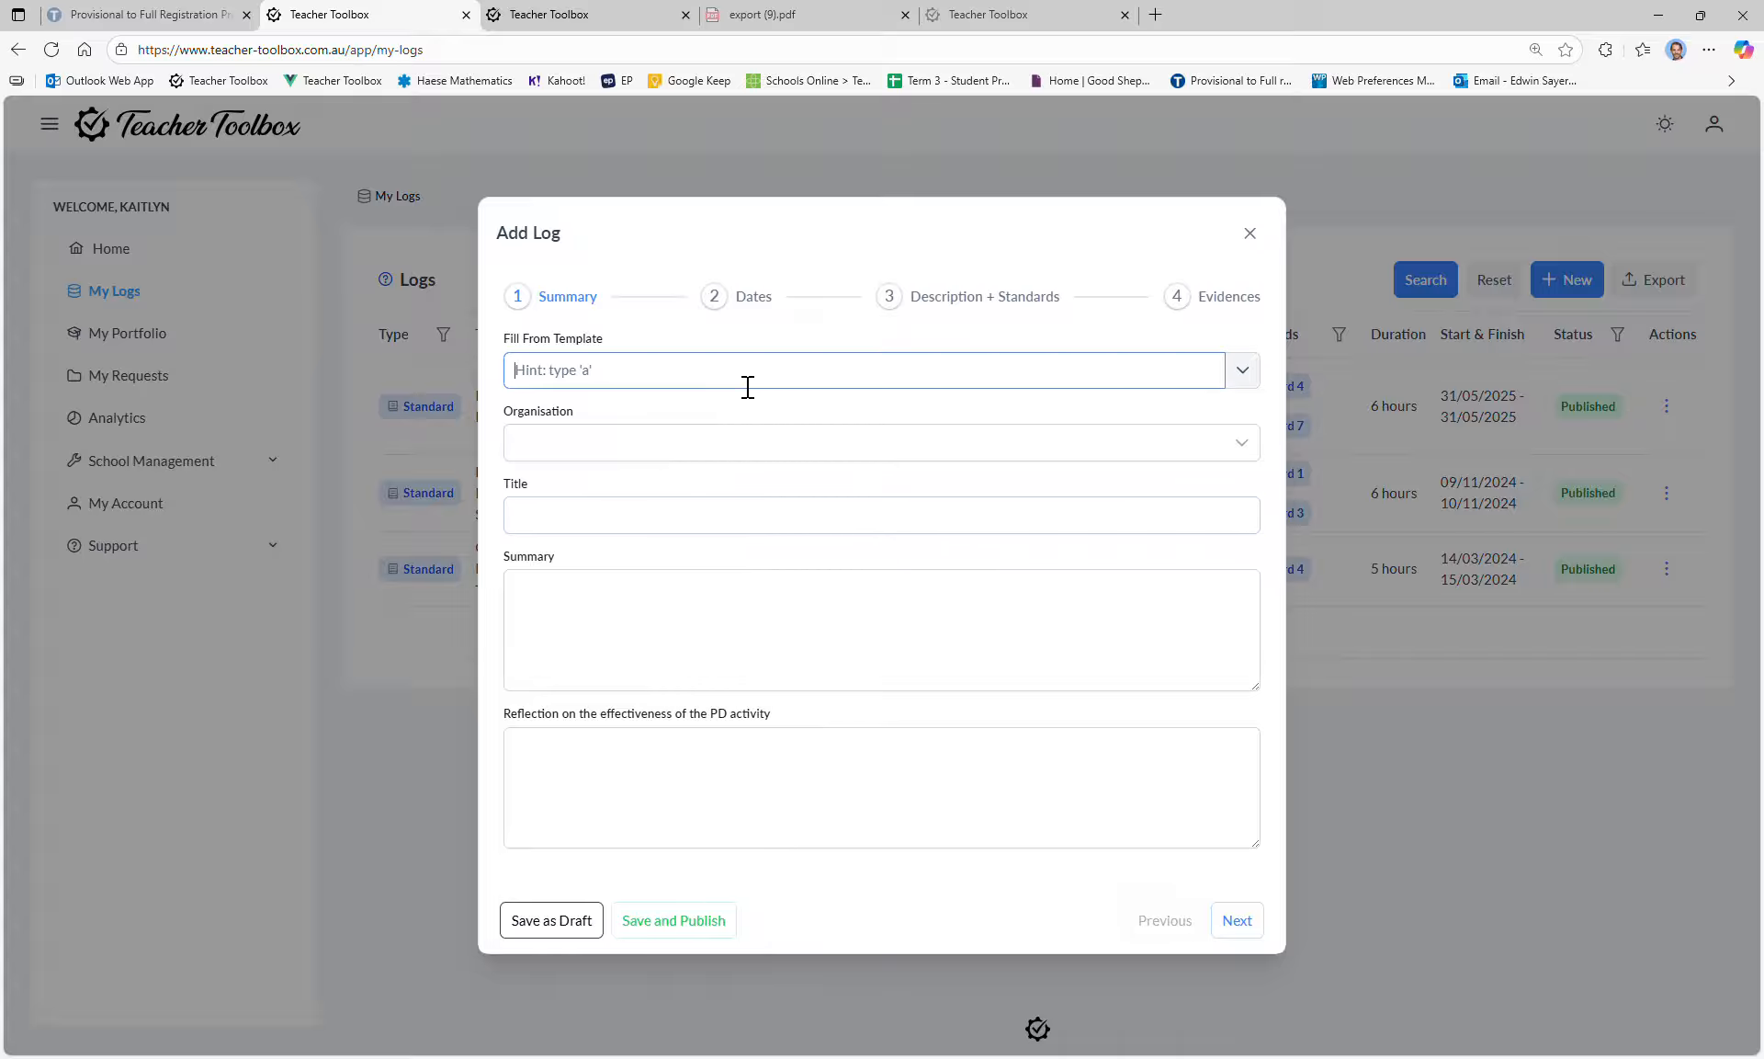
click(597, 519)
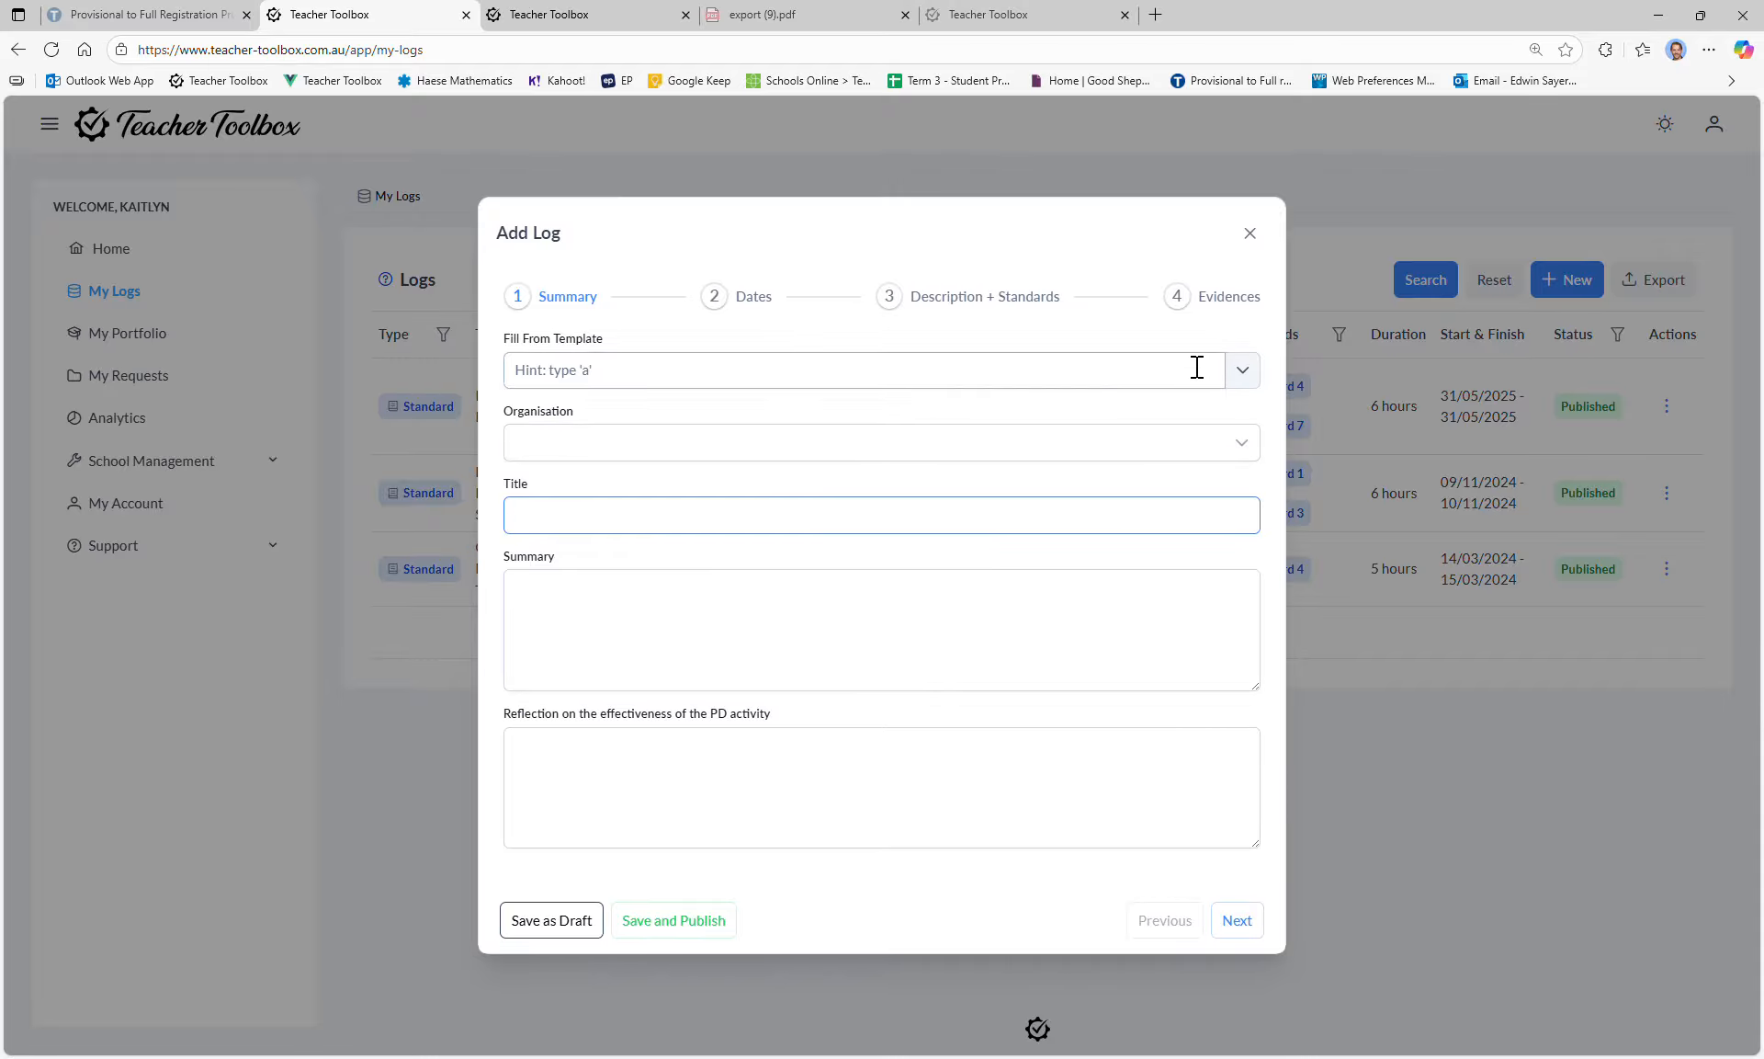
Step: Fill the log from the Mid-Year Data Review template and look over its title and summary
click(1258, 371)
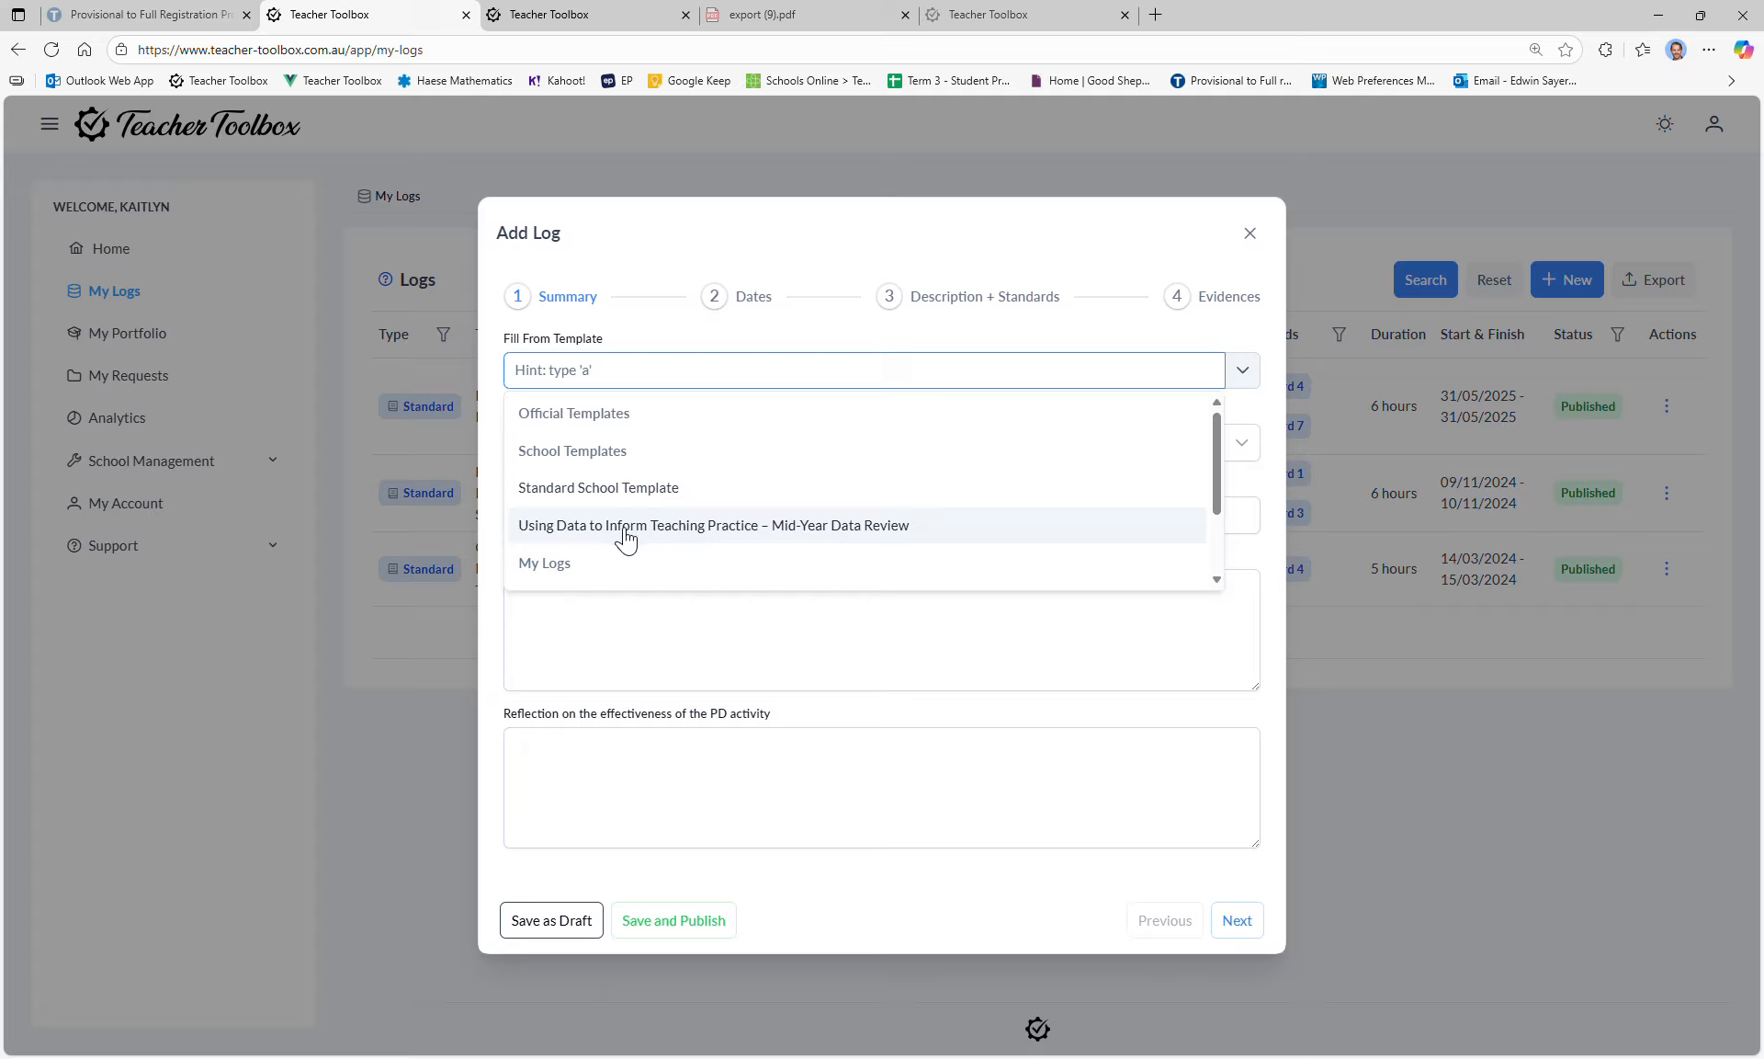
click(805, 540)
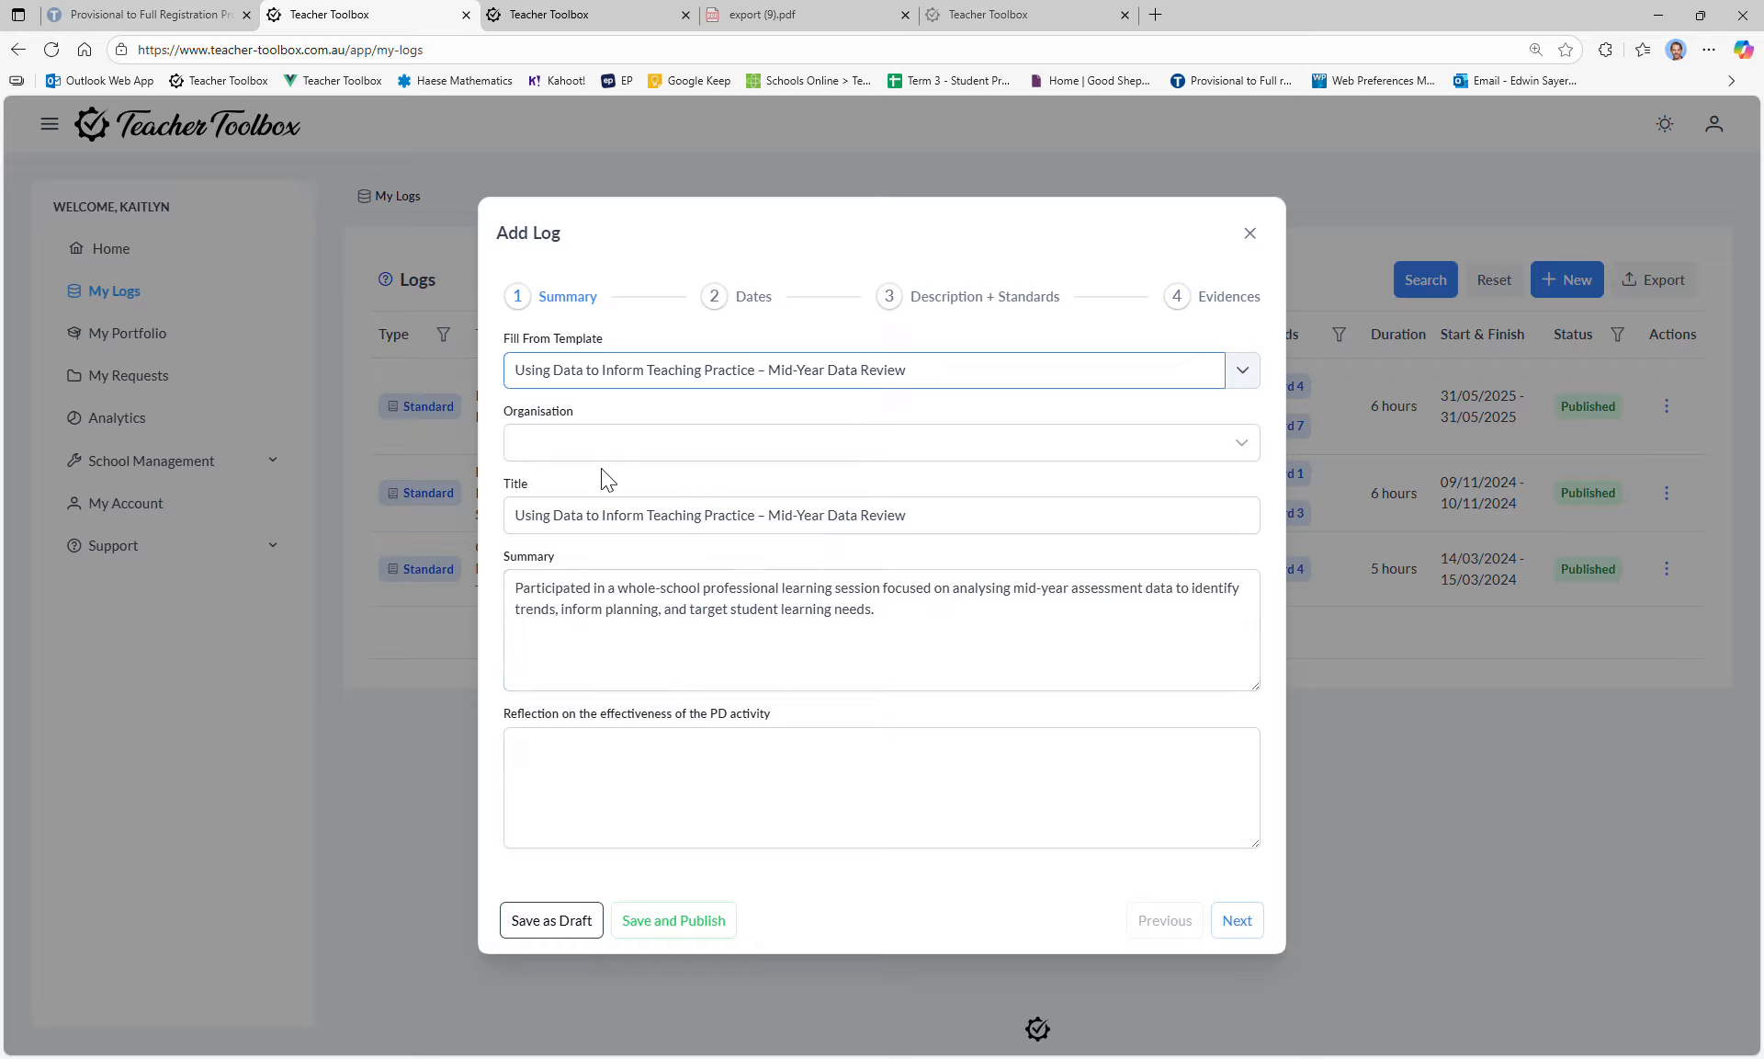
click(563, 527)
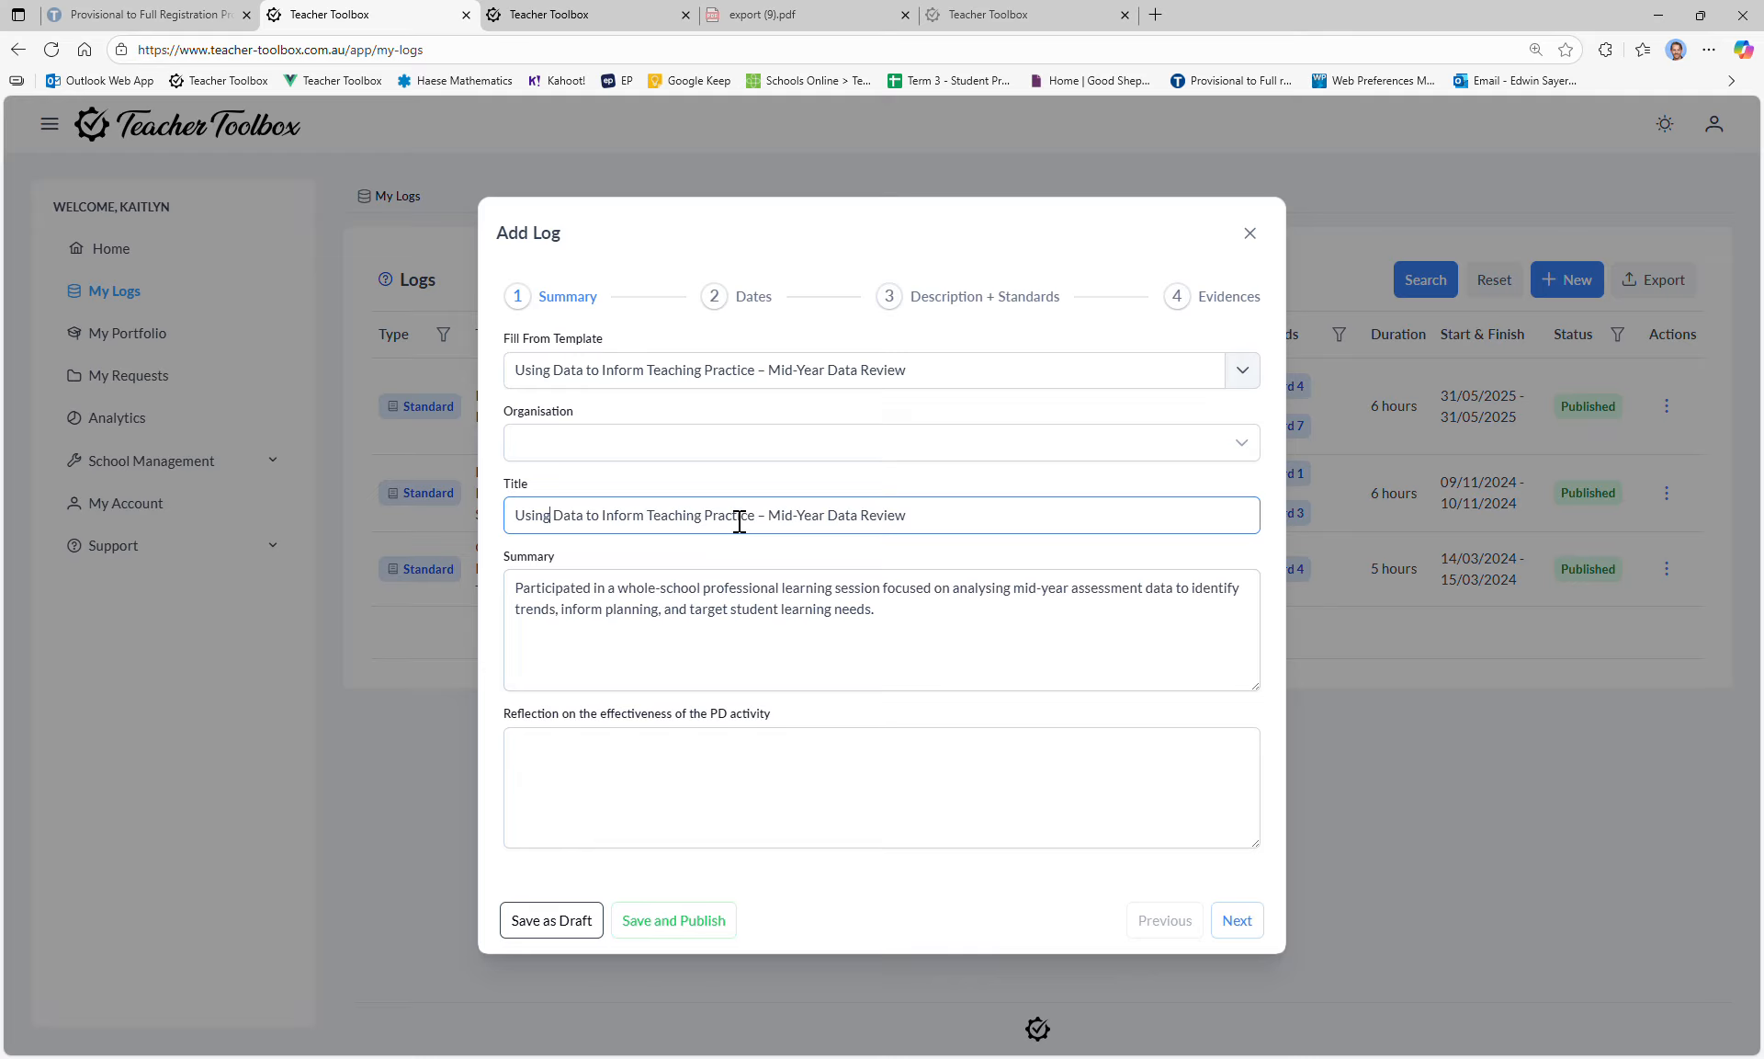
click(768, 516)
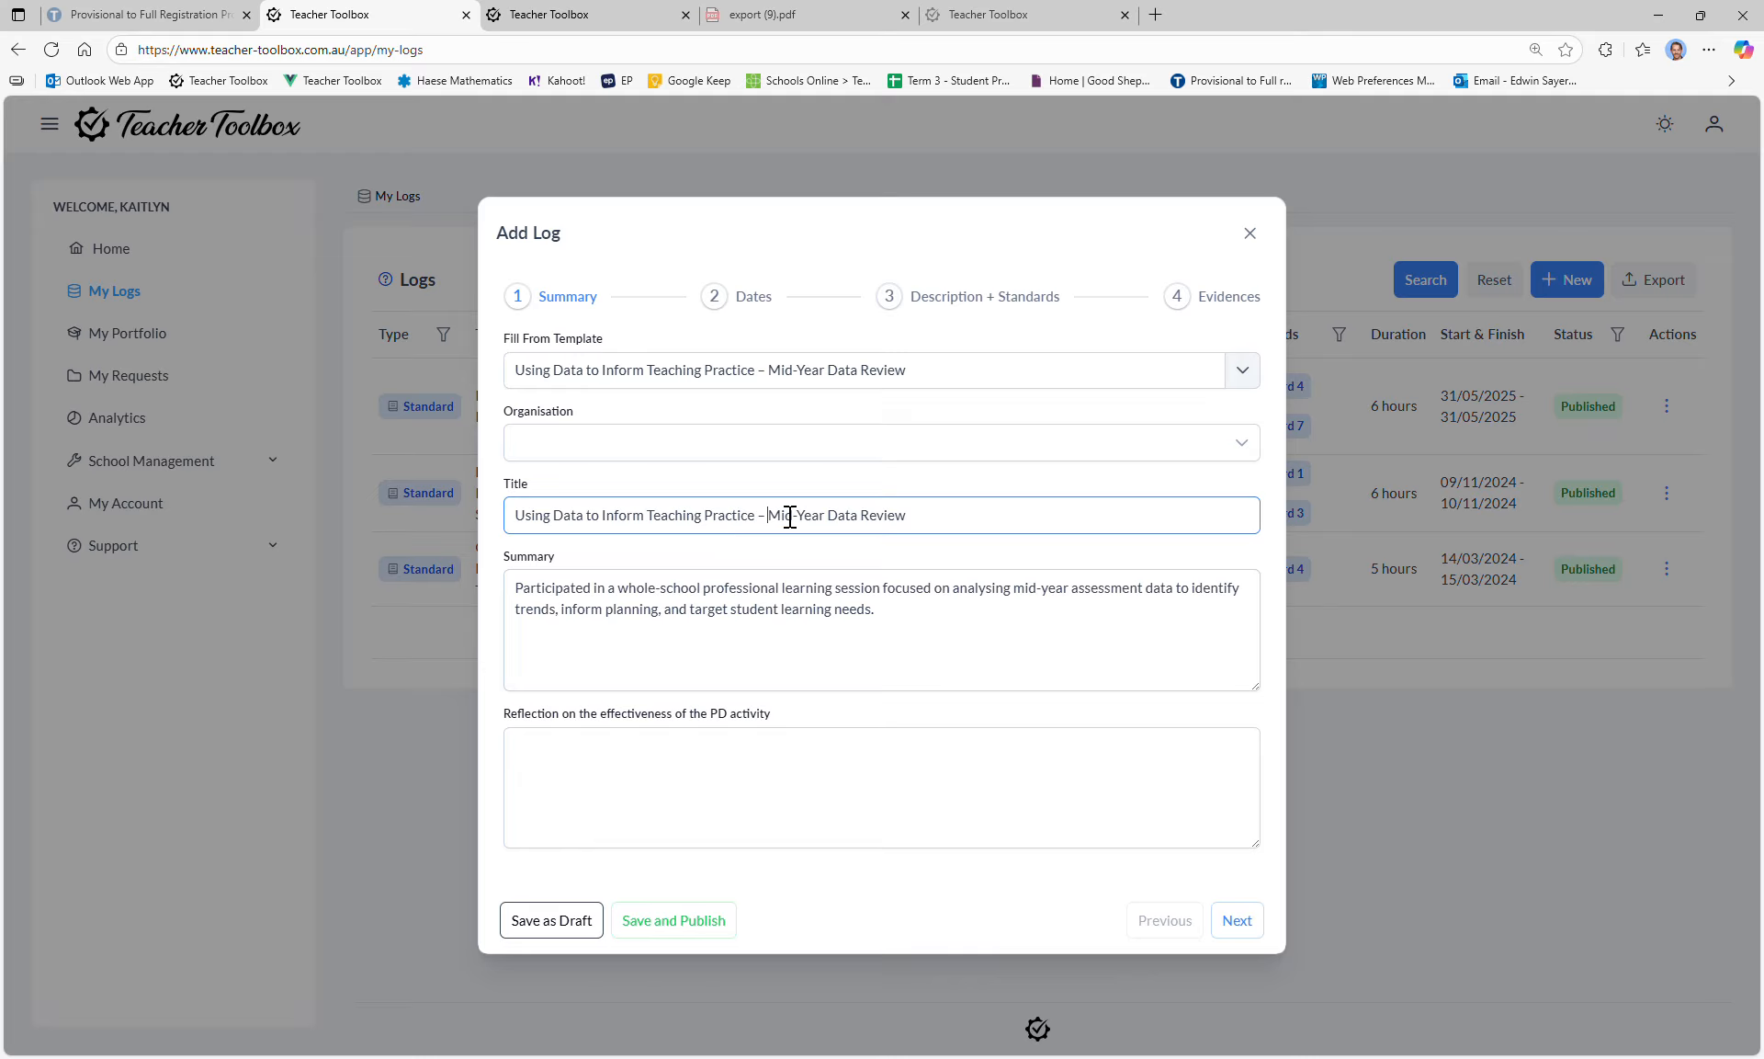
click(577, 597)
drag(976, 637, 502, 588)
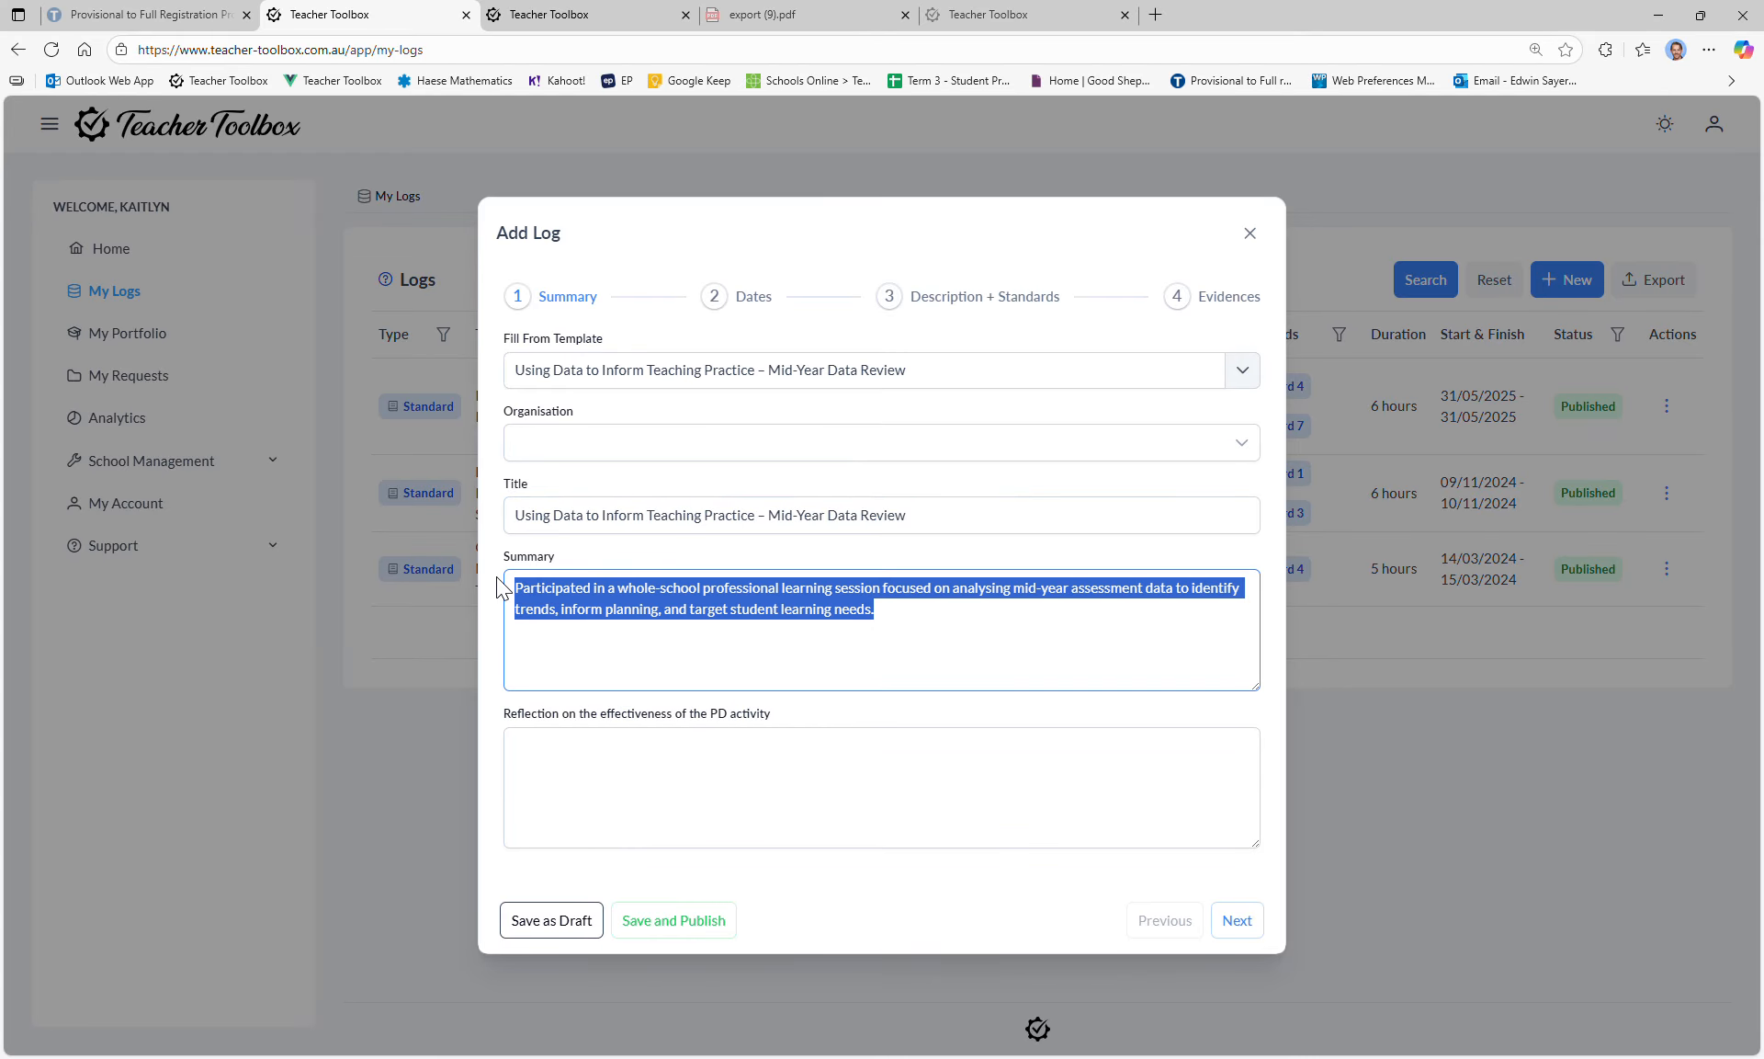
click(666, 614)
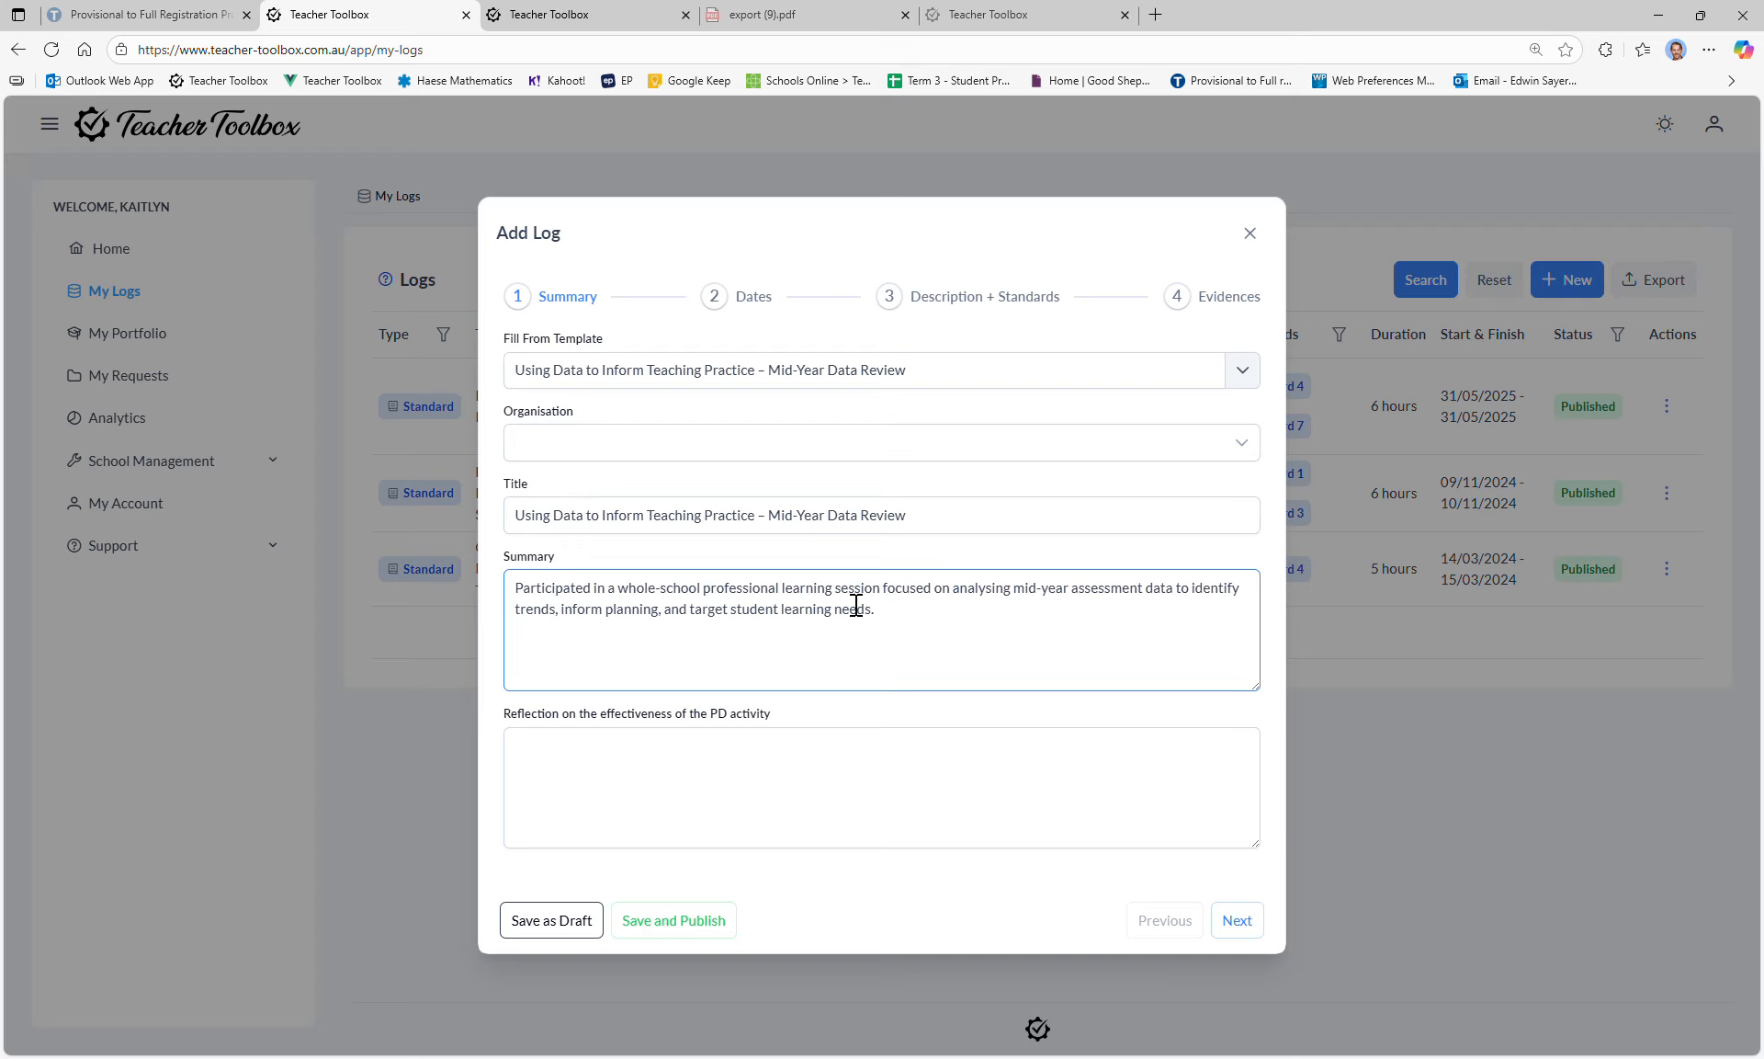
click(533, 593)
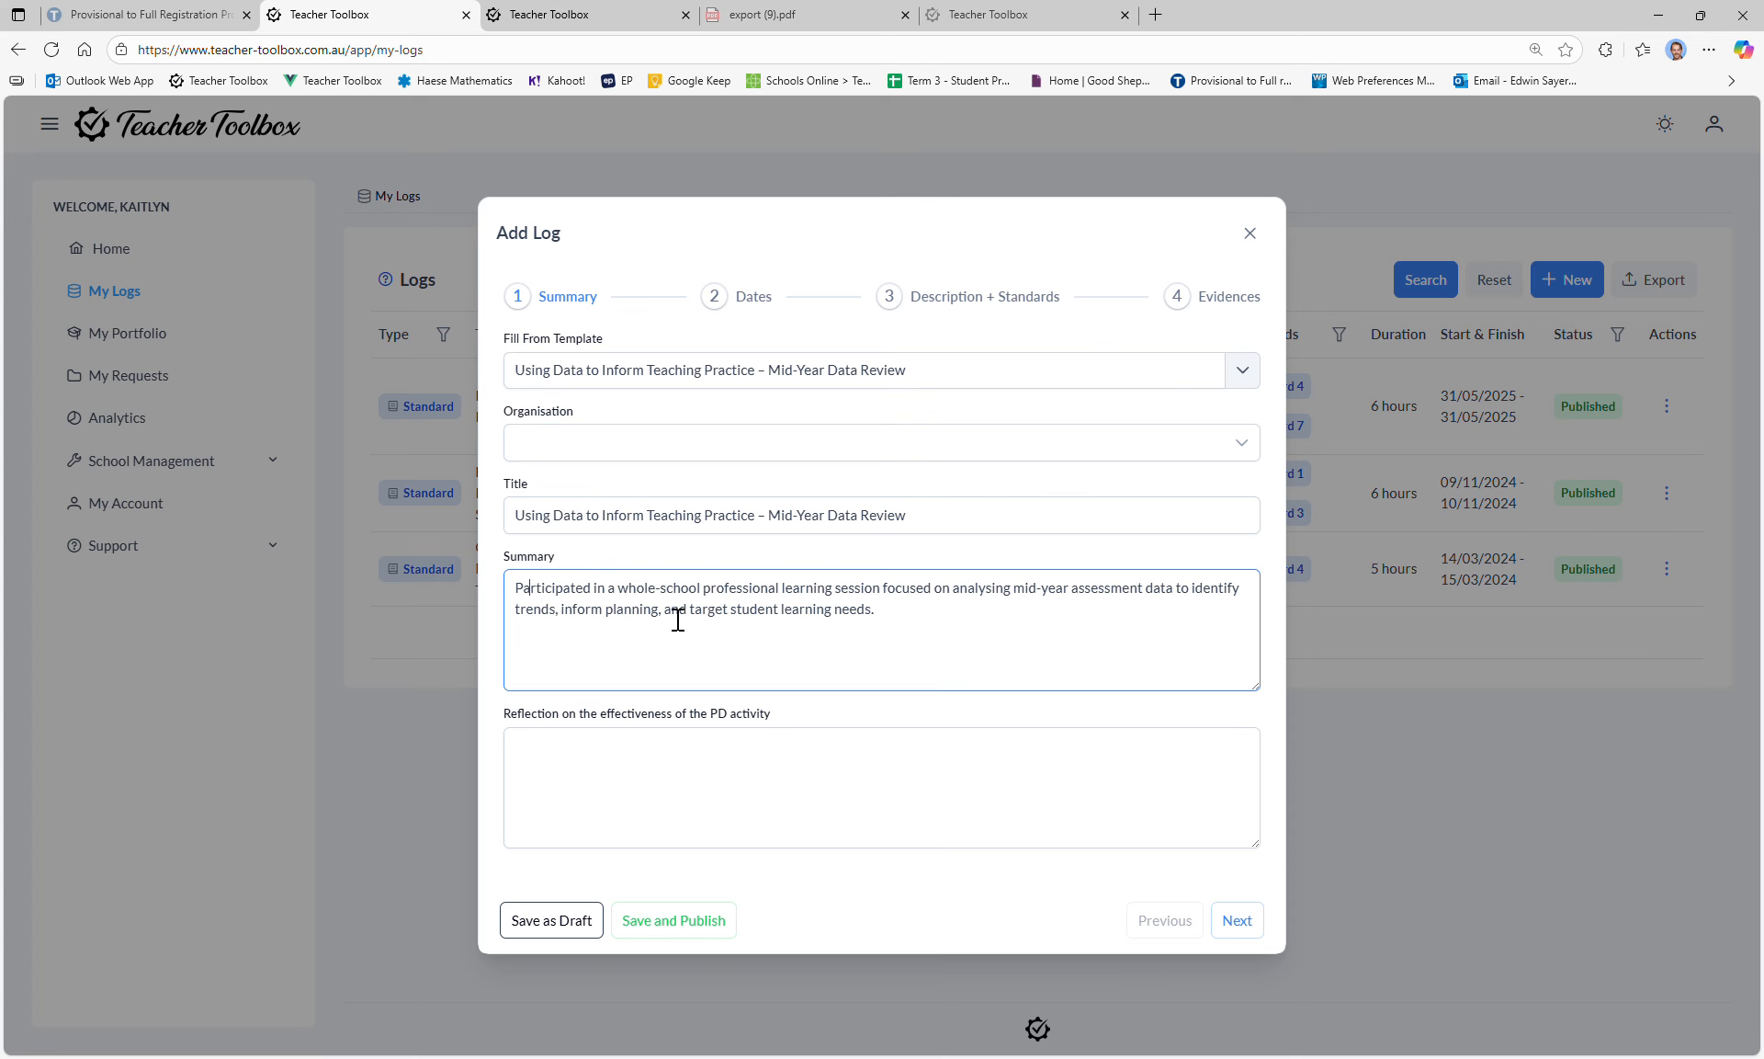
triple_click(910, 624)
click(665, 640)
Step: Write the reflection 'I found this benificial..', correct it to 'beneficial', and go to the Dates step
click(735, 802)
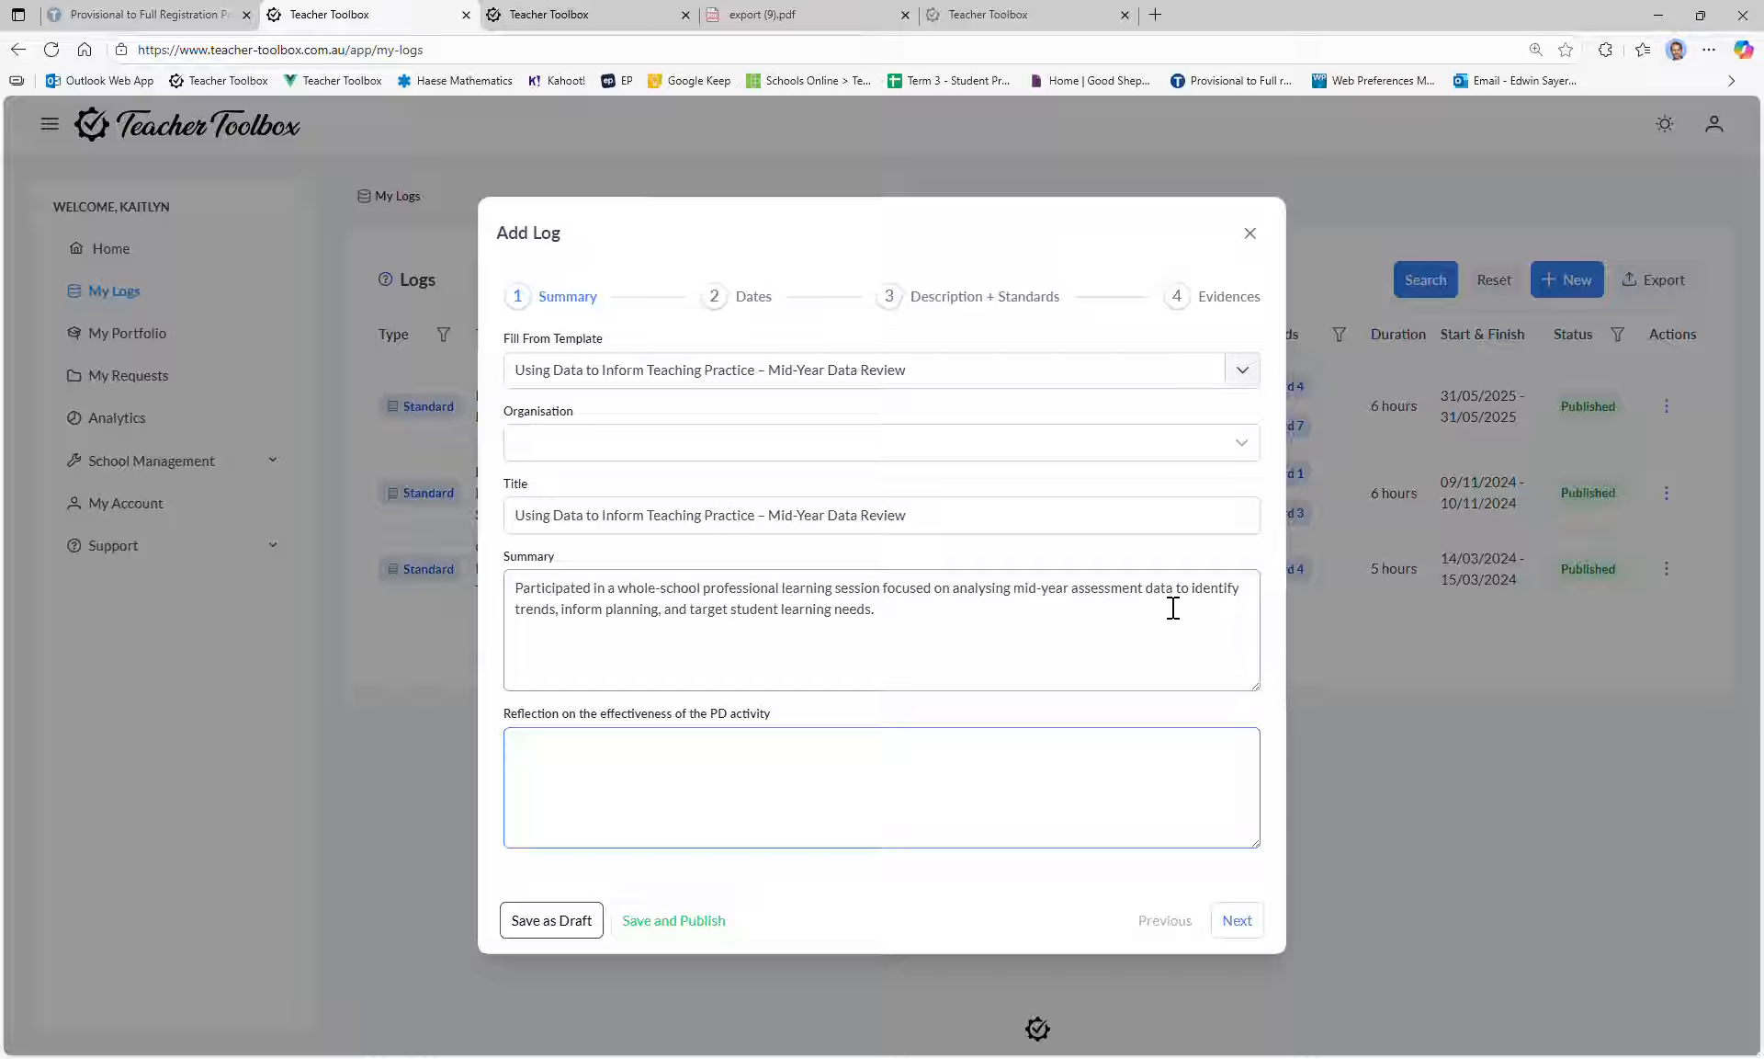
click(646, 625)
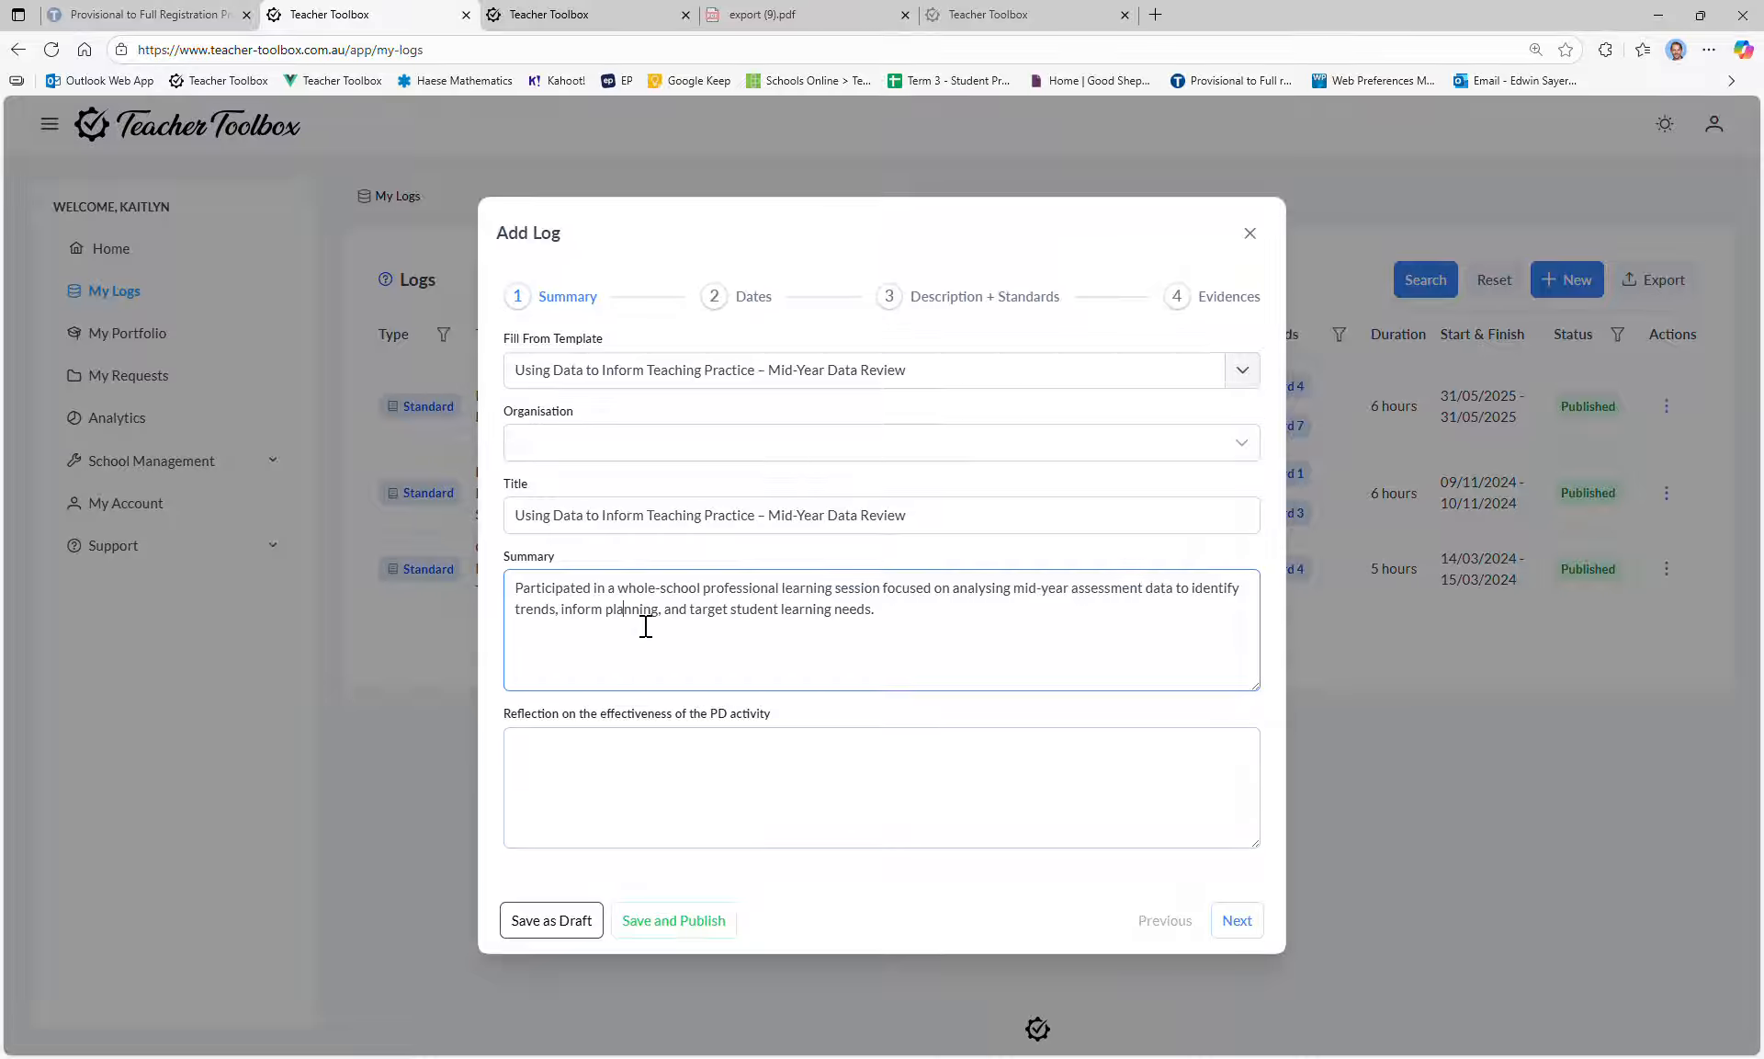
double_click(779, 631)
click(878, 625)
click(909, 753)
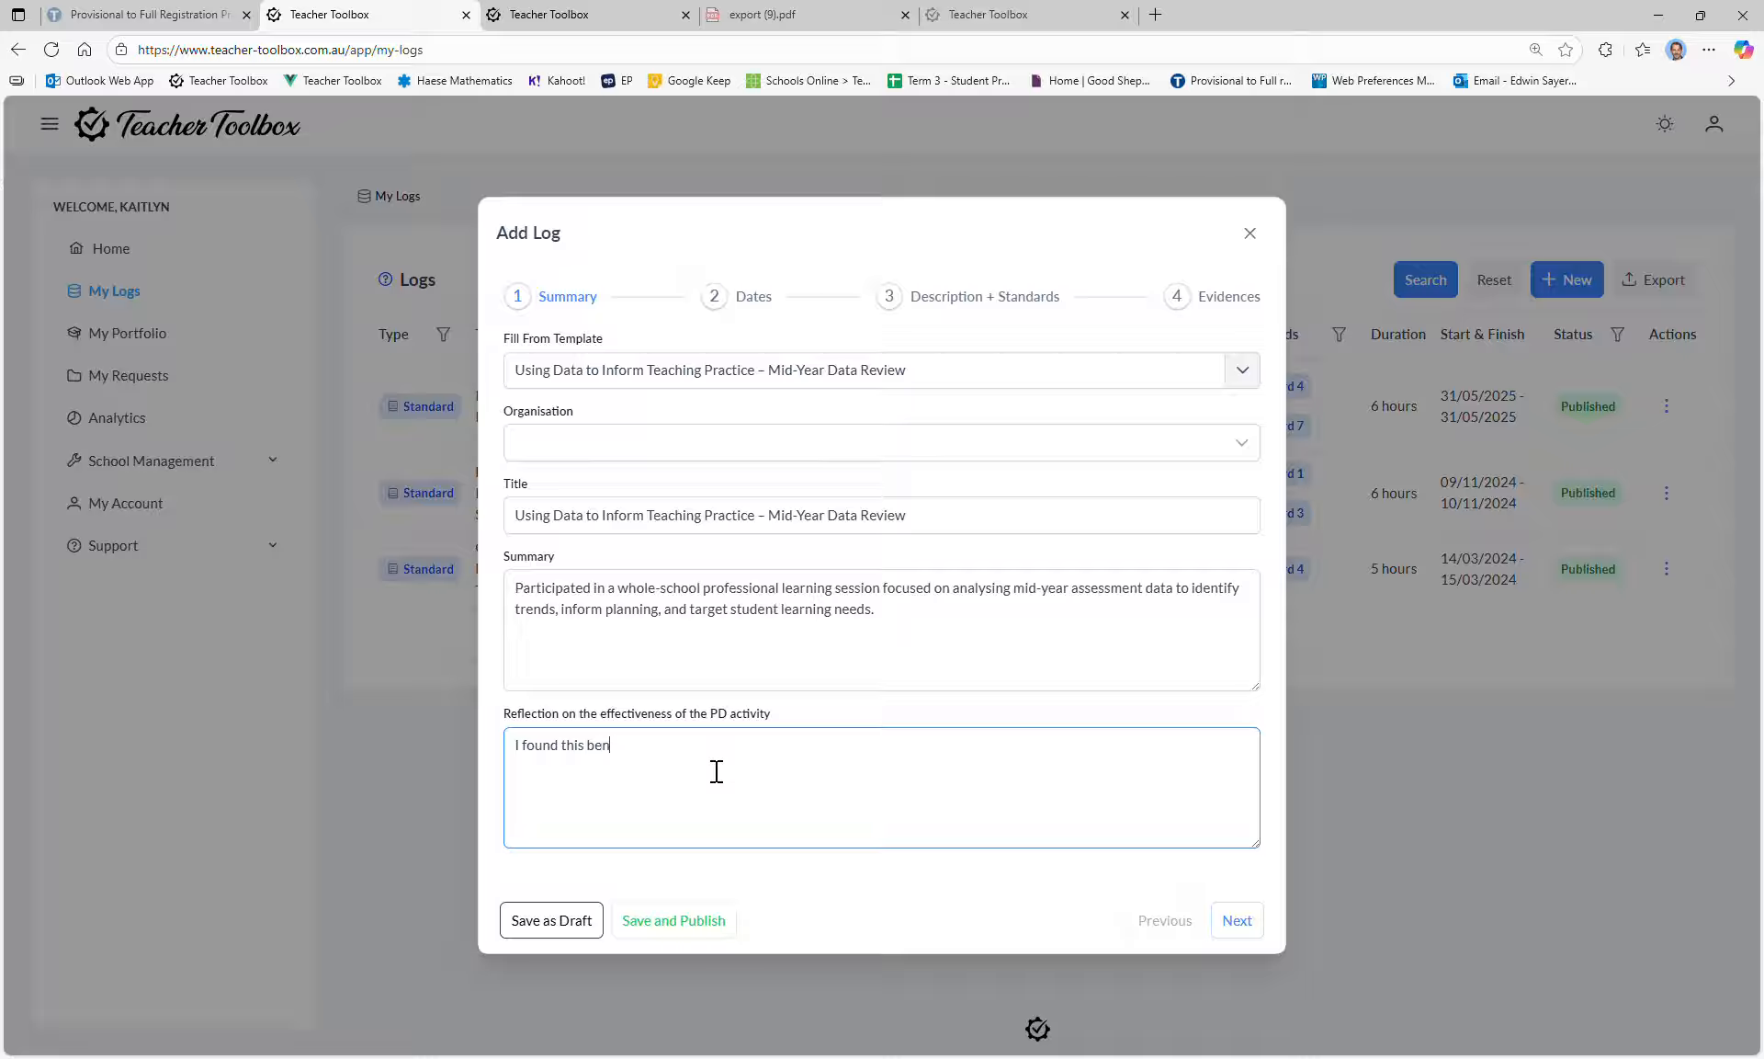
text(I found this benificial....)
click(611, 761)
click(633, 814)
click(754, 299)
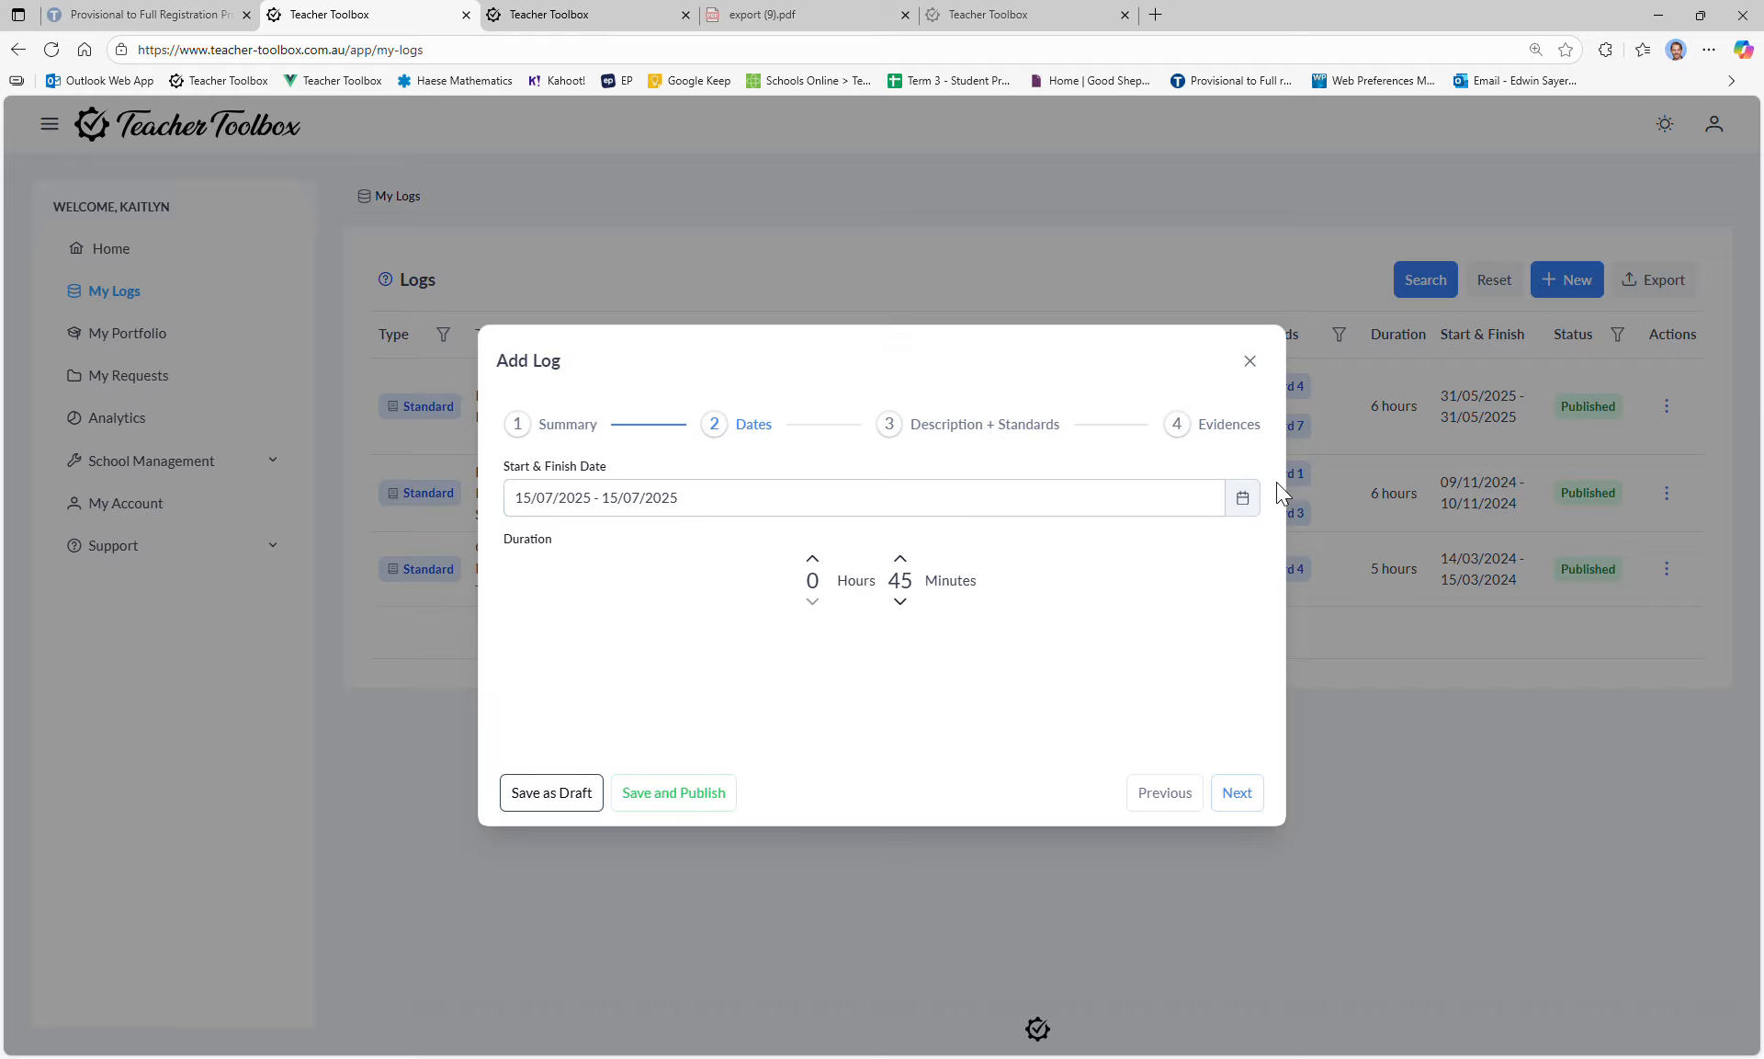
click(1243, 497)
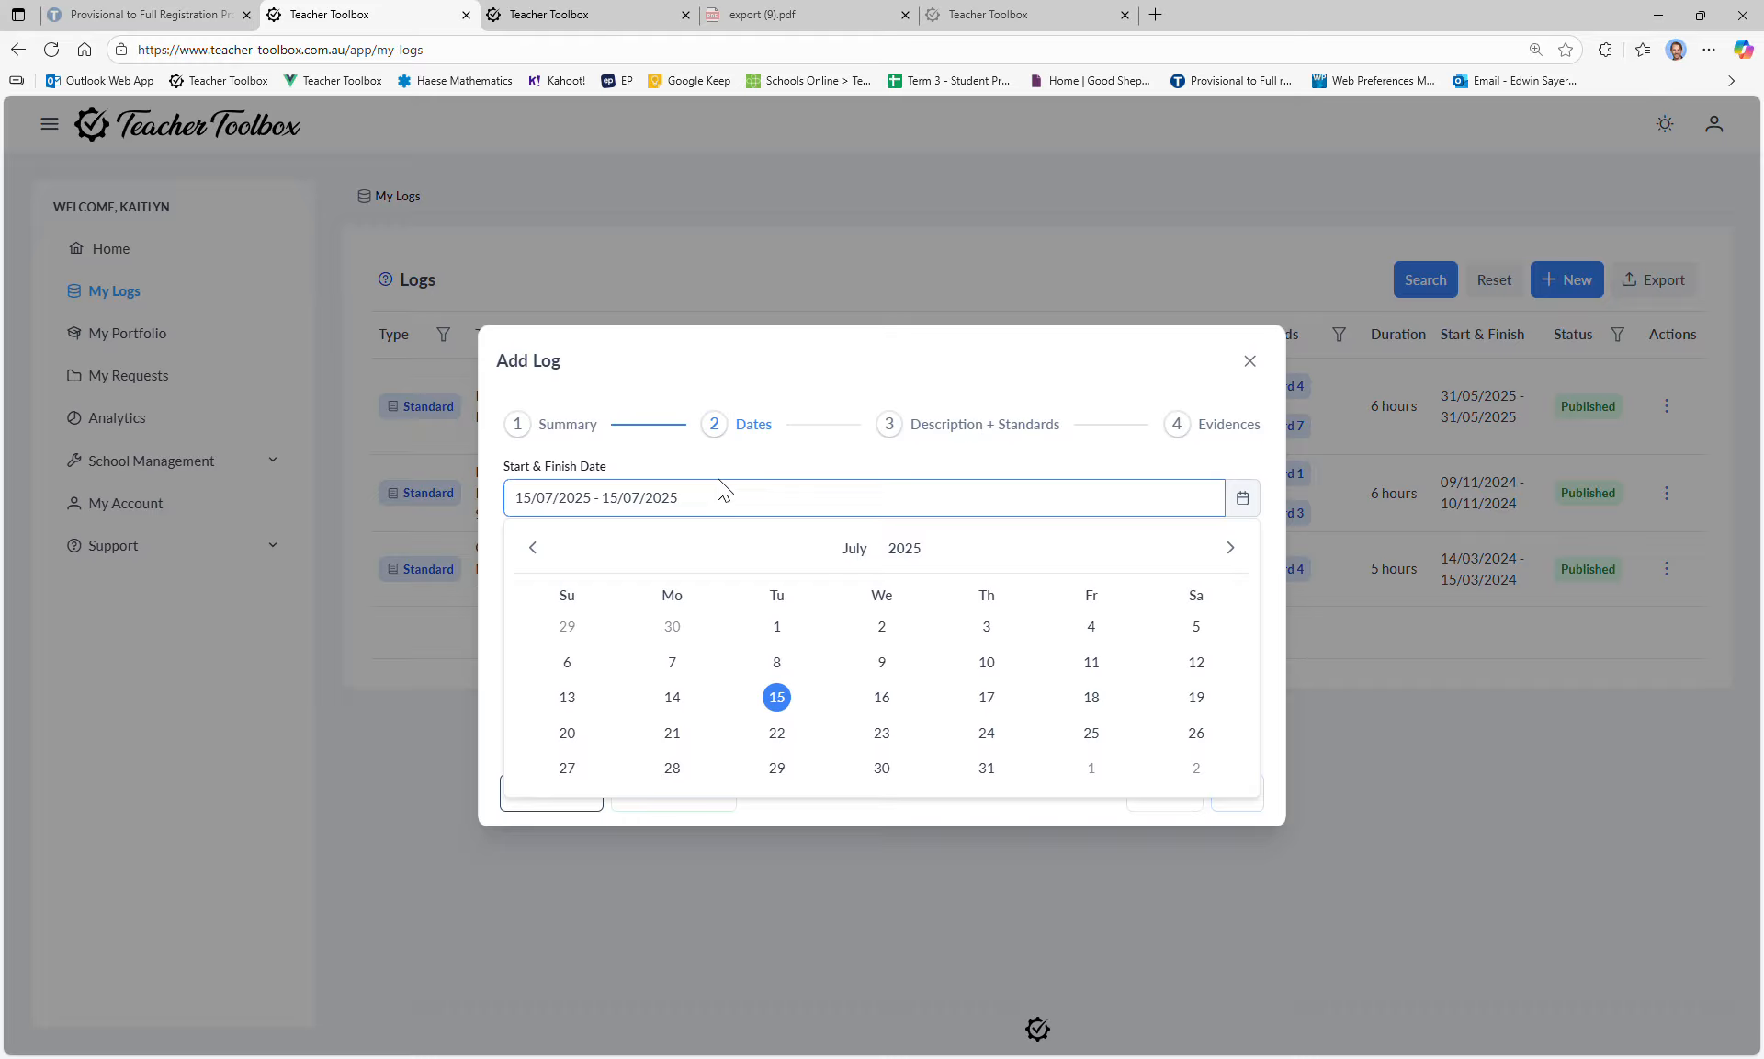
click(768, 458)
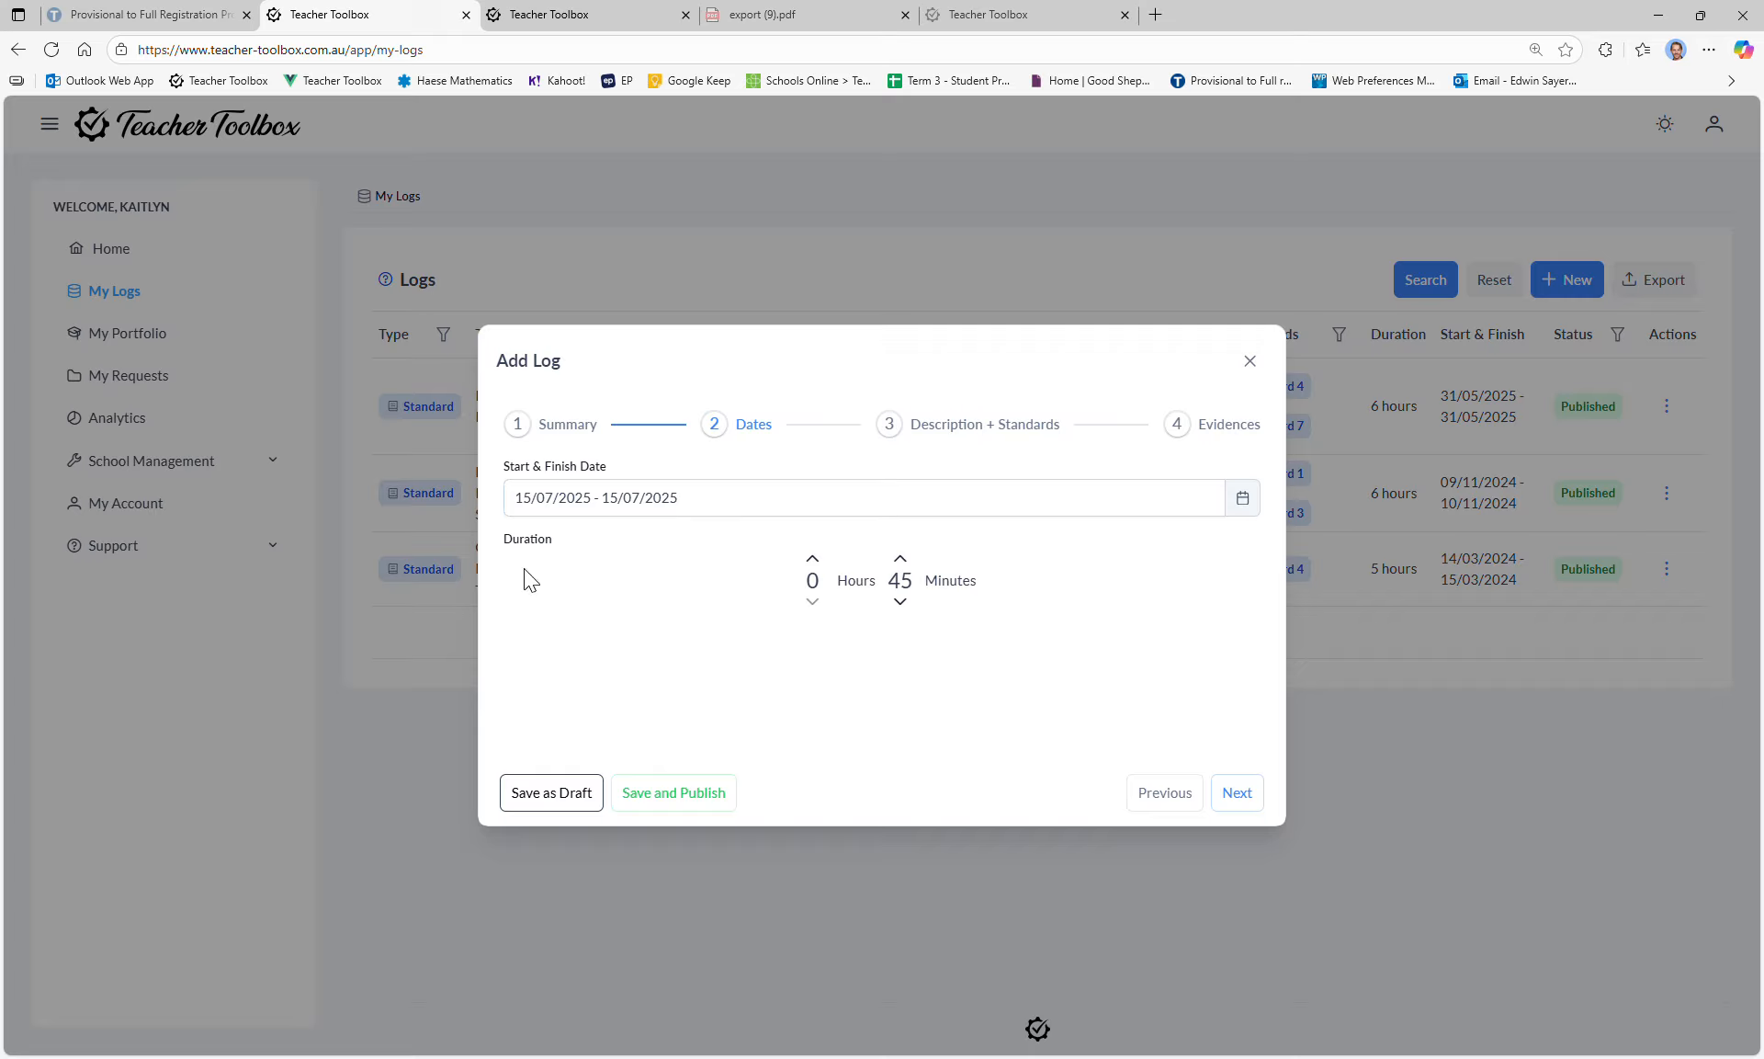
double_click(524, 541)
click(678, 613)
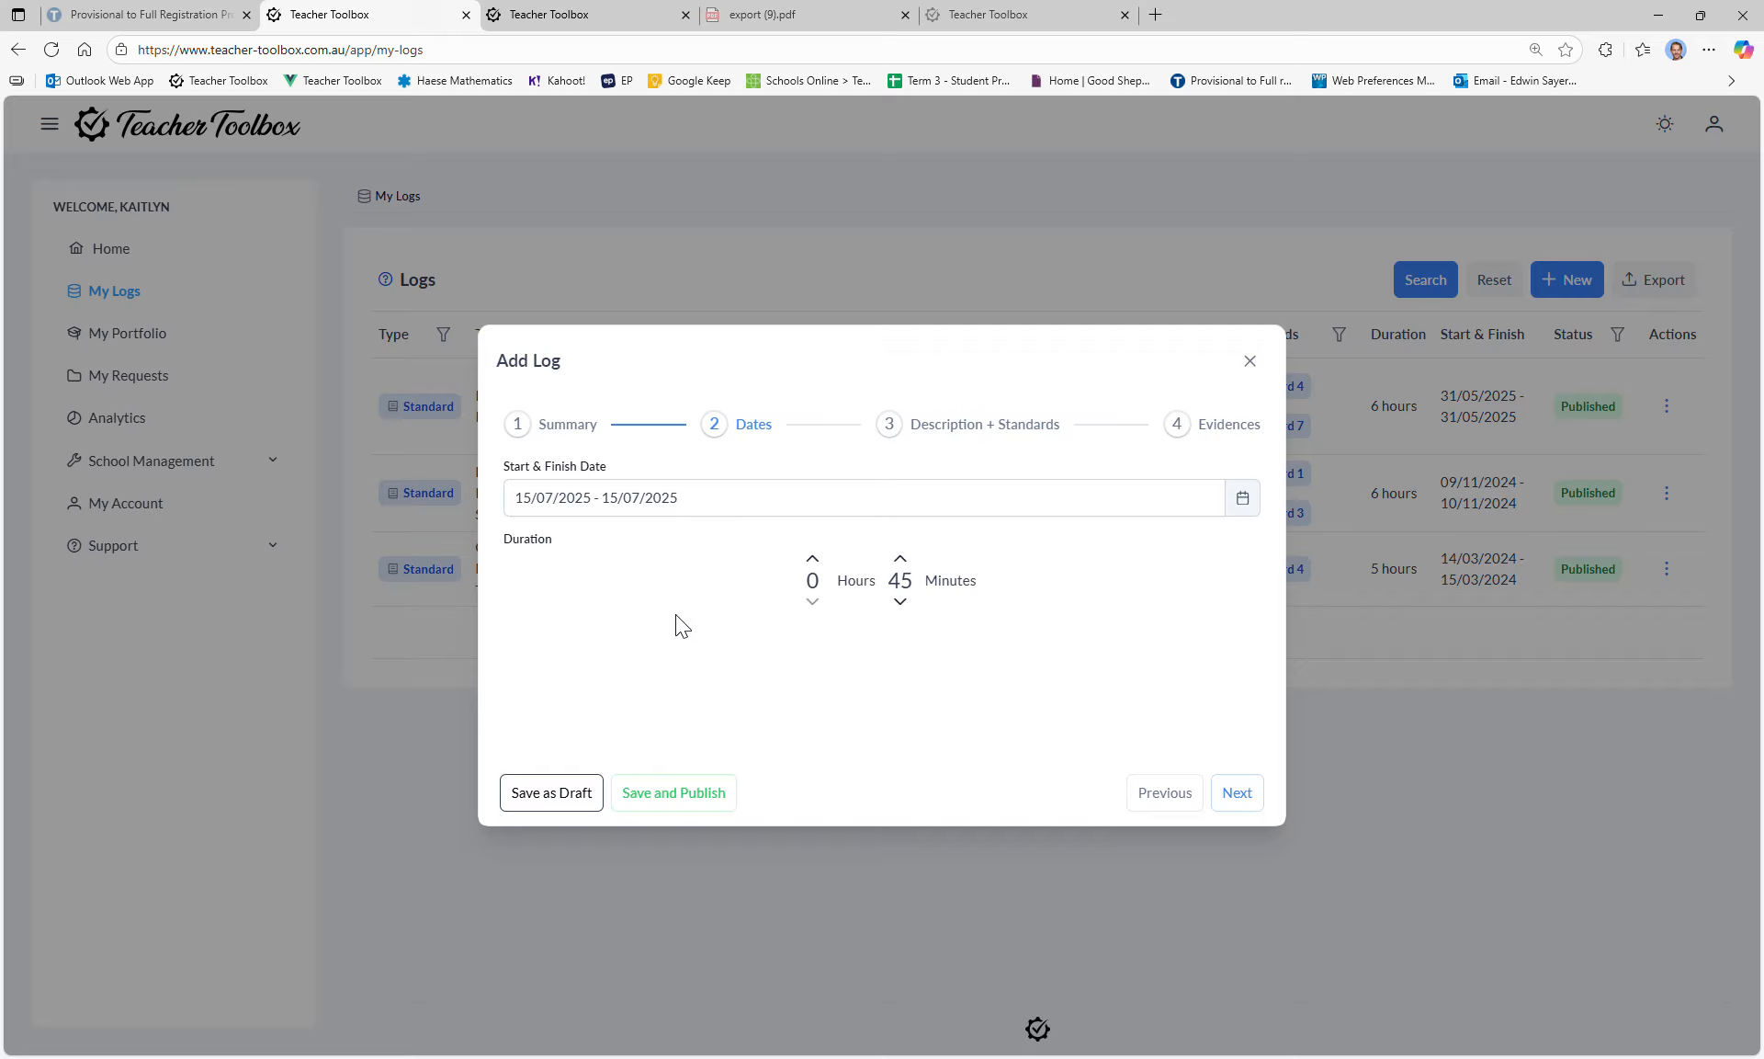
double_click(536, 544)
Step: On the description and standards step, edit the description text and place the caret below 'Now what?'
click(532, 554)
click(962, 425)
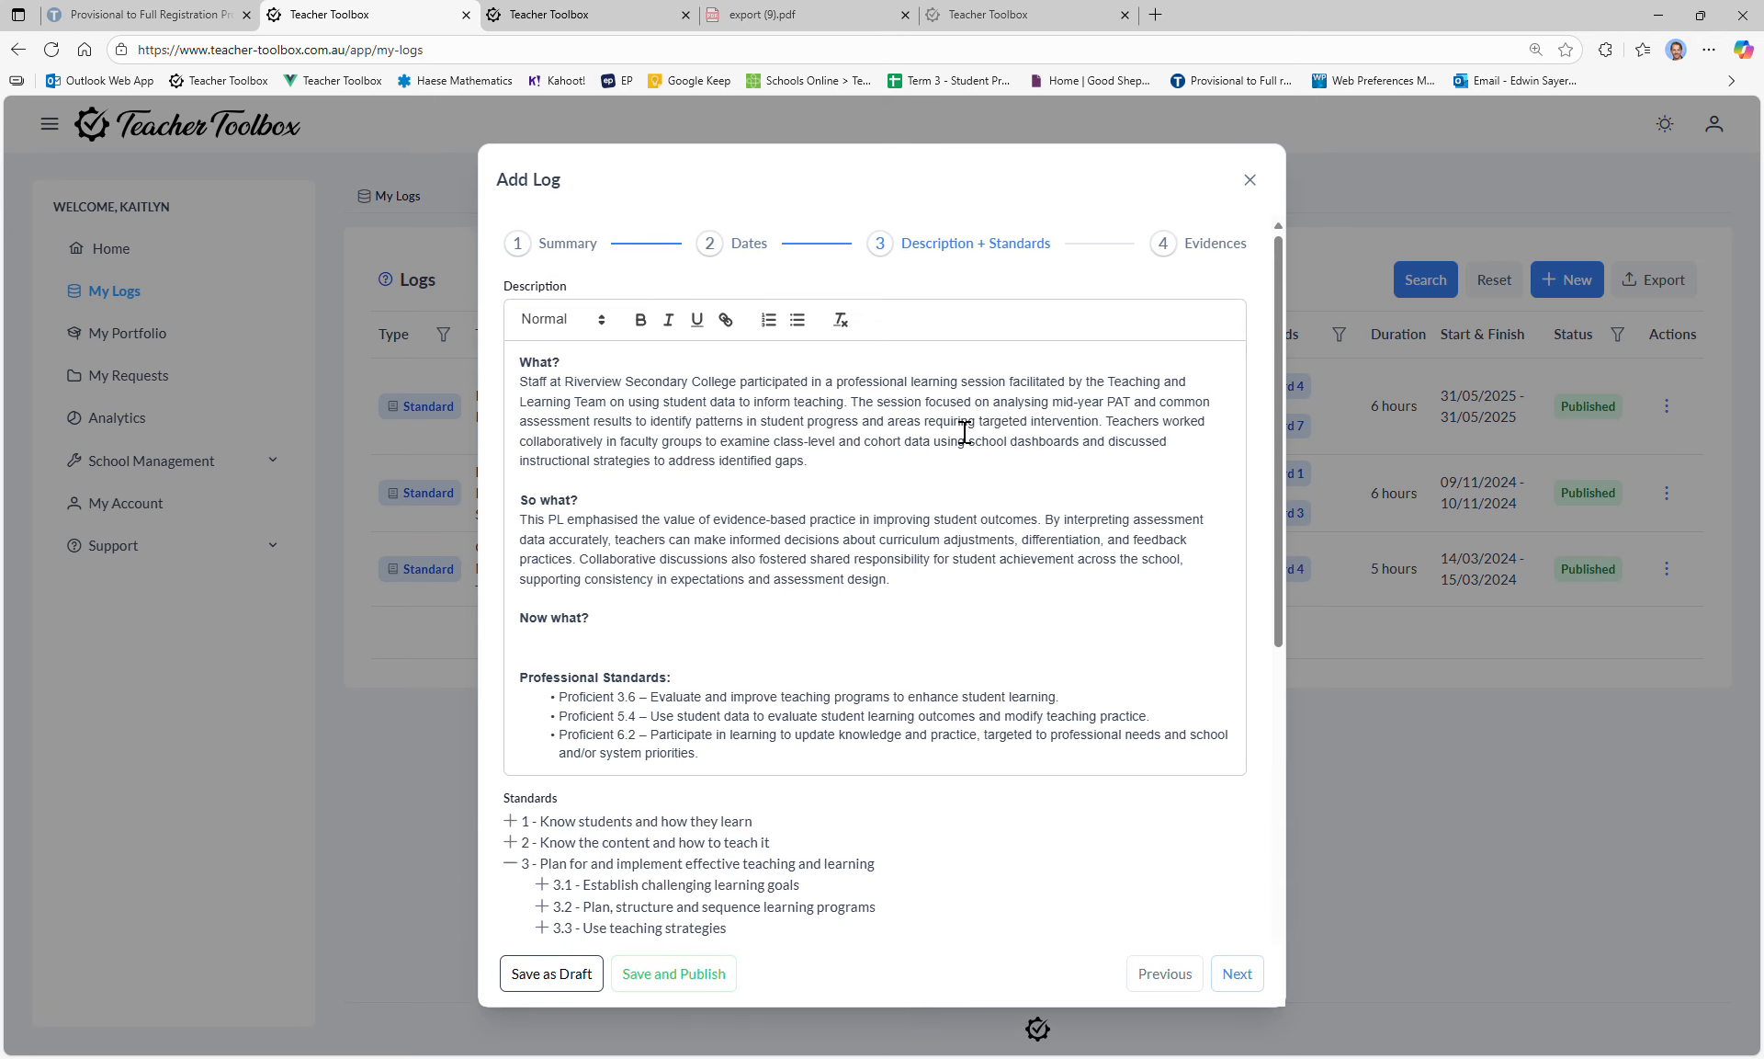
click(533, 364)
drag(859, 471, 480, 397)
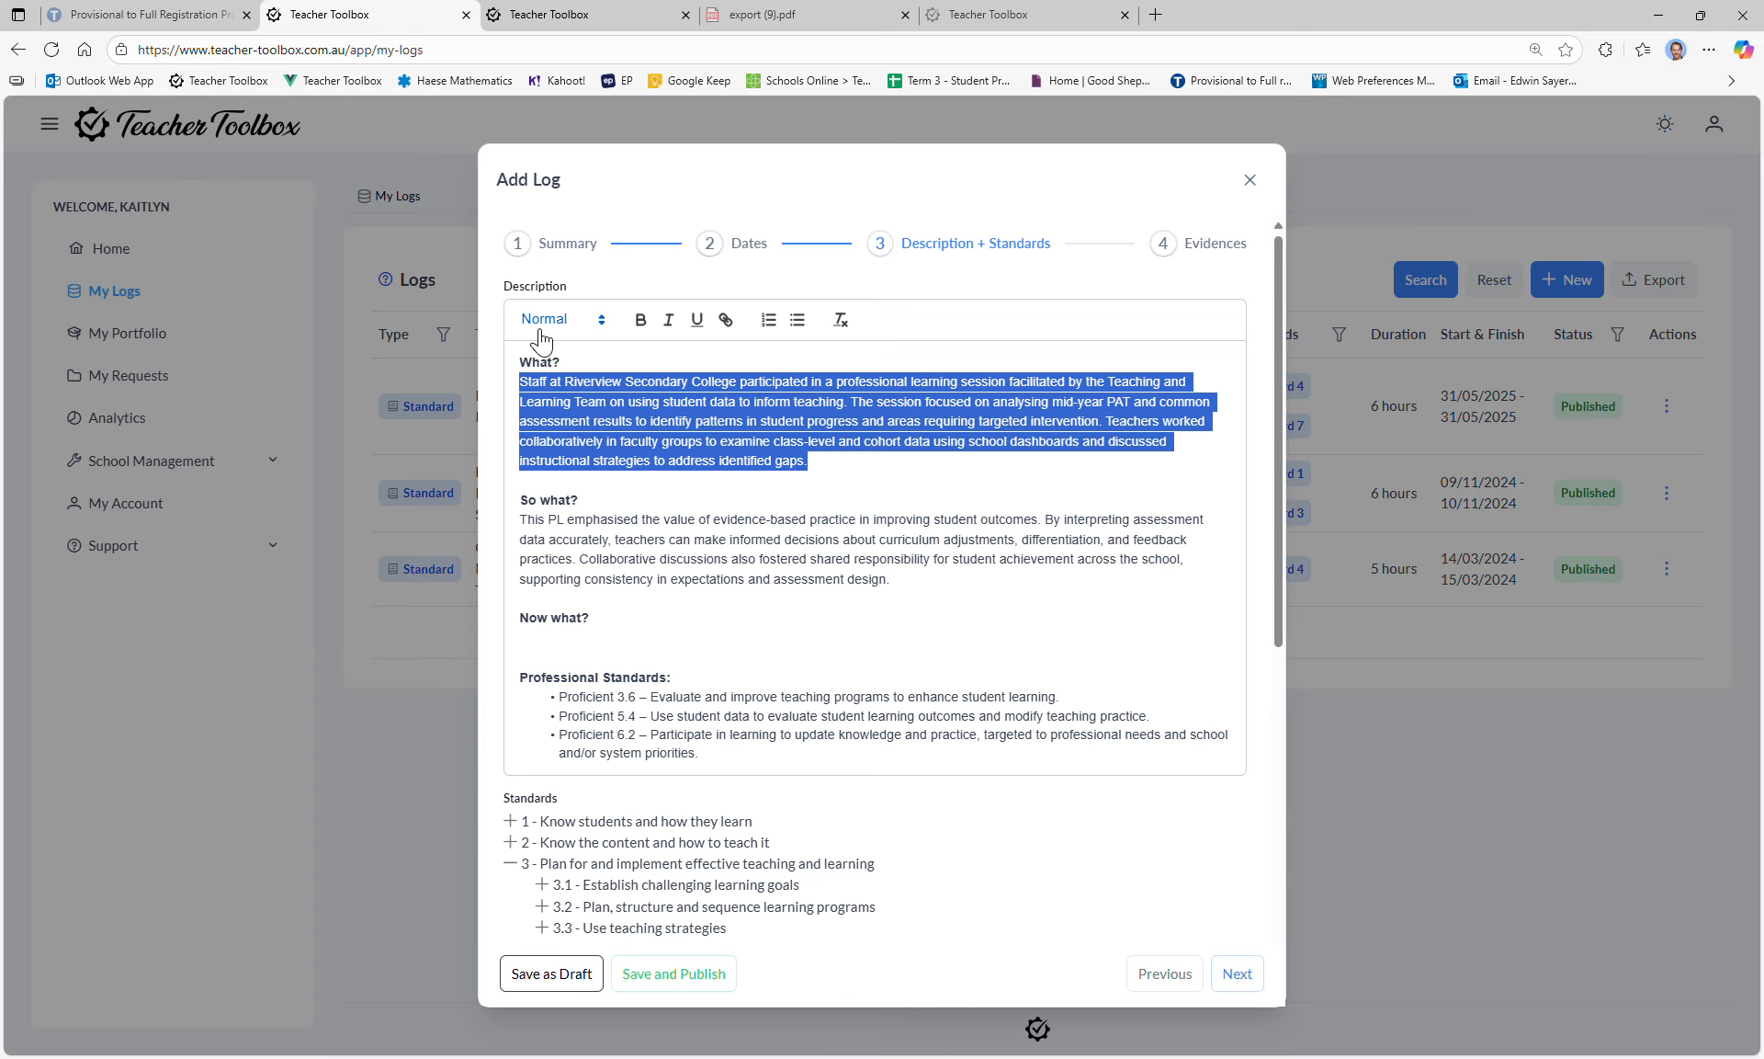
click(606, 396)
click(604, 395)
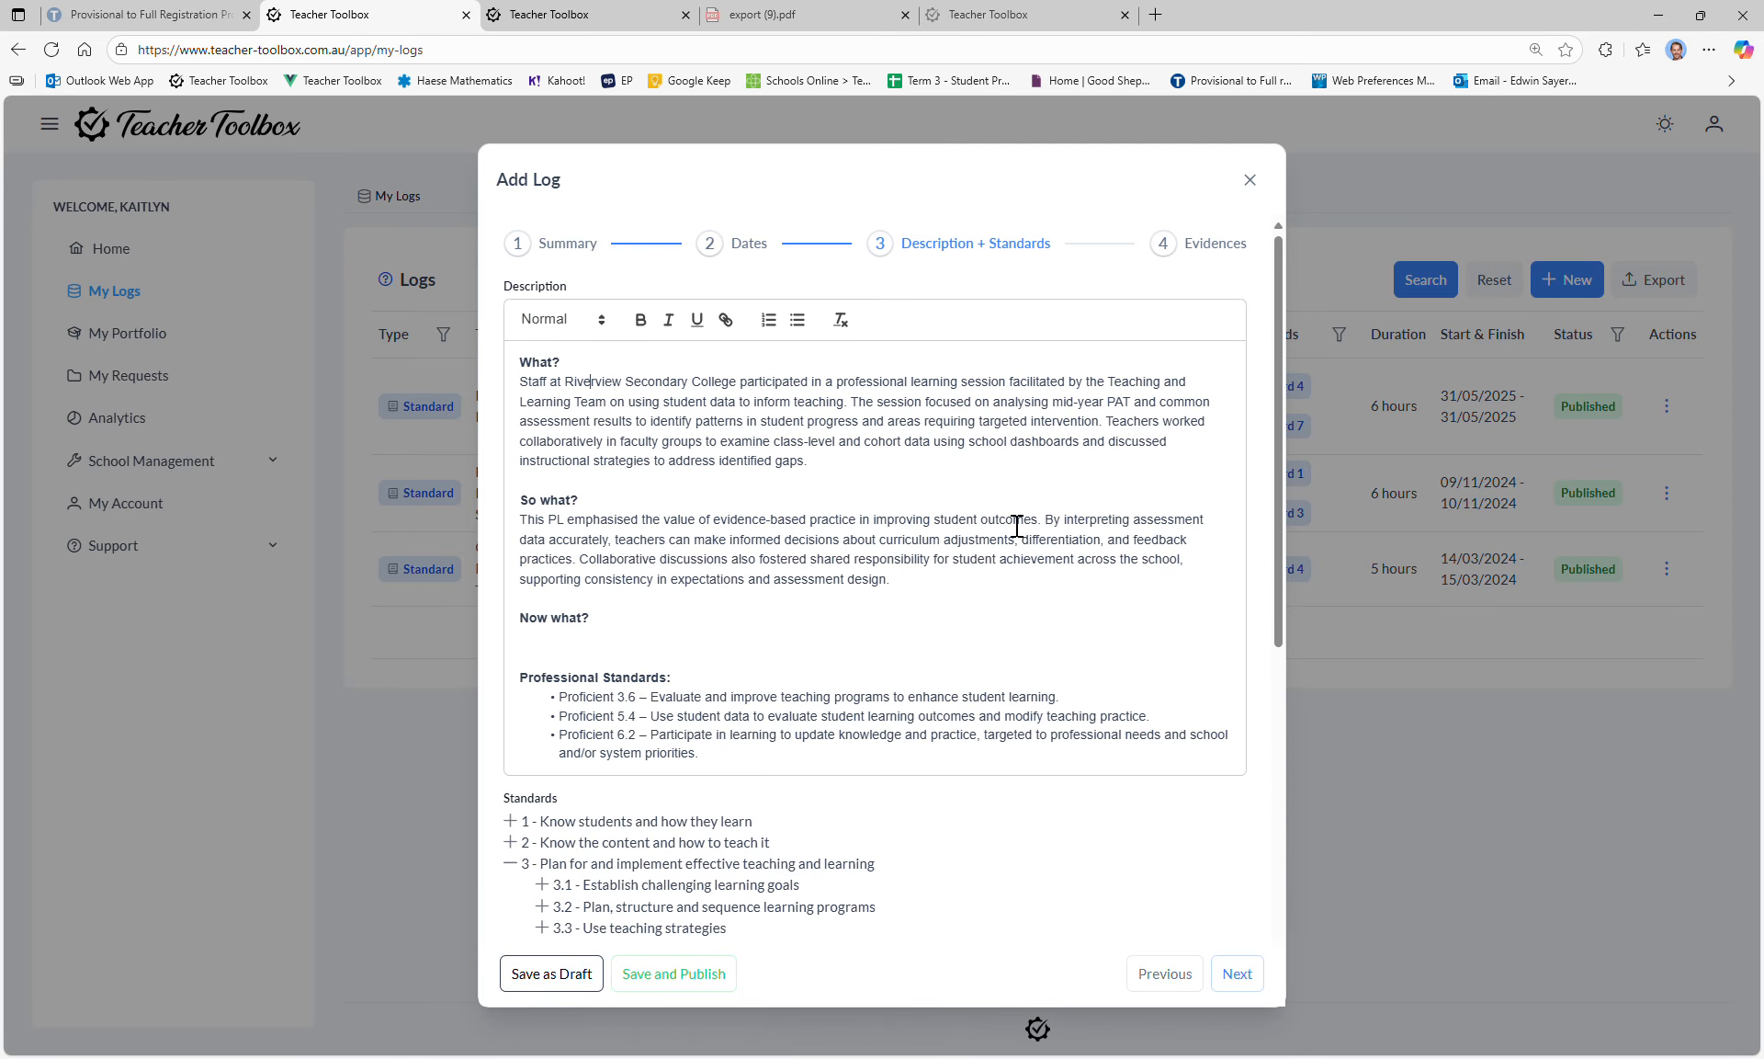
drag(850, 478, 705, 440)
click(693, 557)
drag(698, 559, 1006, 629)
click(1007, 630)
scroll(726, 560, down, 1)
click(586, 568)
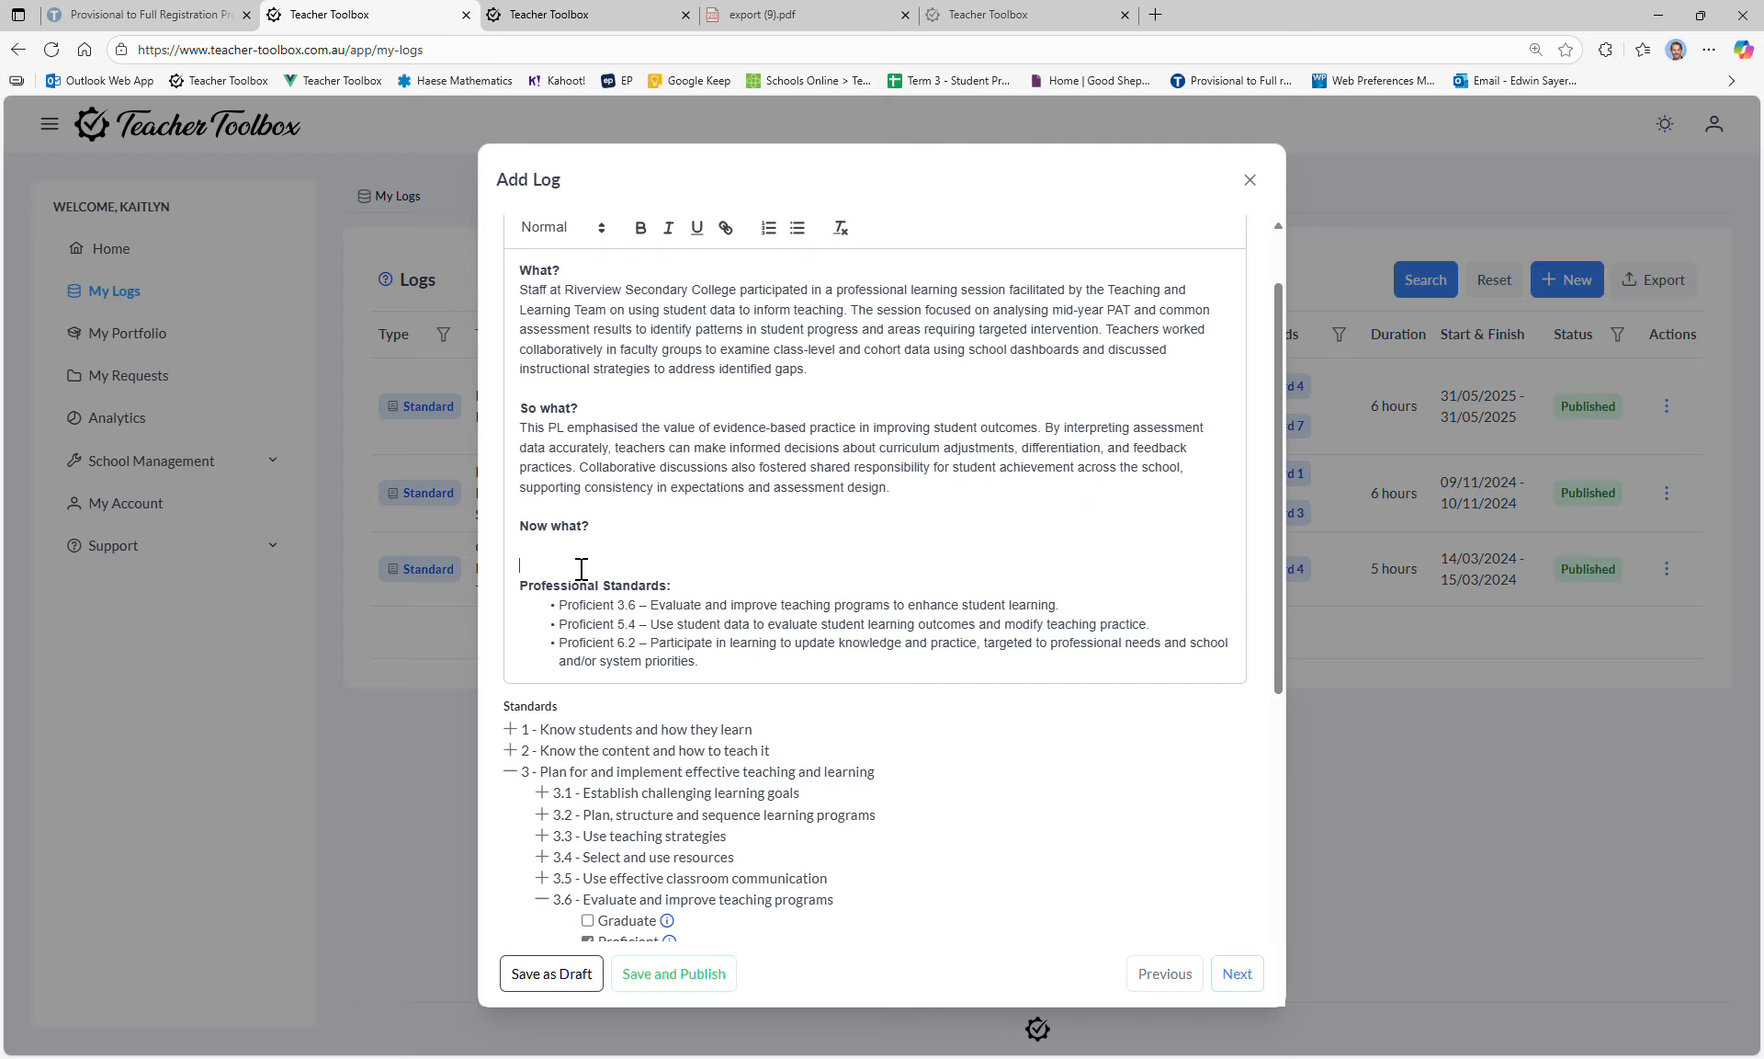
key(Up)
Step: Check the Proficient standards 3.6, 5.4 and 6.2 and continue to step 4 Evidences
scroll(676, 552, down, 5)
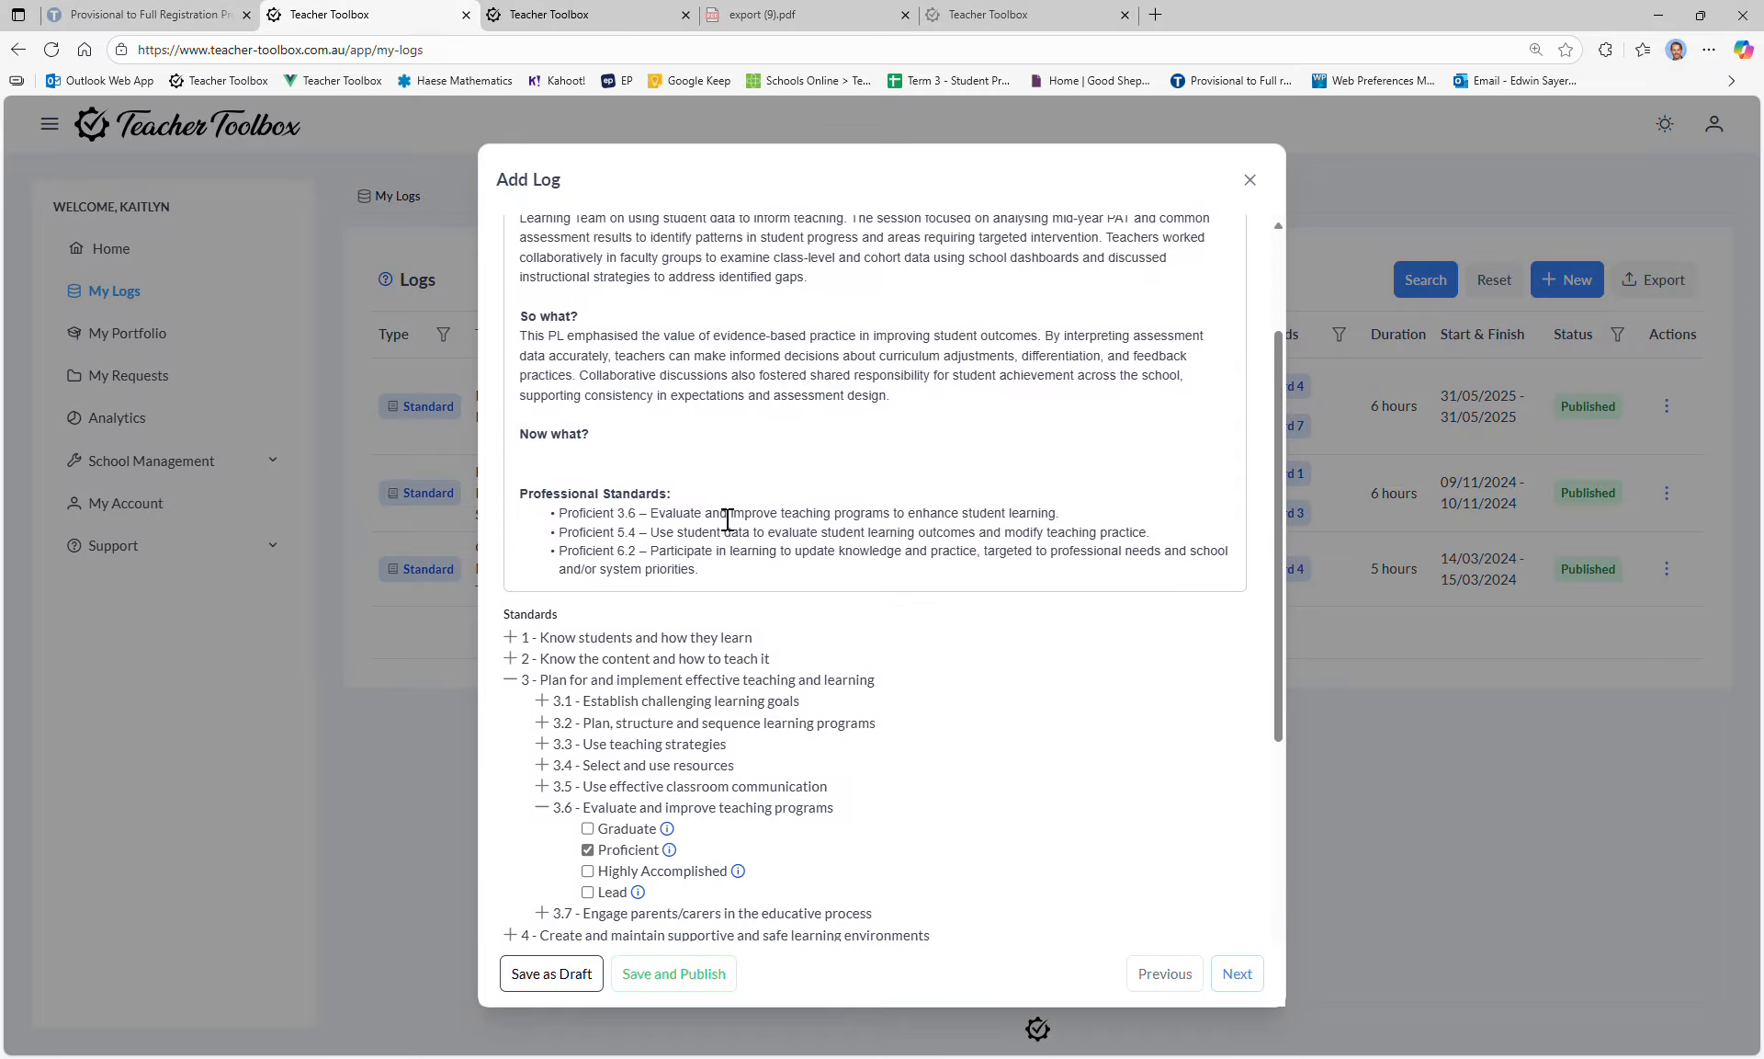
scroll(644, 395, up, 2)
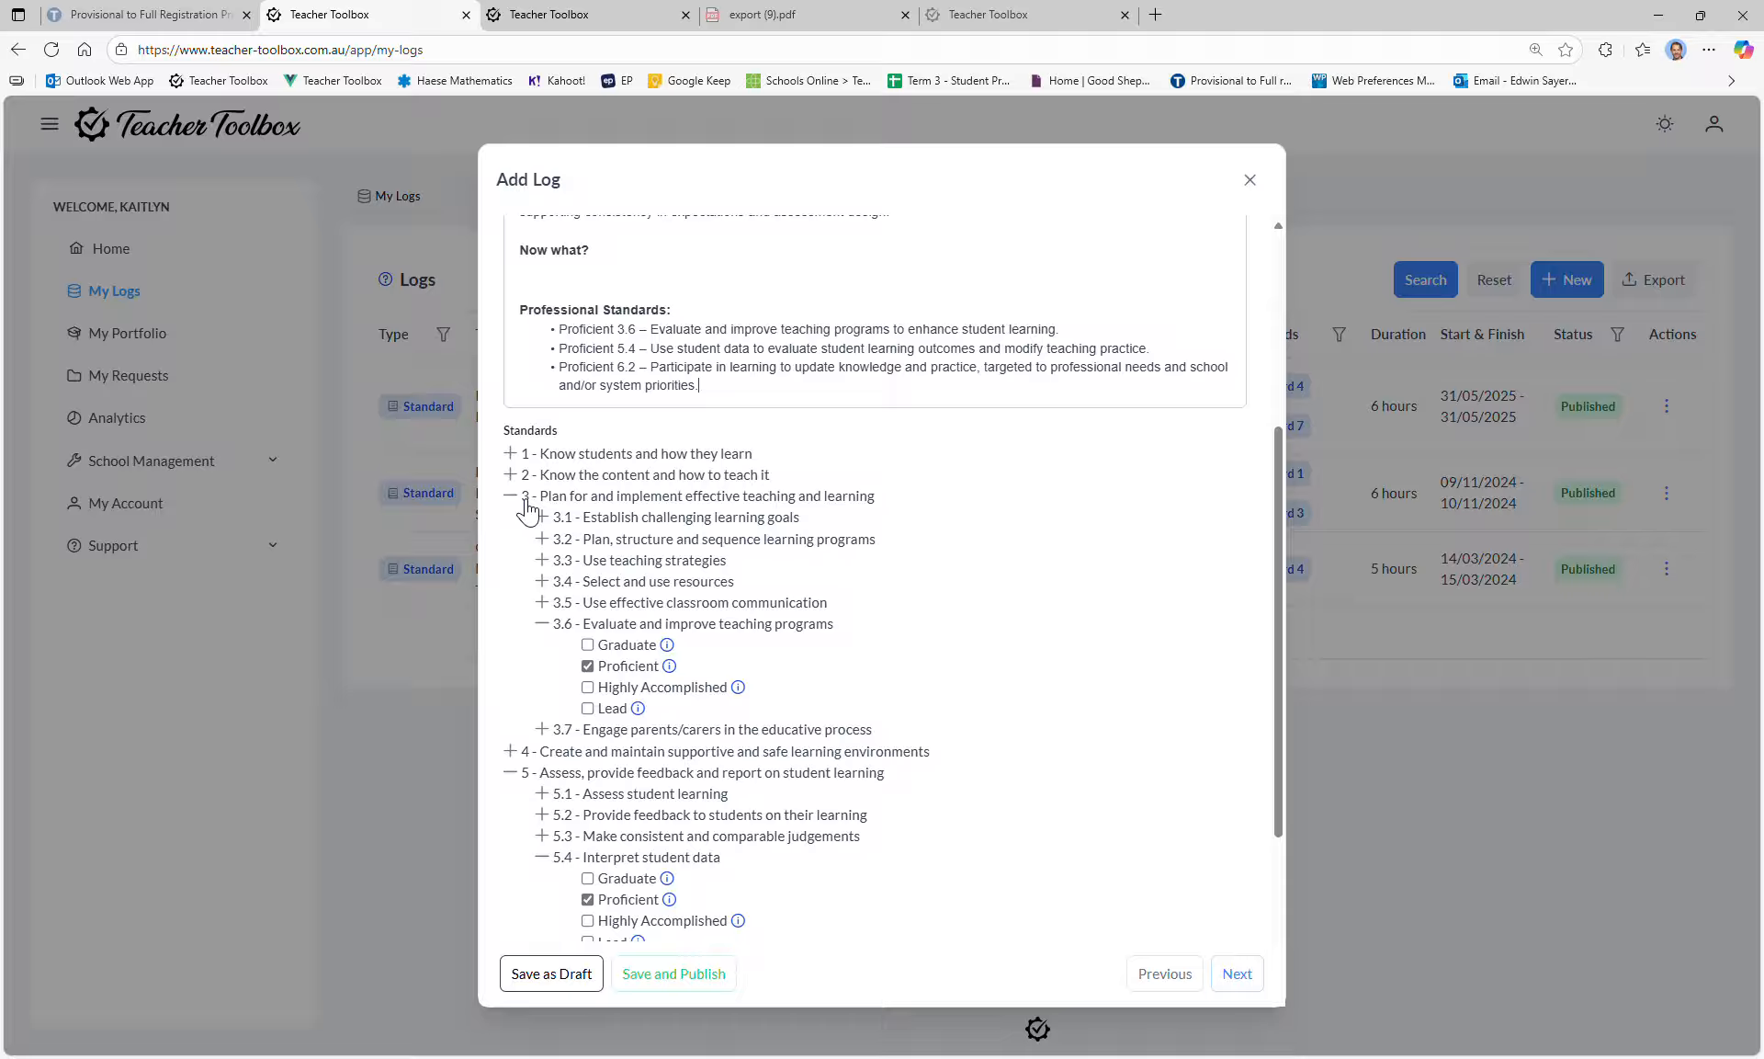
mouse_move(671, 669)
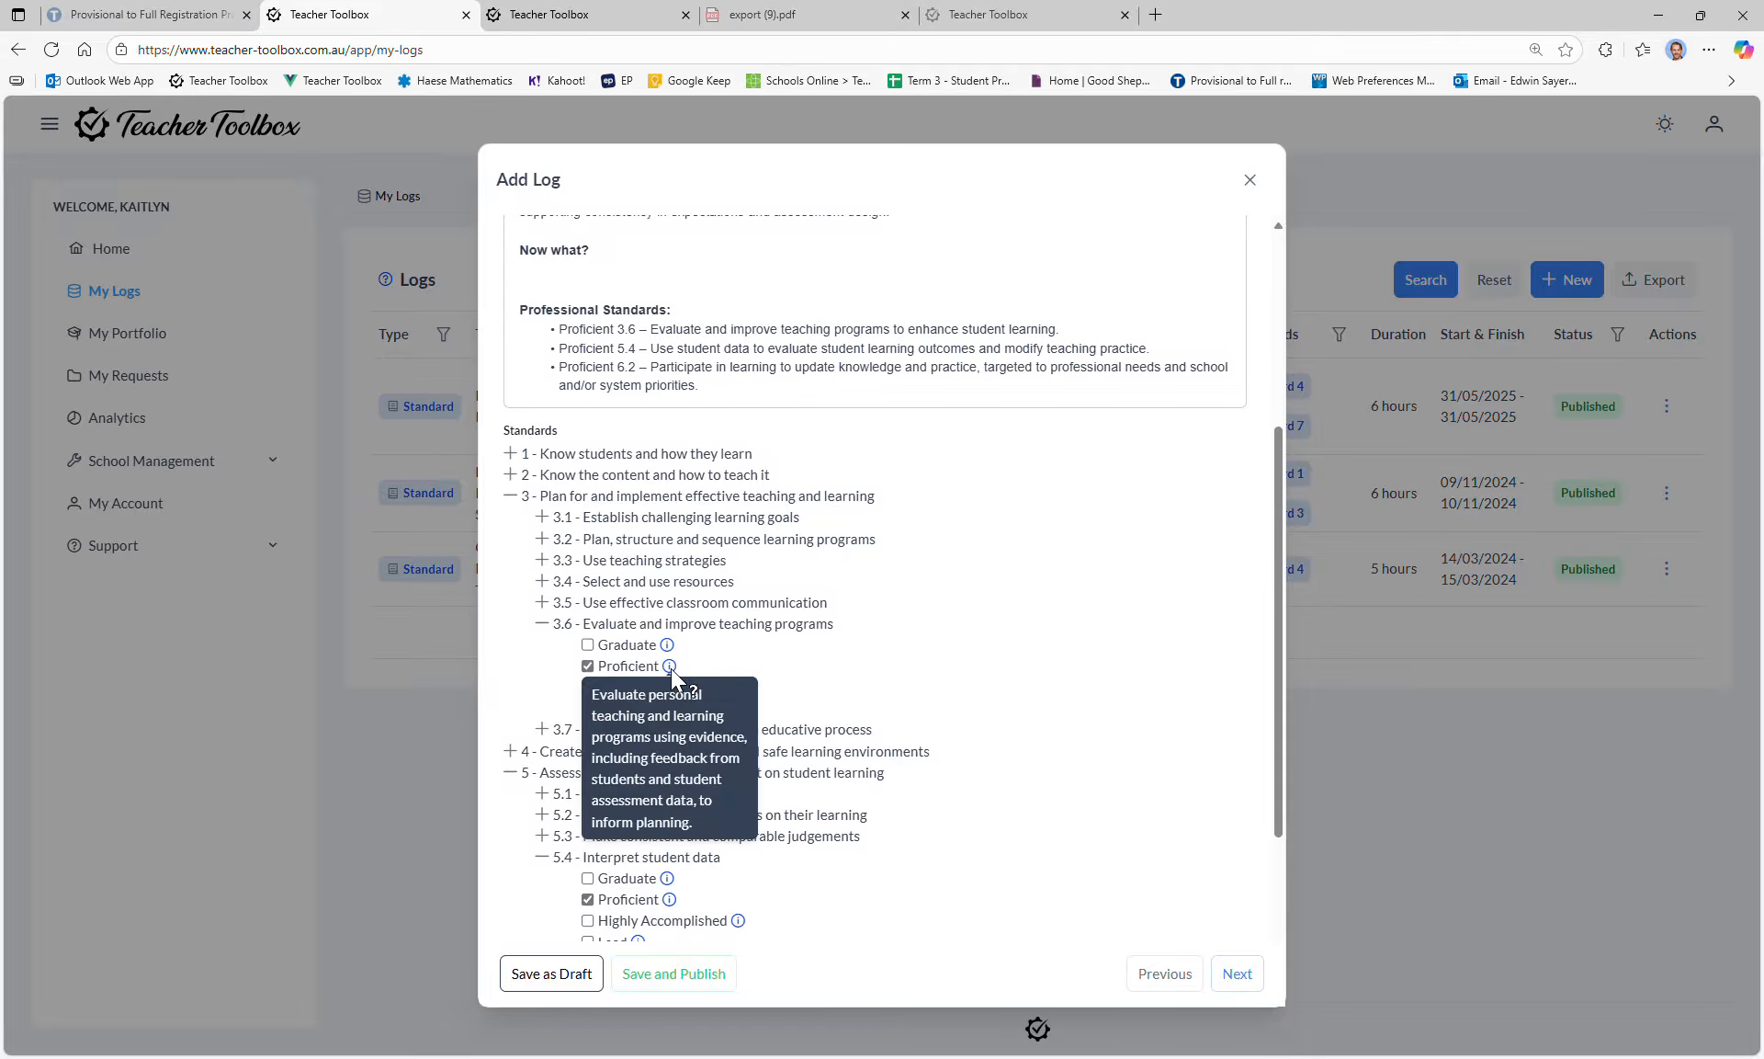
scroll(956, 544, up, 4)
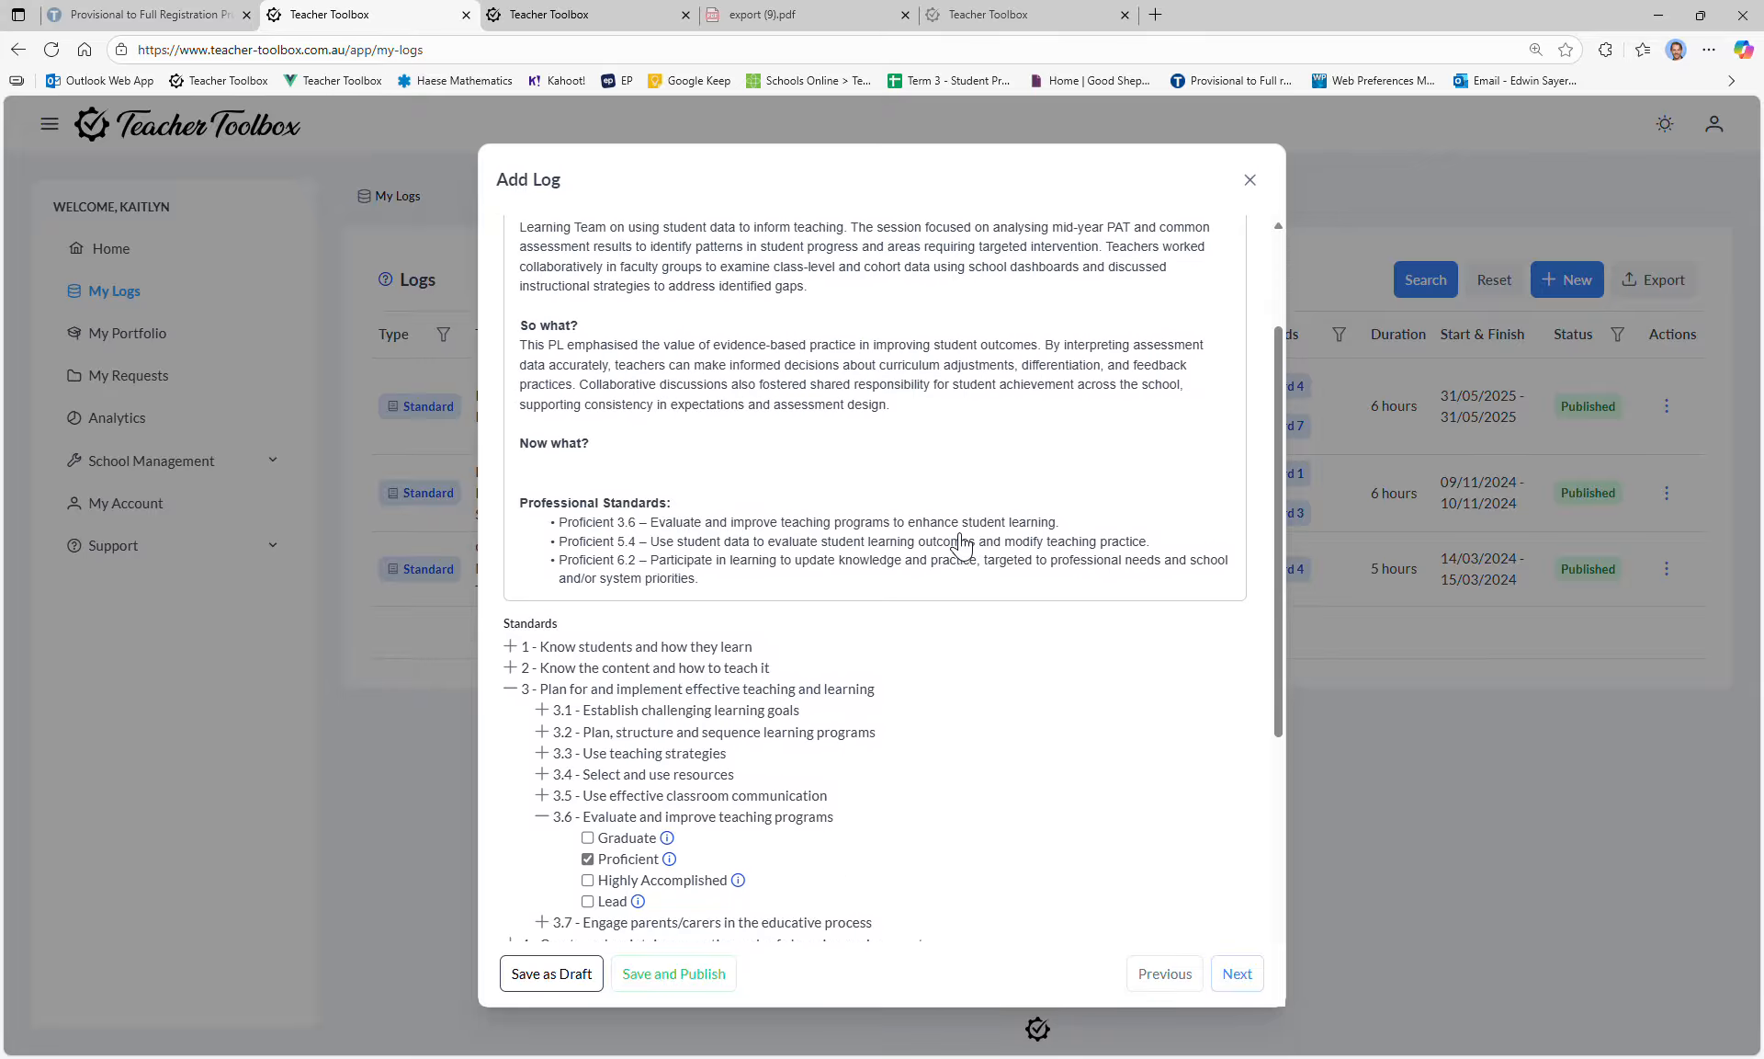
scroll(1017, 612, down, 5)
scroll(1018, 612, down, 3)
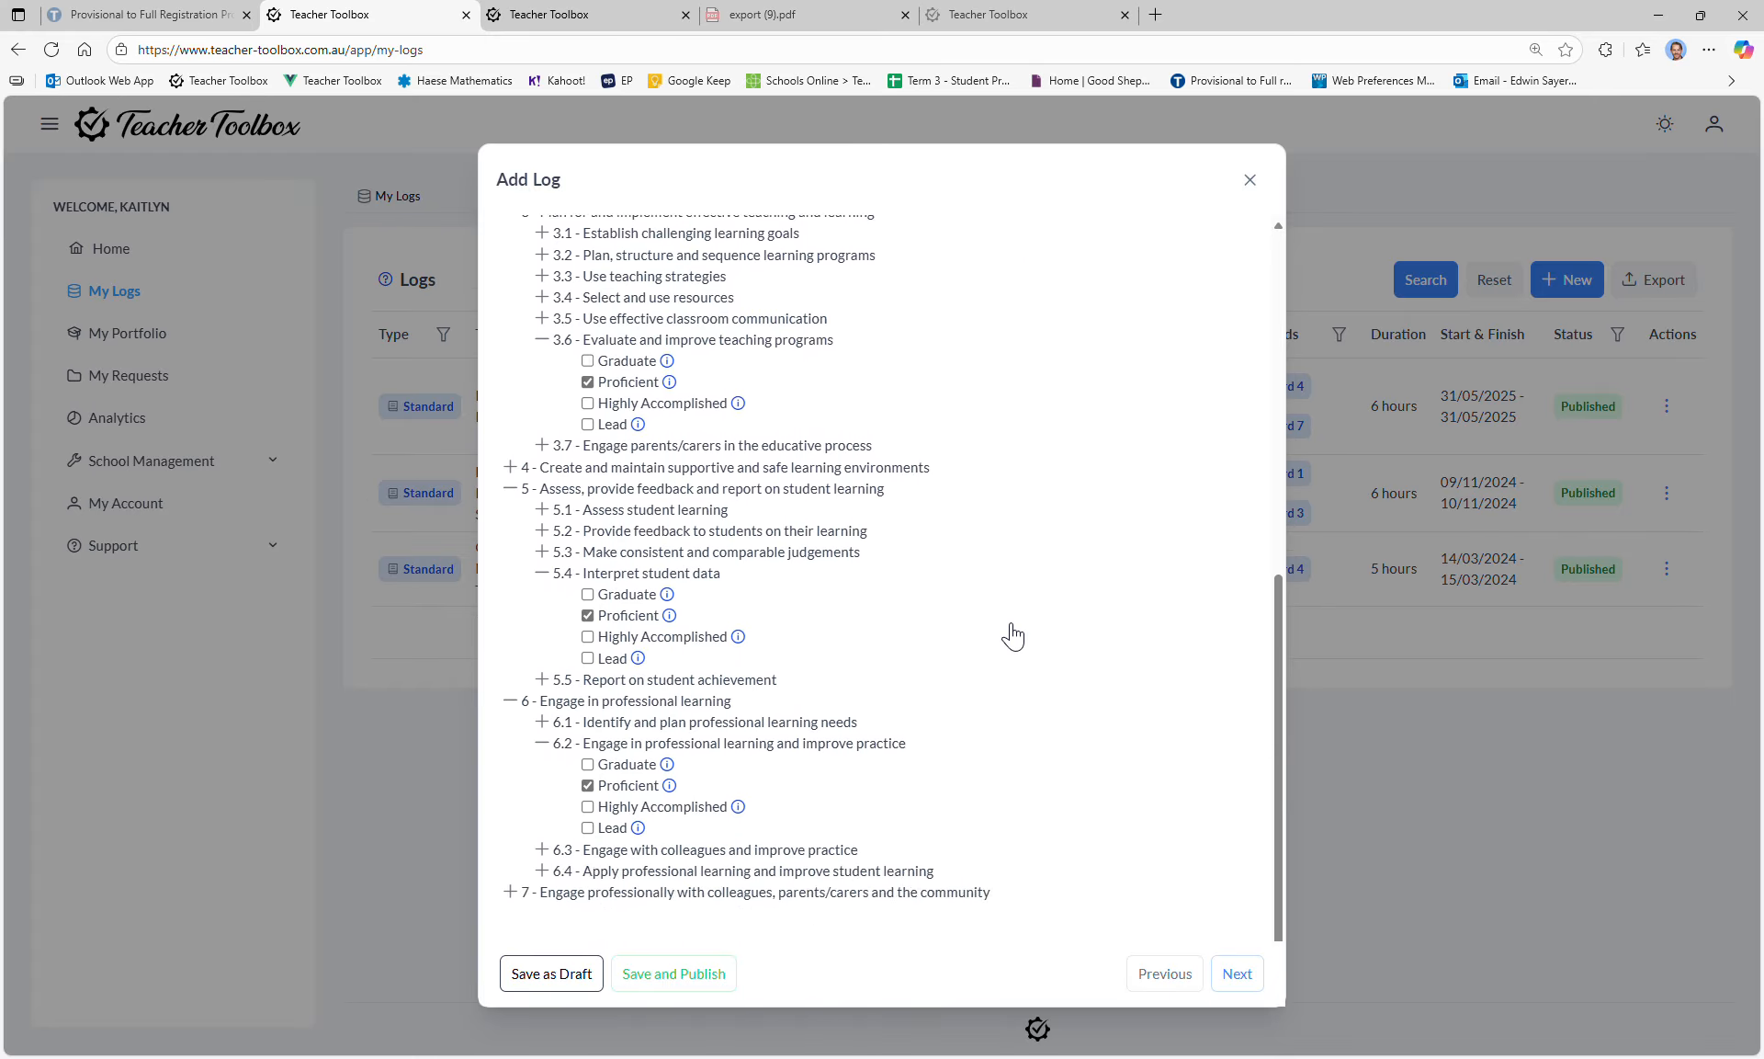
scroll(1008, 634, up, 10)
click(1235, 971)
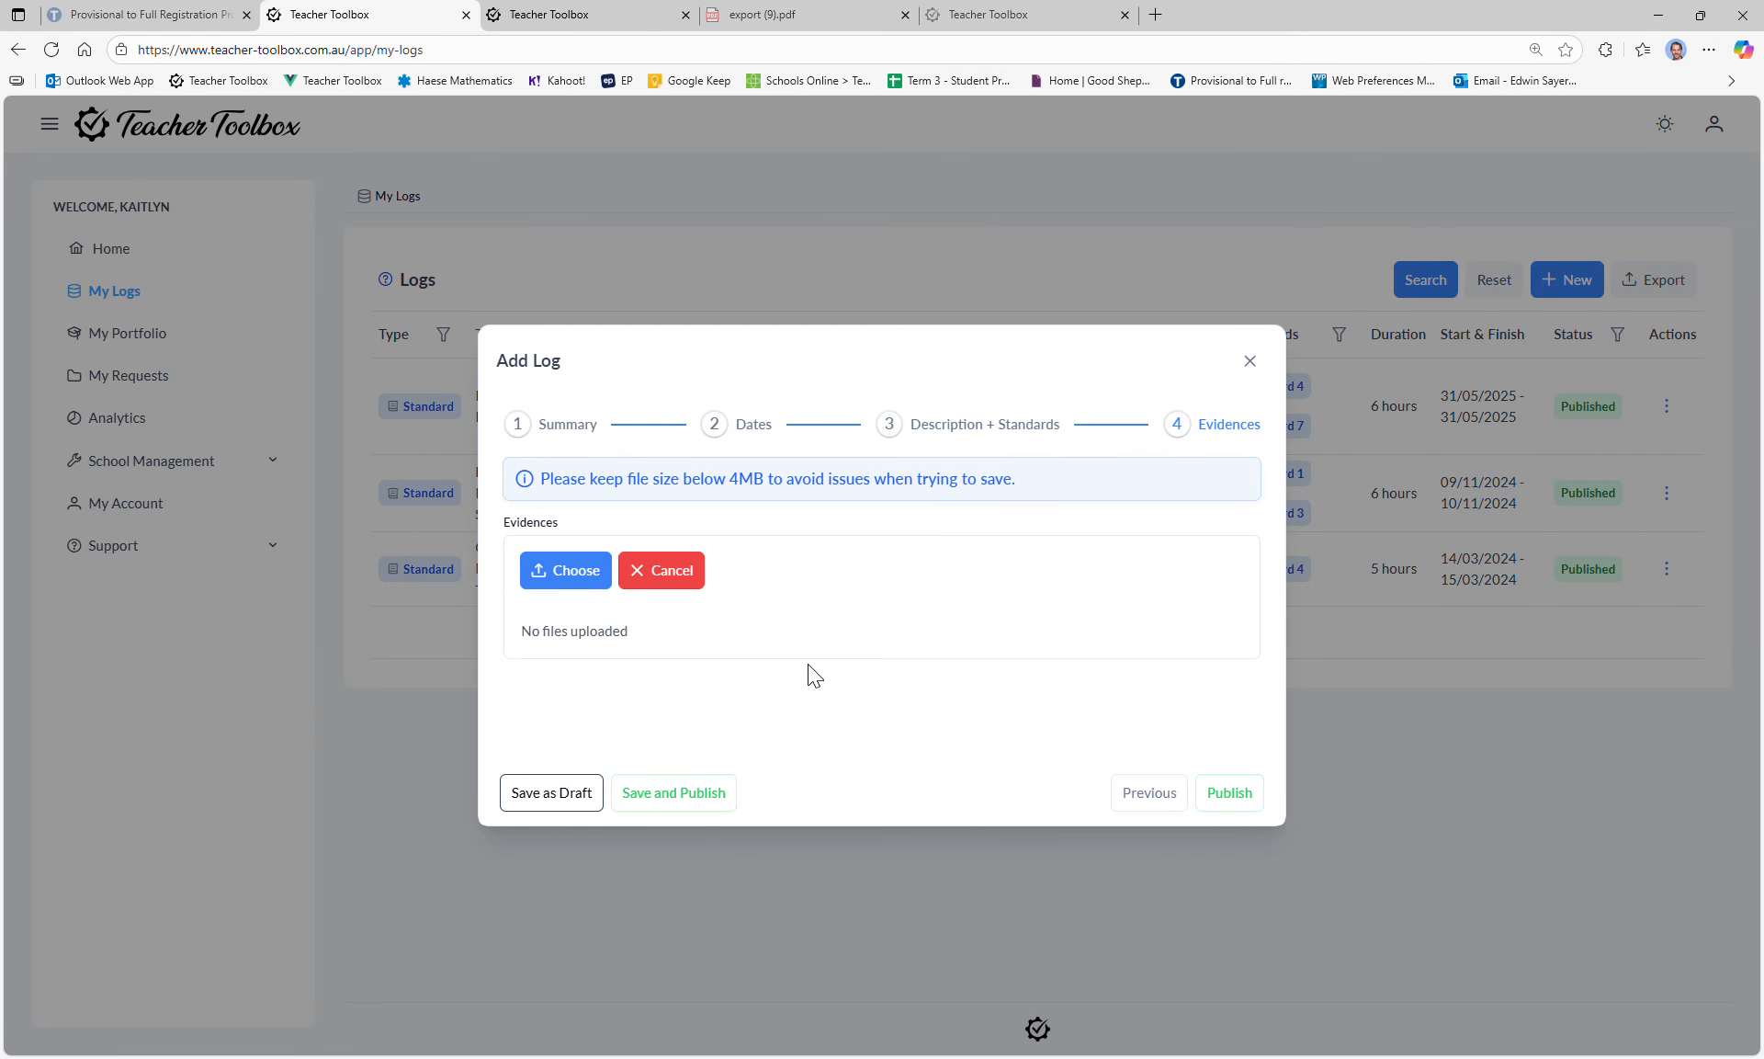
Step: Publish the Mid-Year Data Review log, check its new row in Logs, and return Home
click(1241, 793)
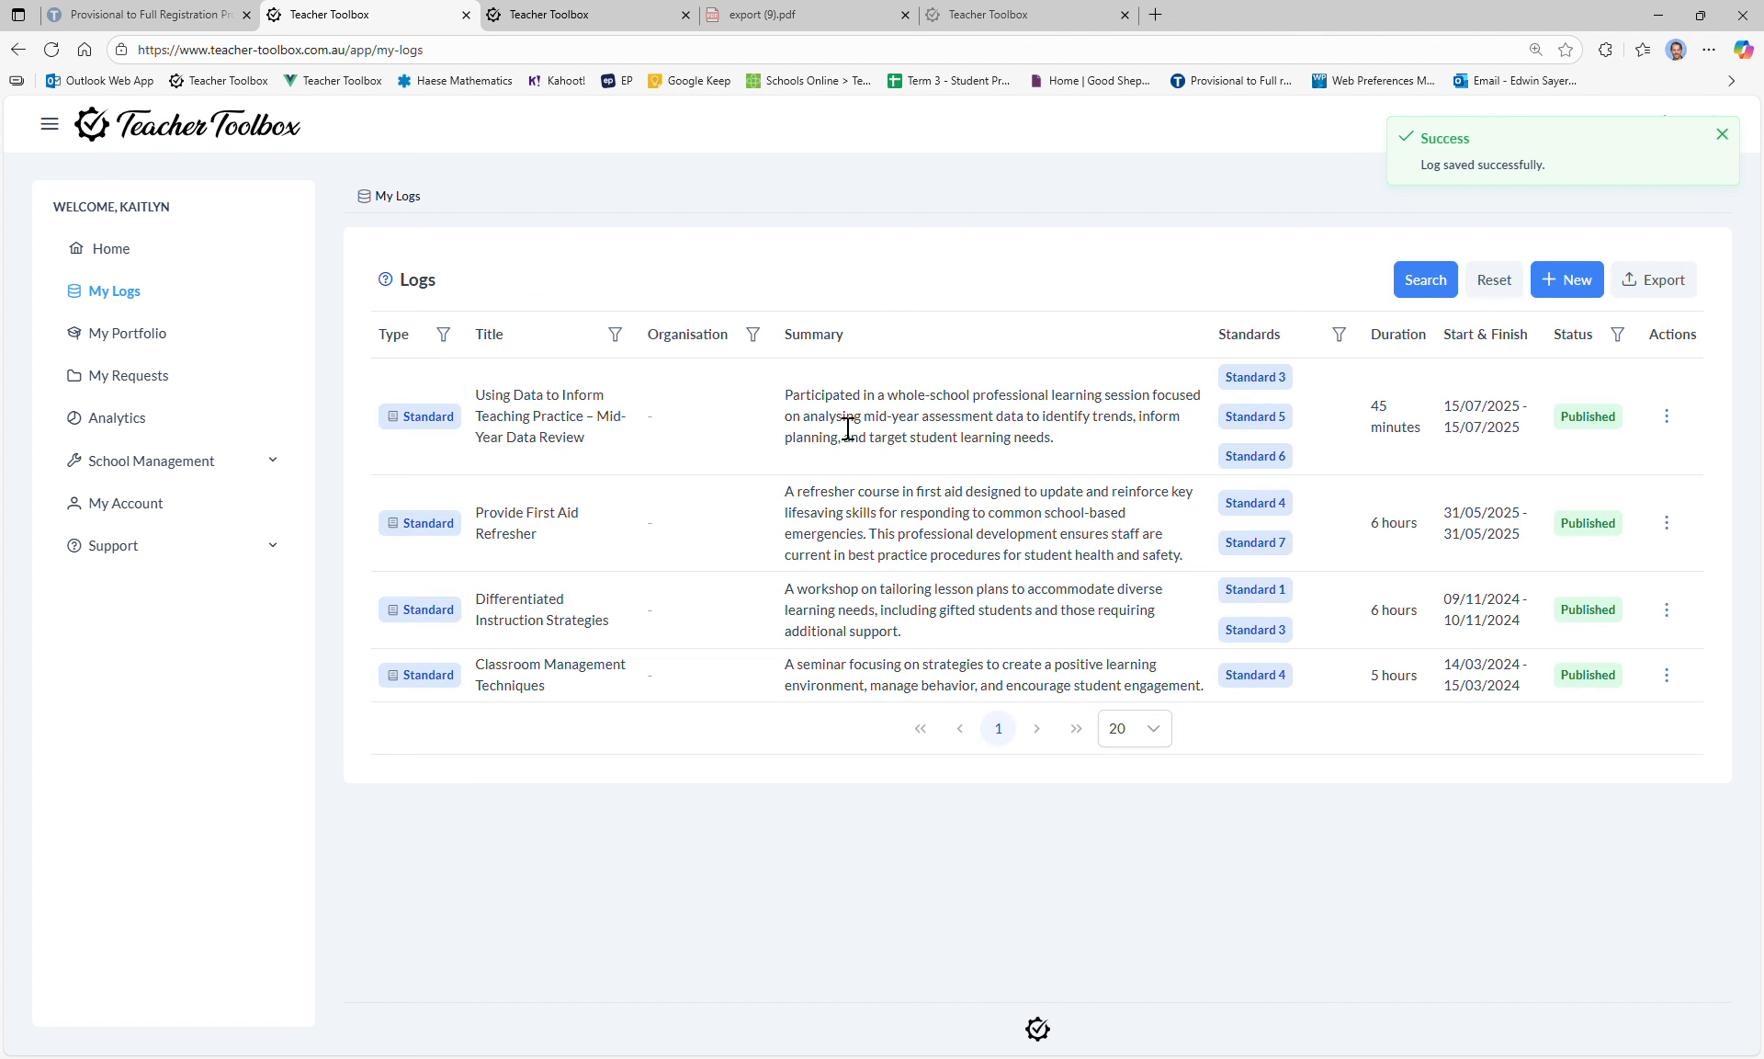
drag(475, 394, 618, 442)
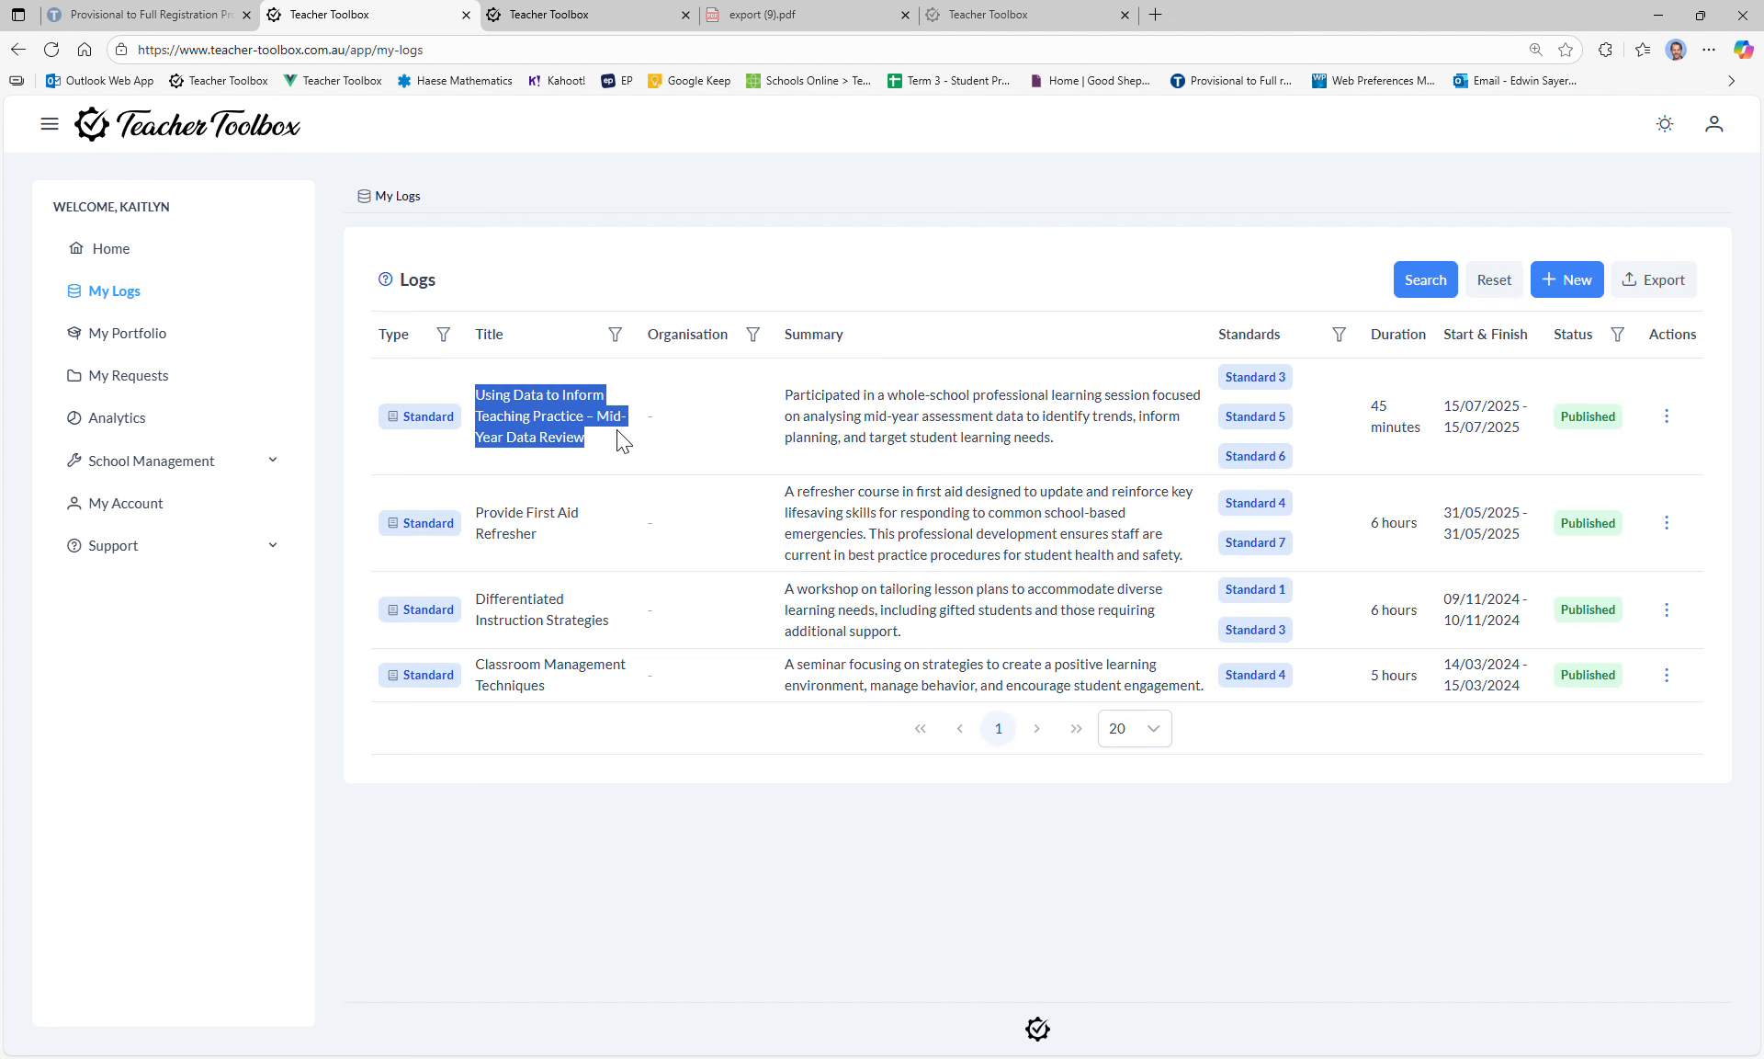
click(630, 452)
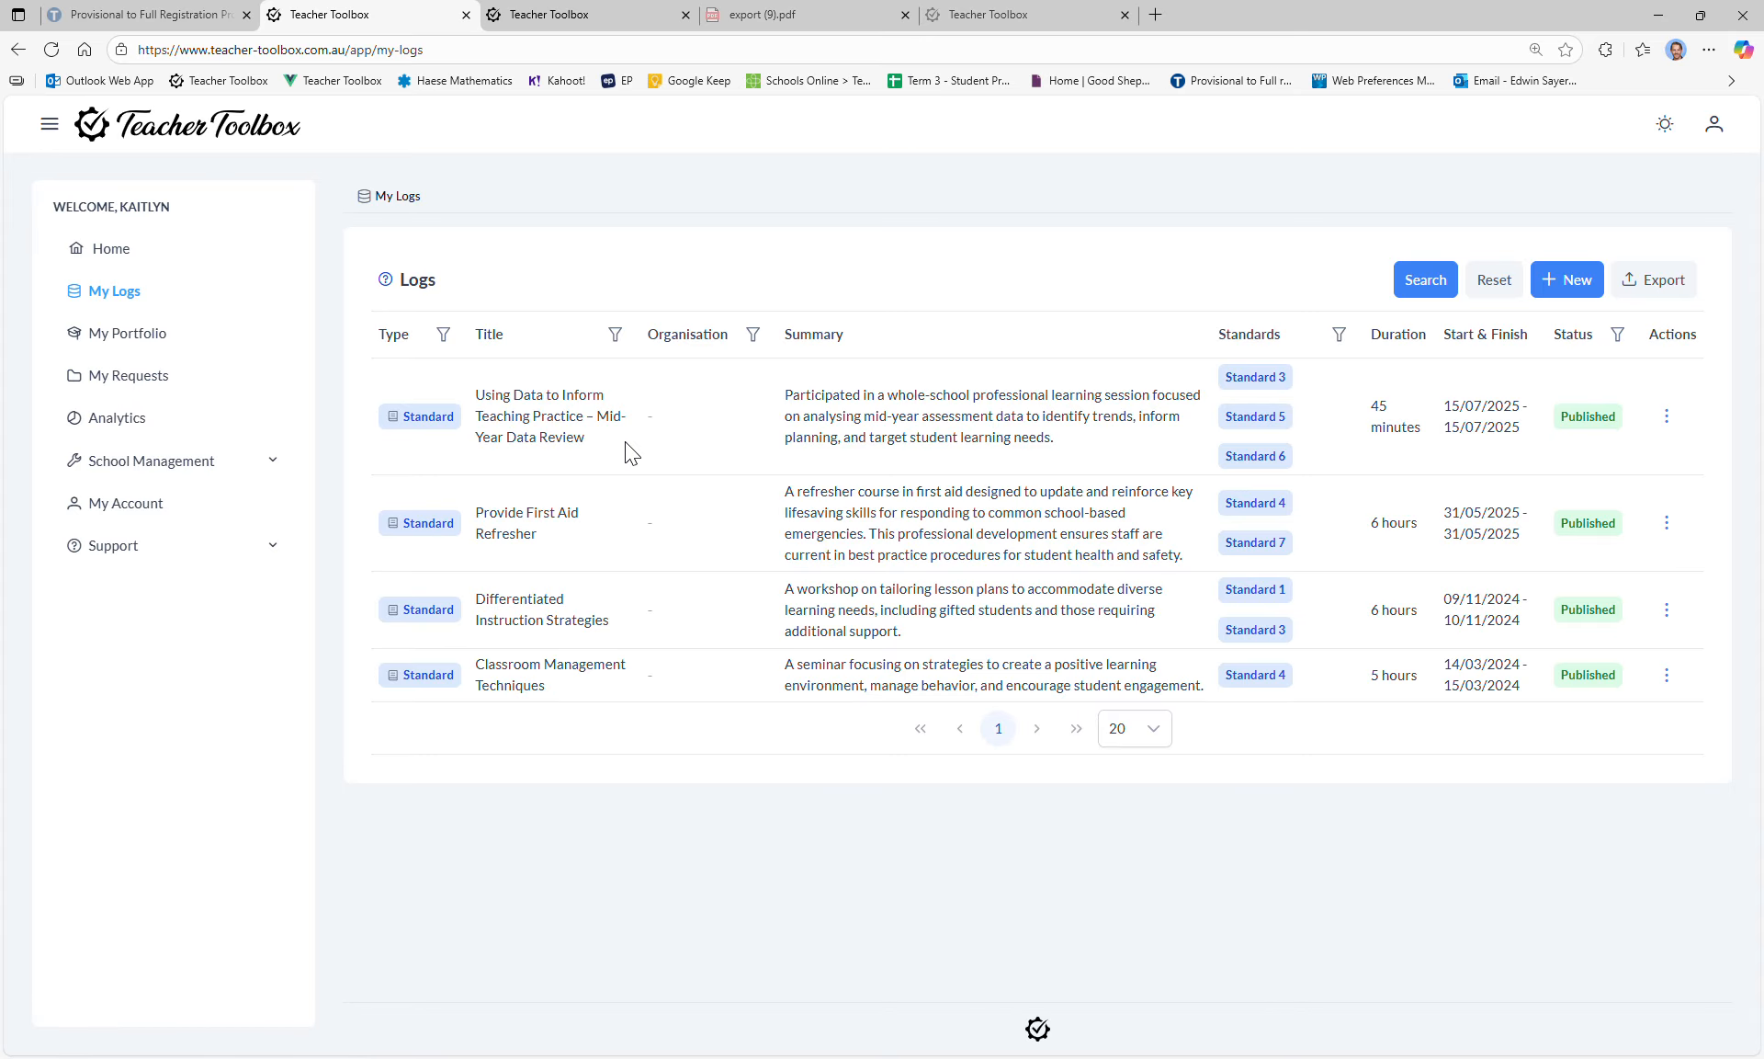
click(1567, 279)
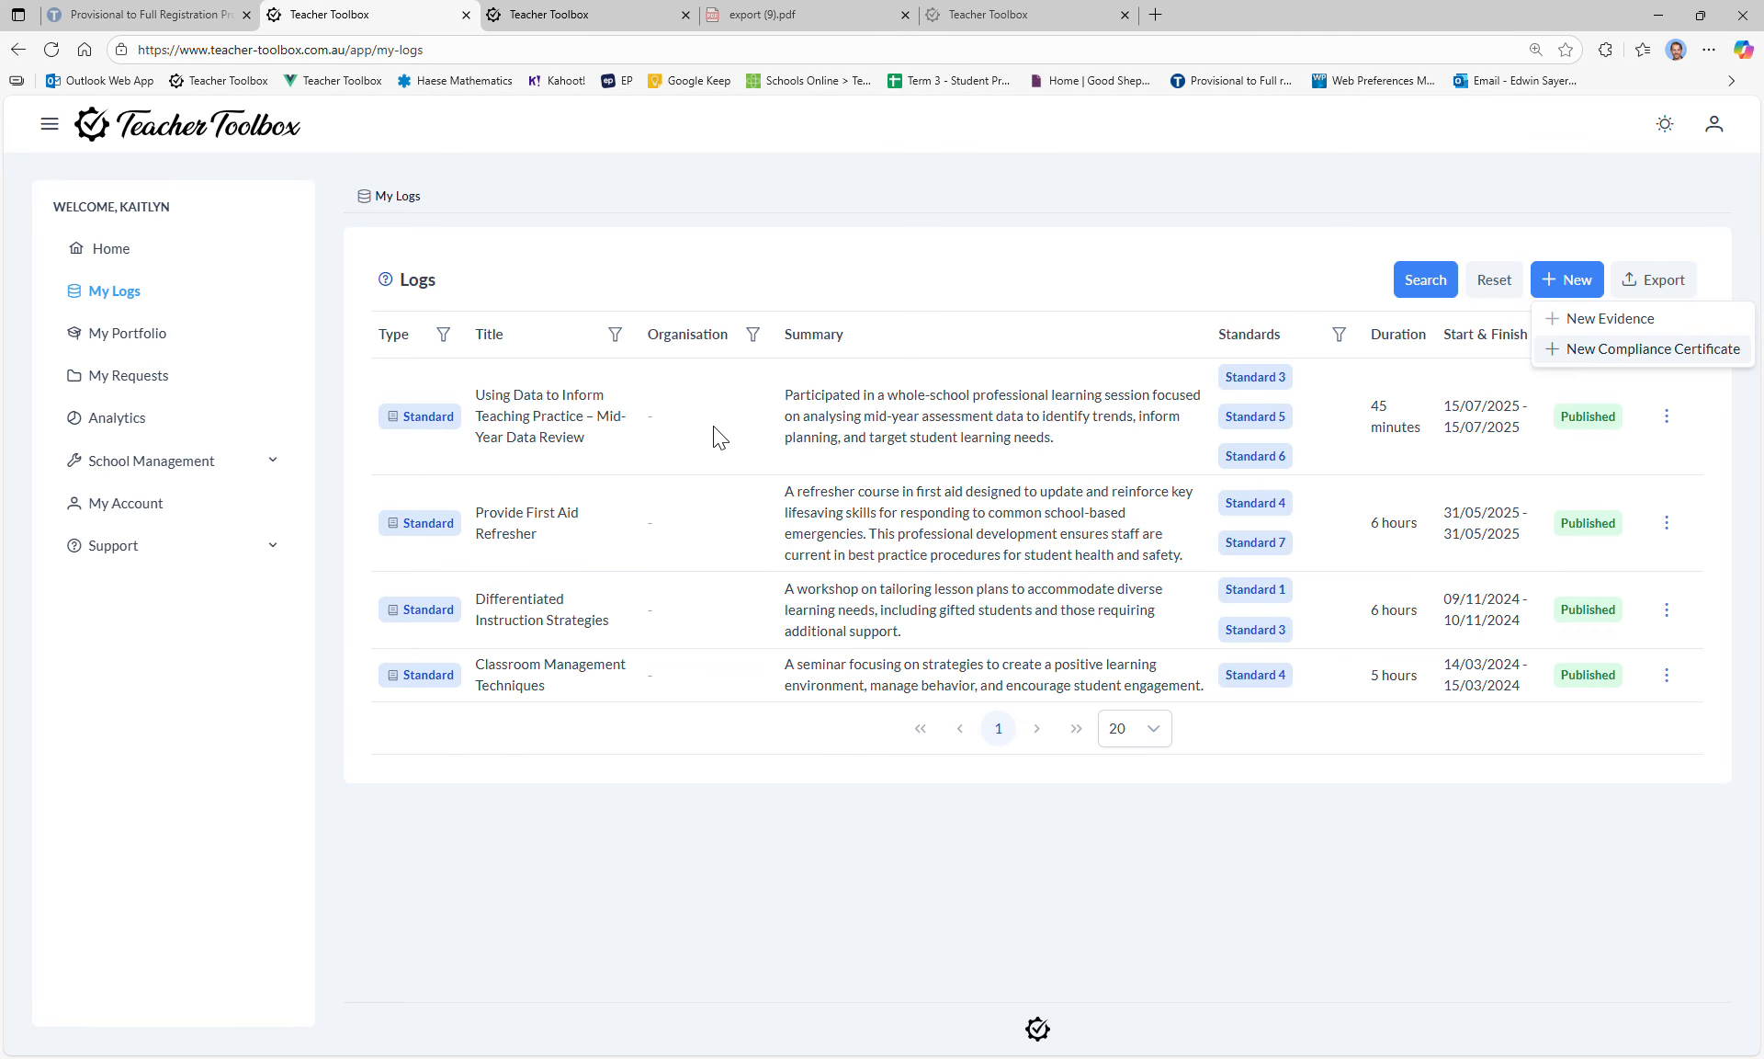
click(126, 265)
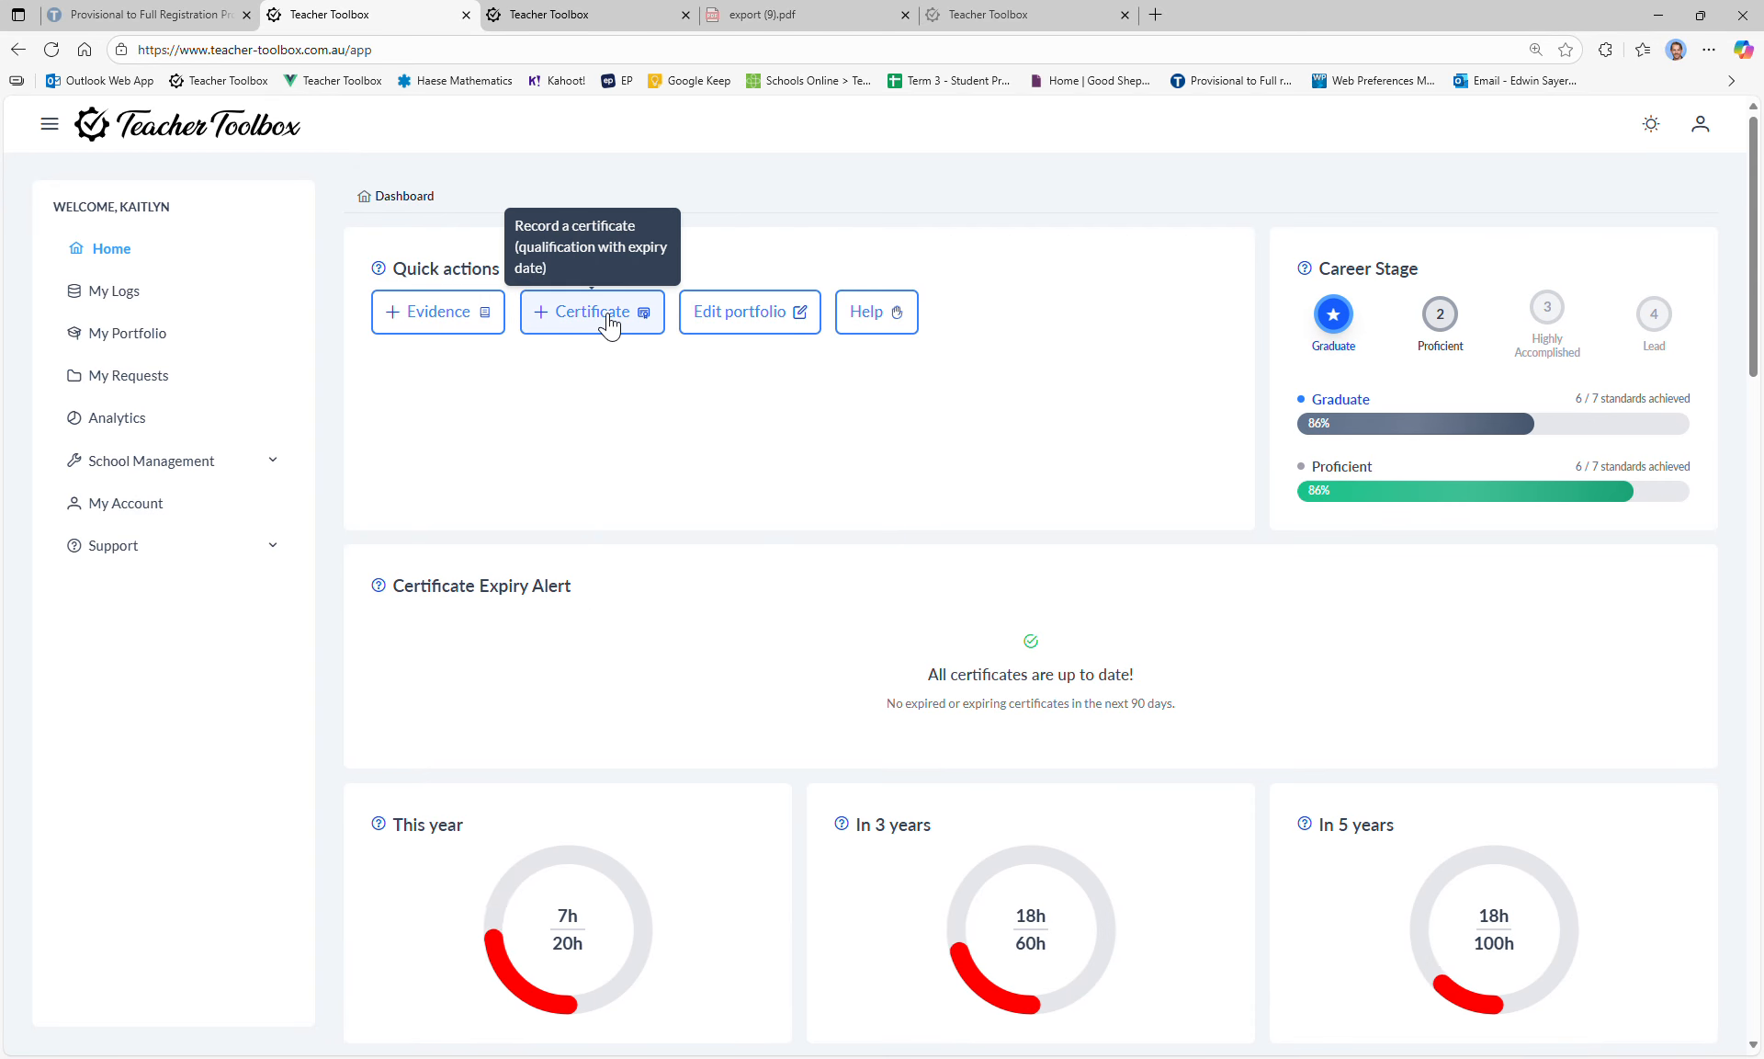
Step: Start a new certificate from the First Aid Course template with organisation FirstAidPro Australia
click(609, 323)
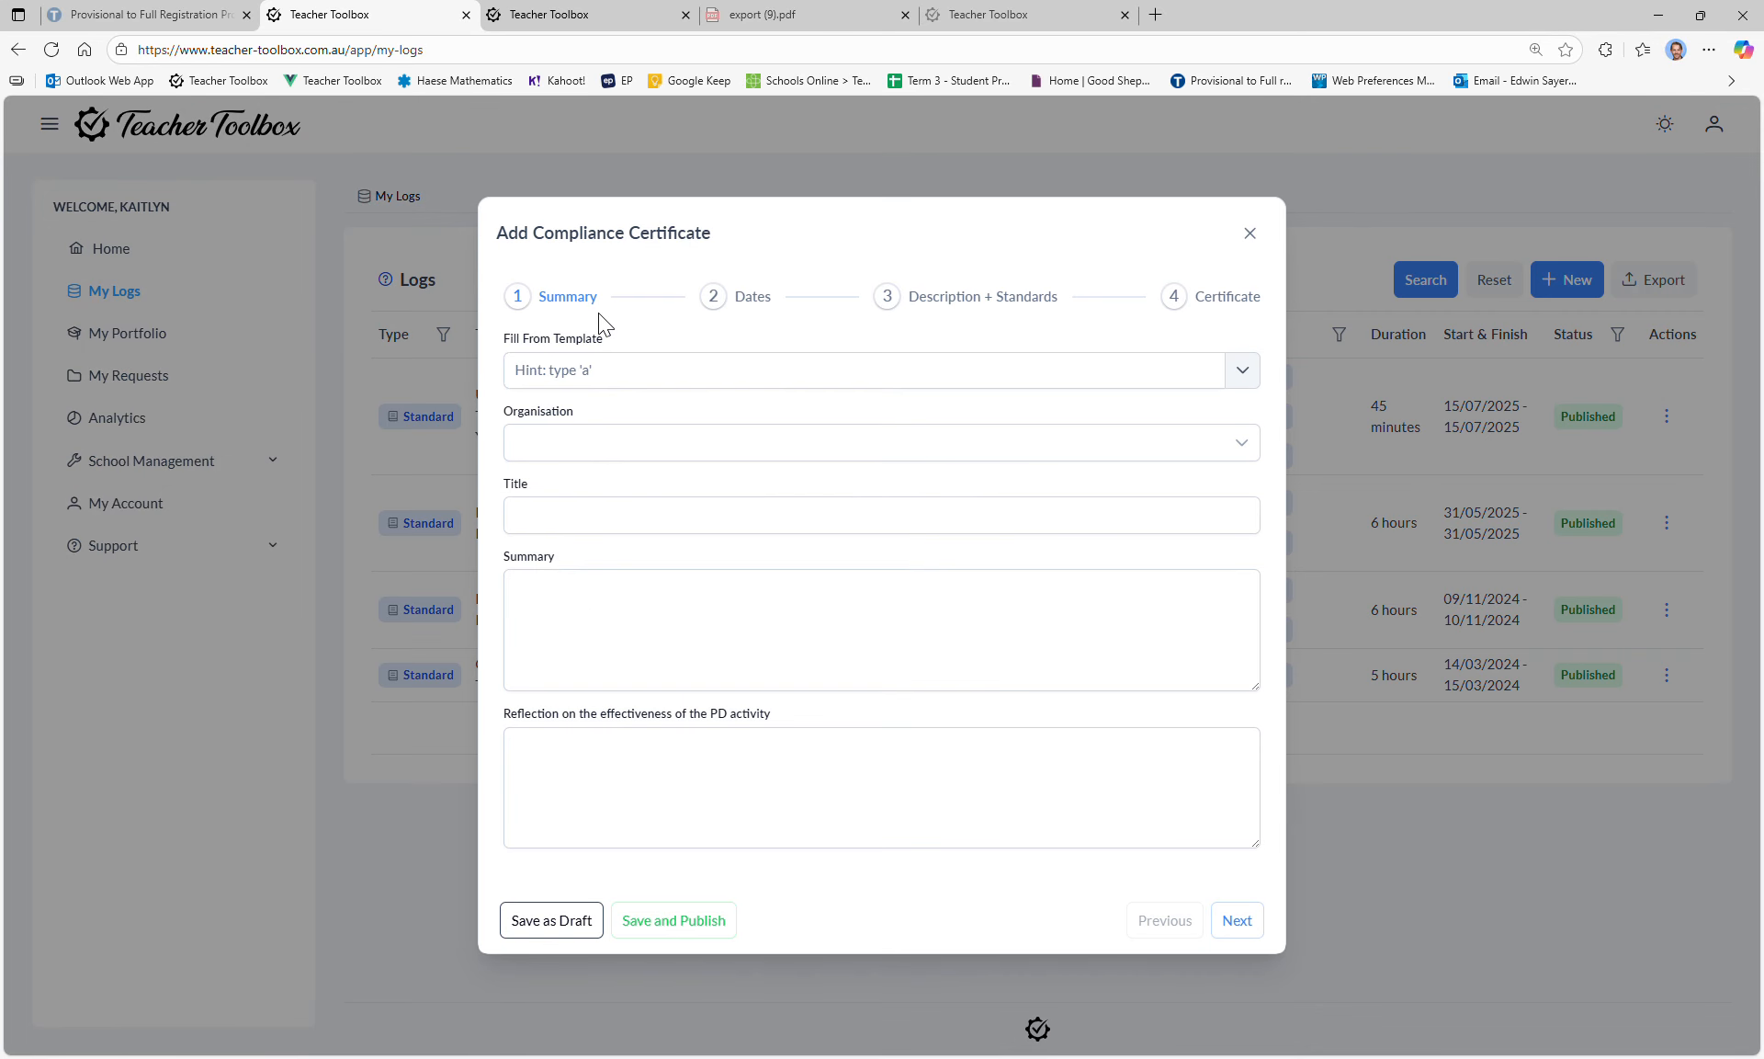
click(1242, 371)
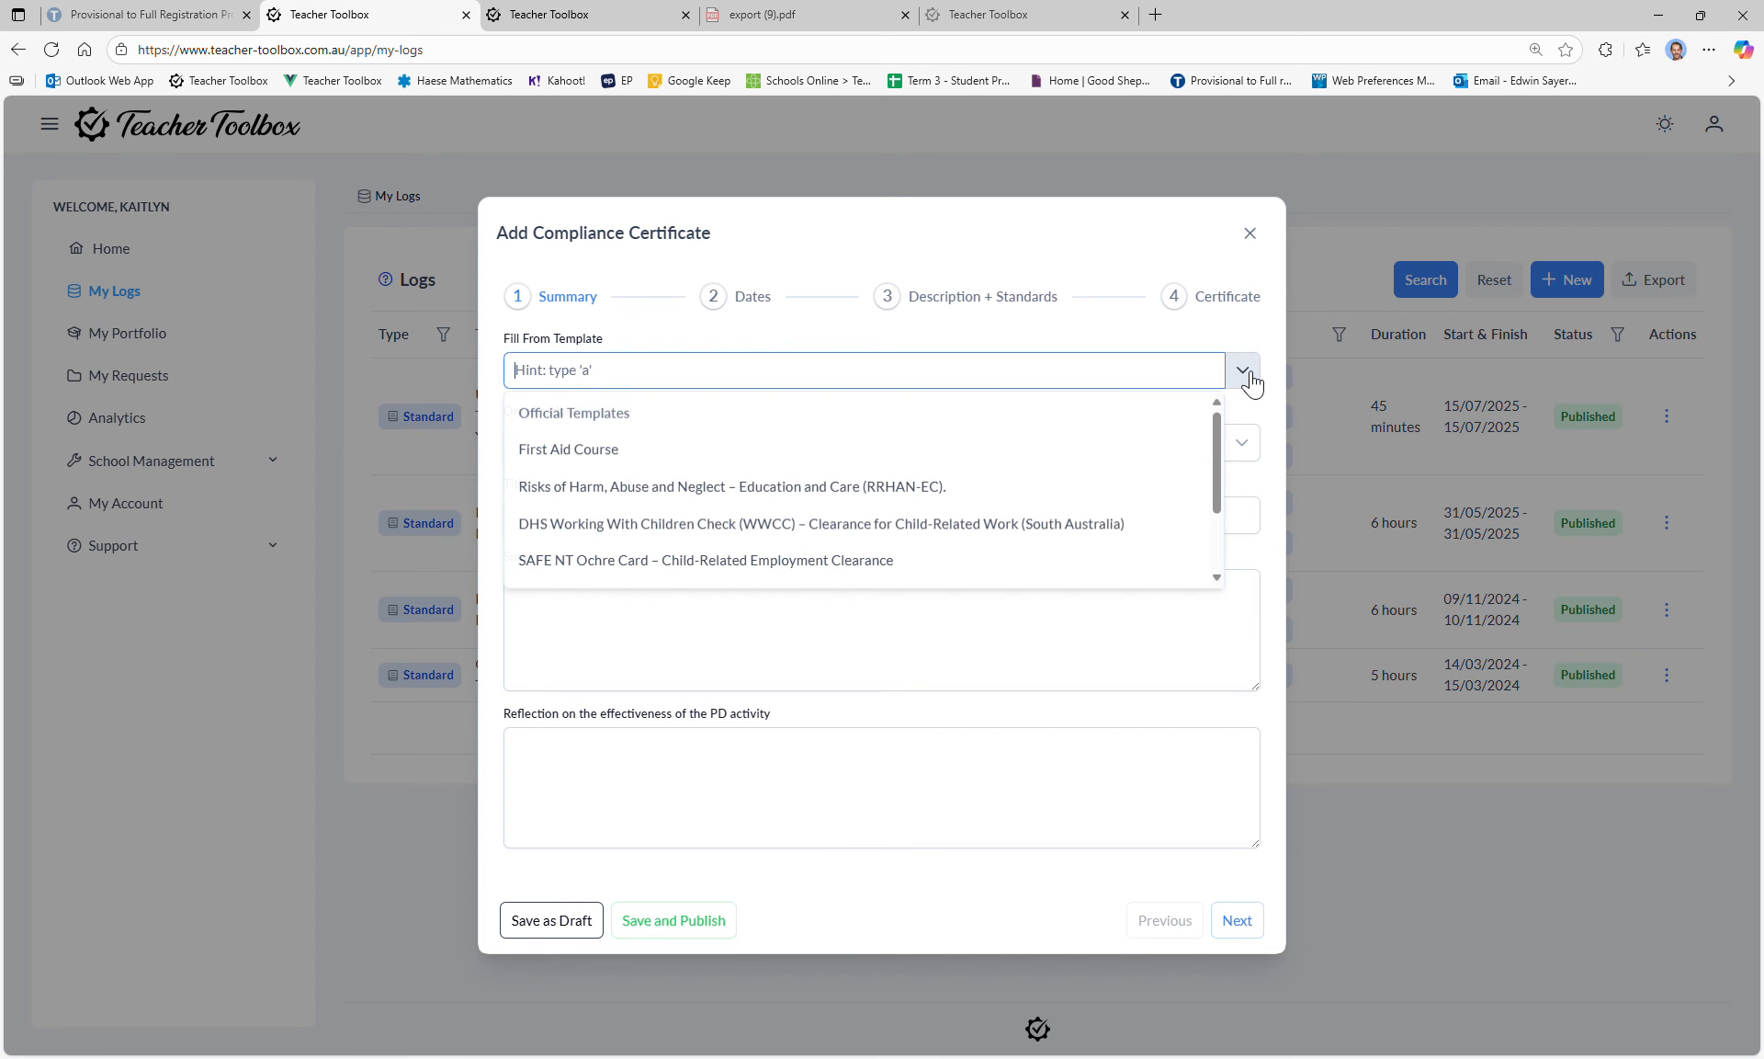
click(597, 453)
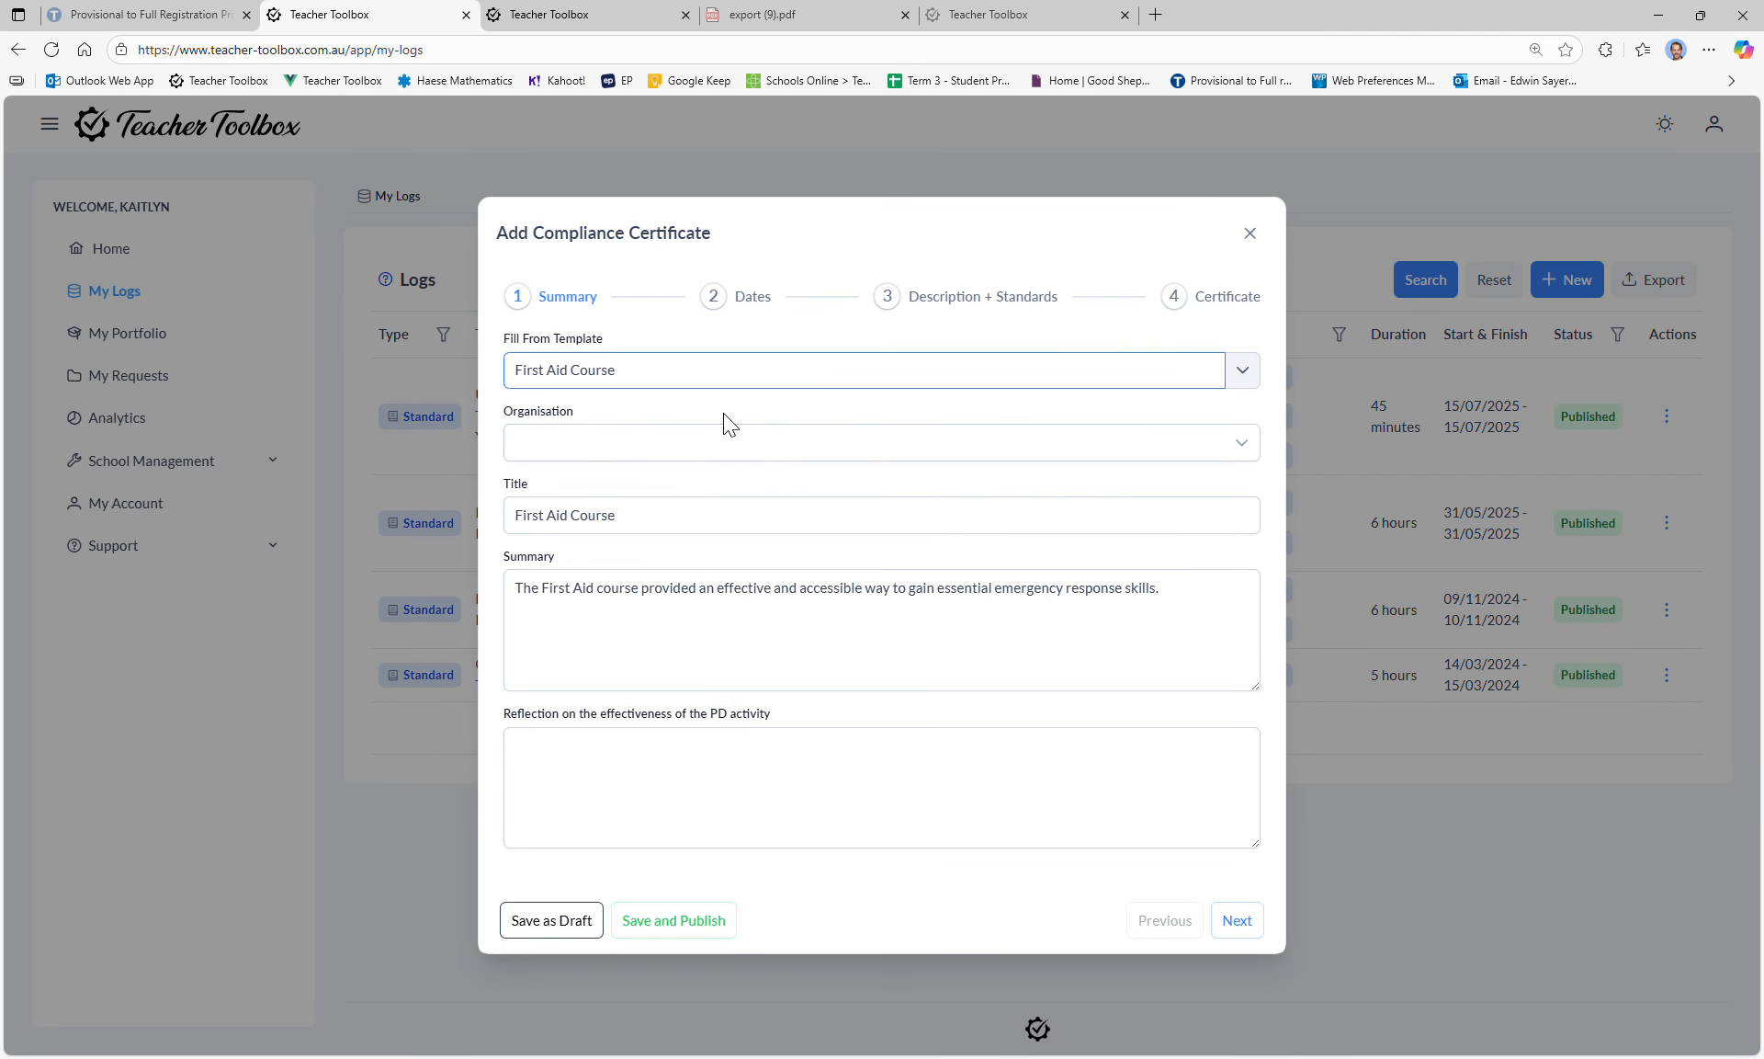
click(670, 444)
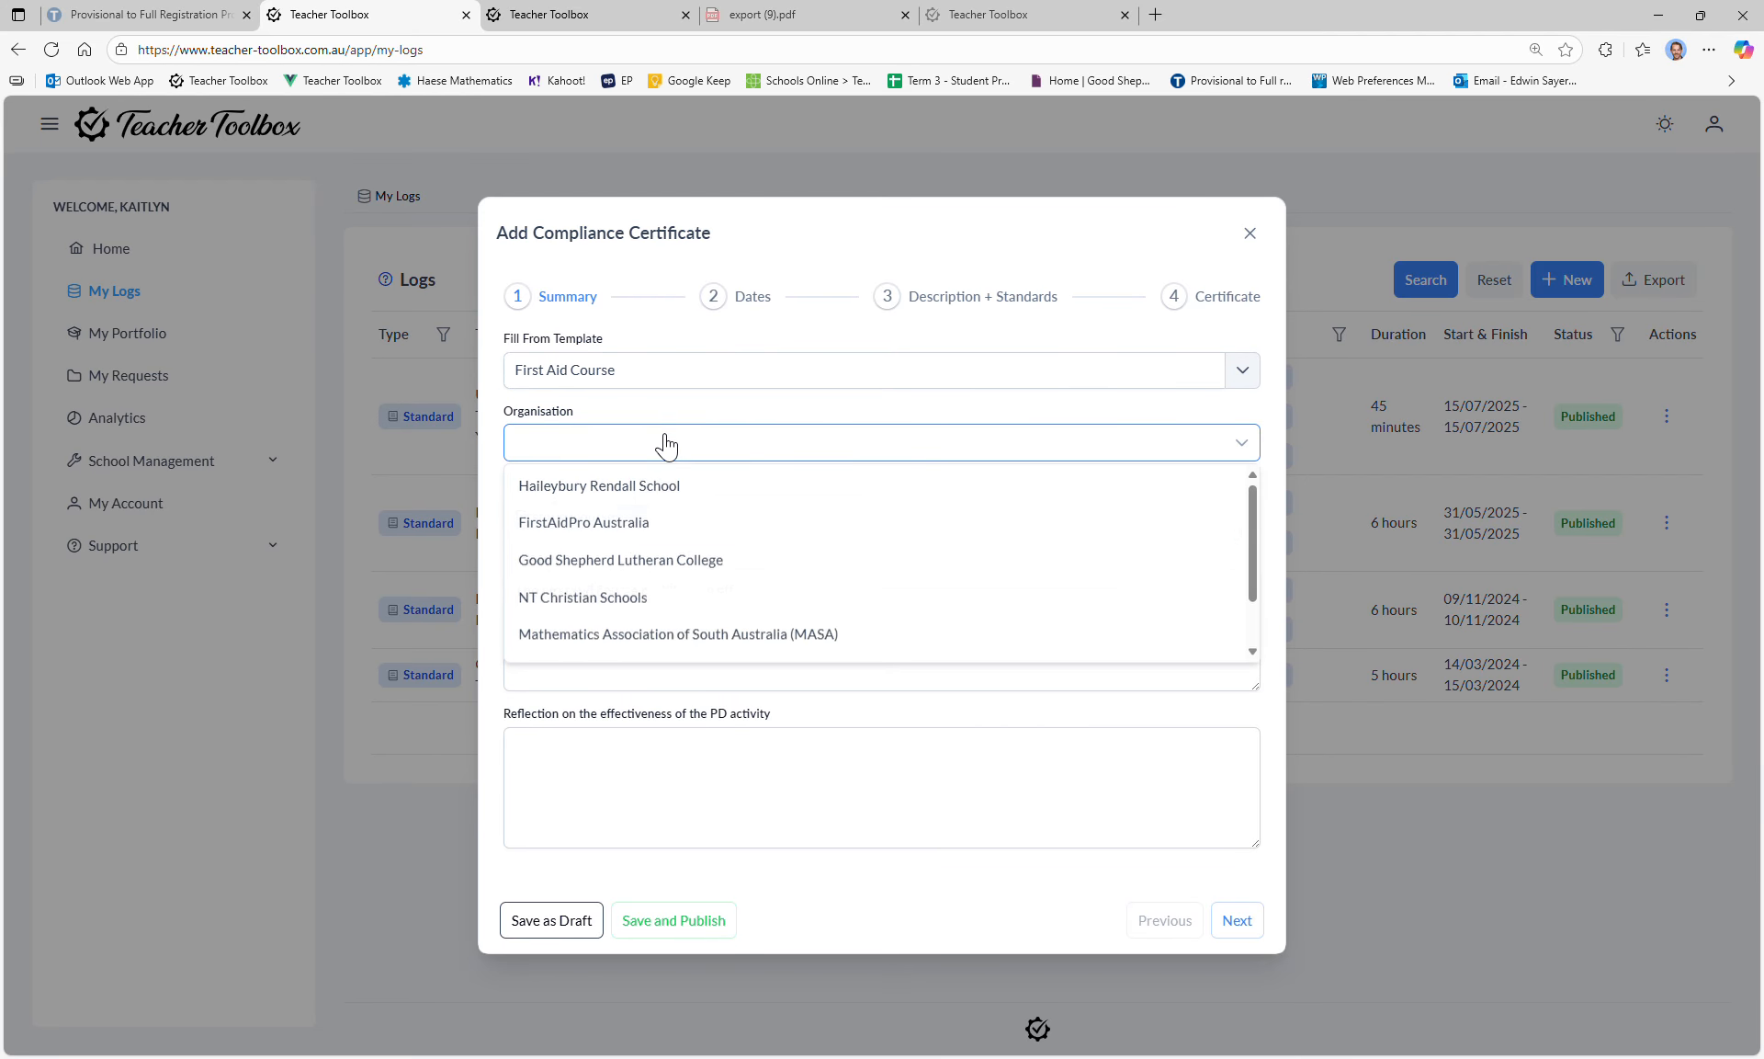
click(637, 528)
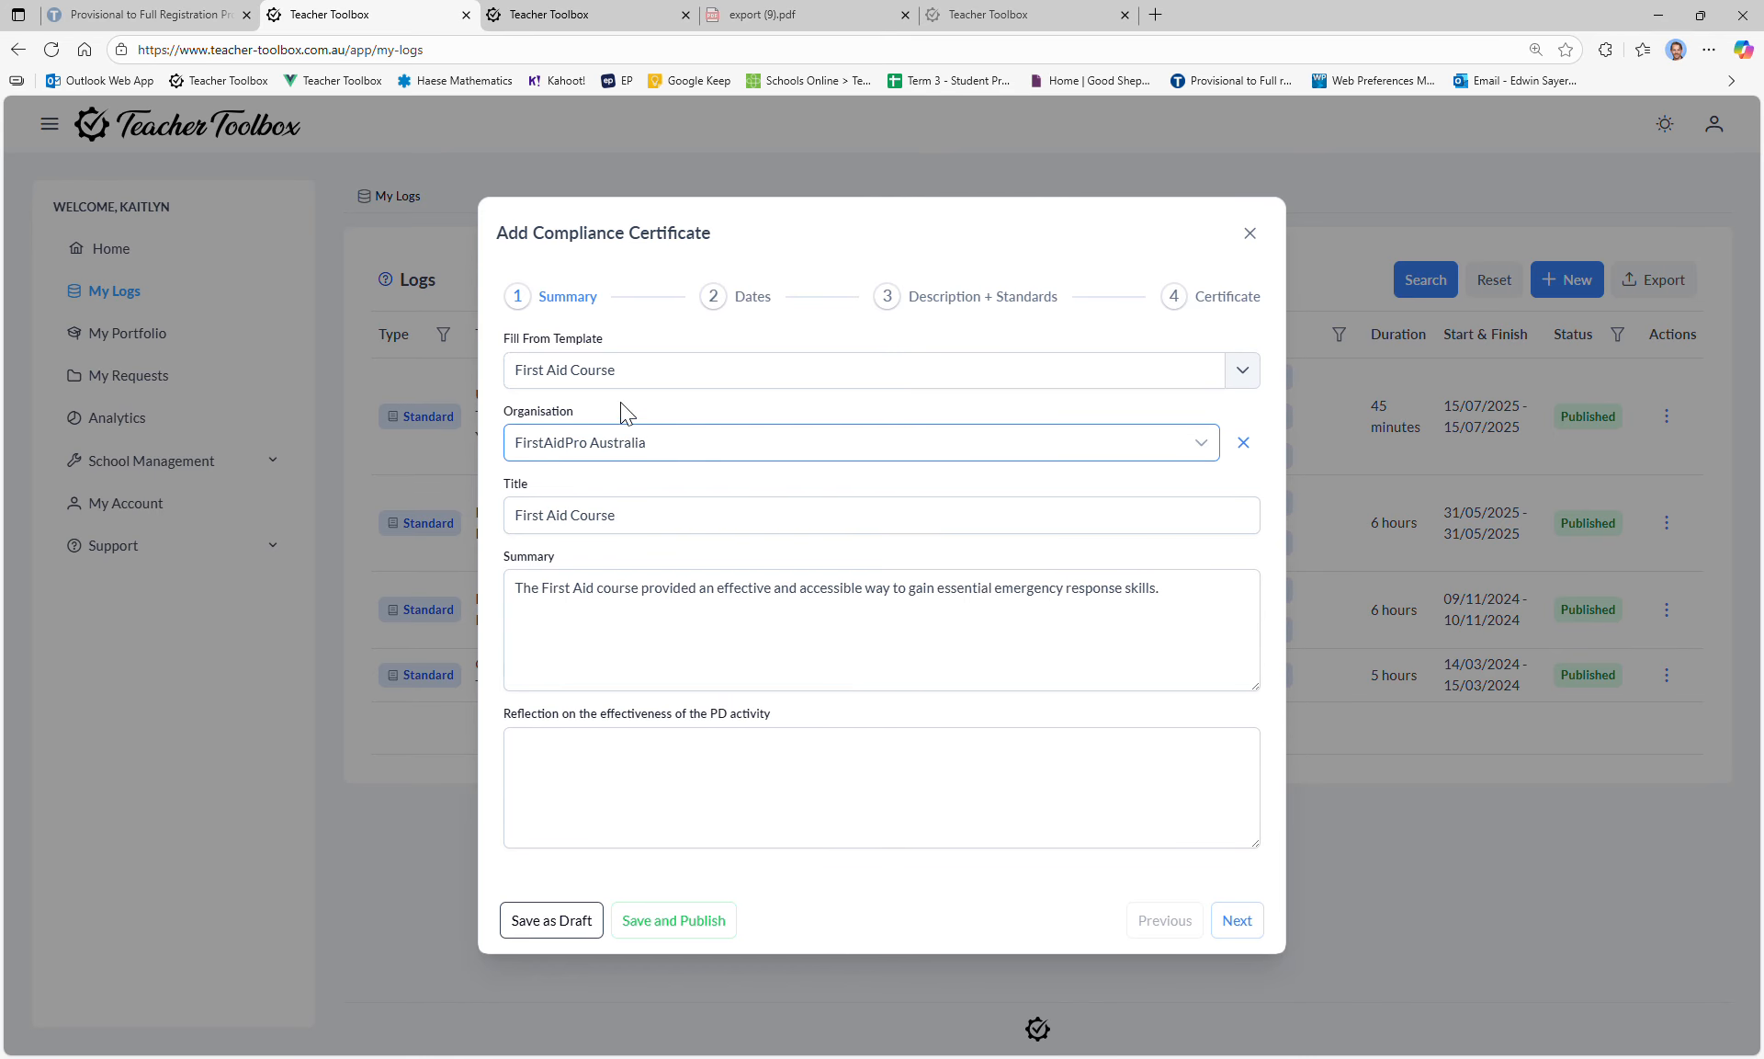
Step: Attach Dummy certificate.pdf on the Certificate step and publish the certificate
click(735, 303)
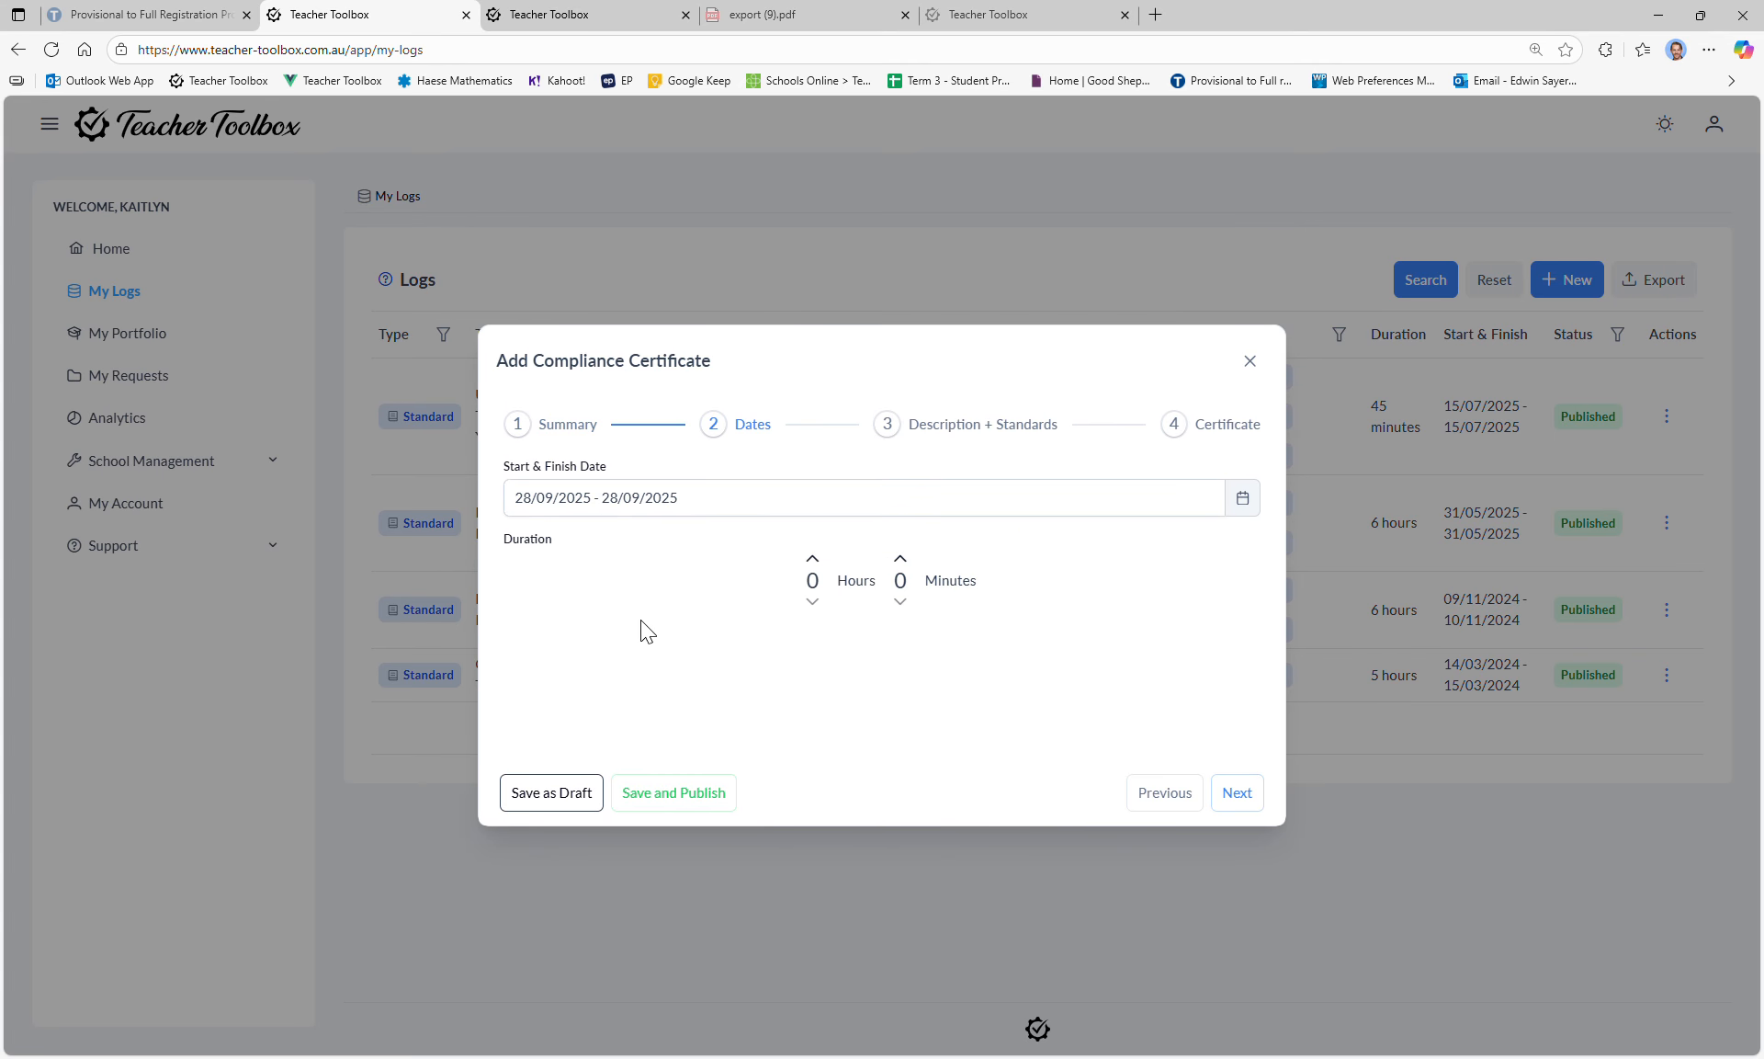
click(971, 429)
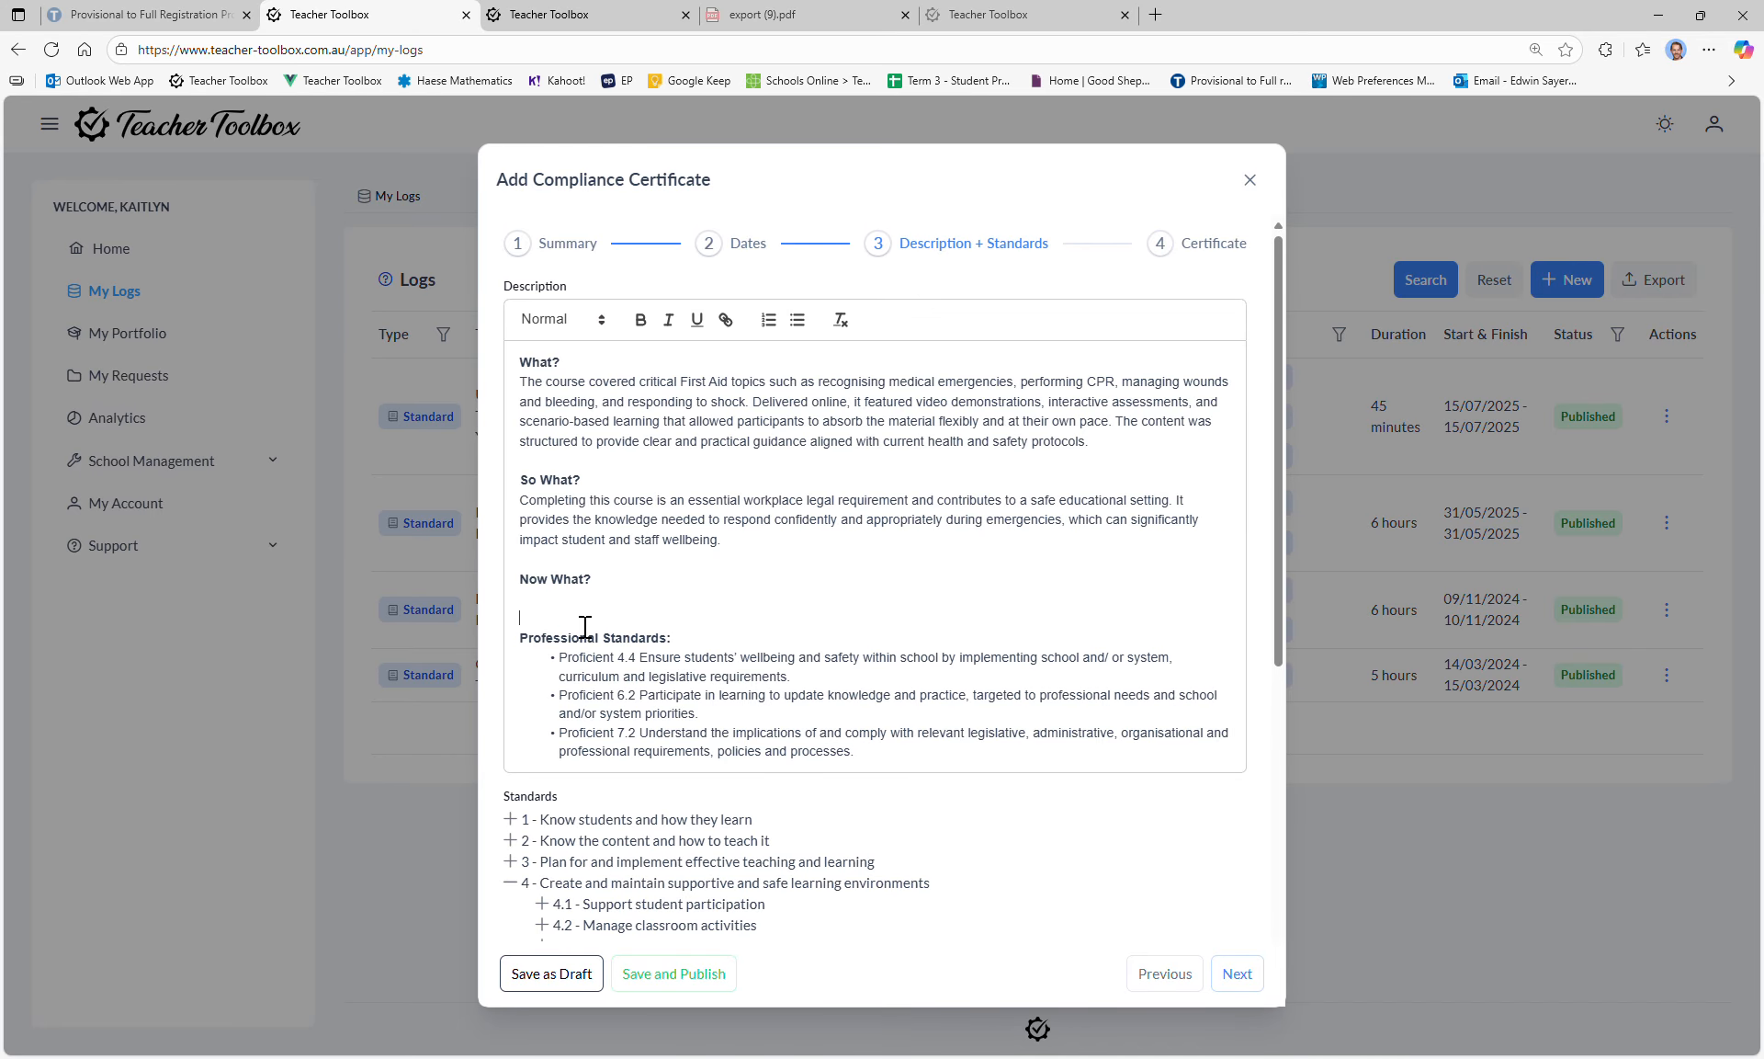
click(616, 242)
click(587, 753)
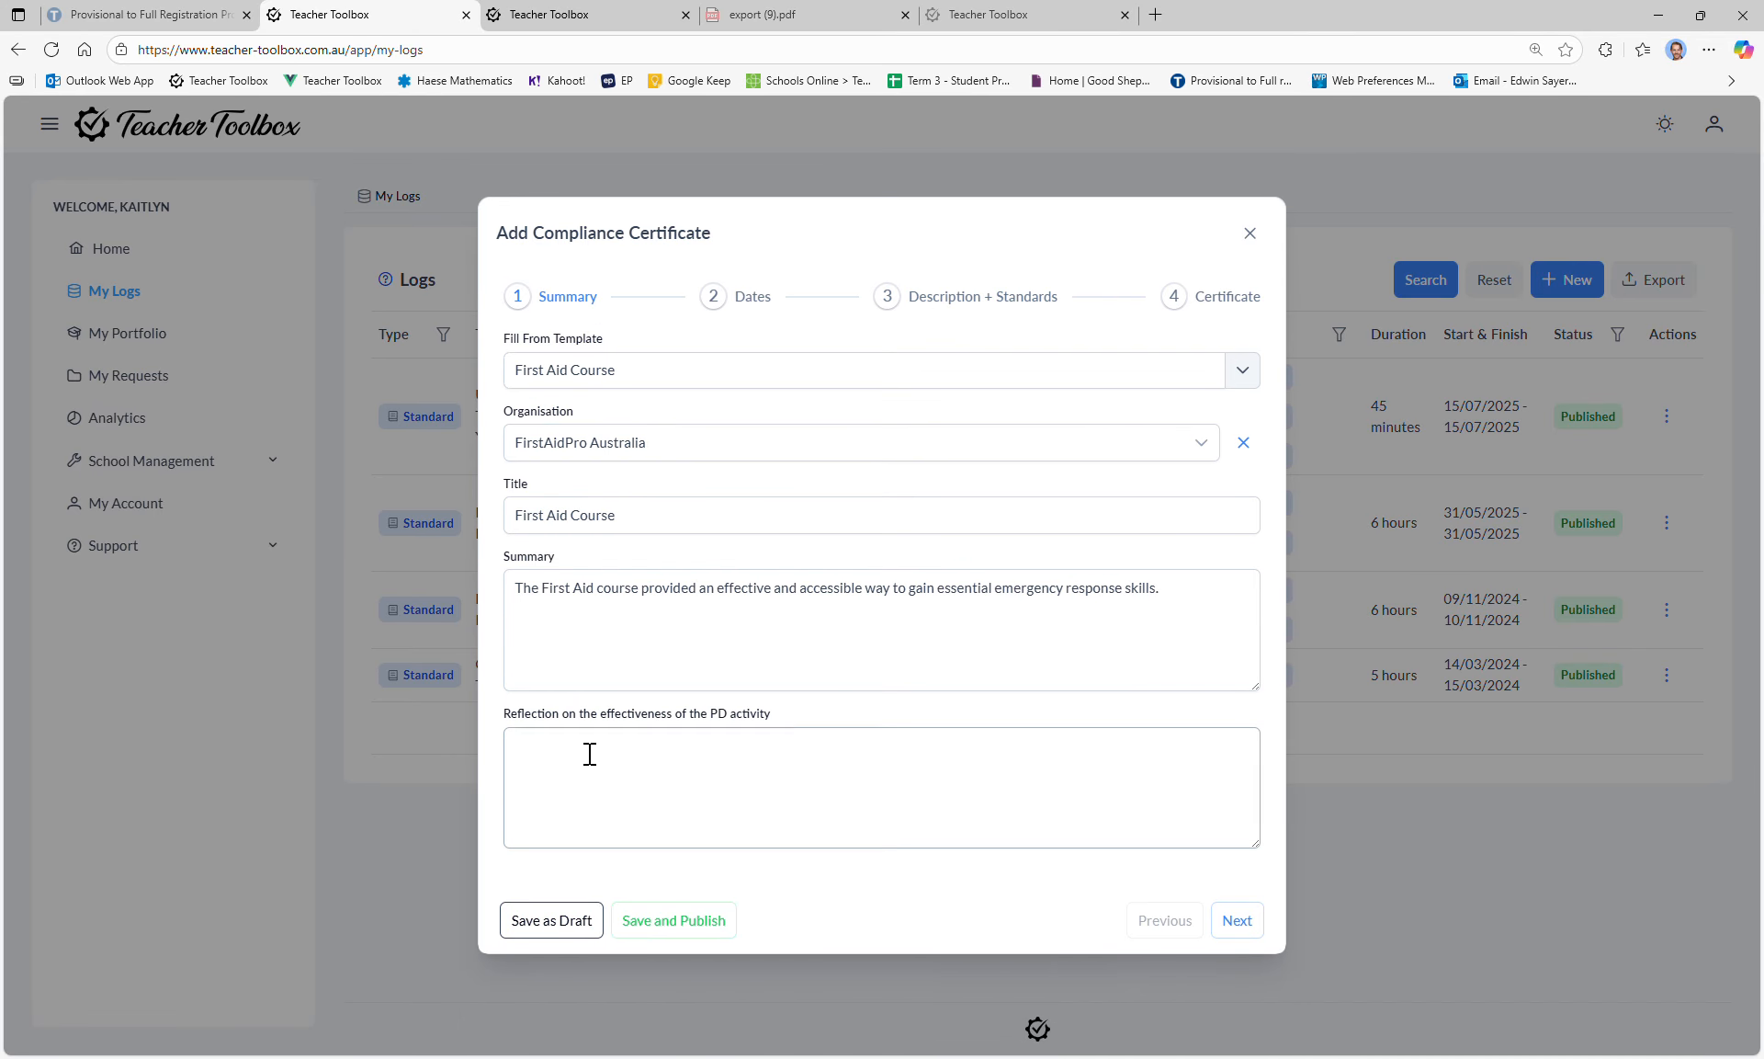
click(1227, 302)
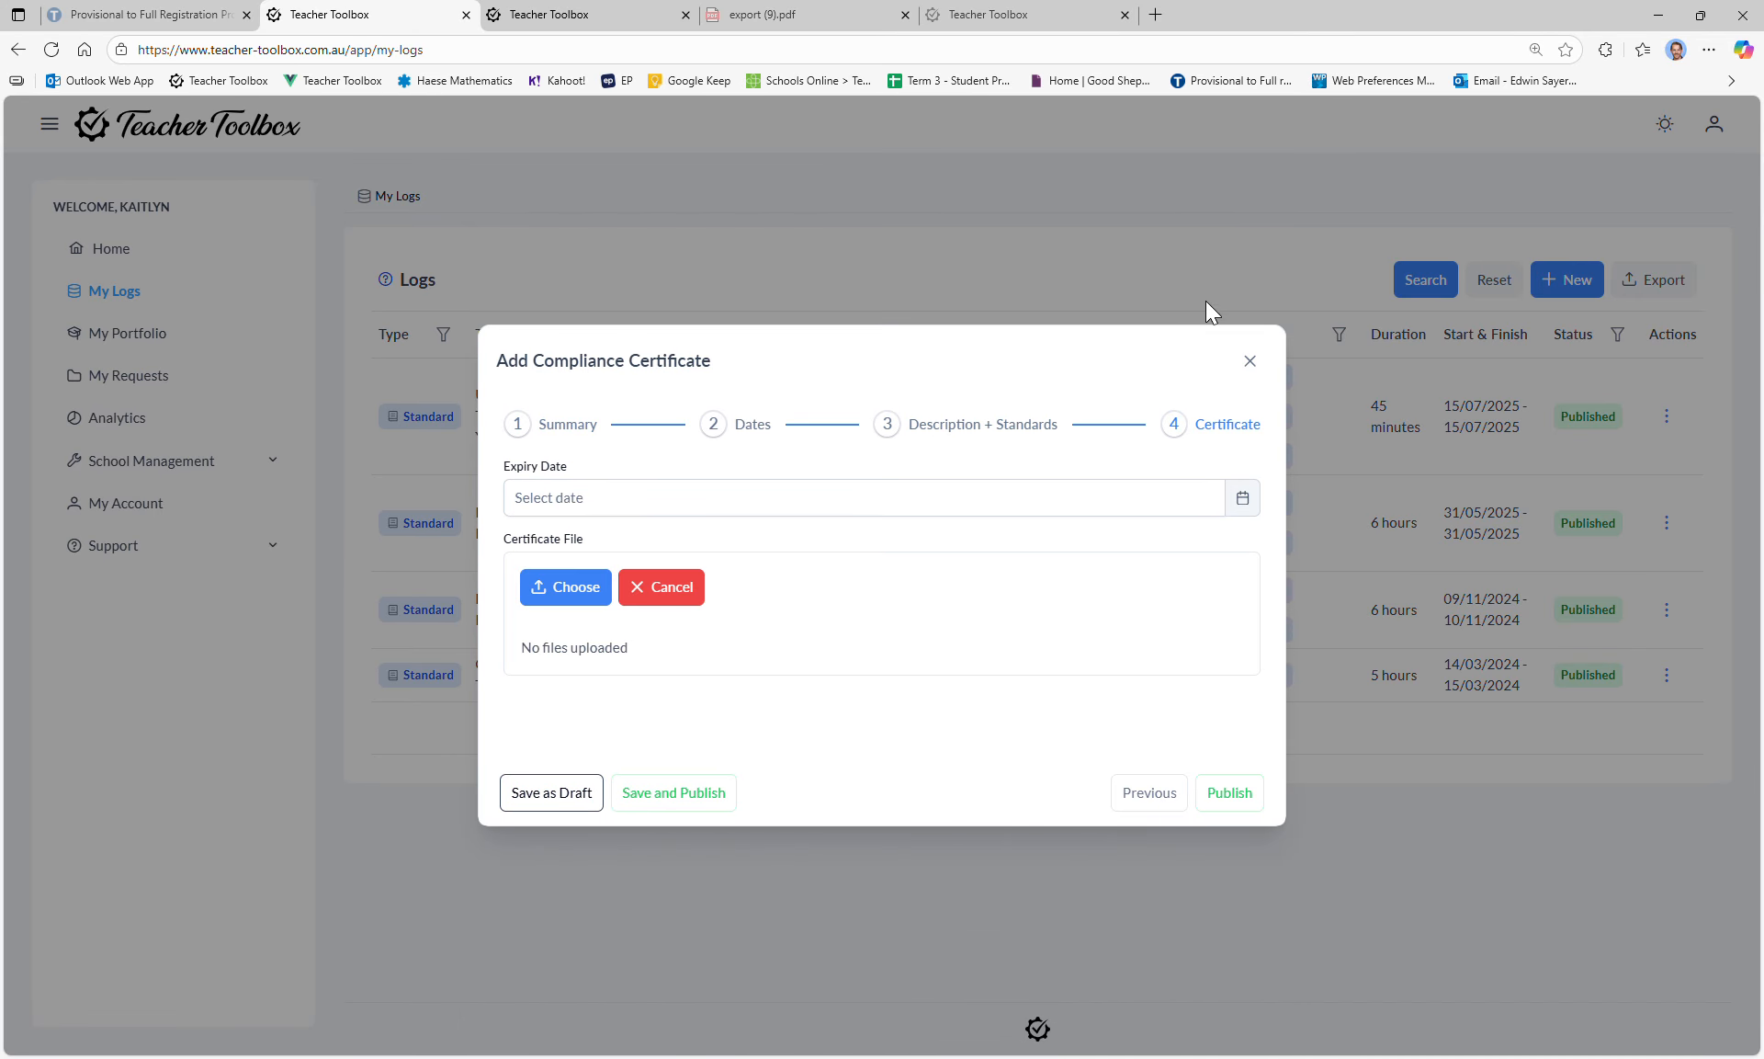
click(559, 587)
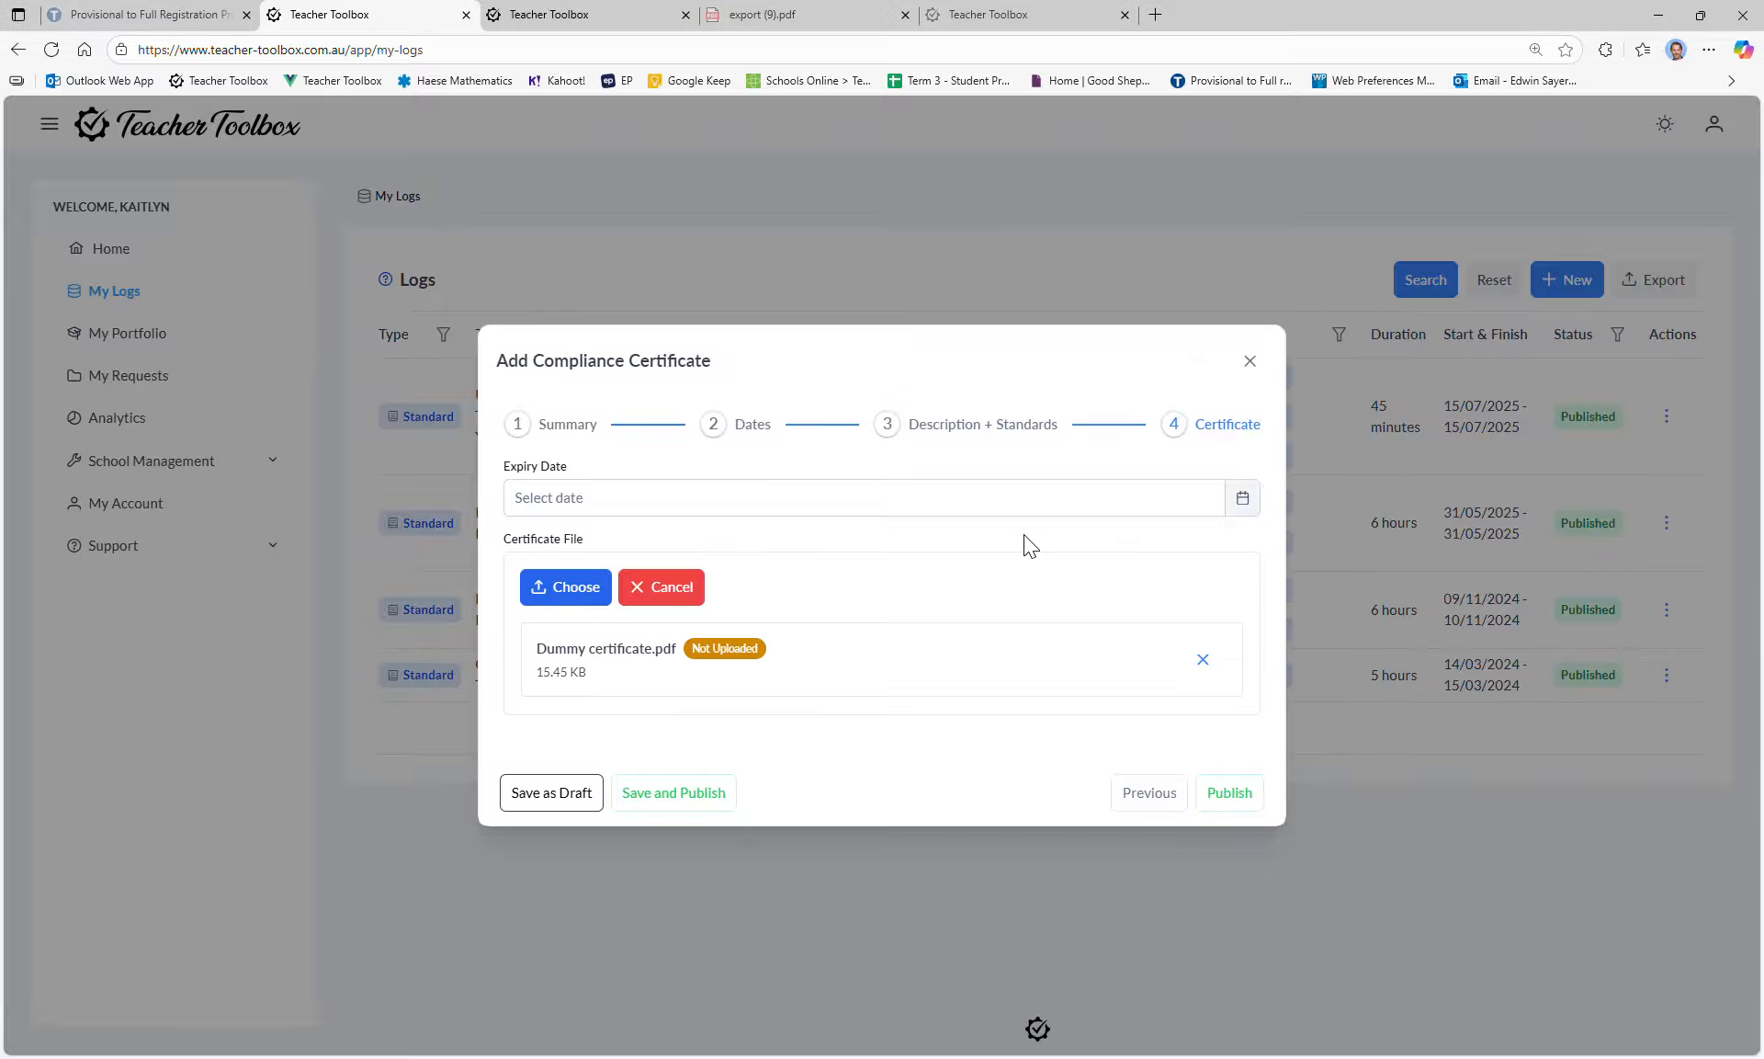
click(1256, 794)
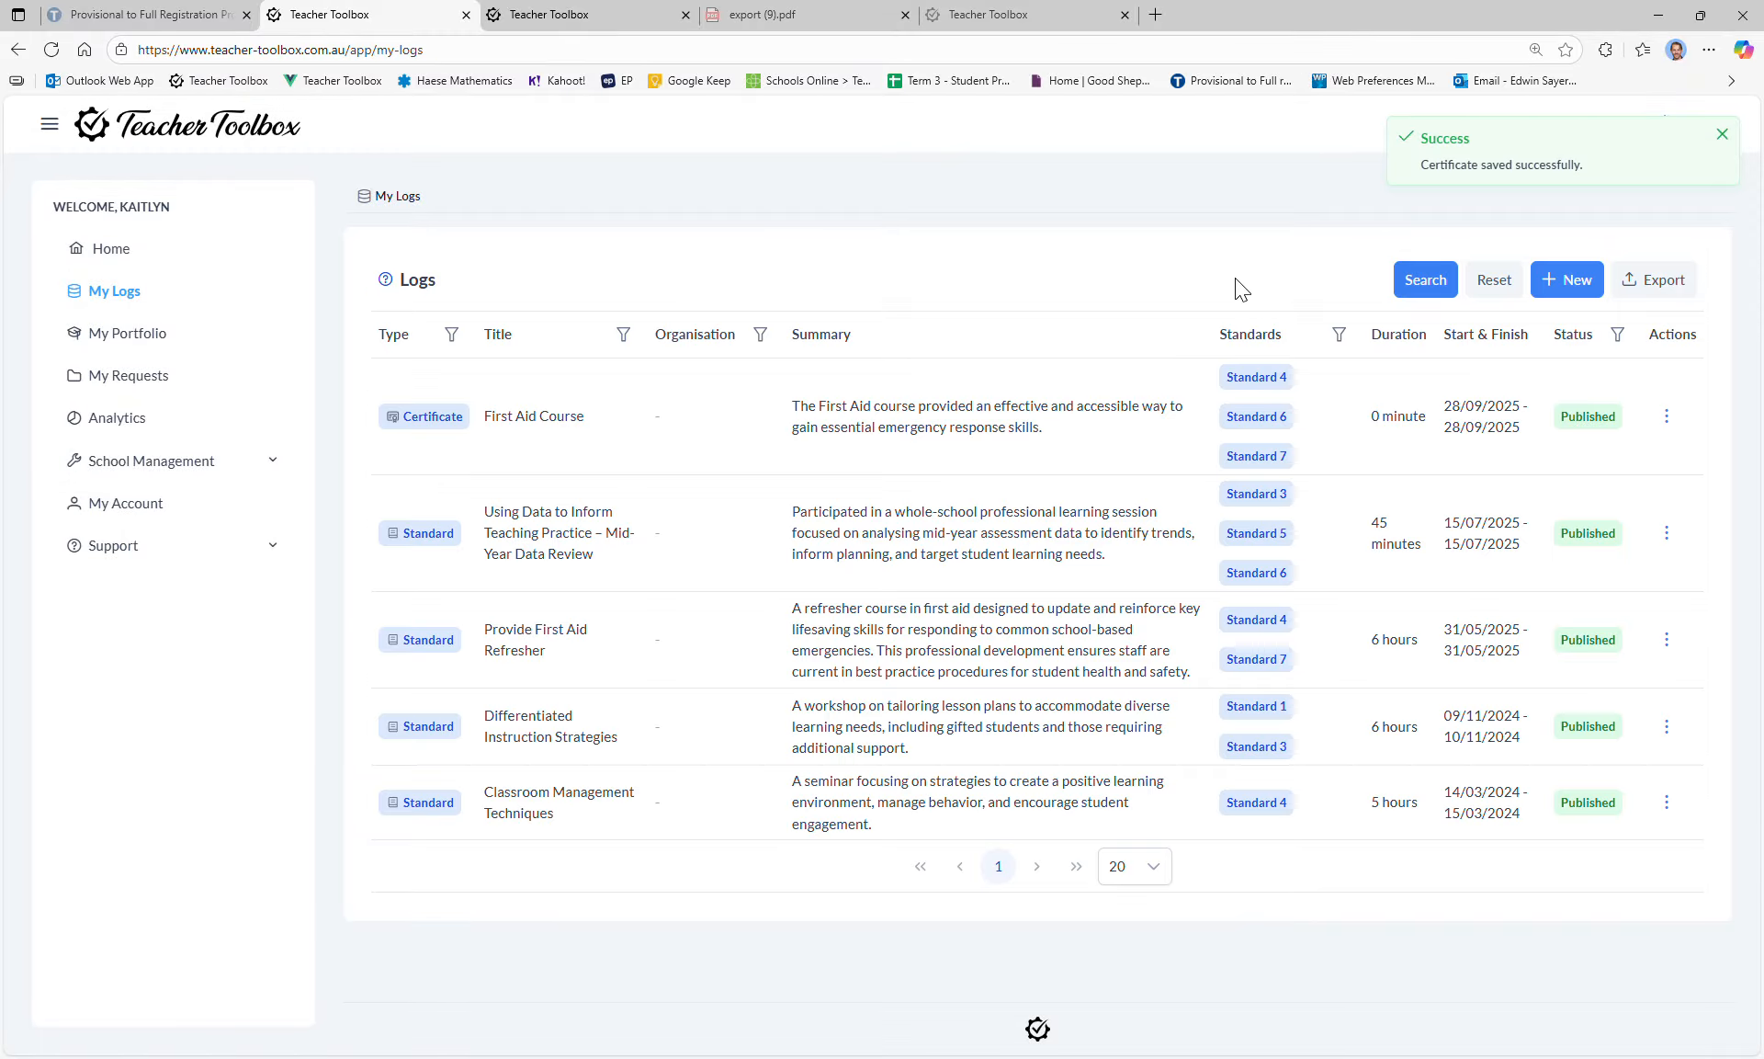
Step: Open the First Aid Course certificate, close it unchanged, and glance over the dashboard
click(1669, 417)
click(1610, 466)
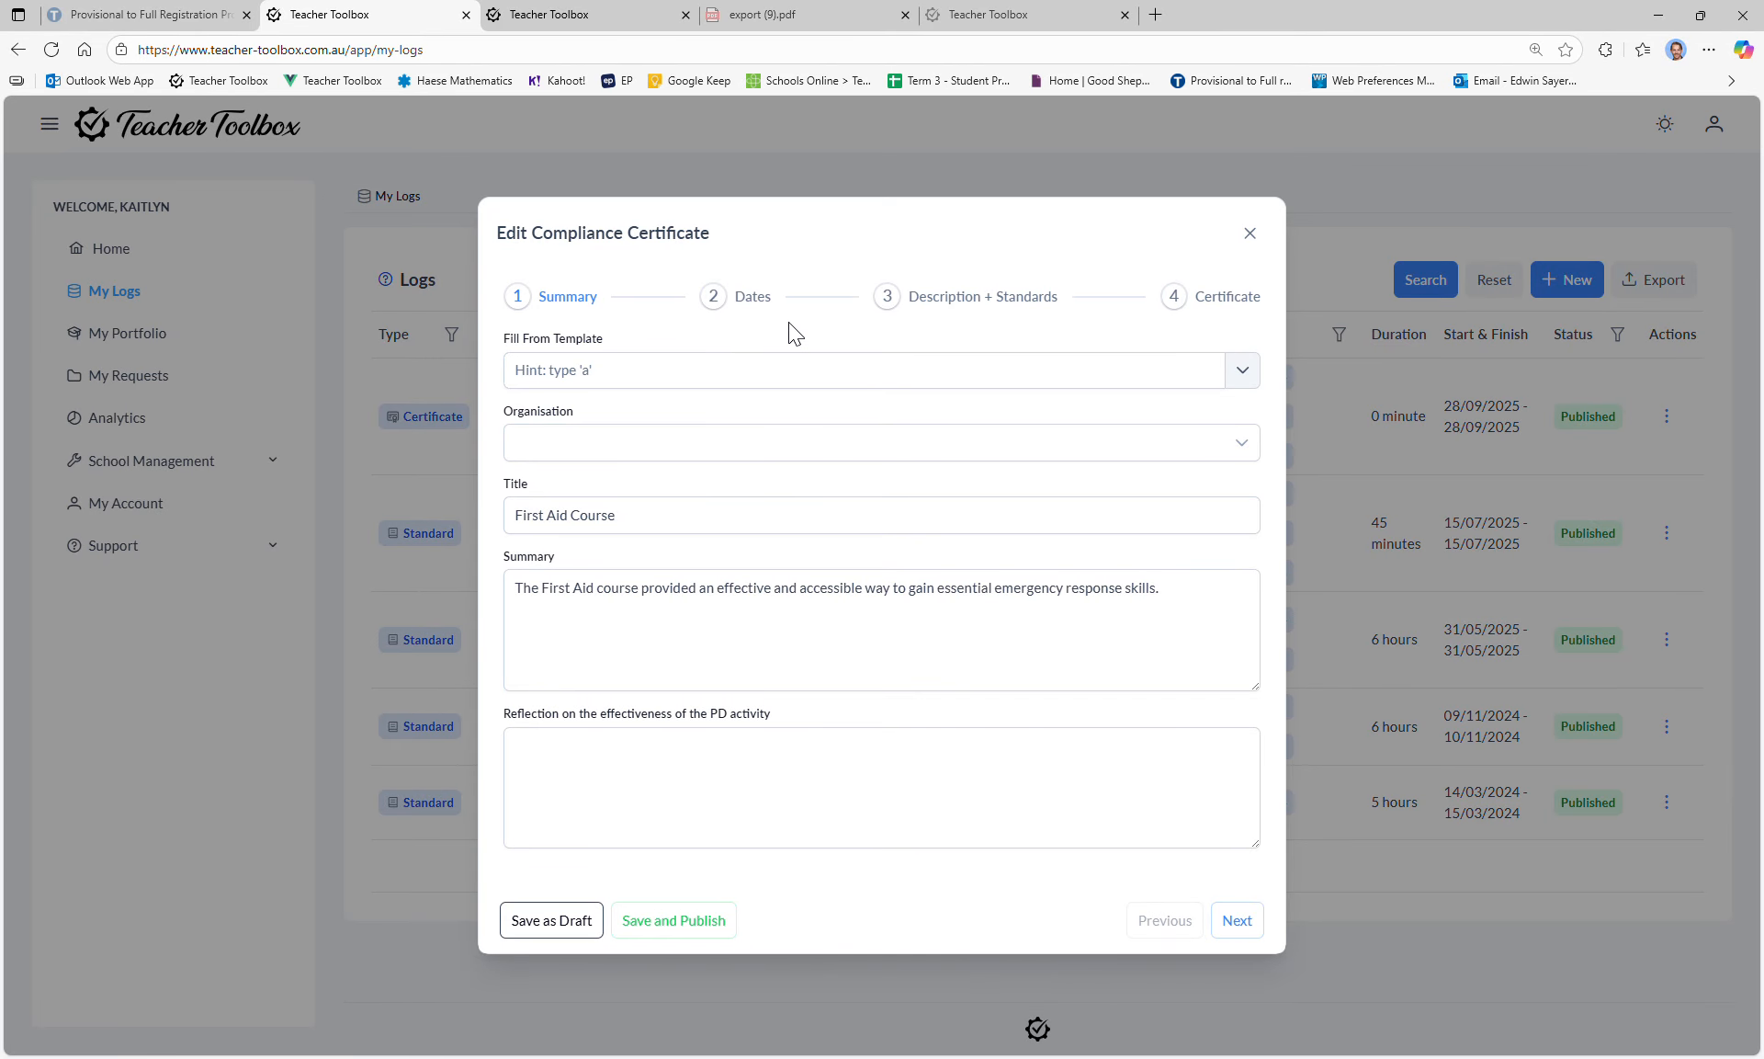
click(1251, 234)
click(138, 266)
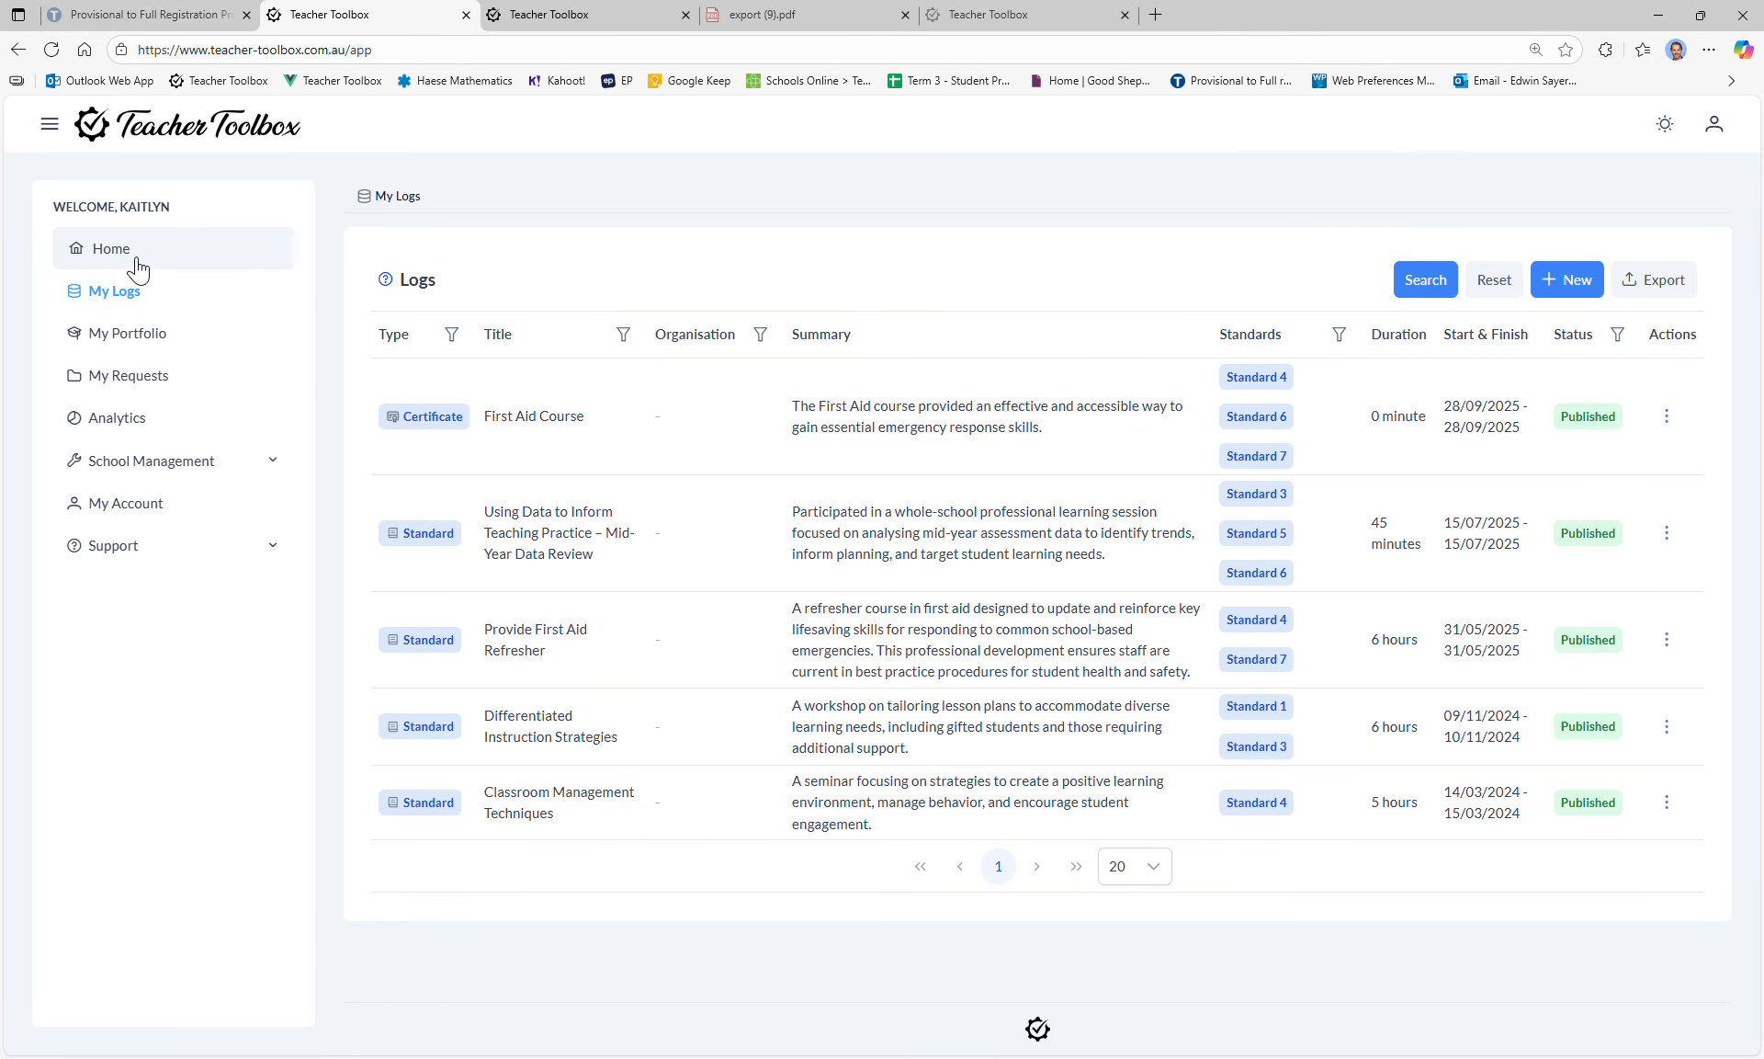
scroll(1095, 485, down, 15)
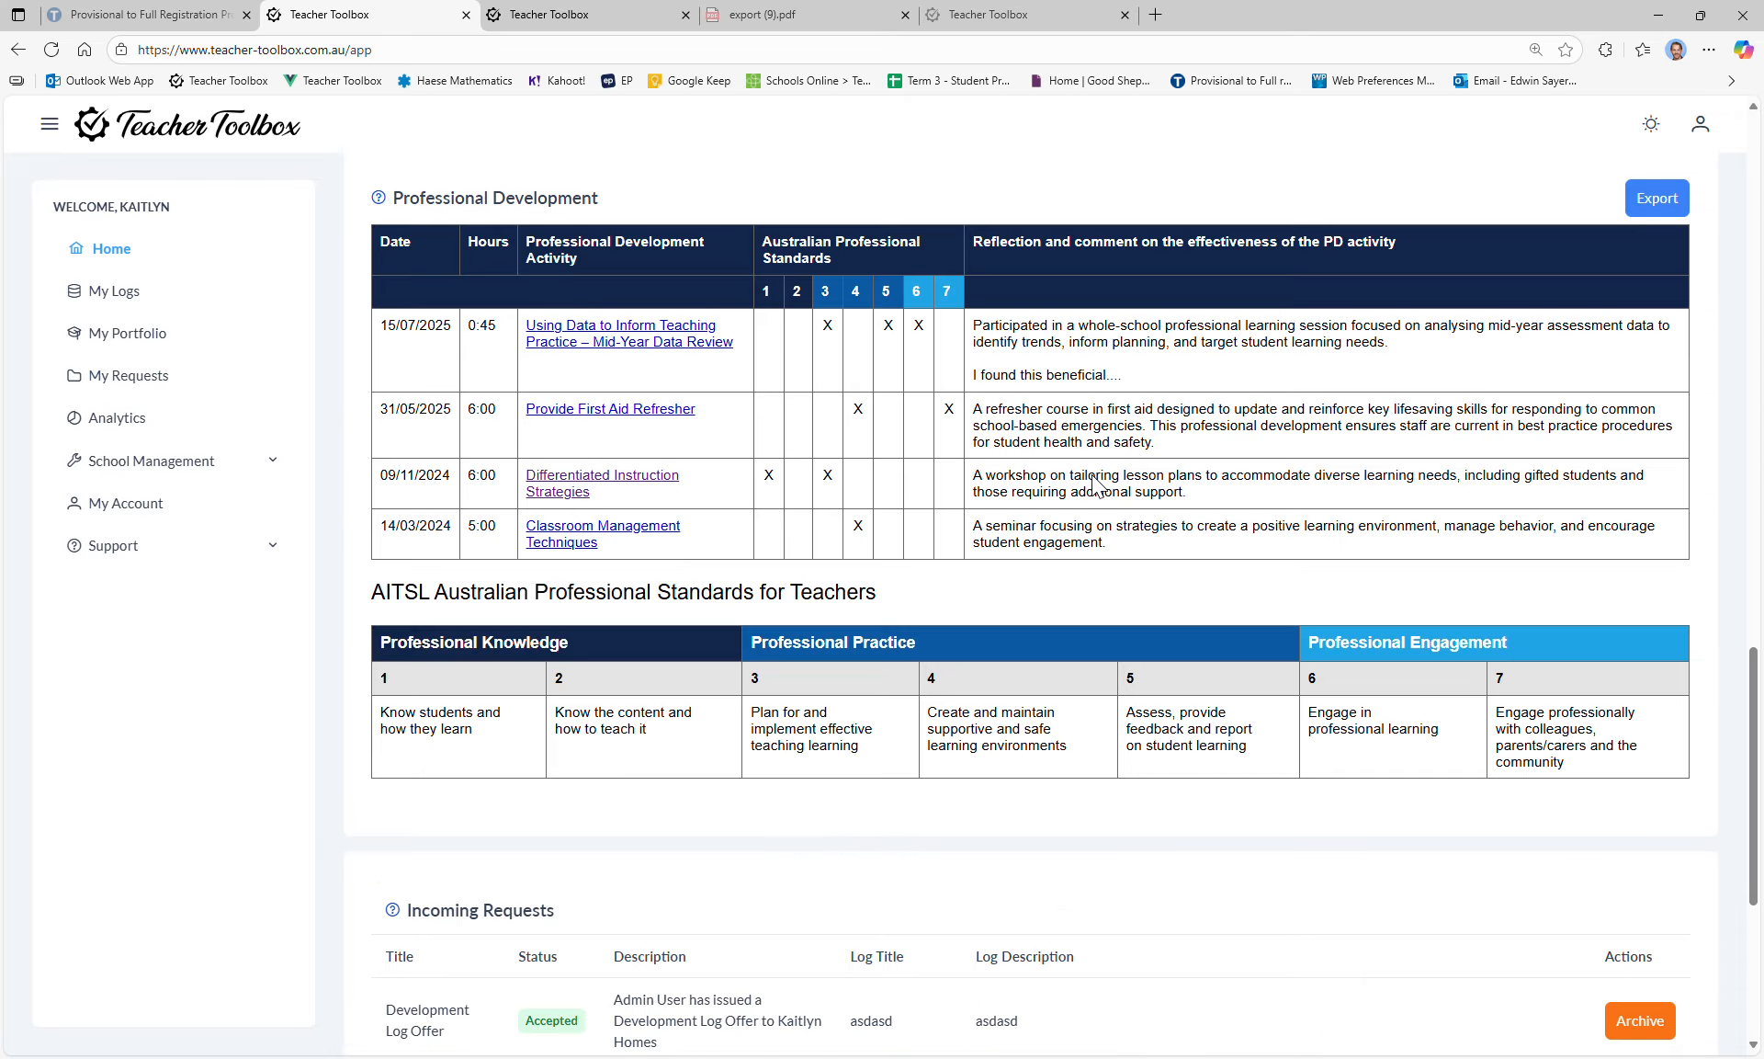
scroll(1095, 484, up, 2)
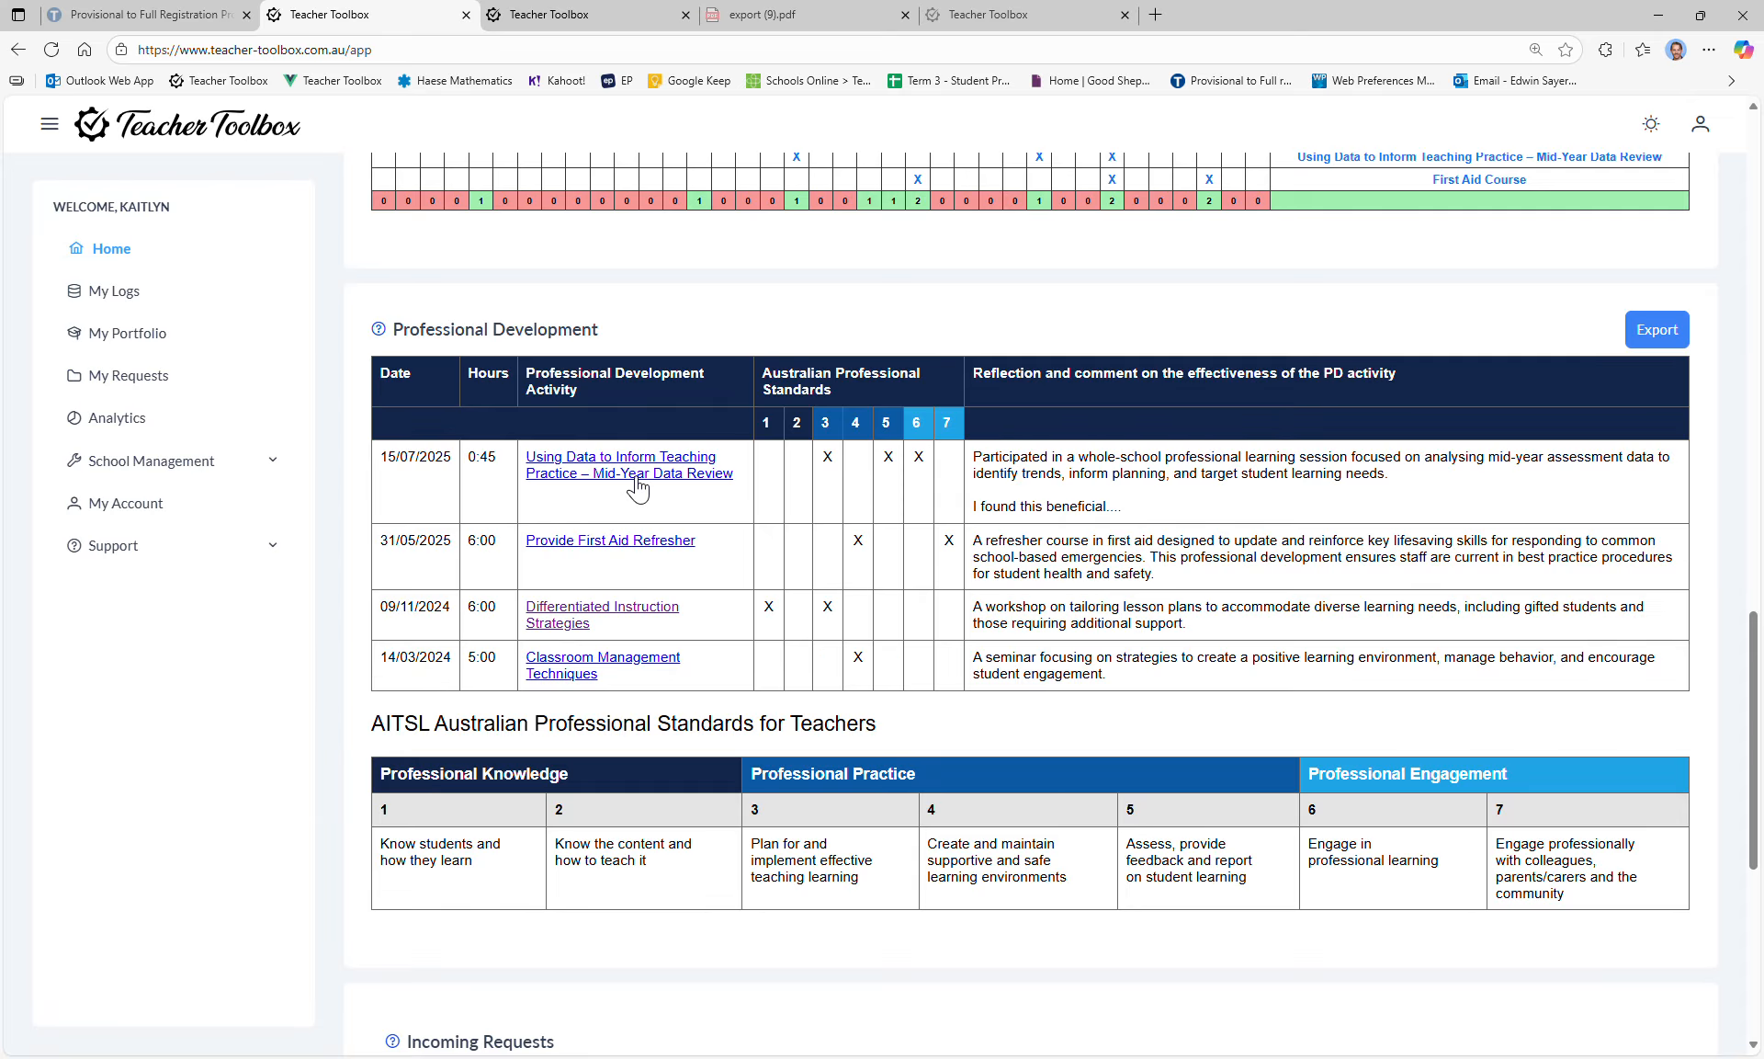
Step: Edit the First Aid Course certificate to 6 hours duration and publish it
click(122, 288)
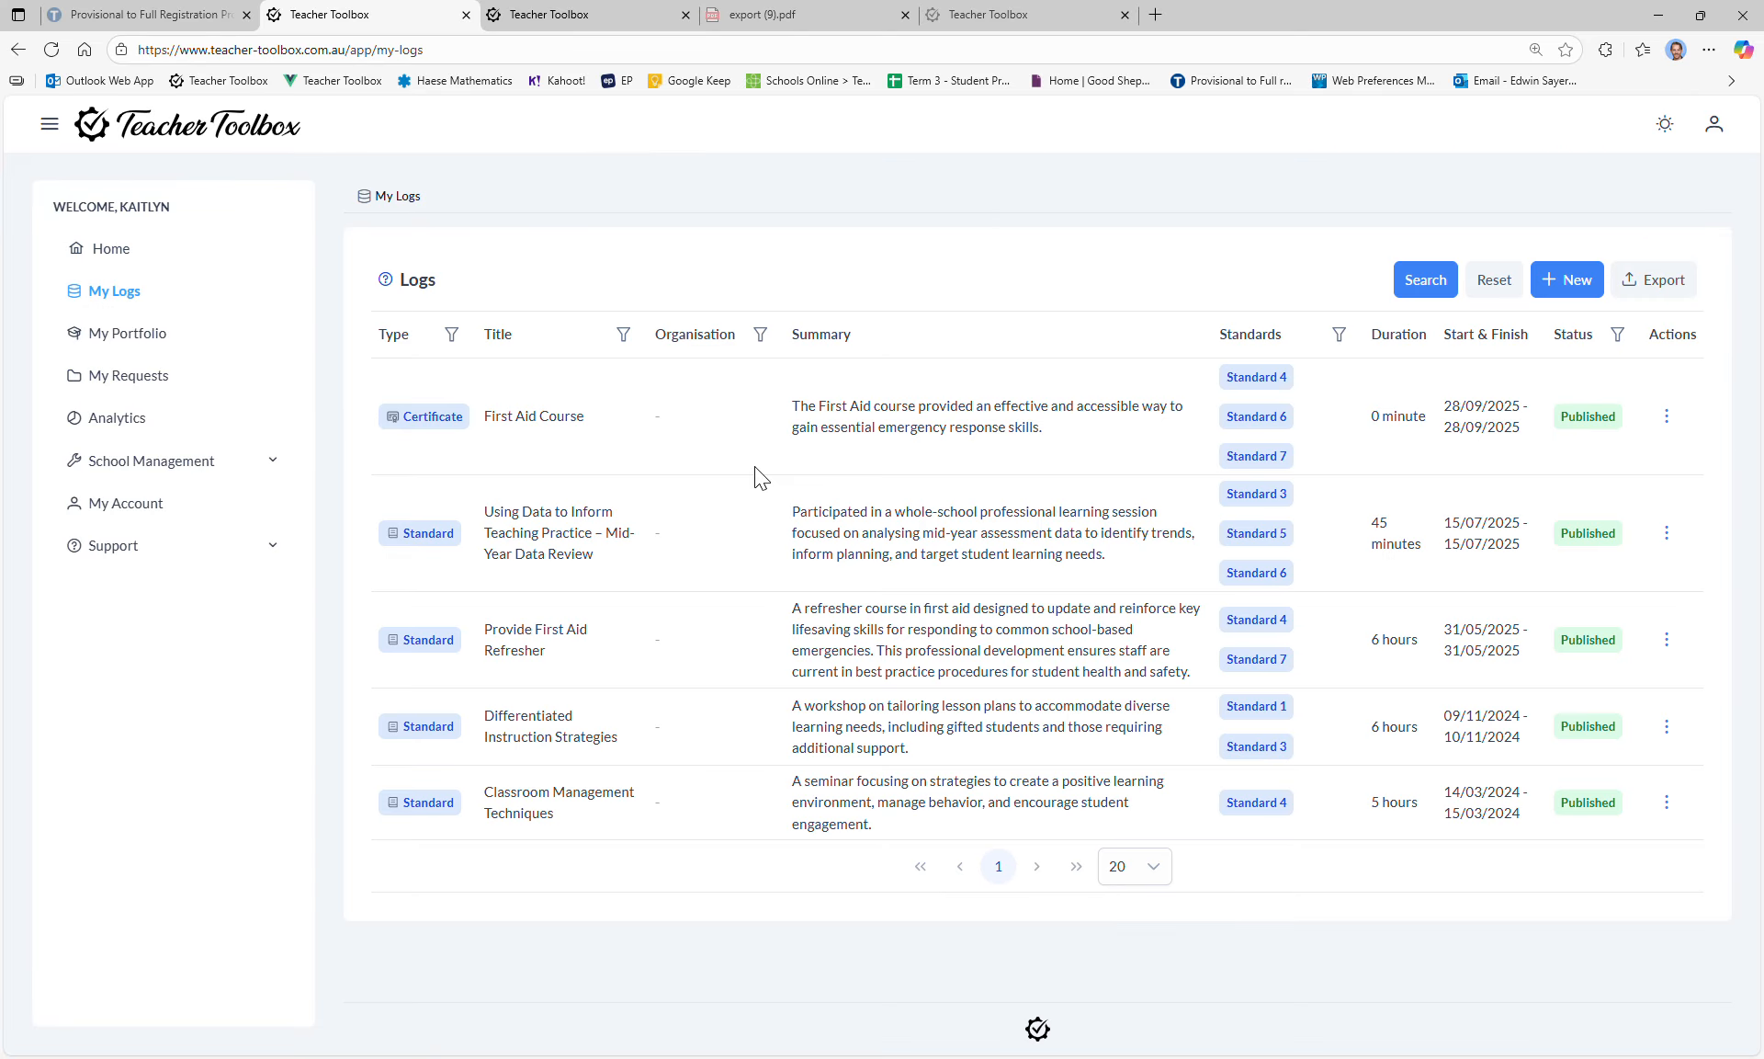
click(1667, 416)
click(1625, 459)
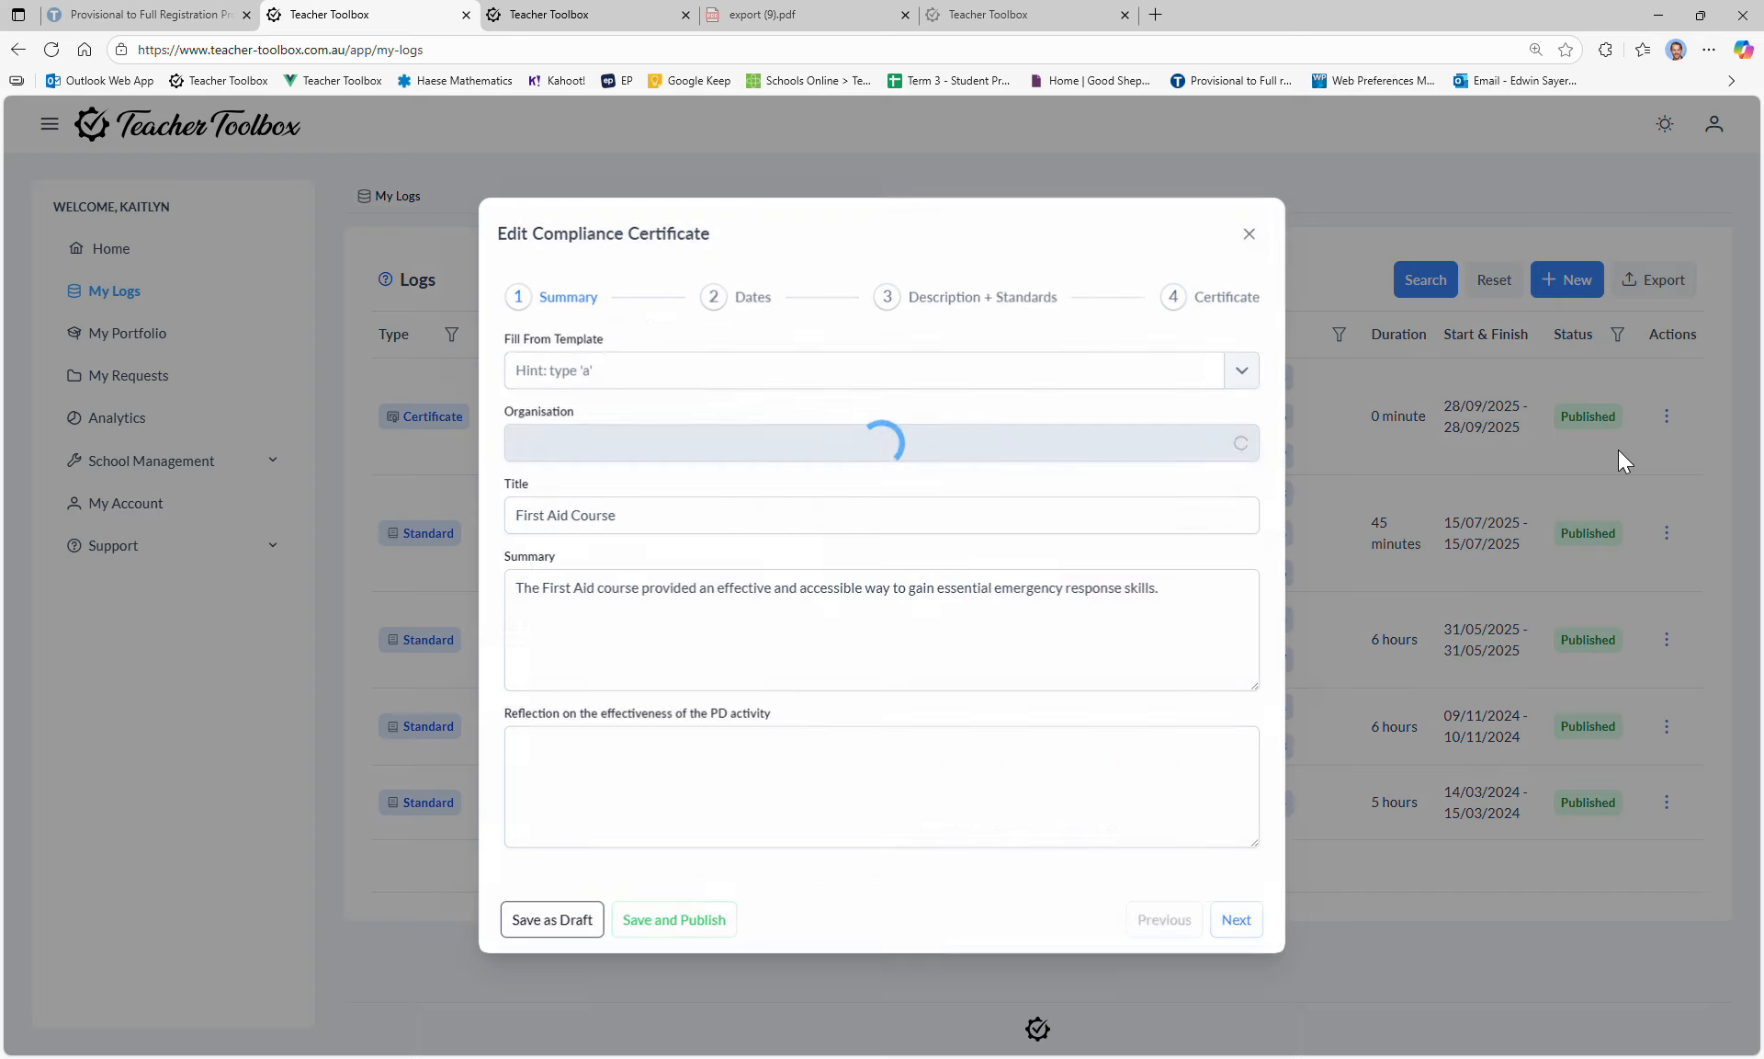
click(746, 297)
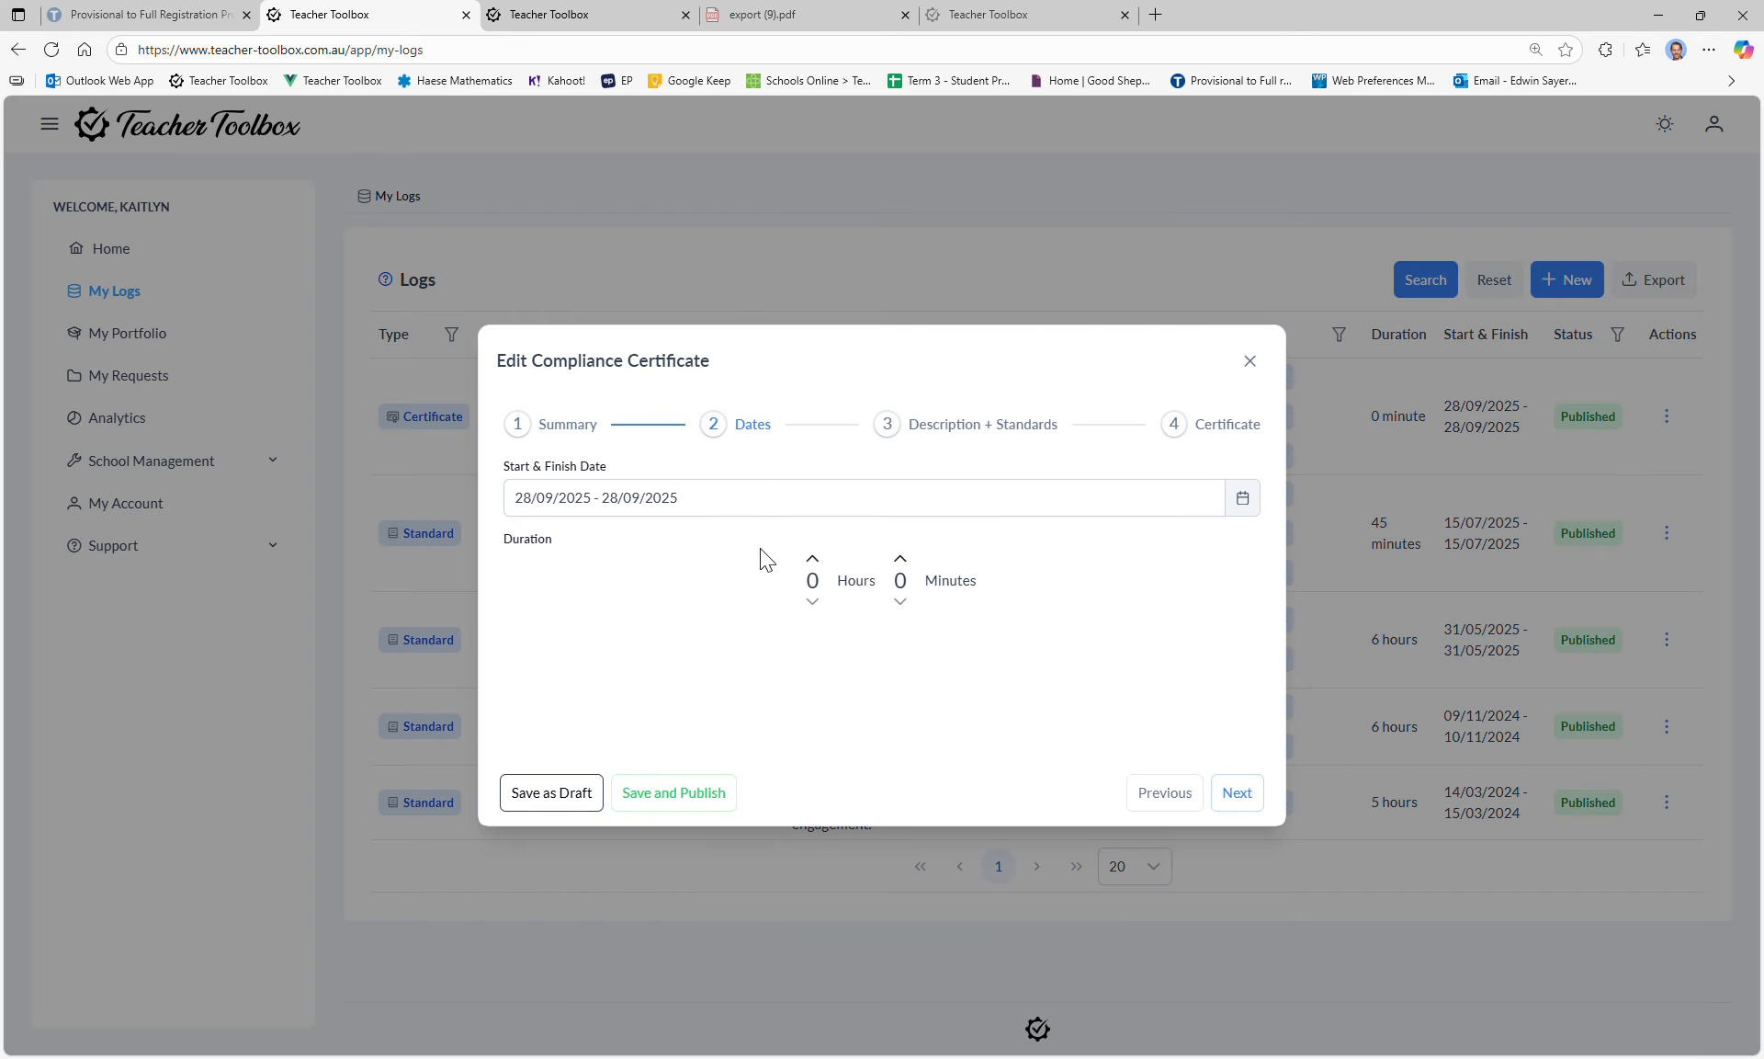
click(814, 560)
click(816, 561)
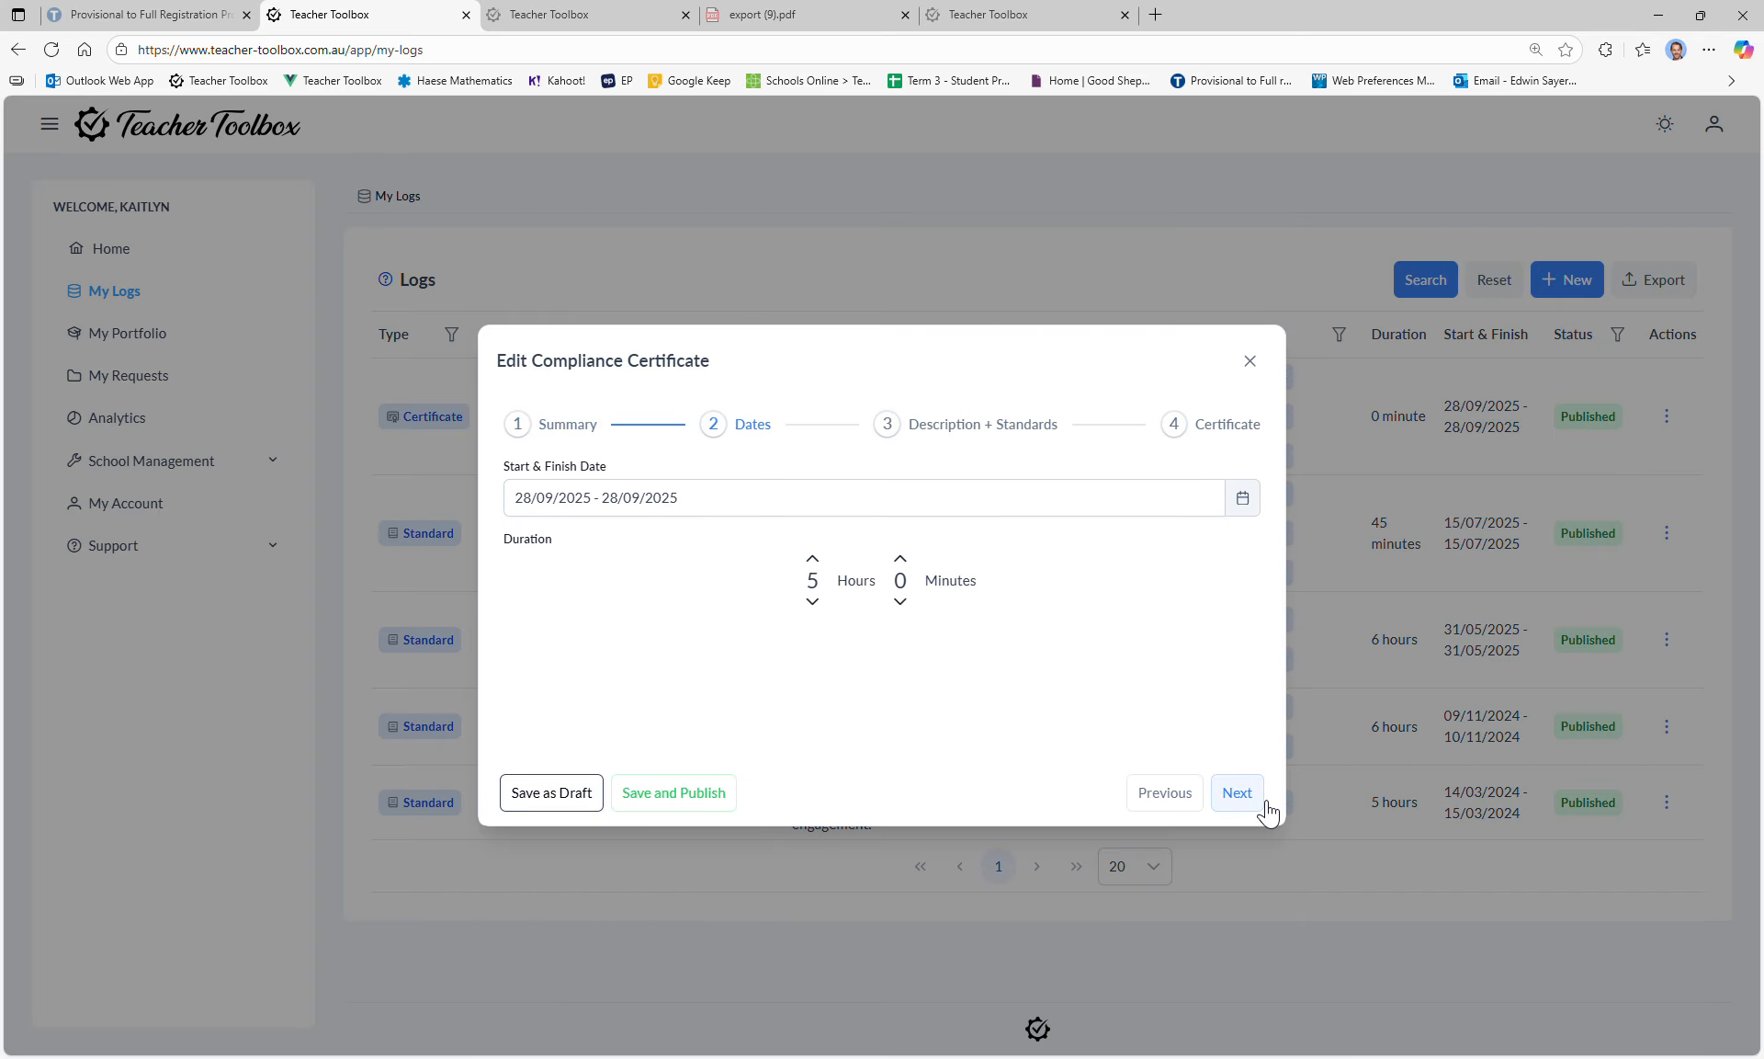
click(812, 558)
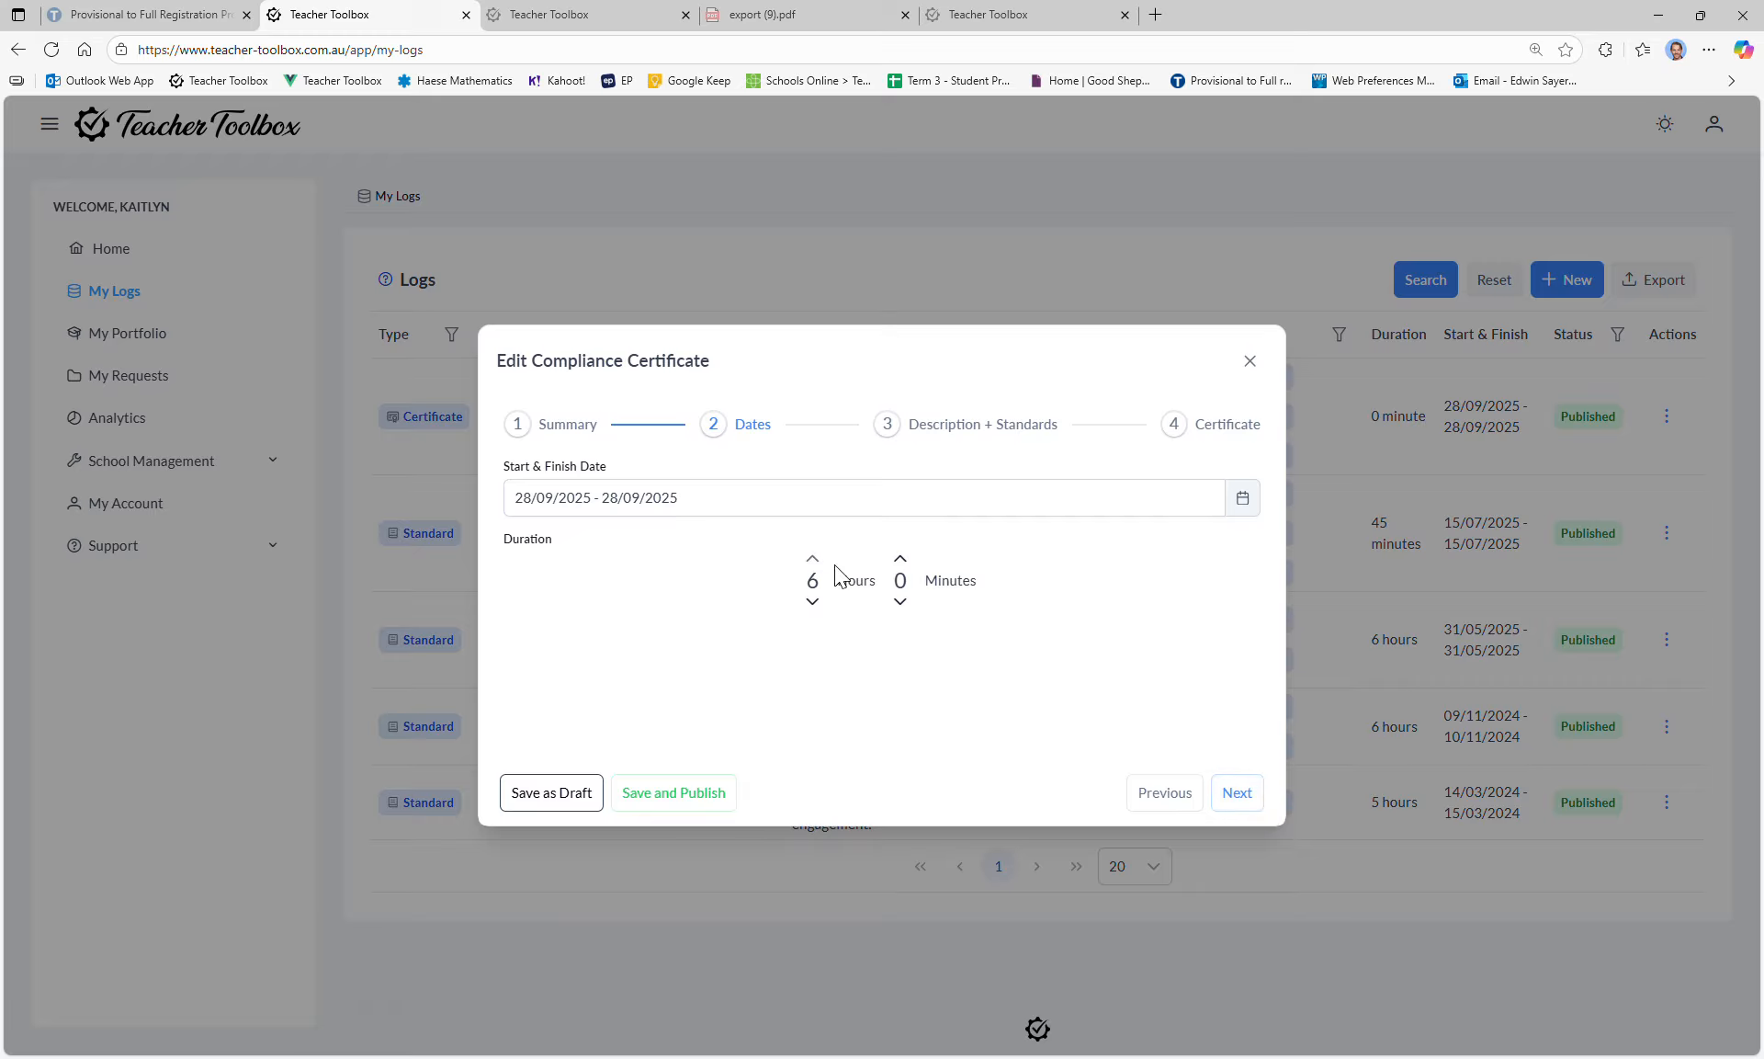
click(1238, 792)
click(1240, 972)
click(1252, 803)
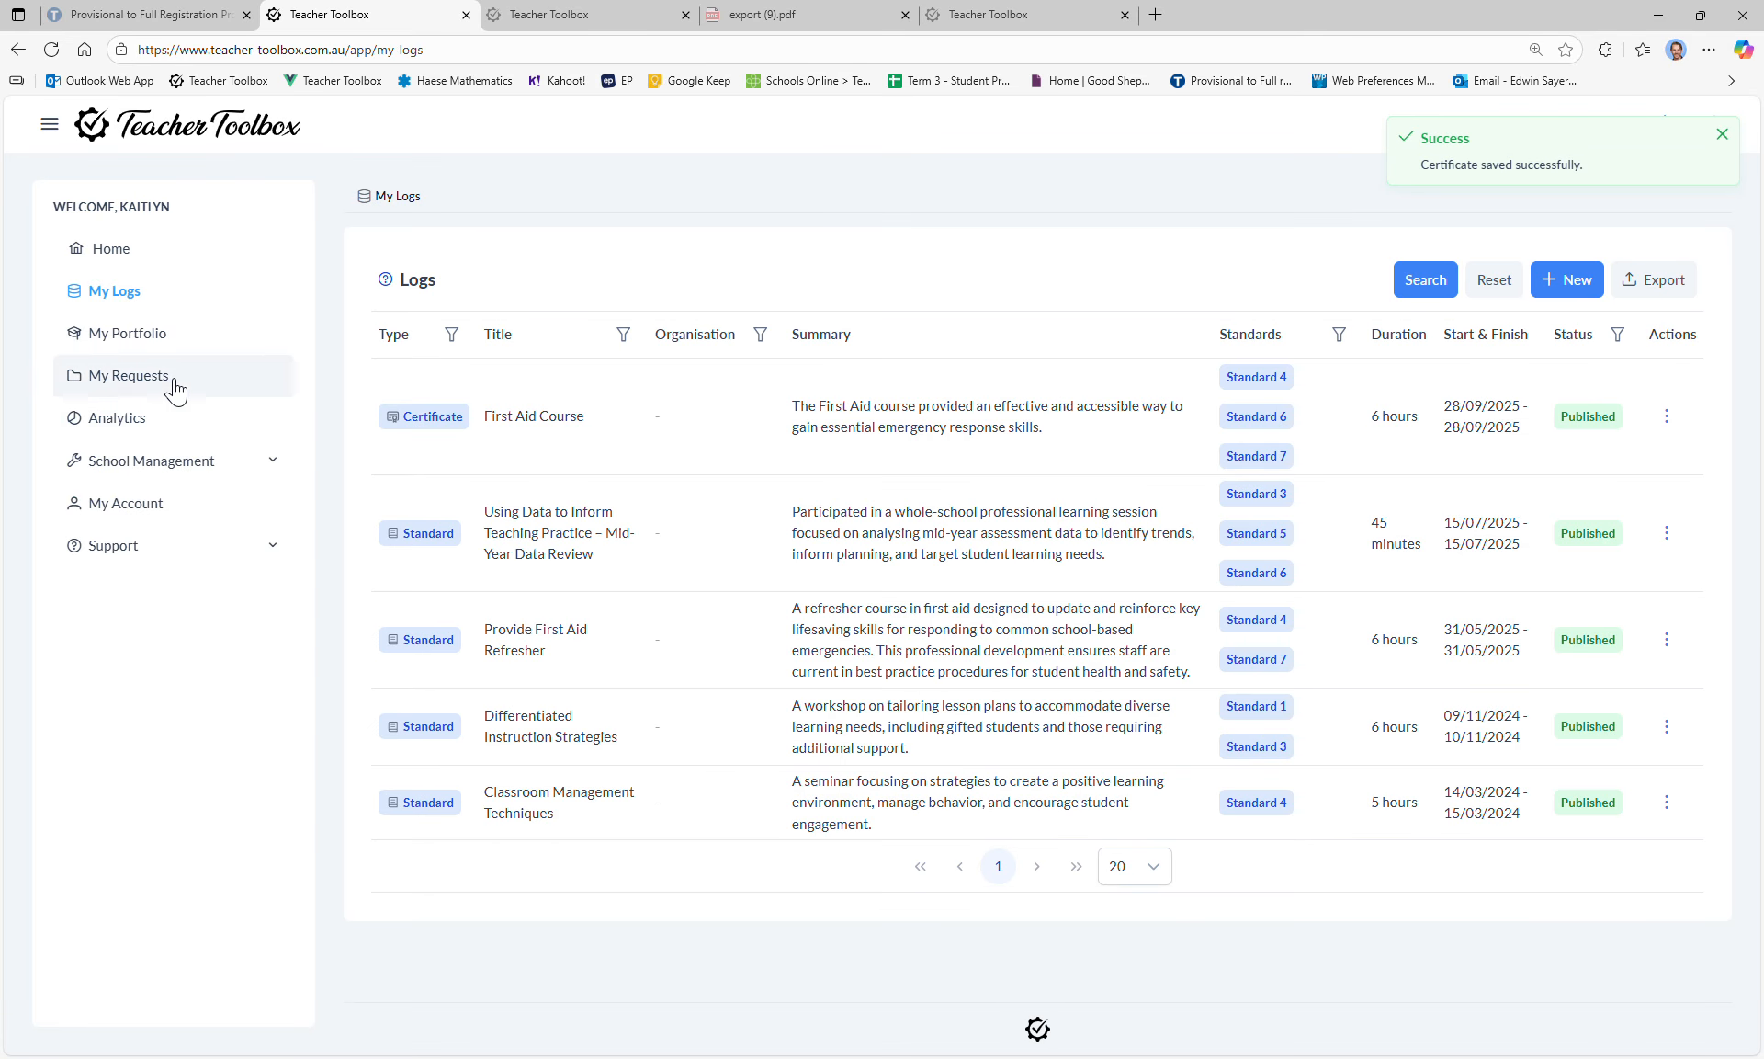
Step: Scroll through the home dashboard overview and reload the page
click(133, 257)
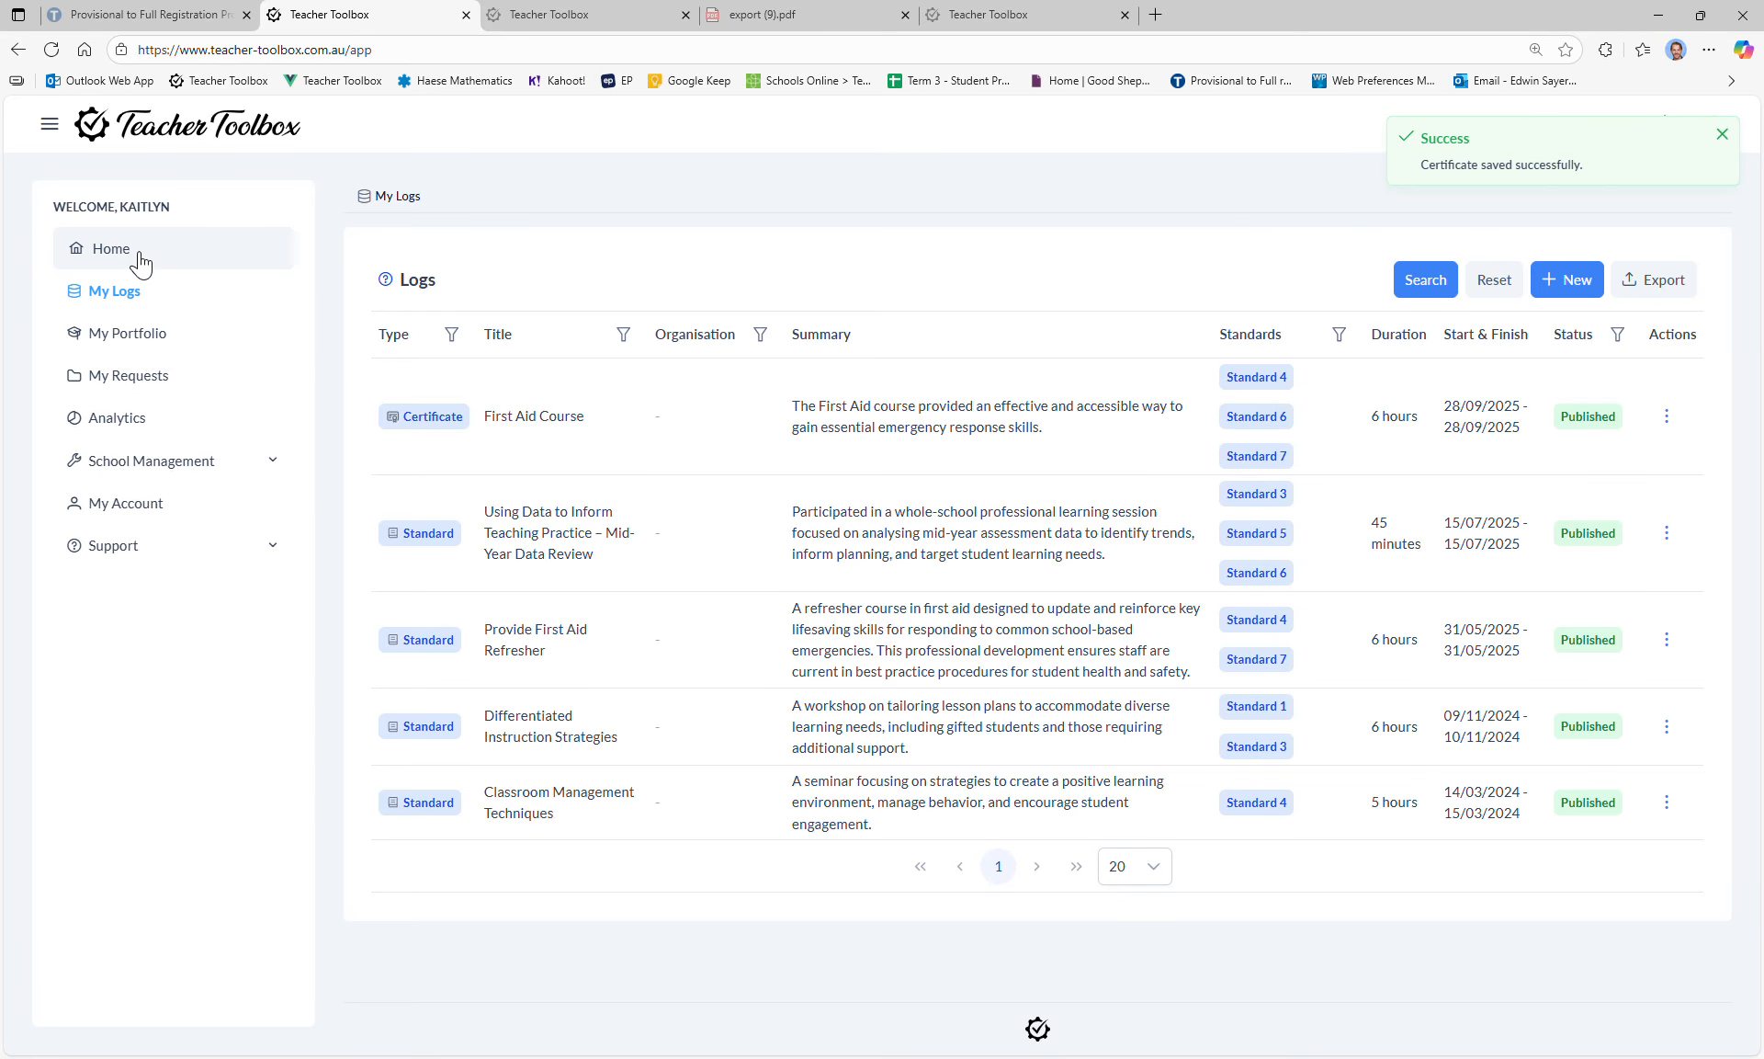
scroll(729, 694, down, 3)
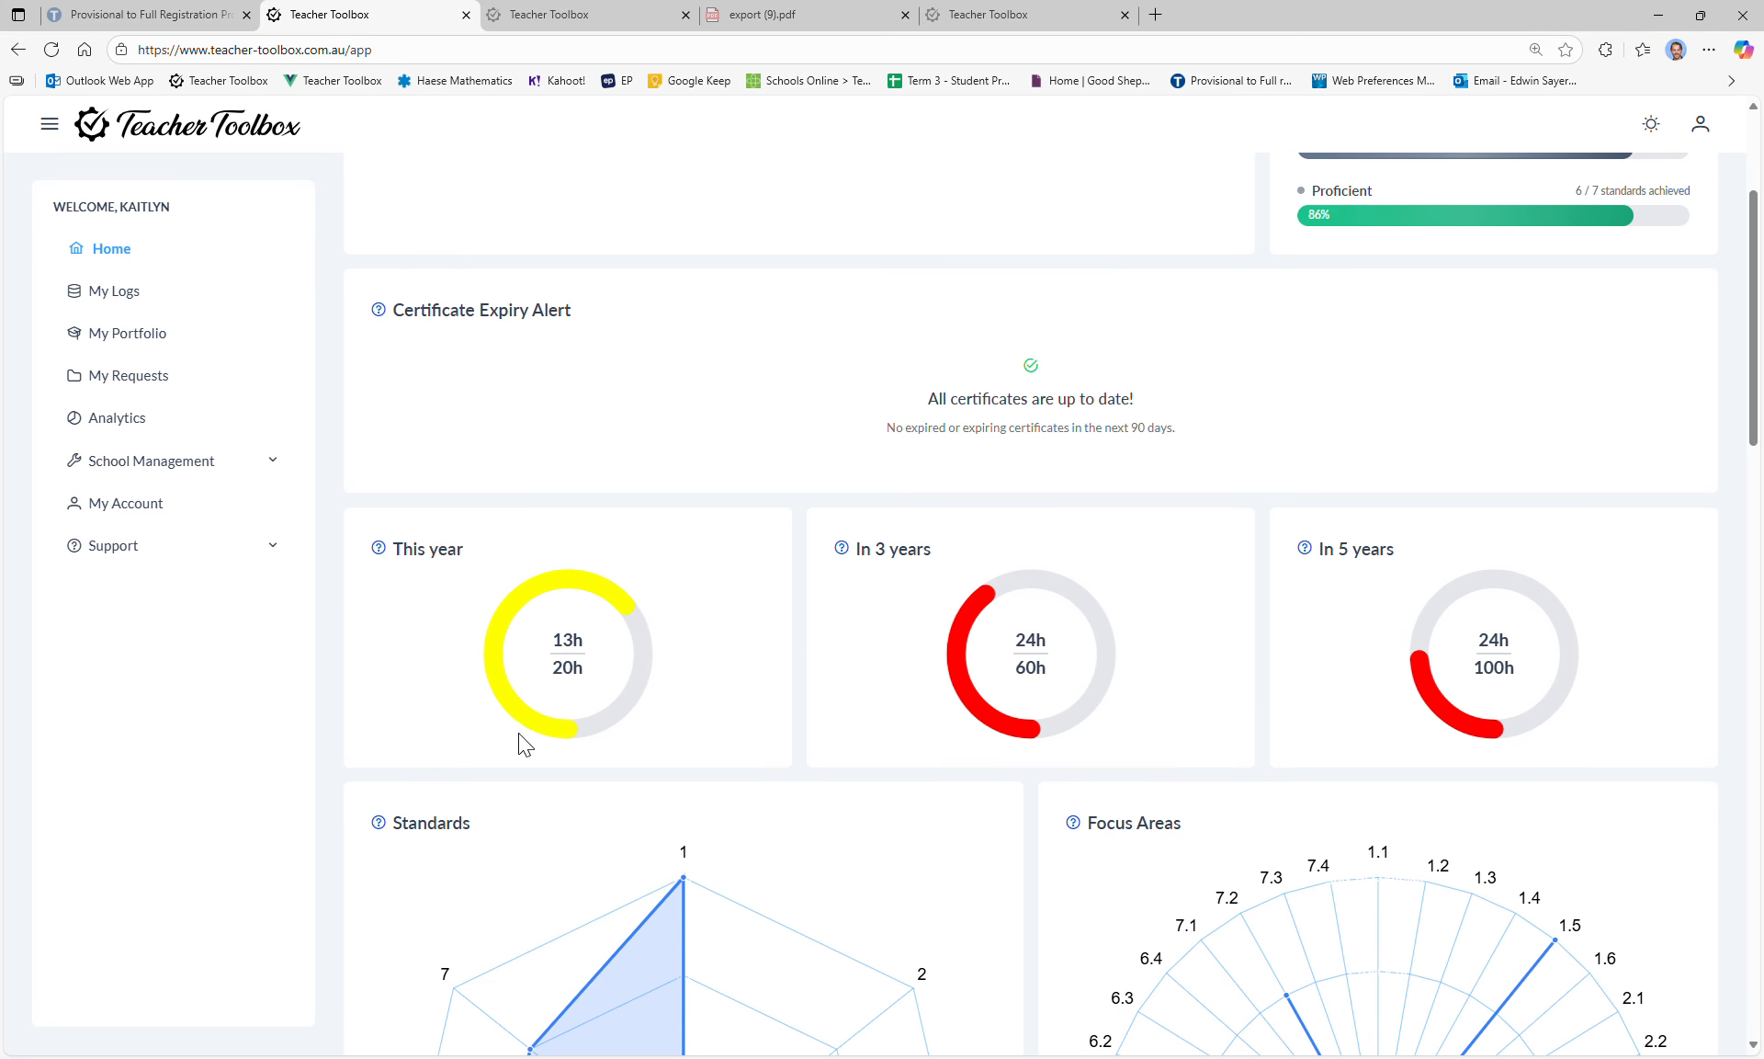
scroll(625, 607, down, 17)
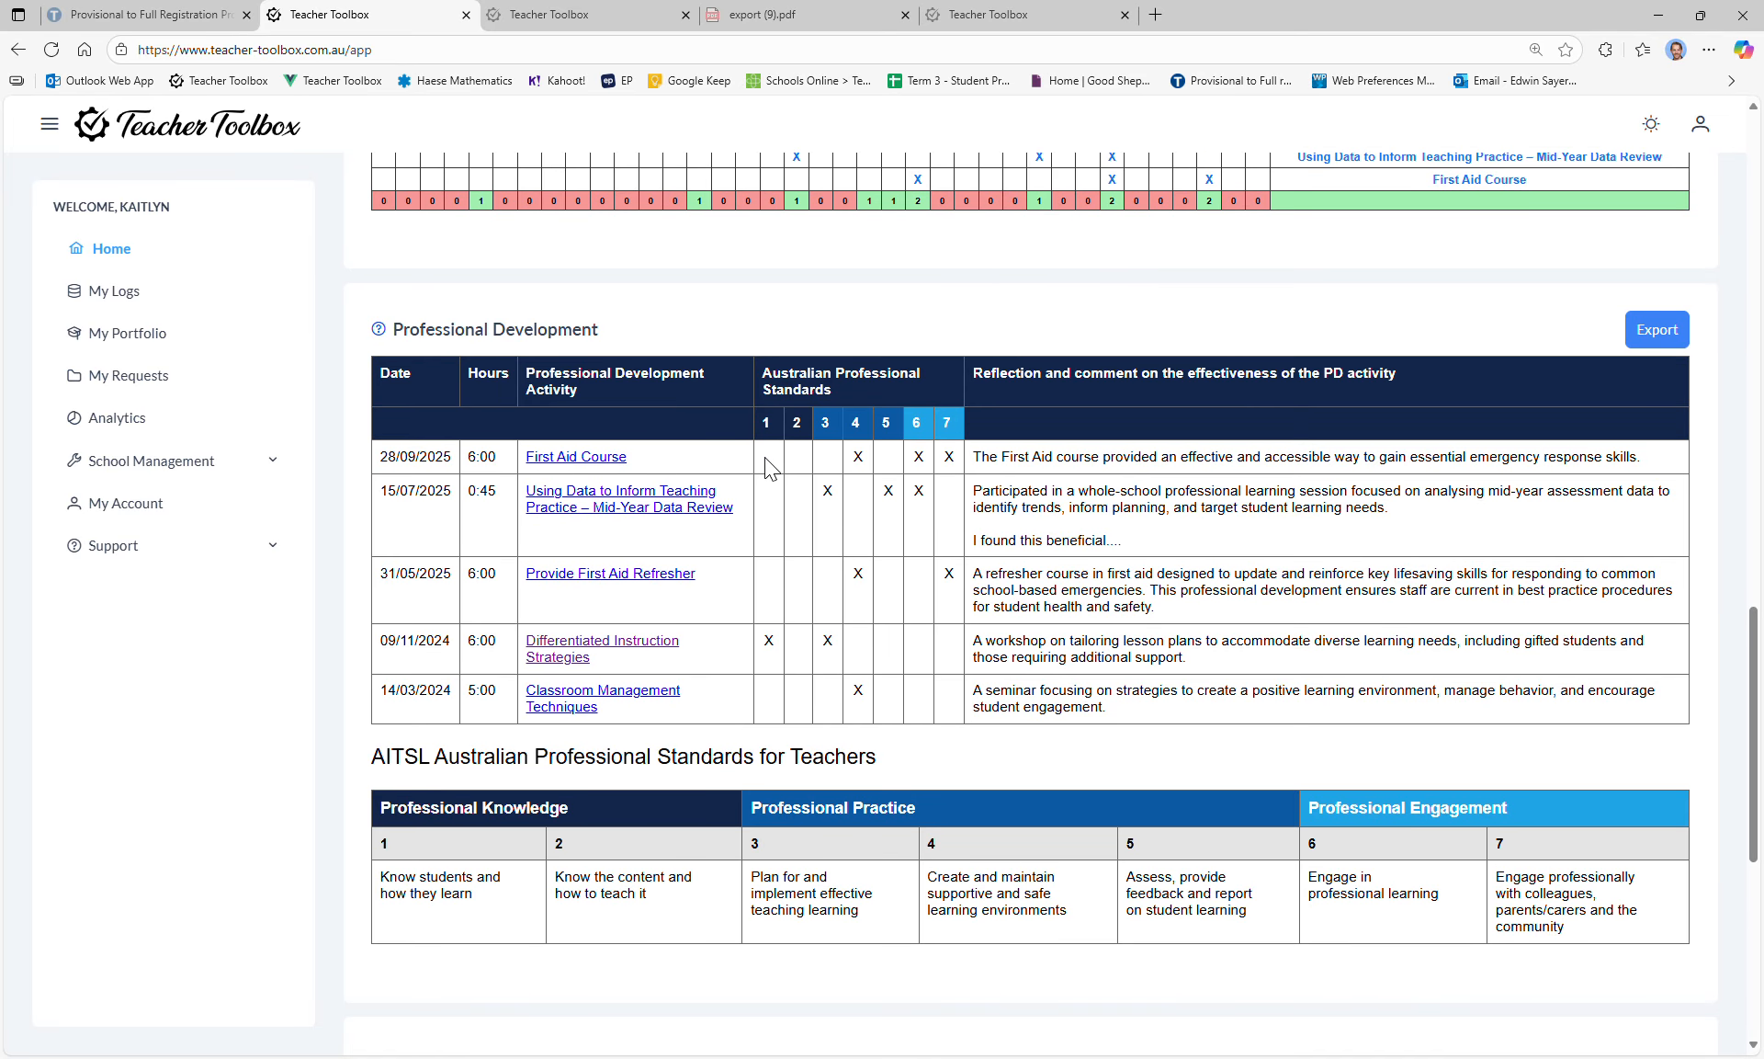
scroll(294, 286, up, 5)
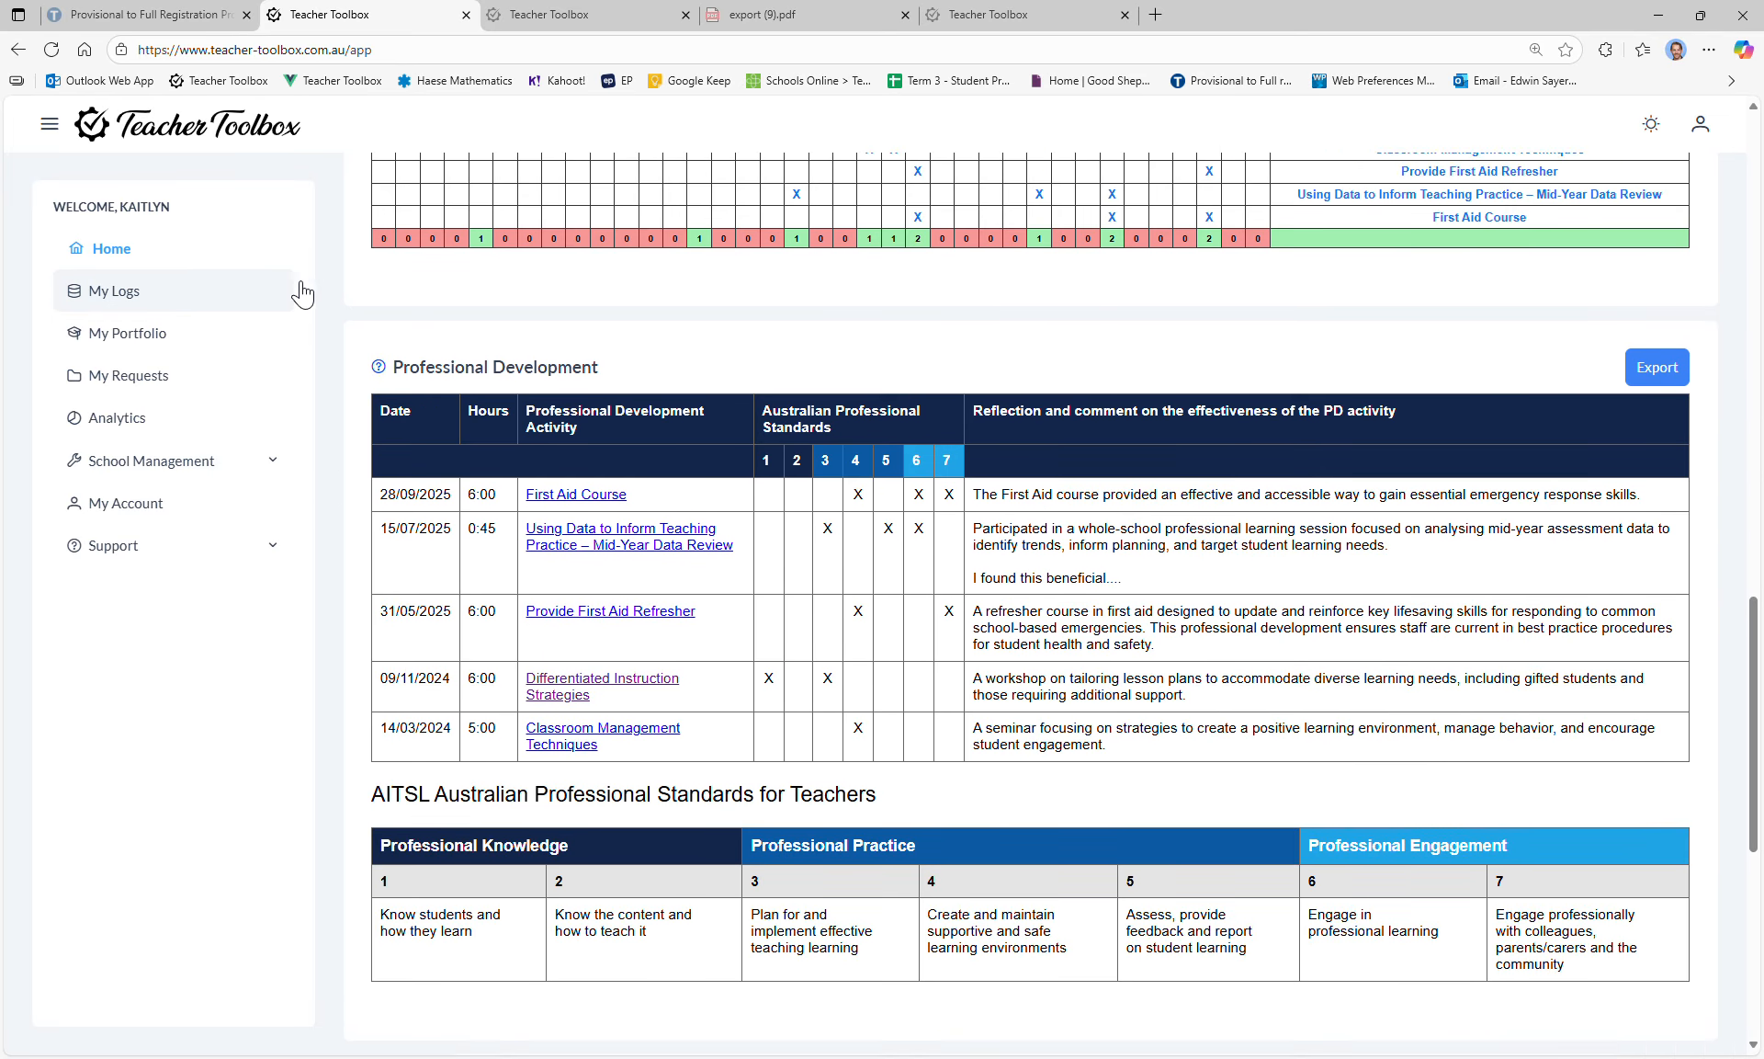
scroll(836, 401, up, 12)
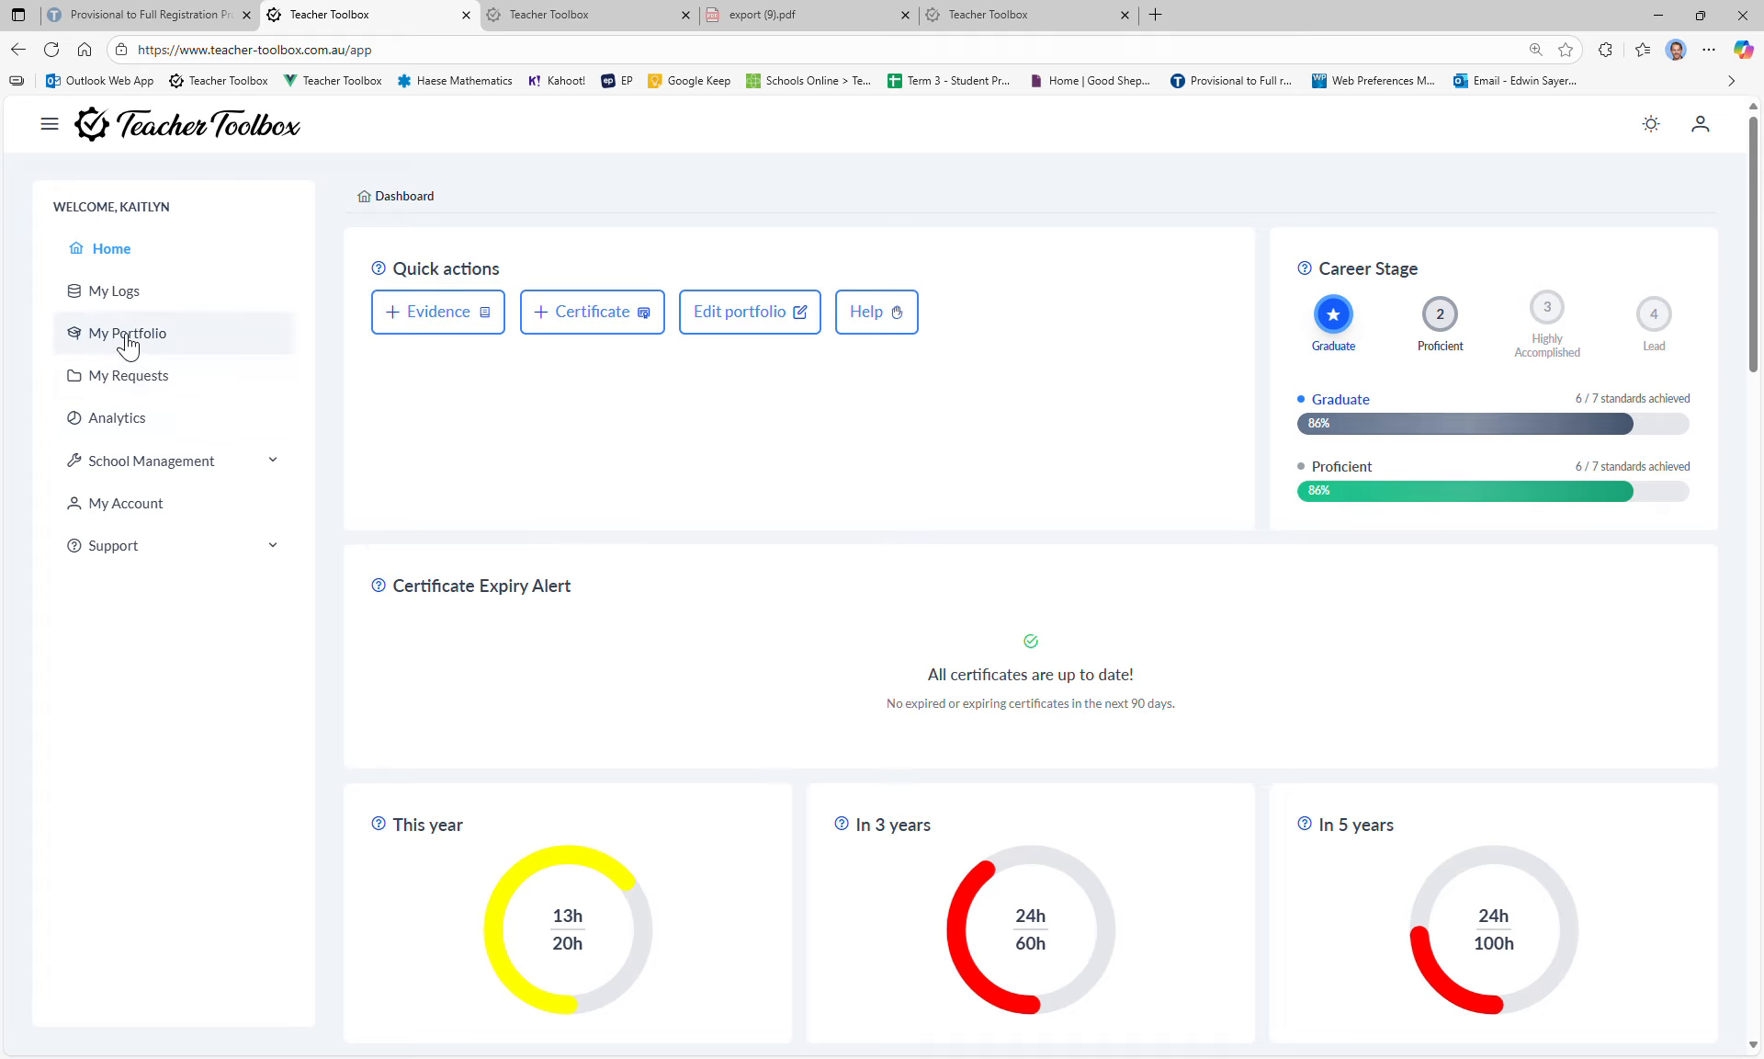
click(81, 340)
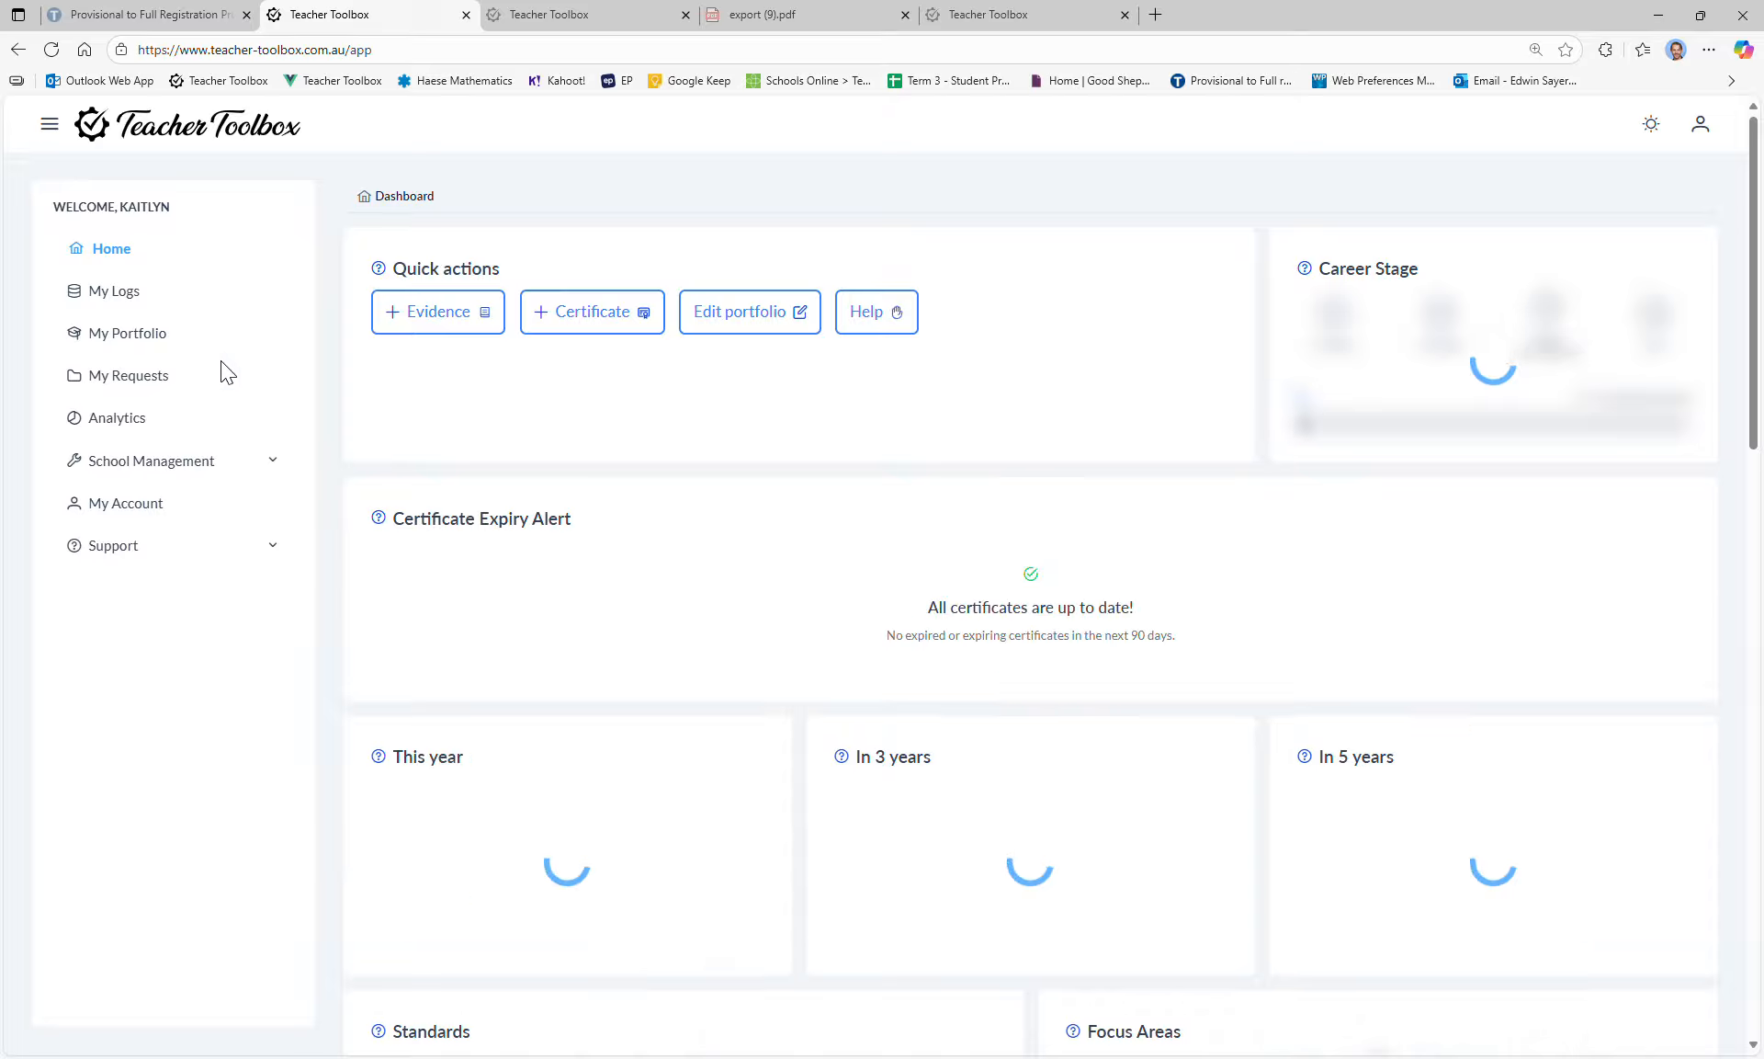
Step: Switch My Portfolio from Private to Public and save the setting
click(115, 333)
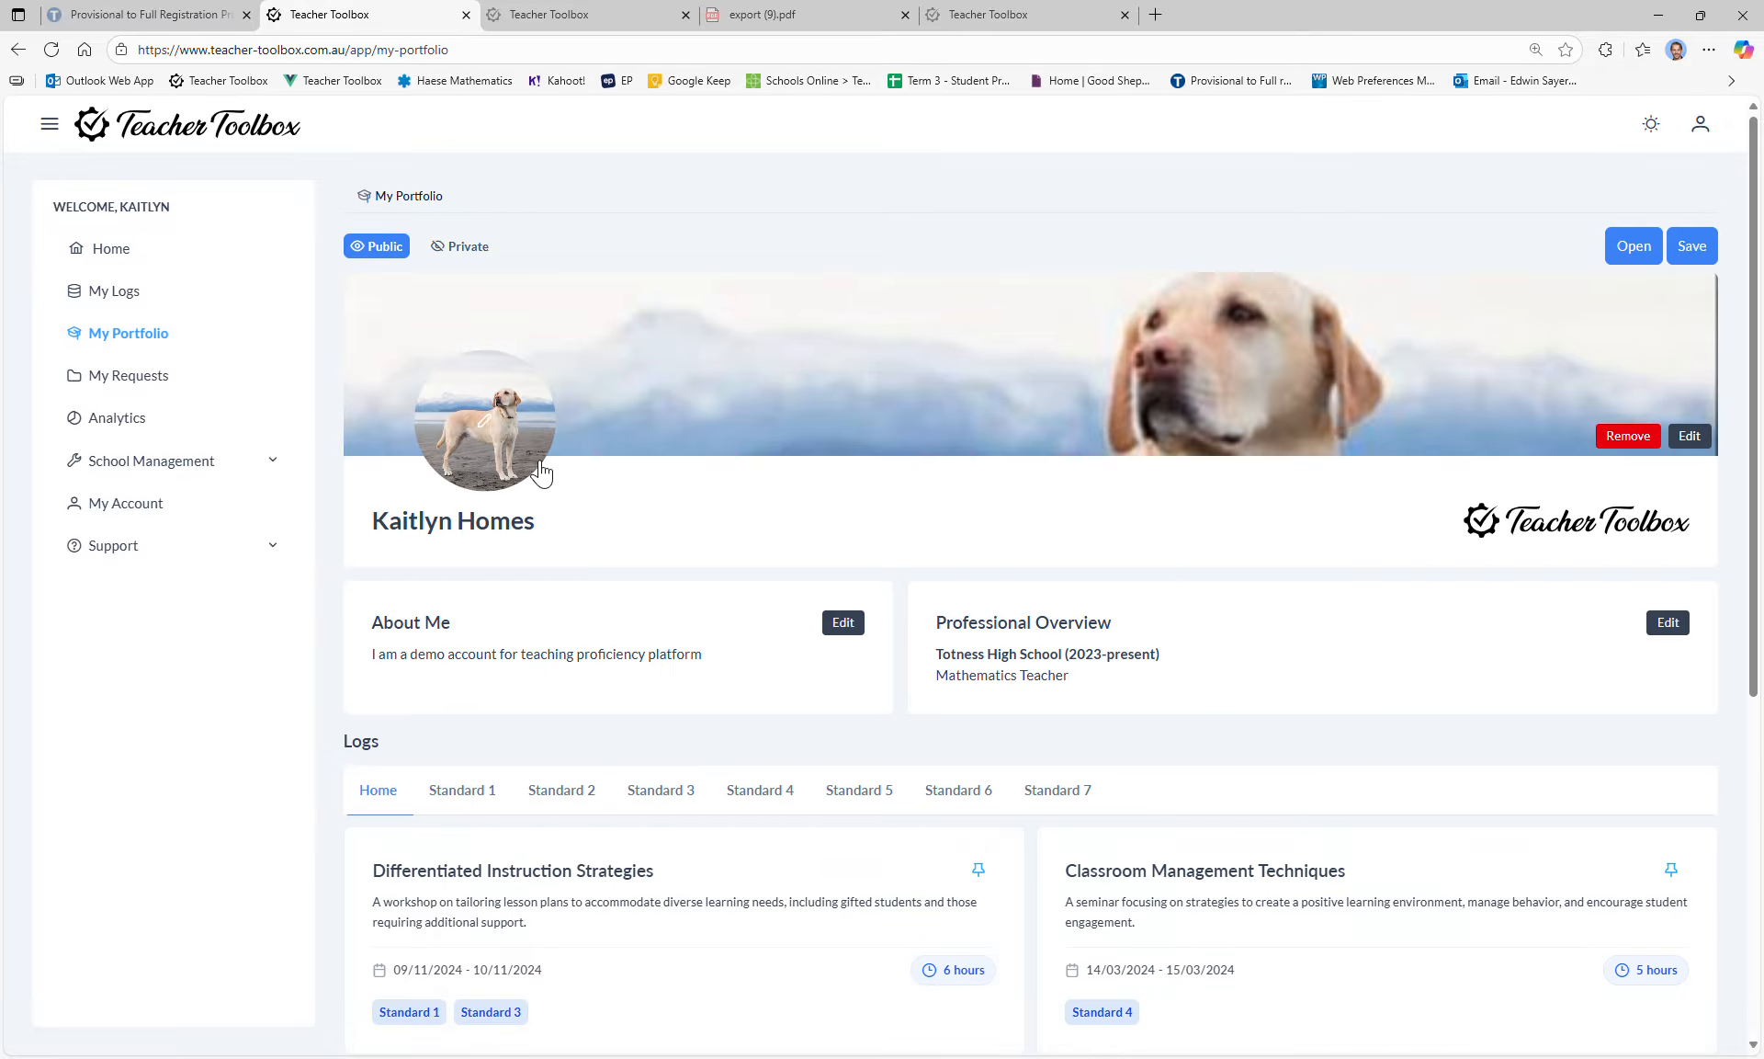
double_click(457, 248)
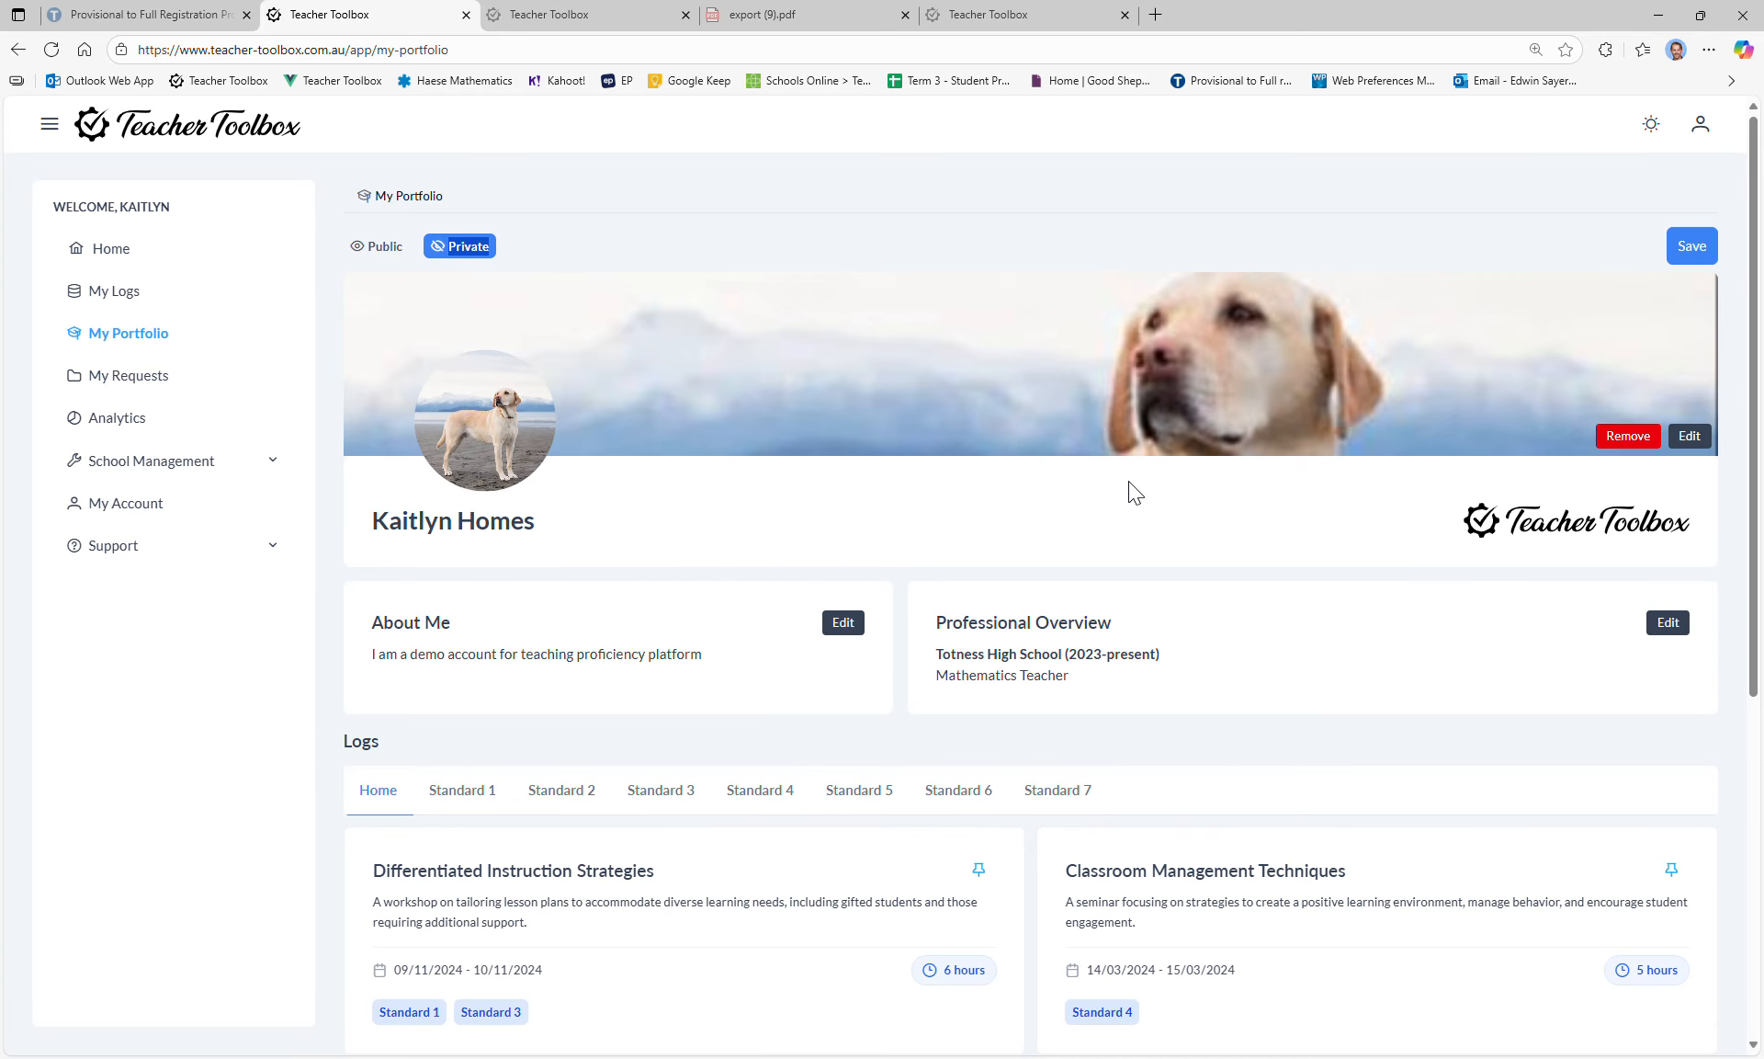
scroll(677, 949, down, 2)
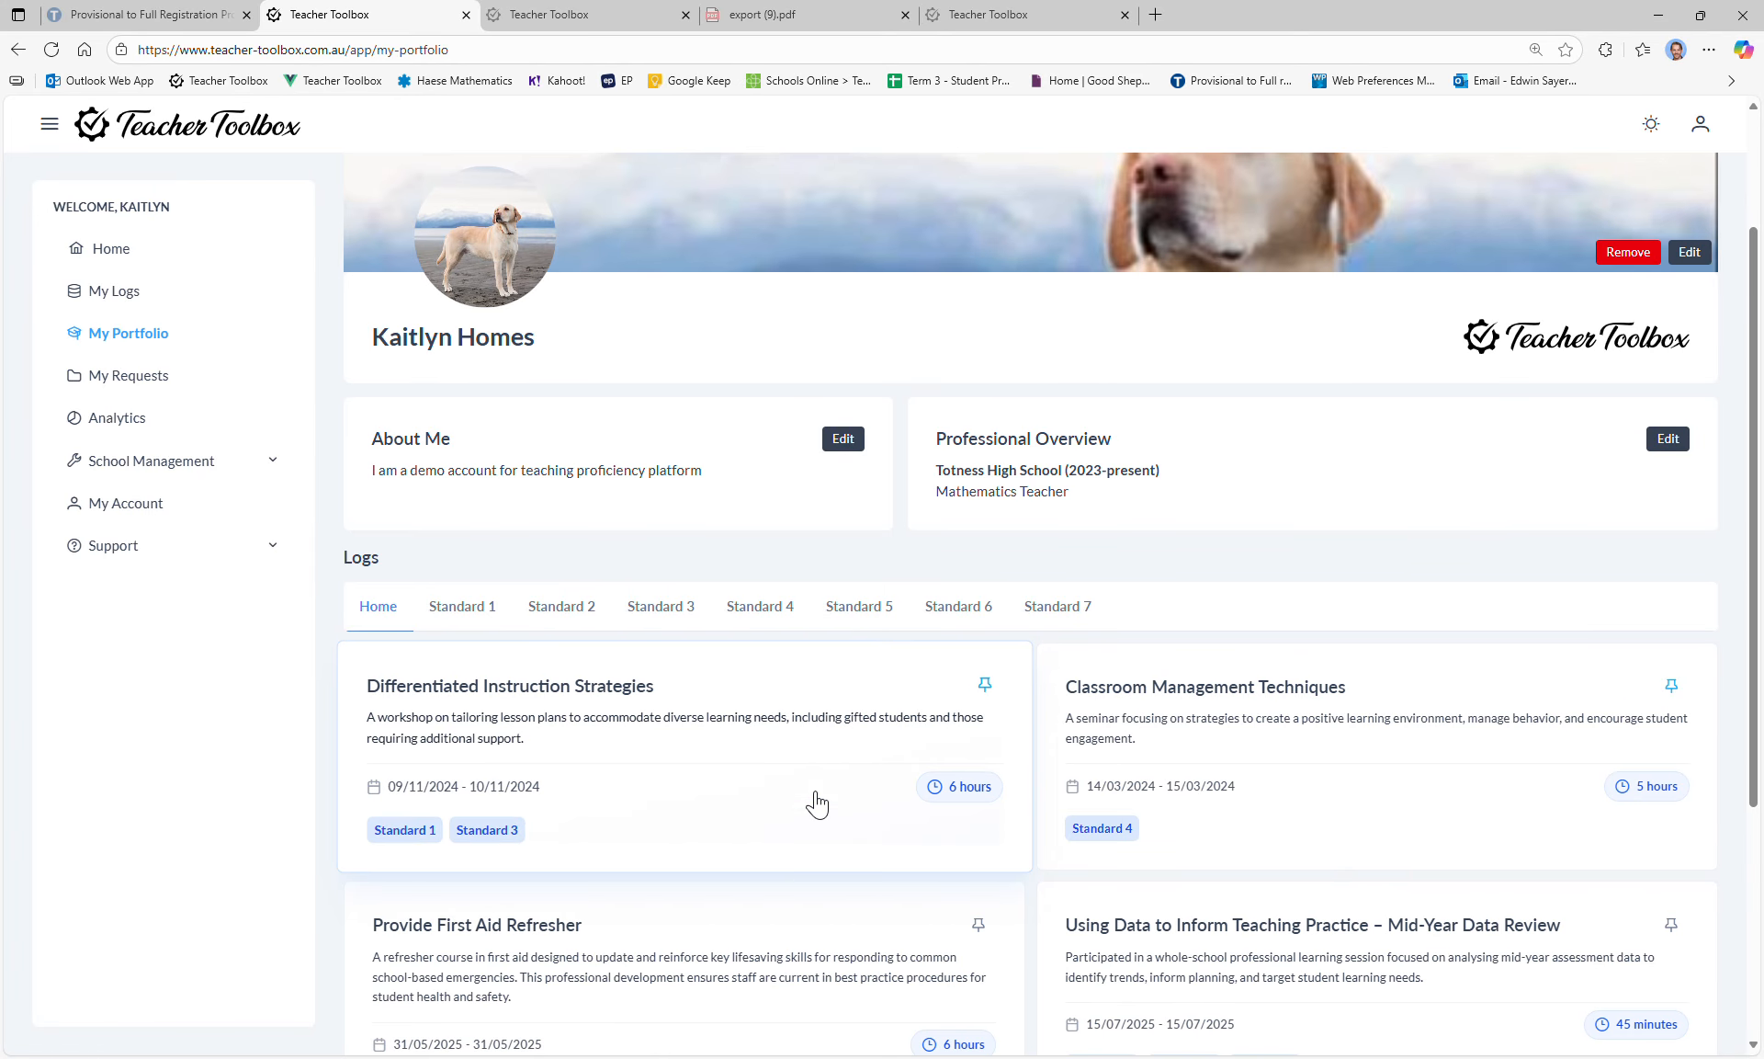
scroll(816, 804, up, 2)
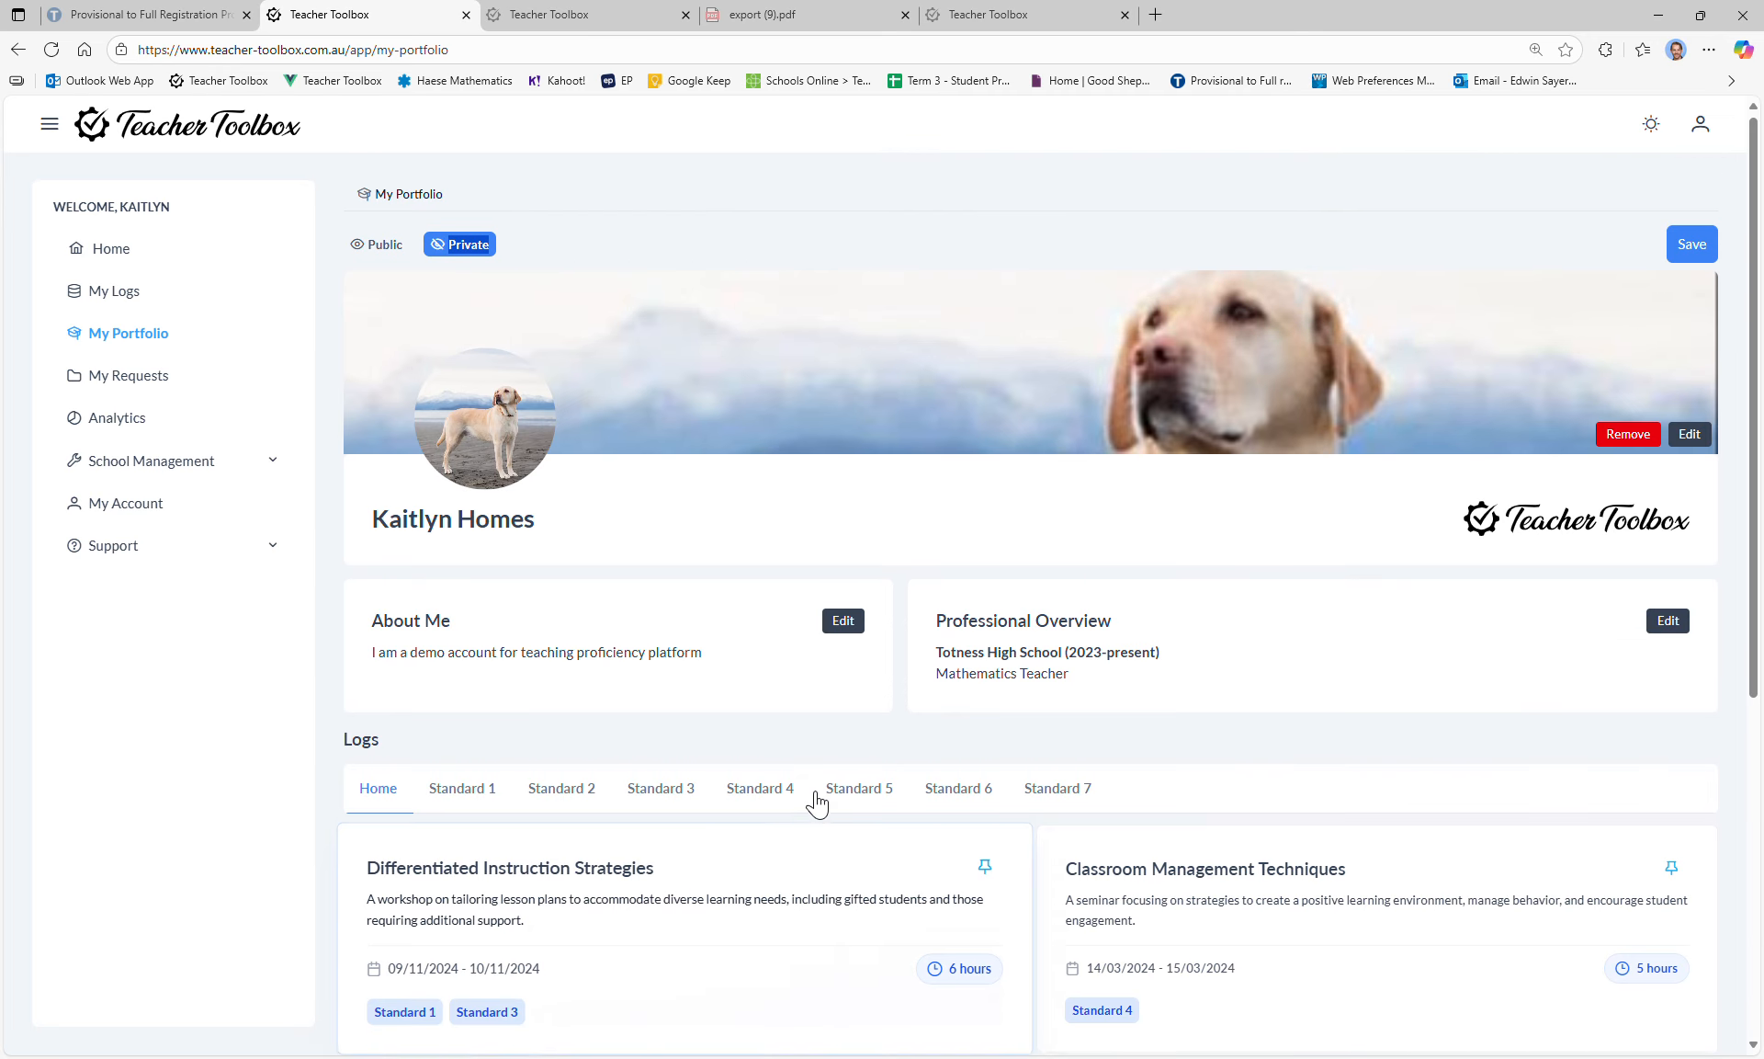
click(388, 254)
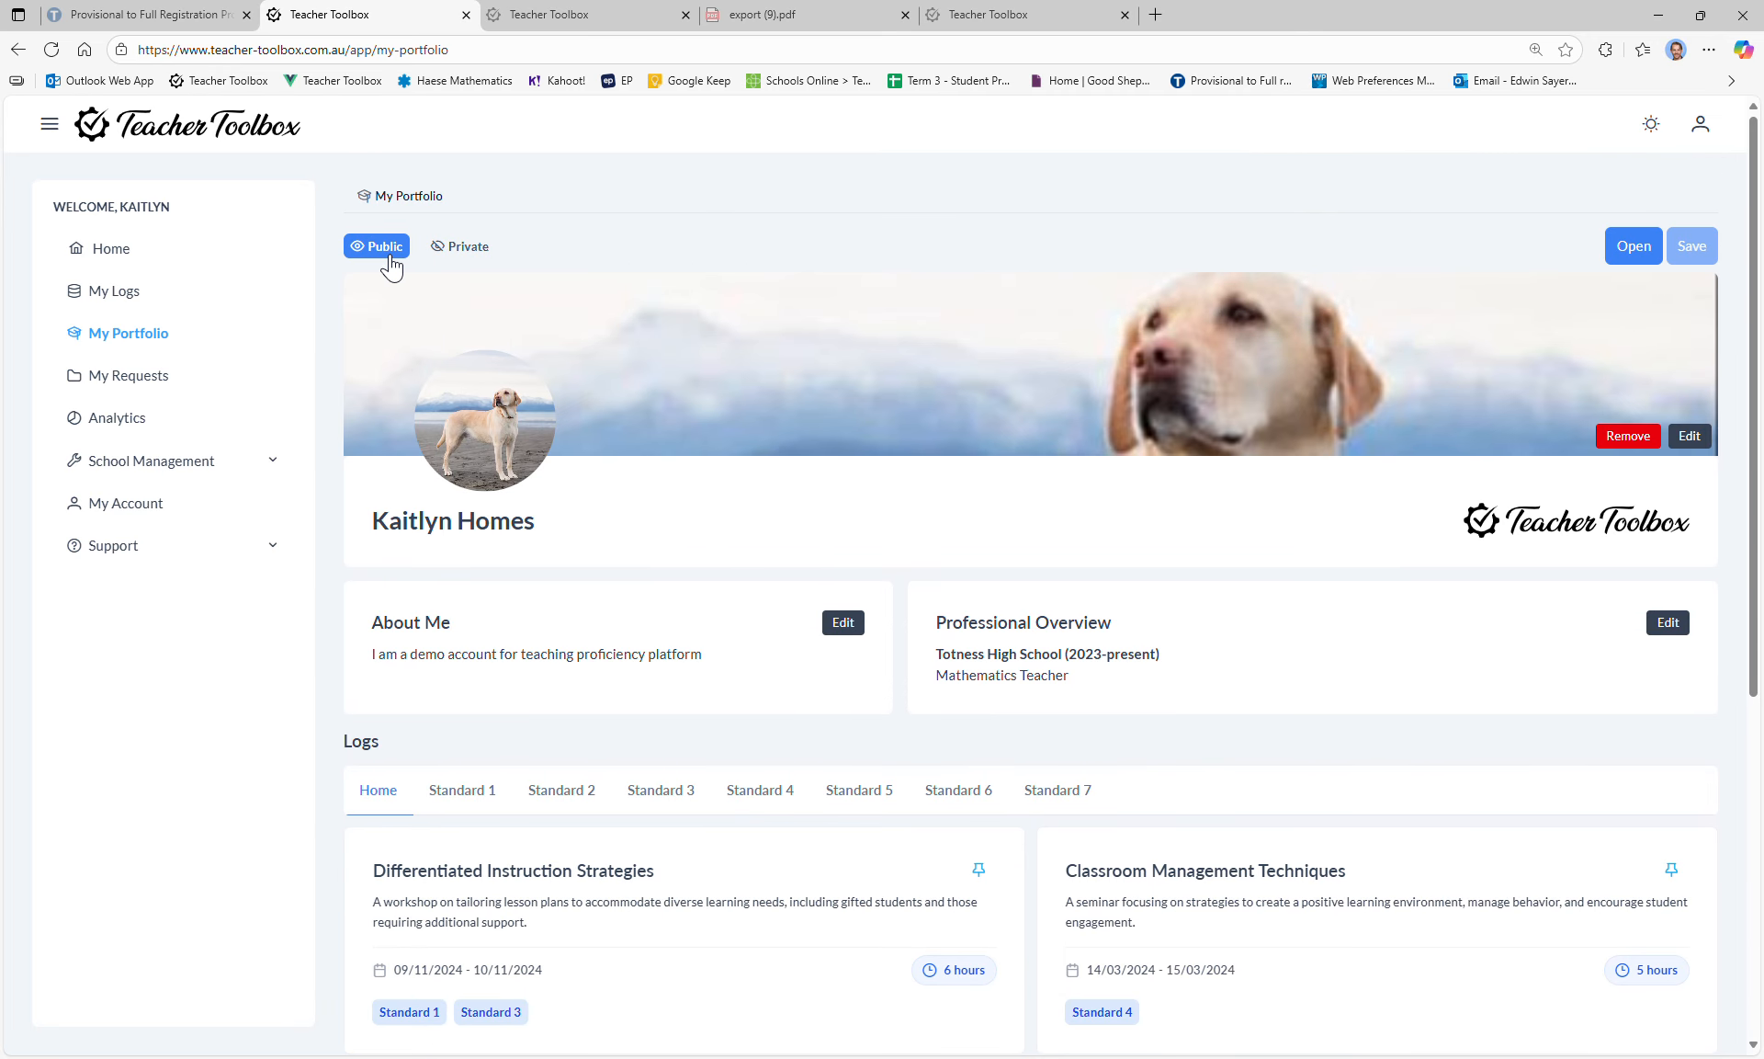
click(1702, 250)
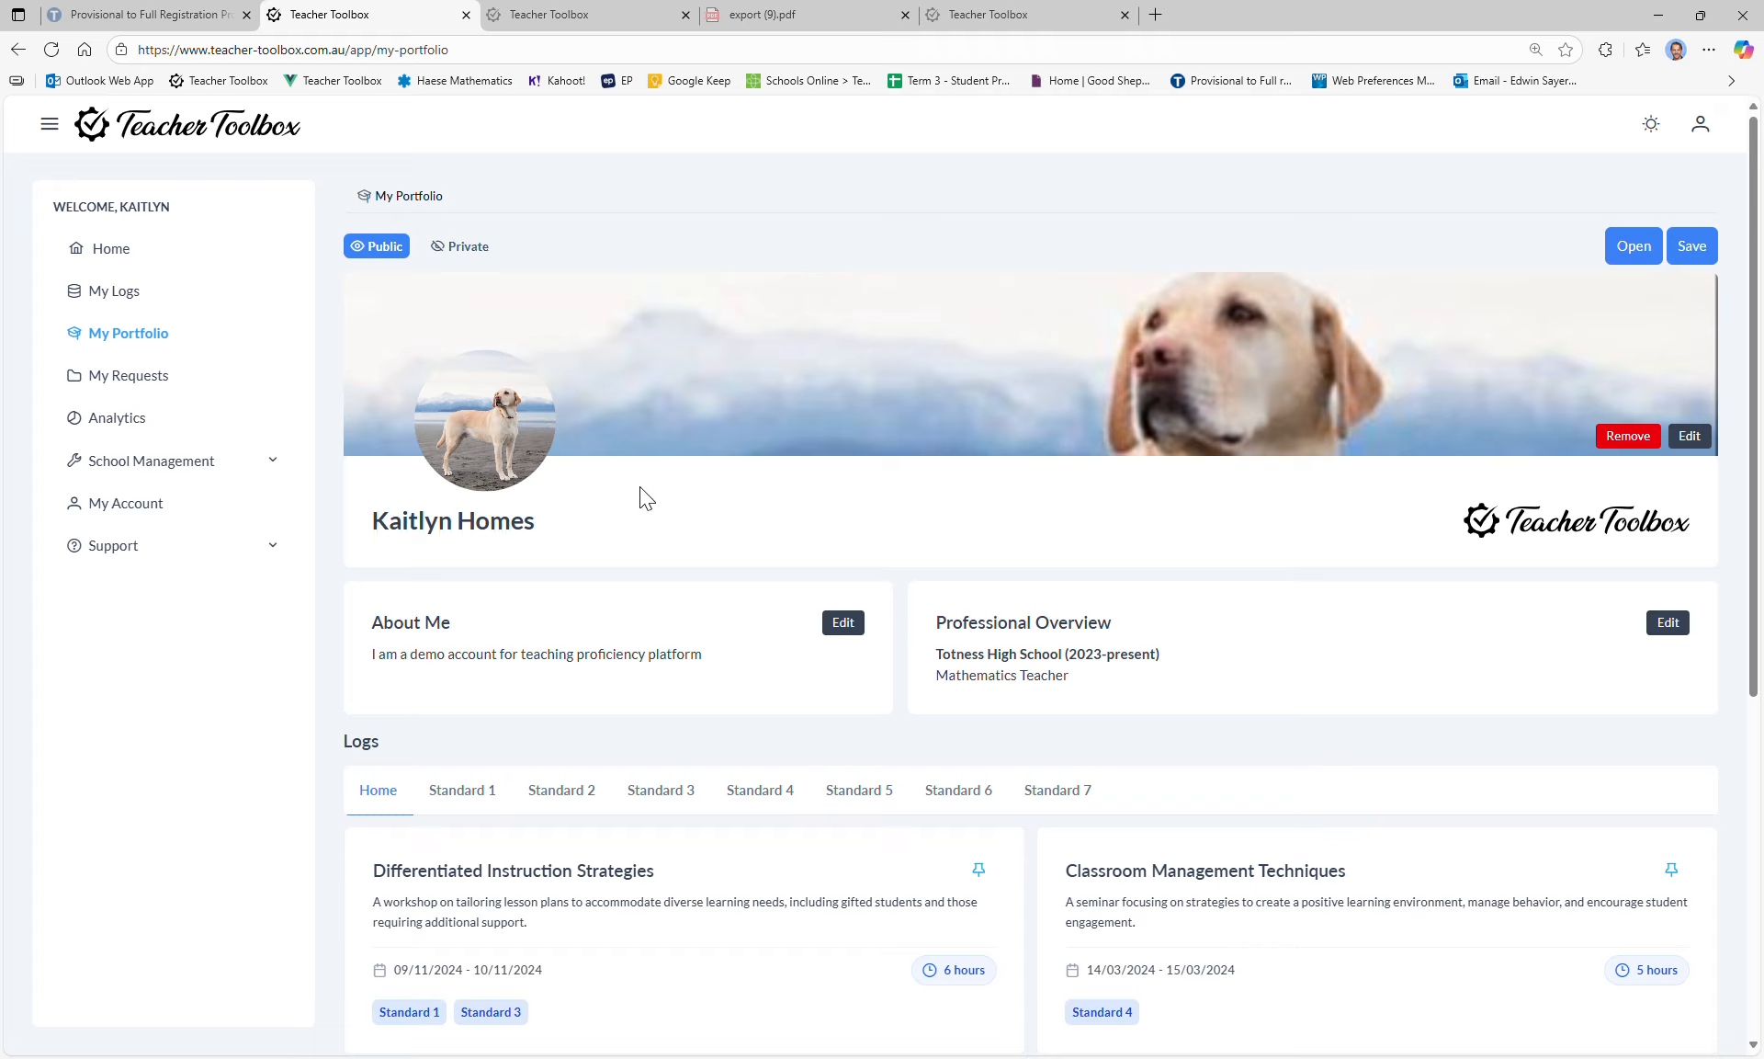
Step: View the public portfolio in a new tab, then return and open My Requests
click(1634, 245)
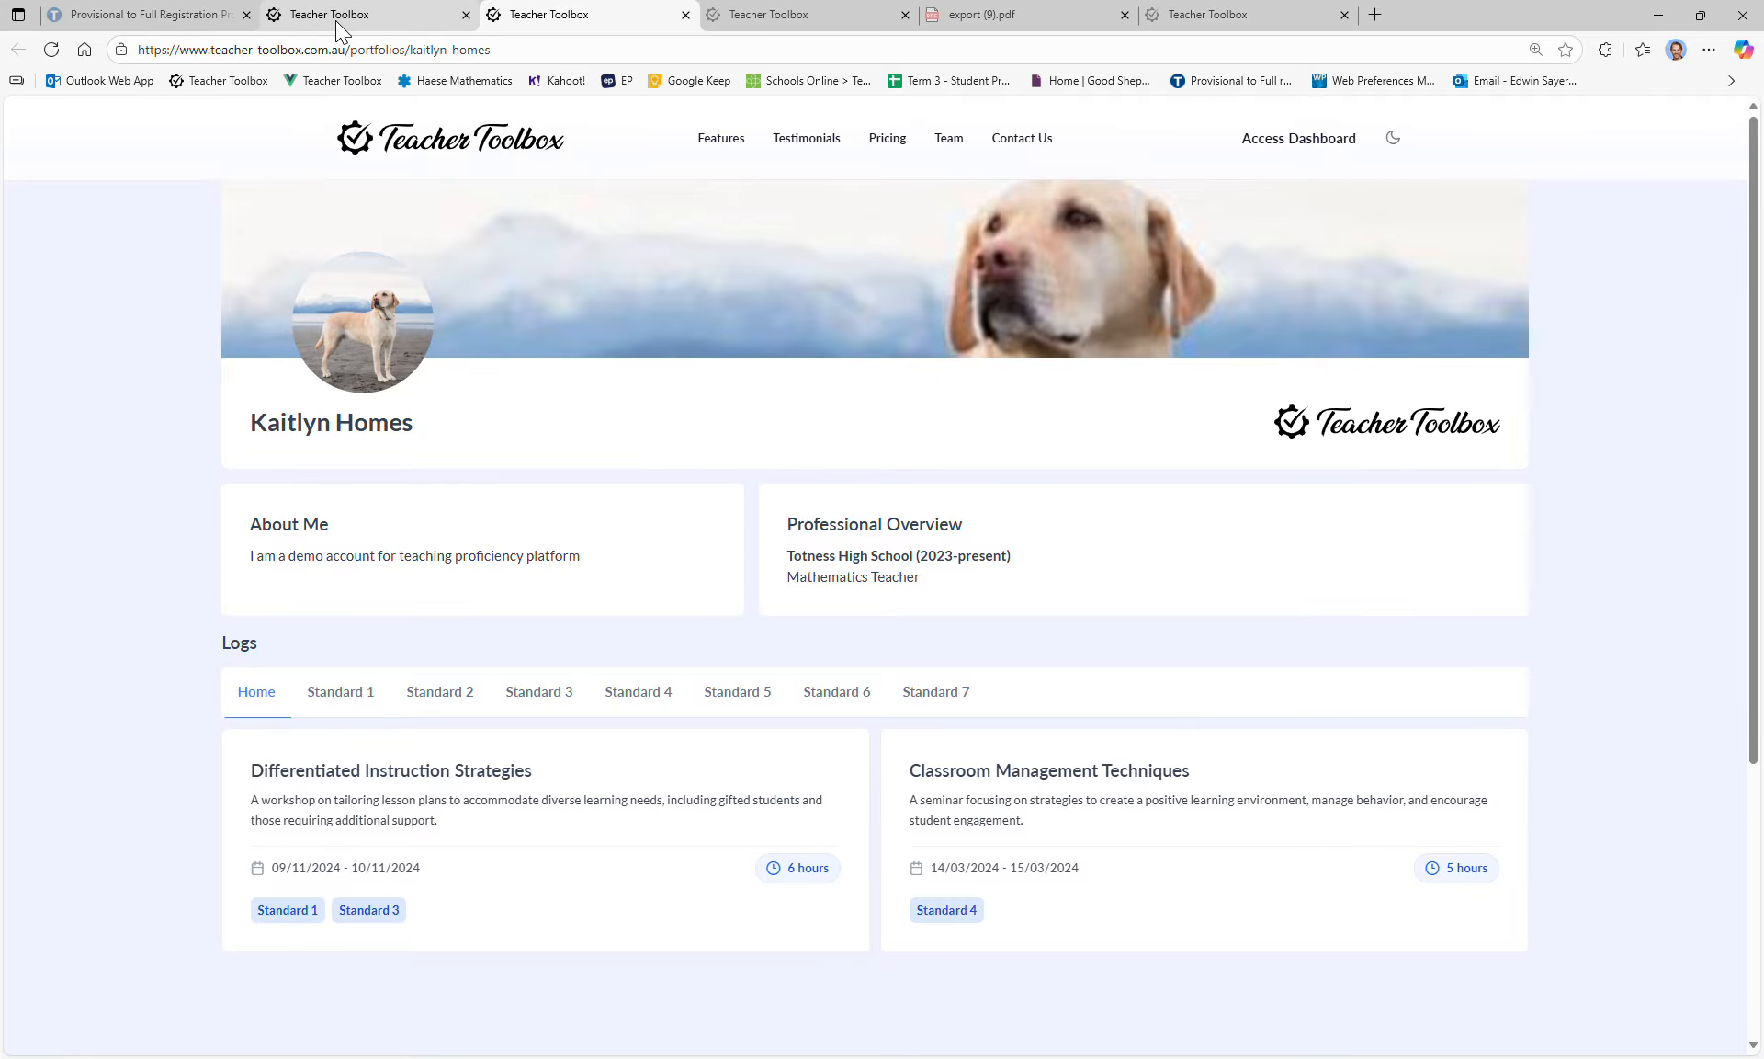
double_click(483, 51)
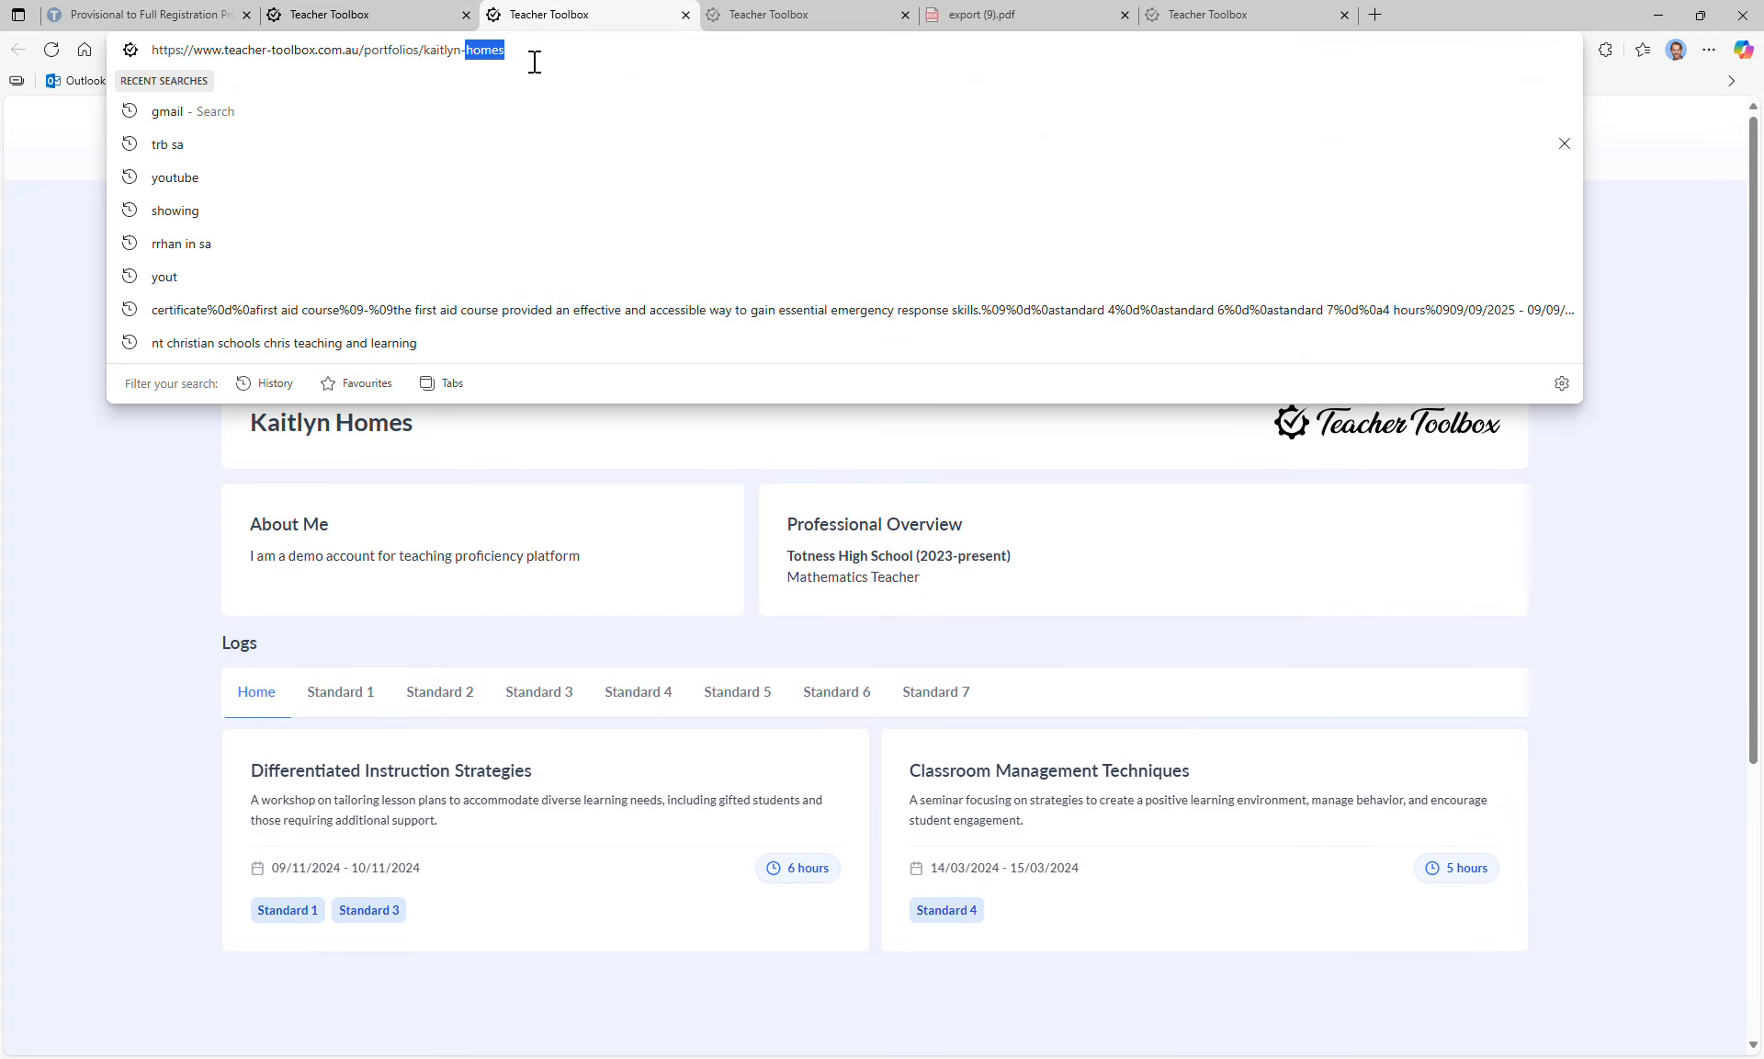
click(285, 7)
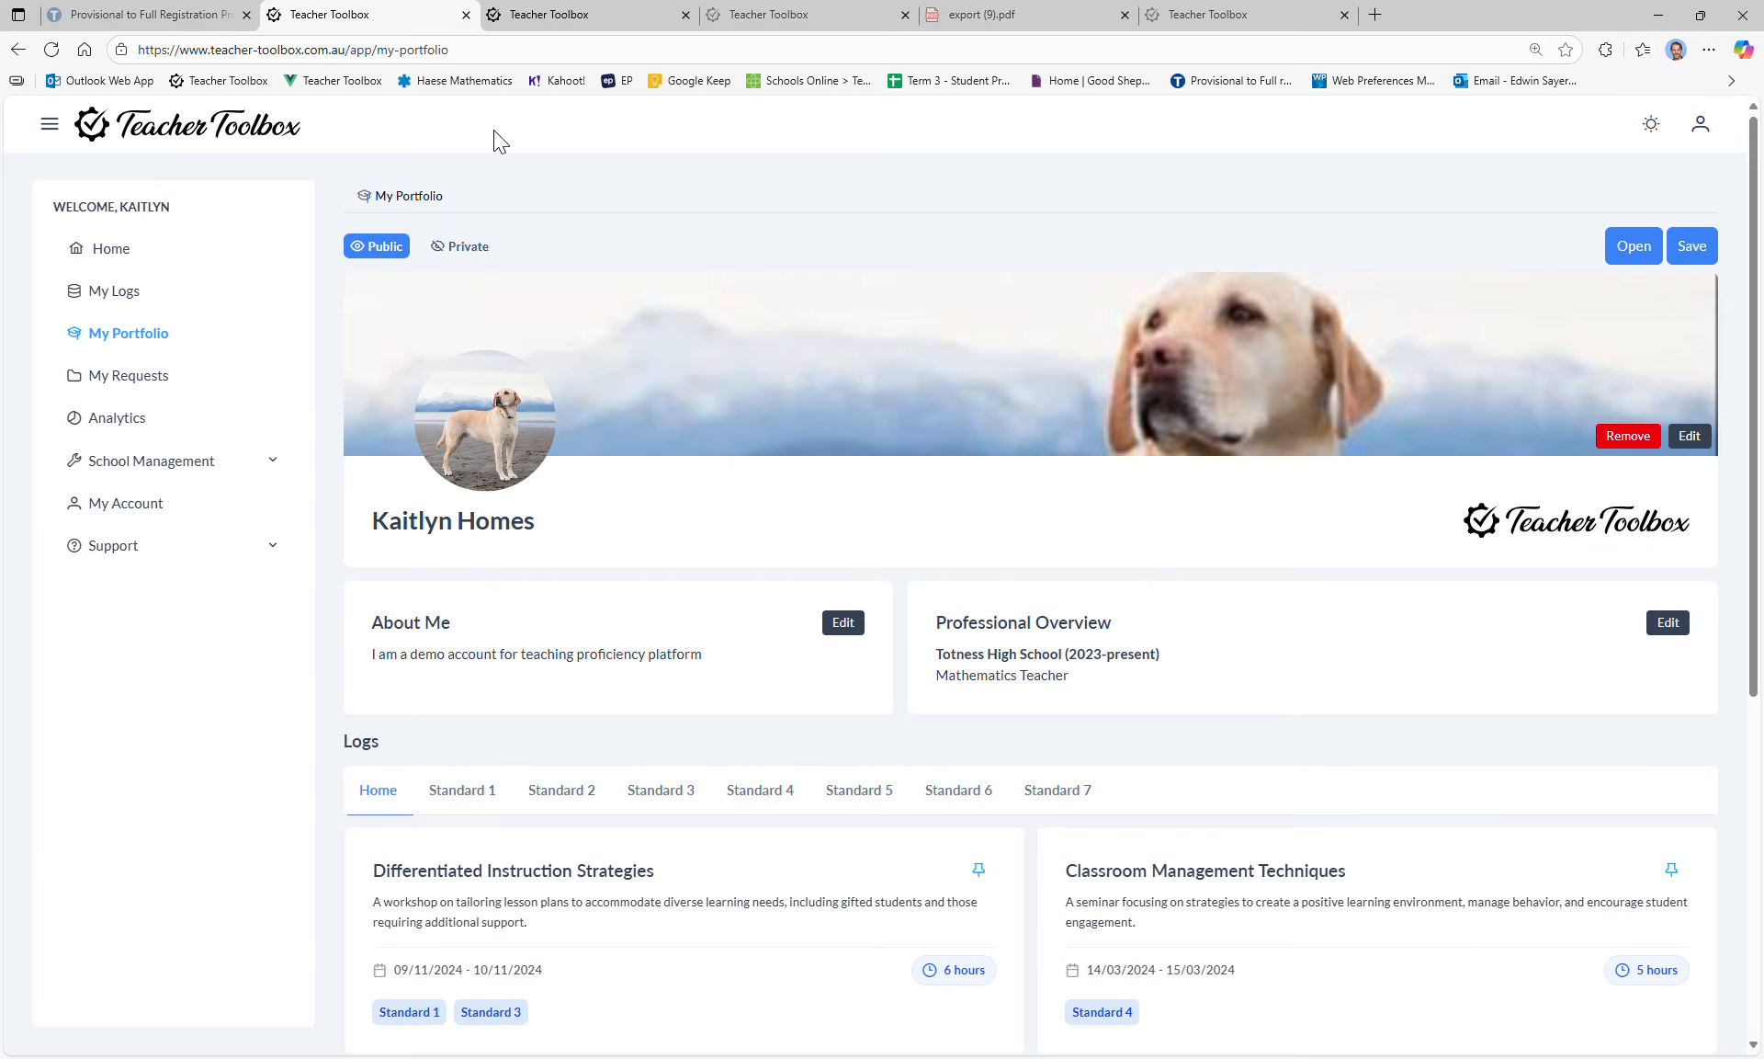
click(131, 379)
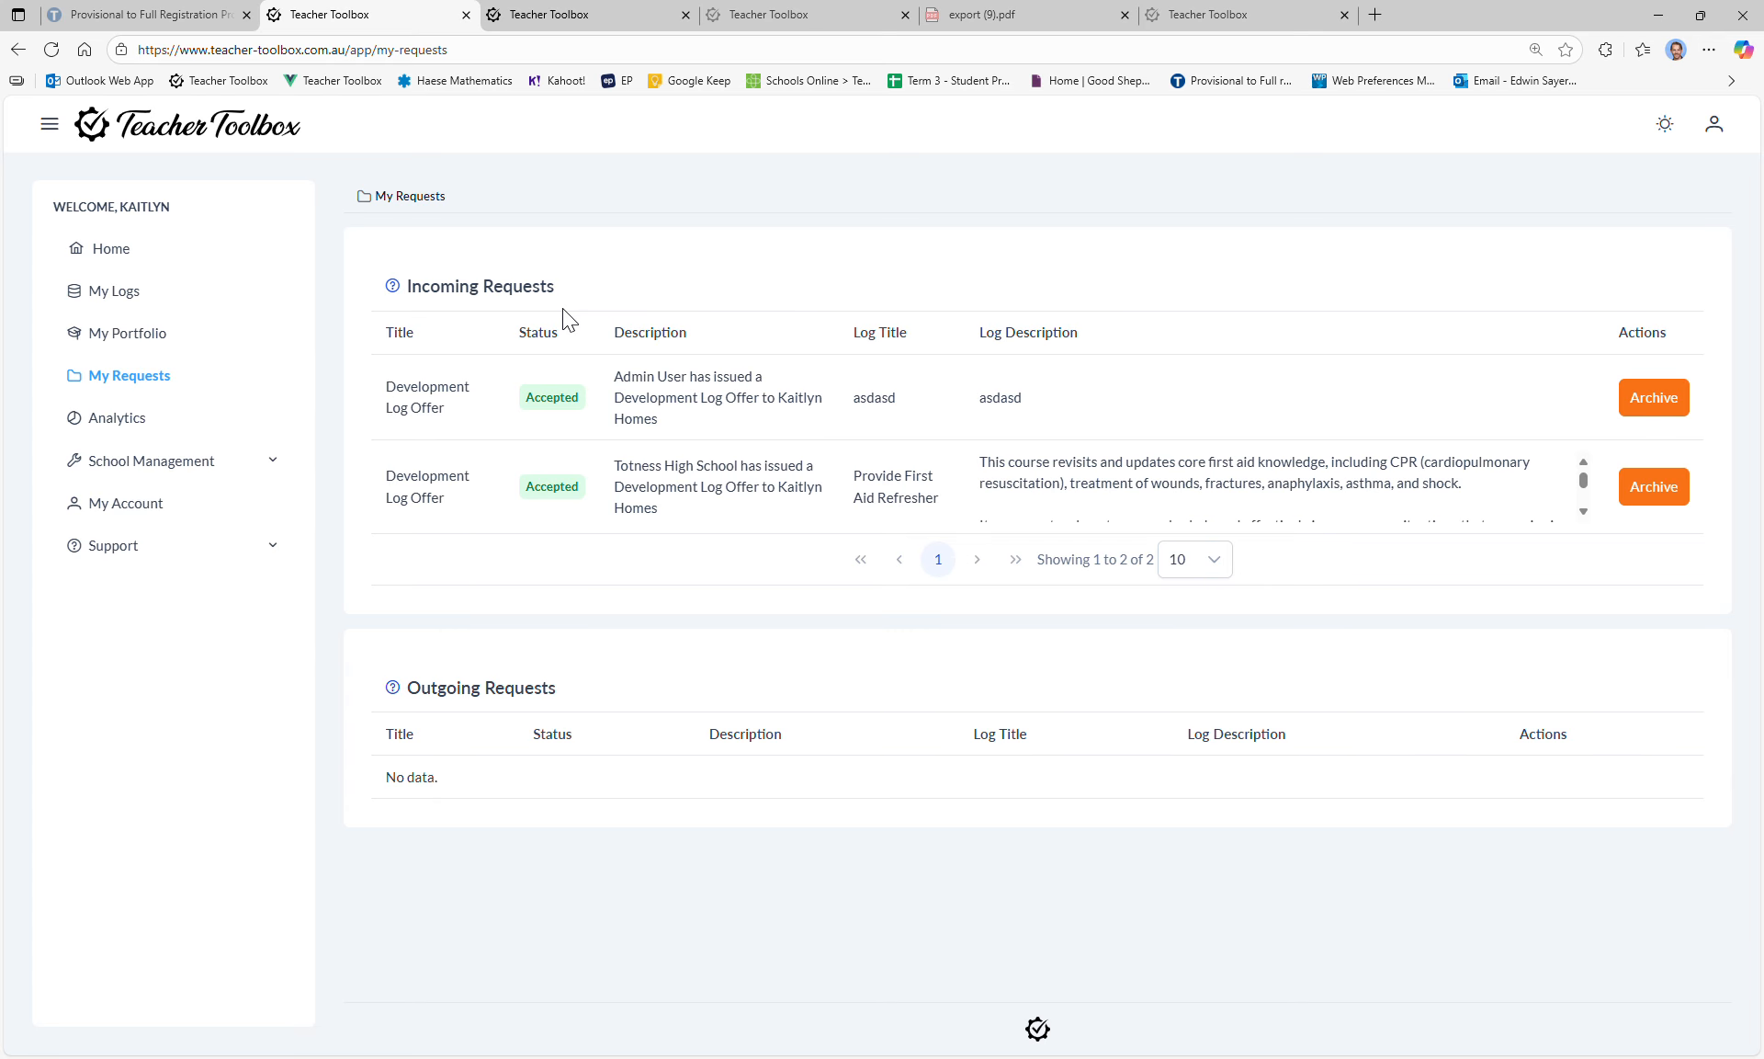
Step: Send the First Aid Course log from My Logs to Admin User via Send to Teacher
click(119, 288)
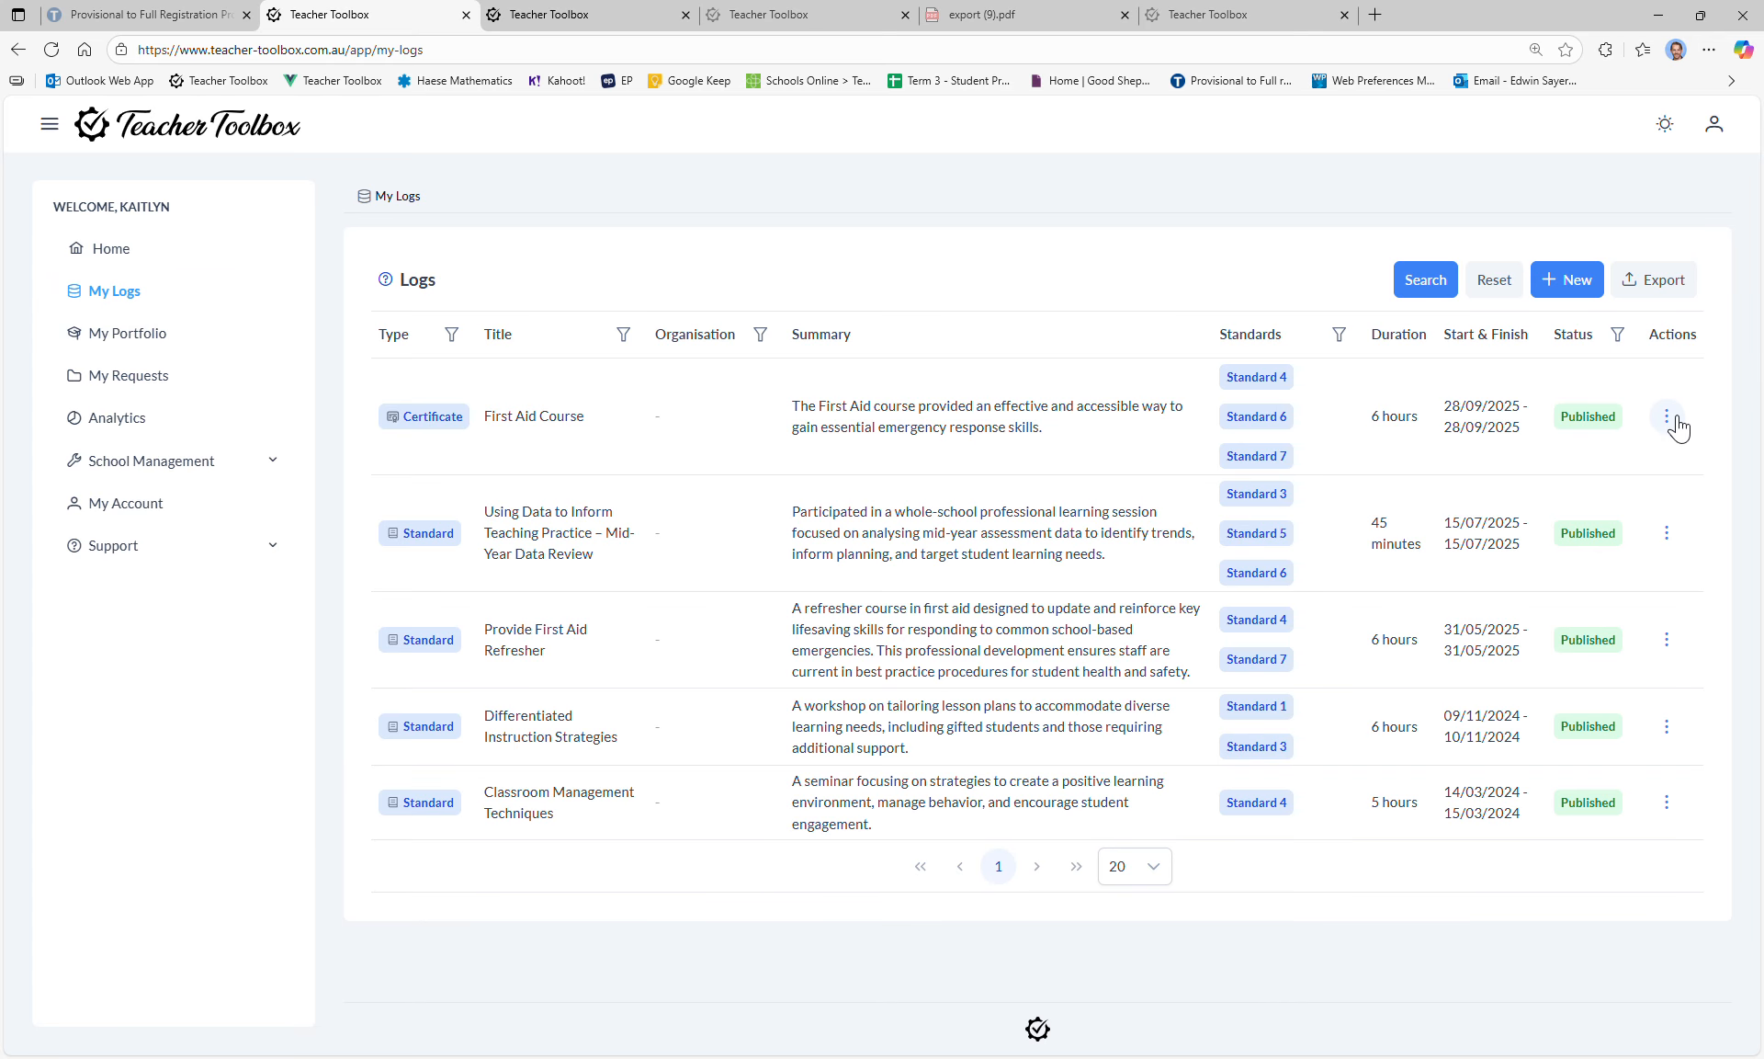
click(1667, 415)
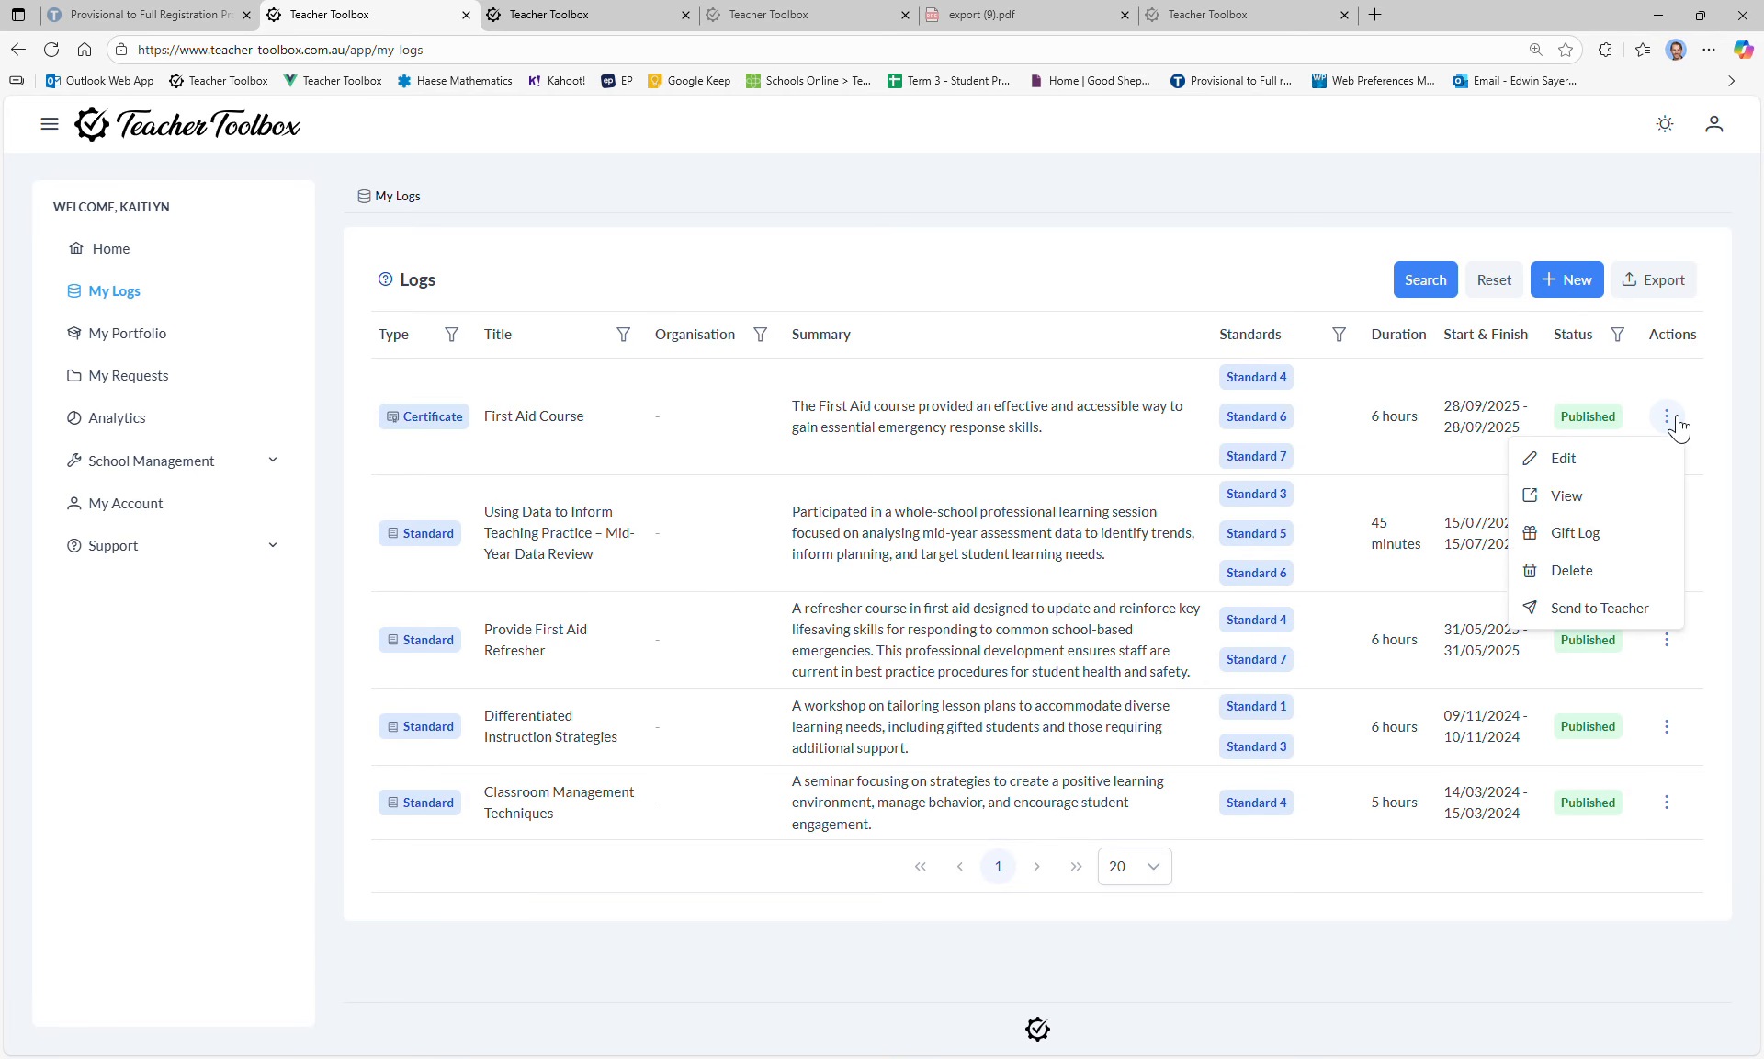
click(1614, 610)
click(951, 582)
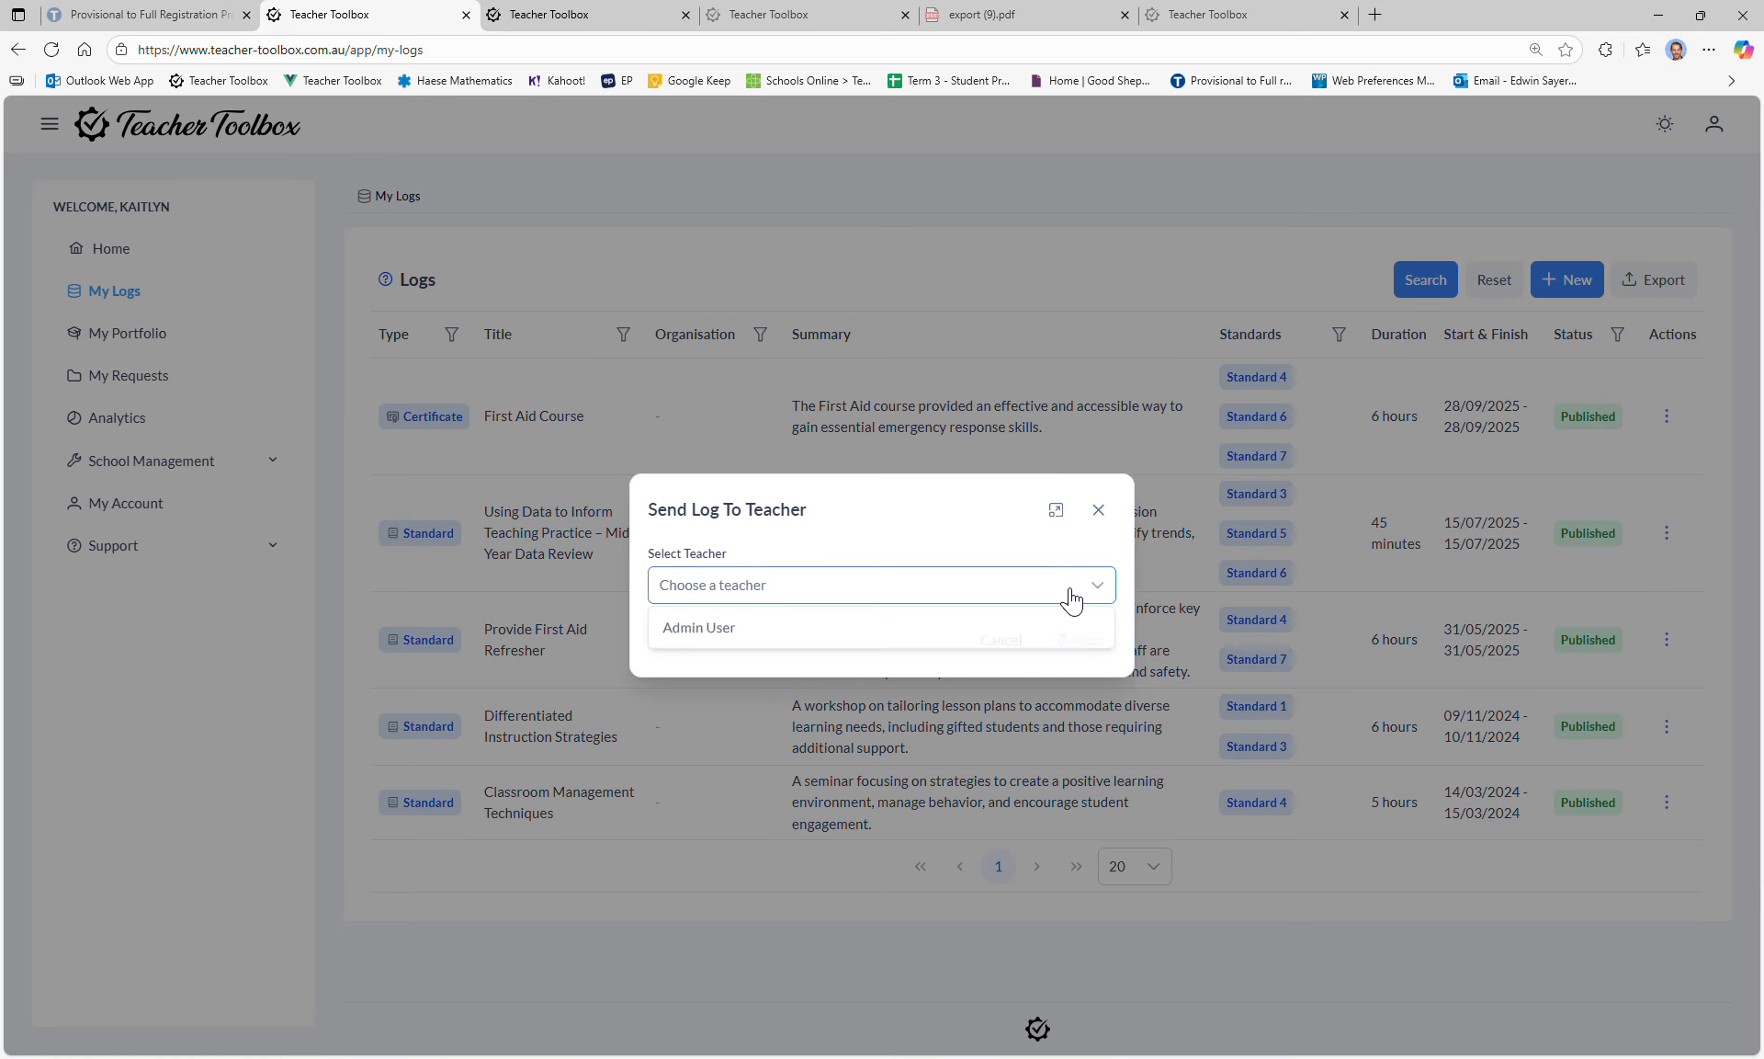
click(774, 636)
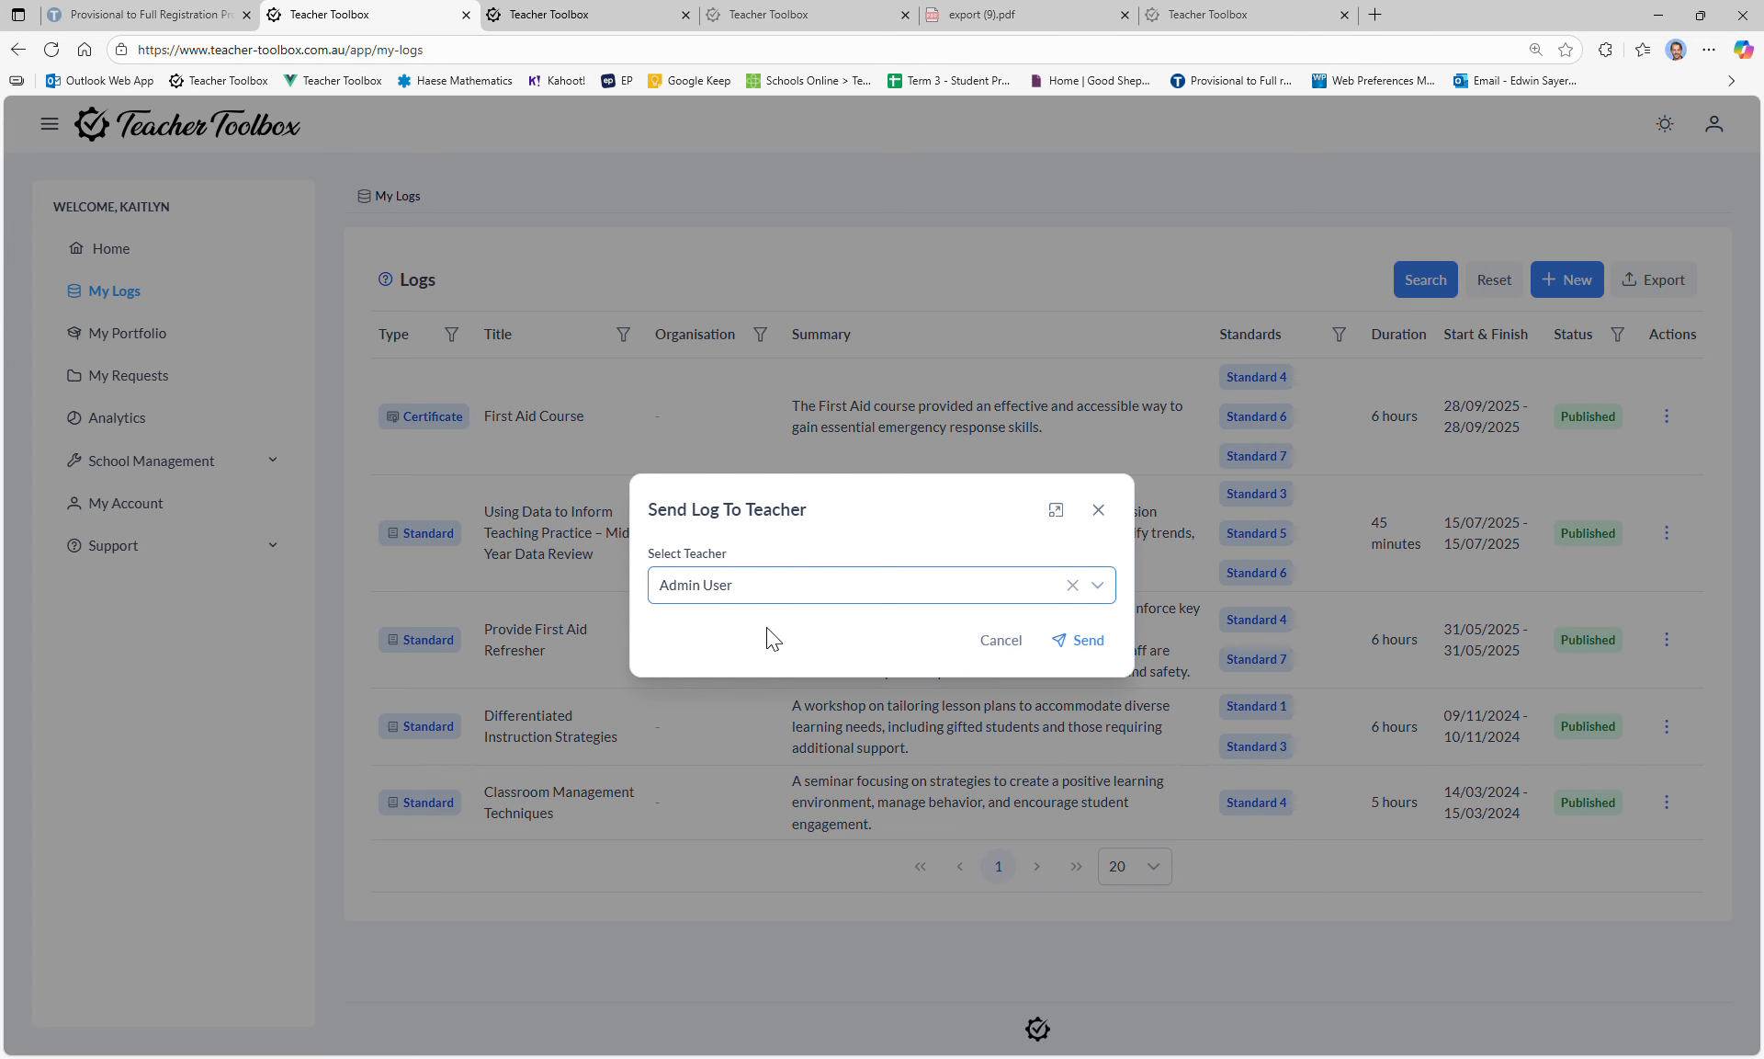
click(1079, 640)
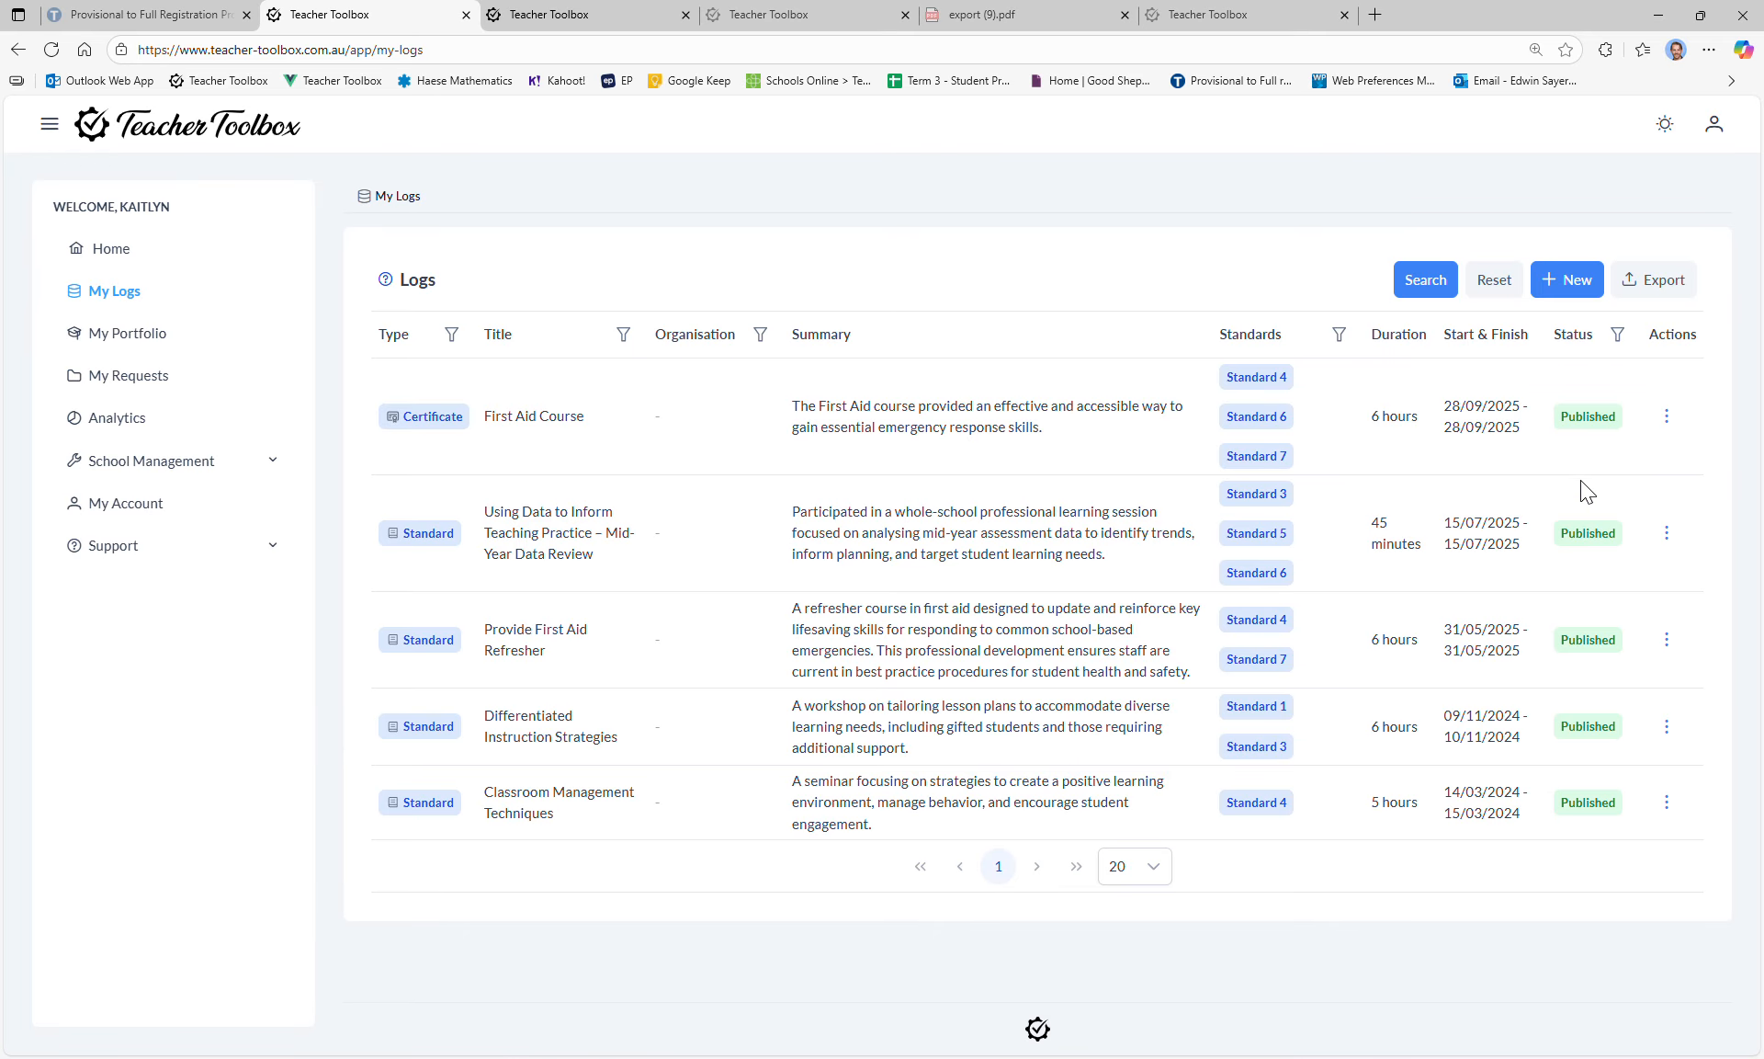
click(1668, 418)
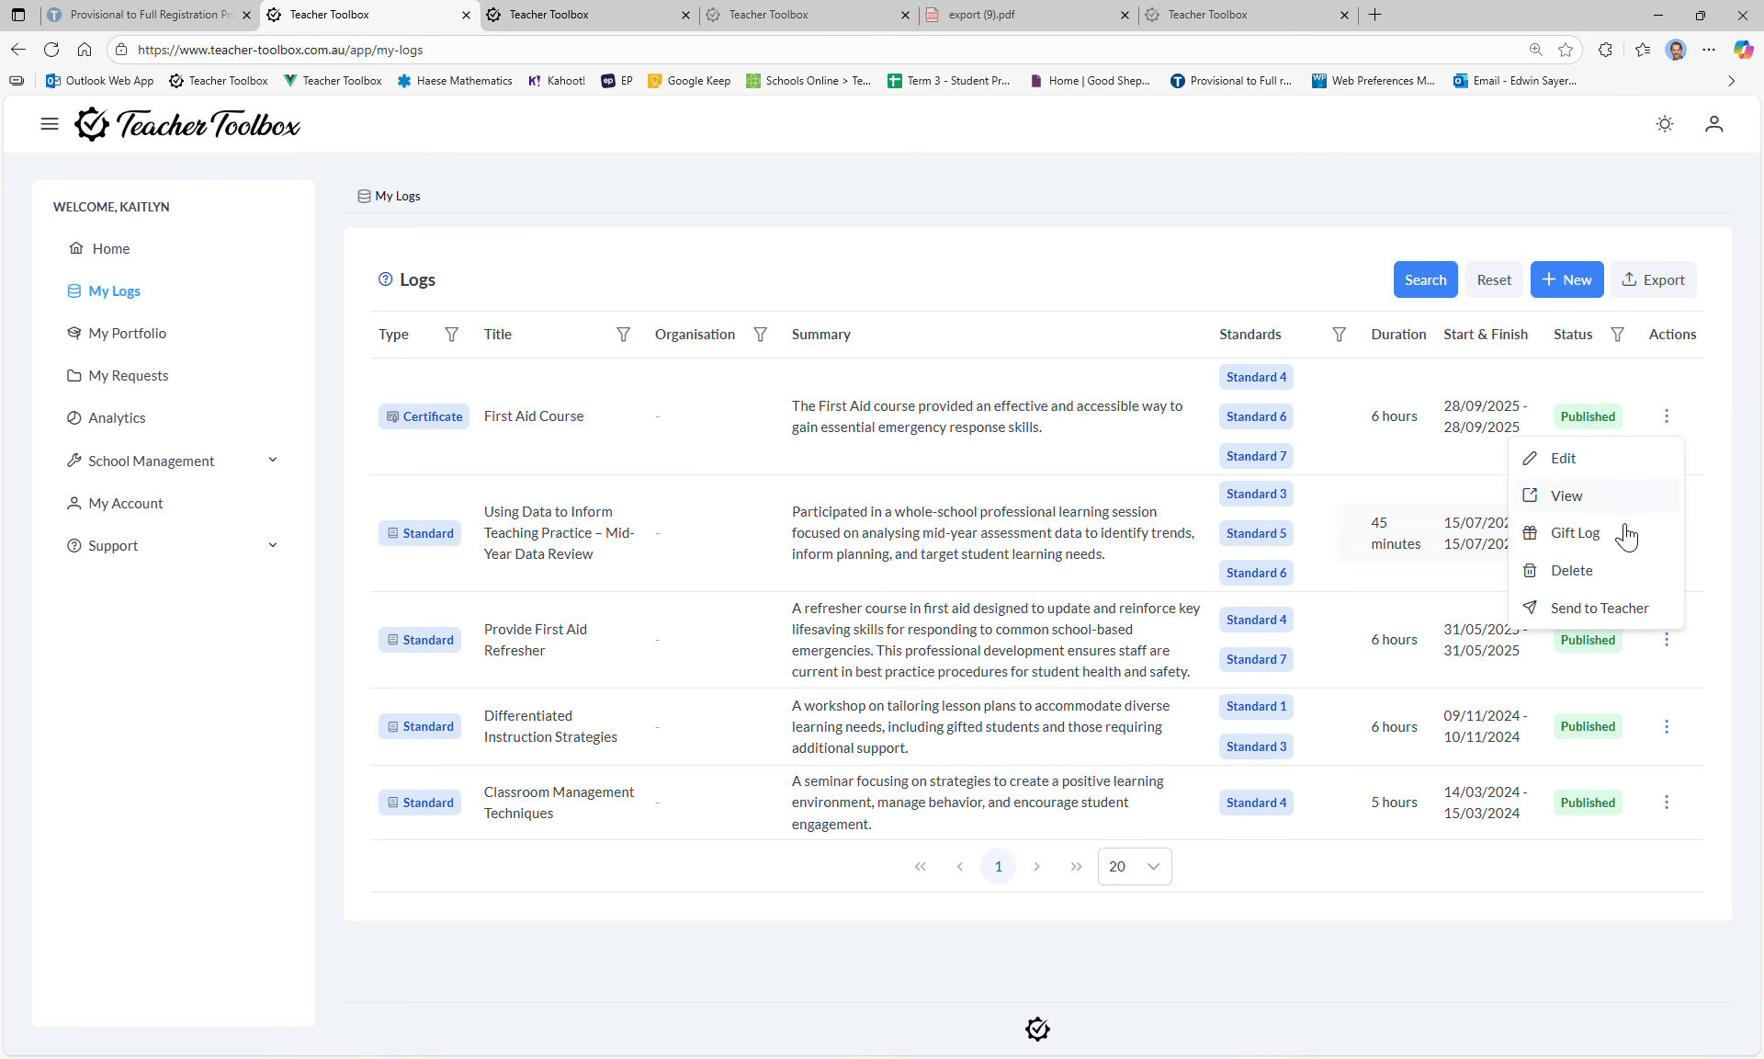
Step: Copy a share link for the First Aid Course log without attachments and open it in a new tab
click(1611, 544)
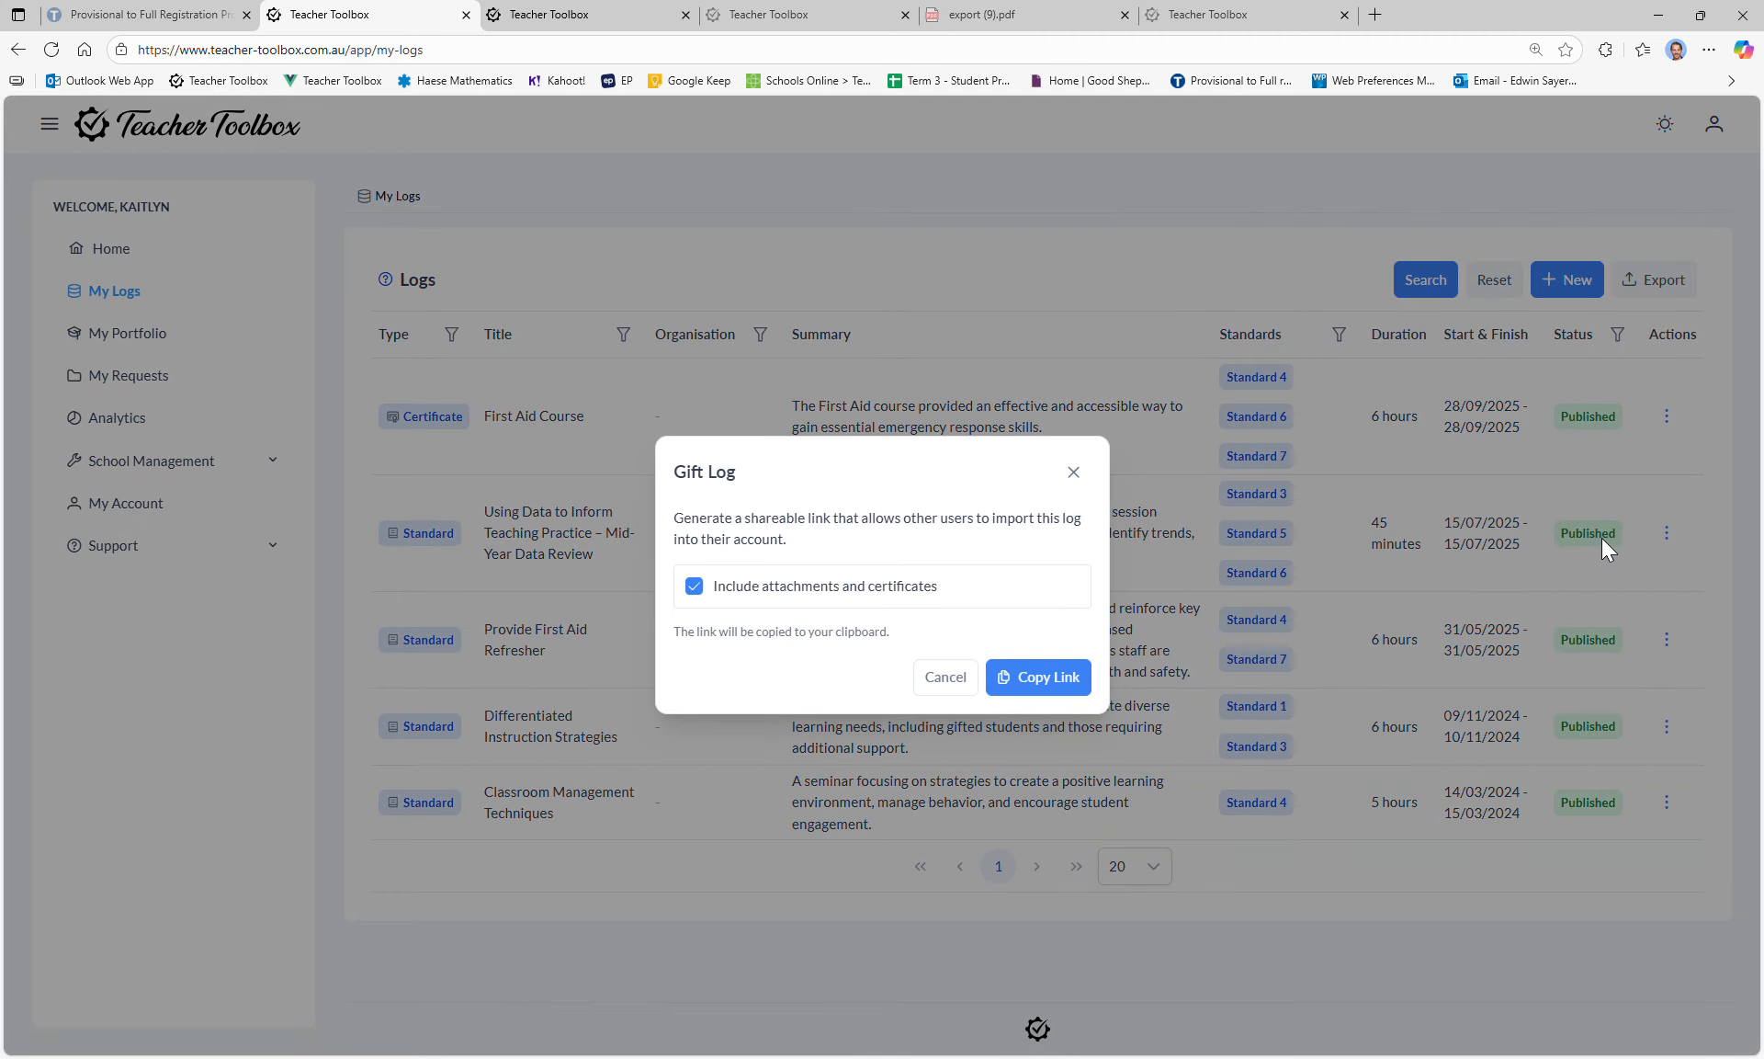
click(694, 587)
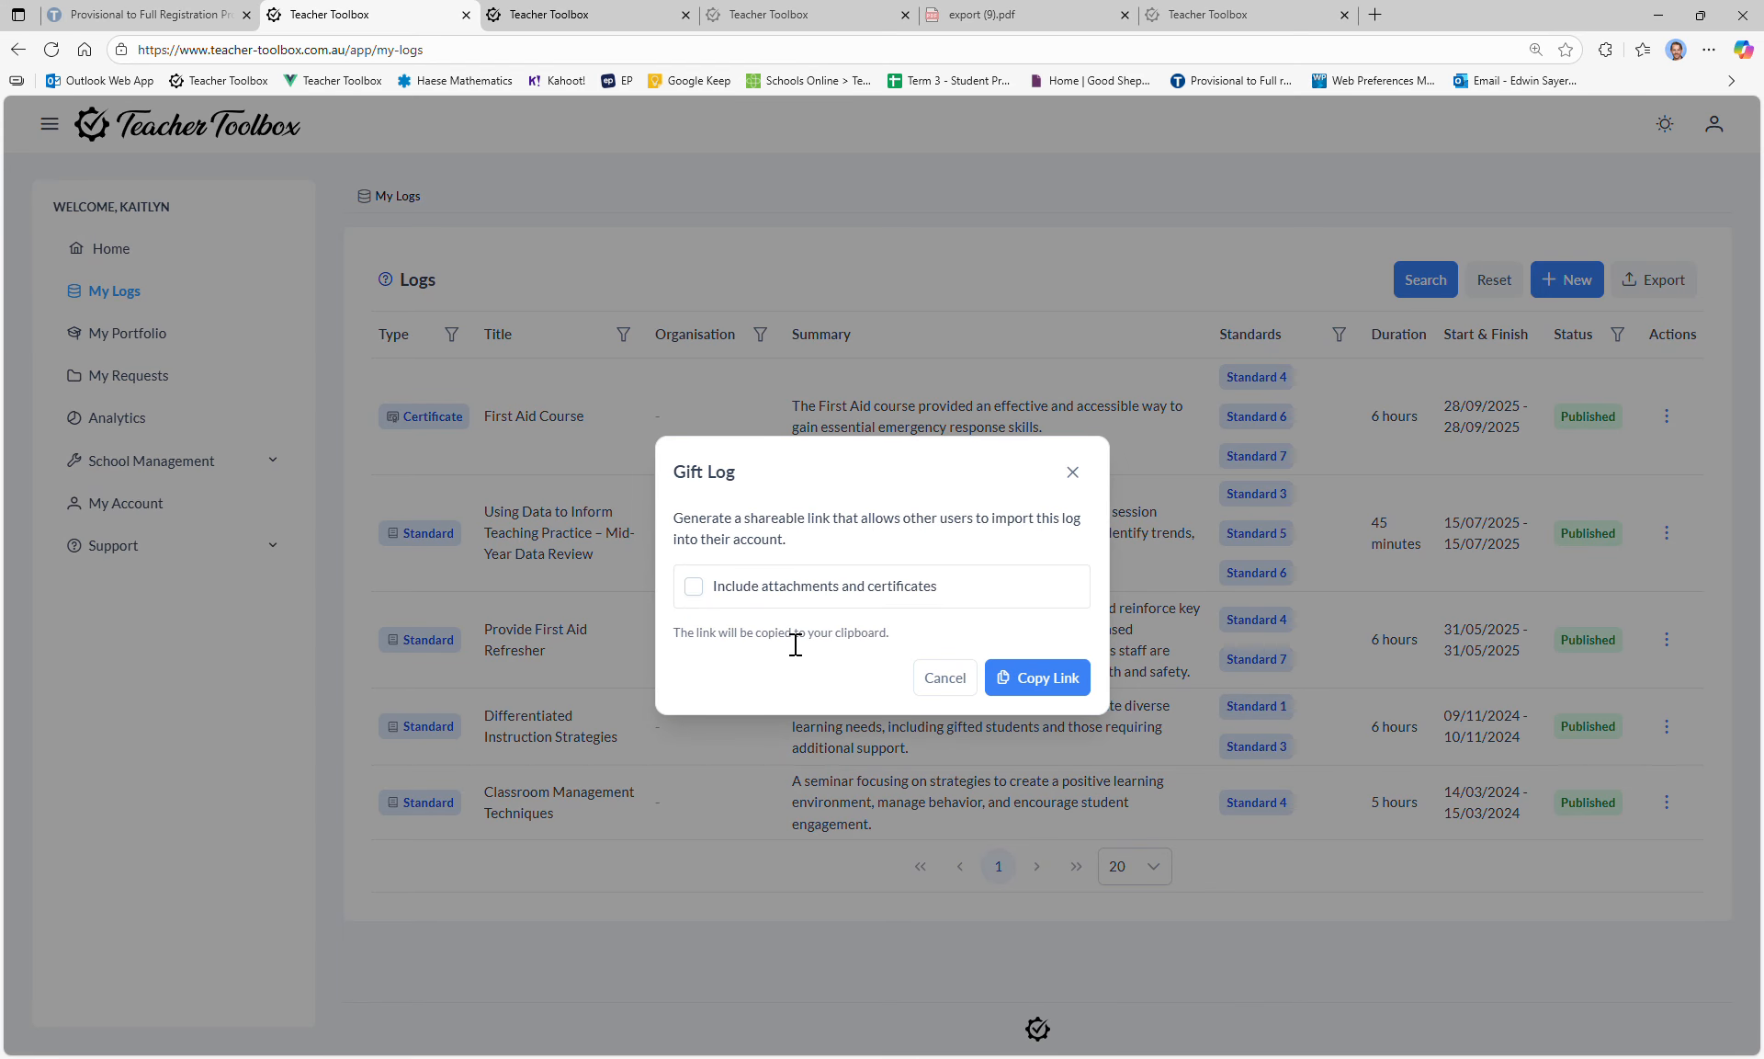
click(1046, 684)
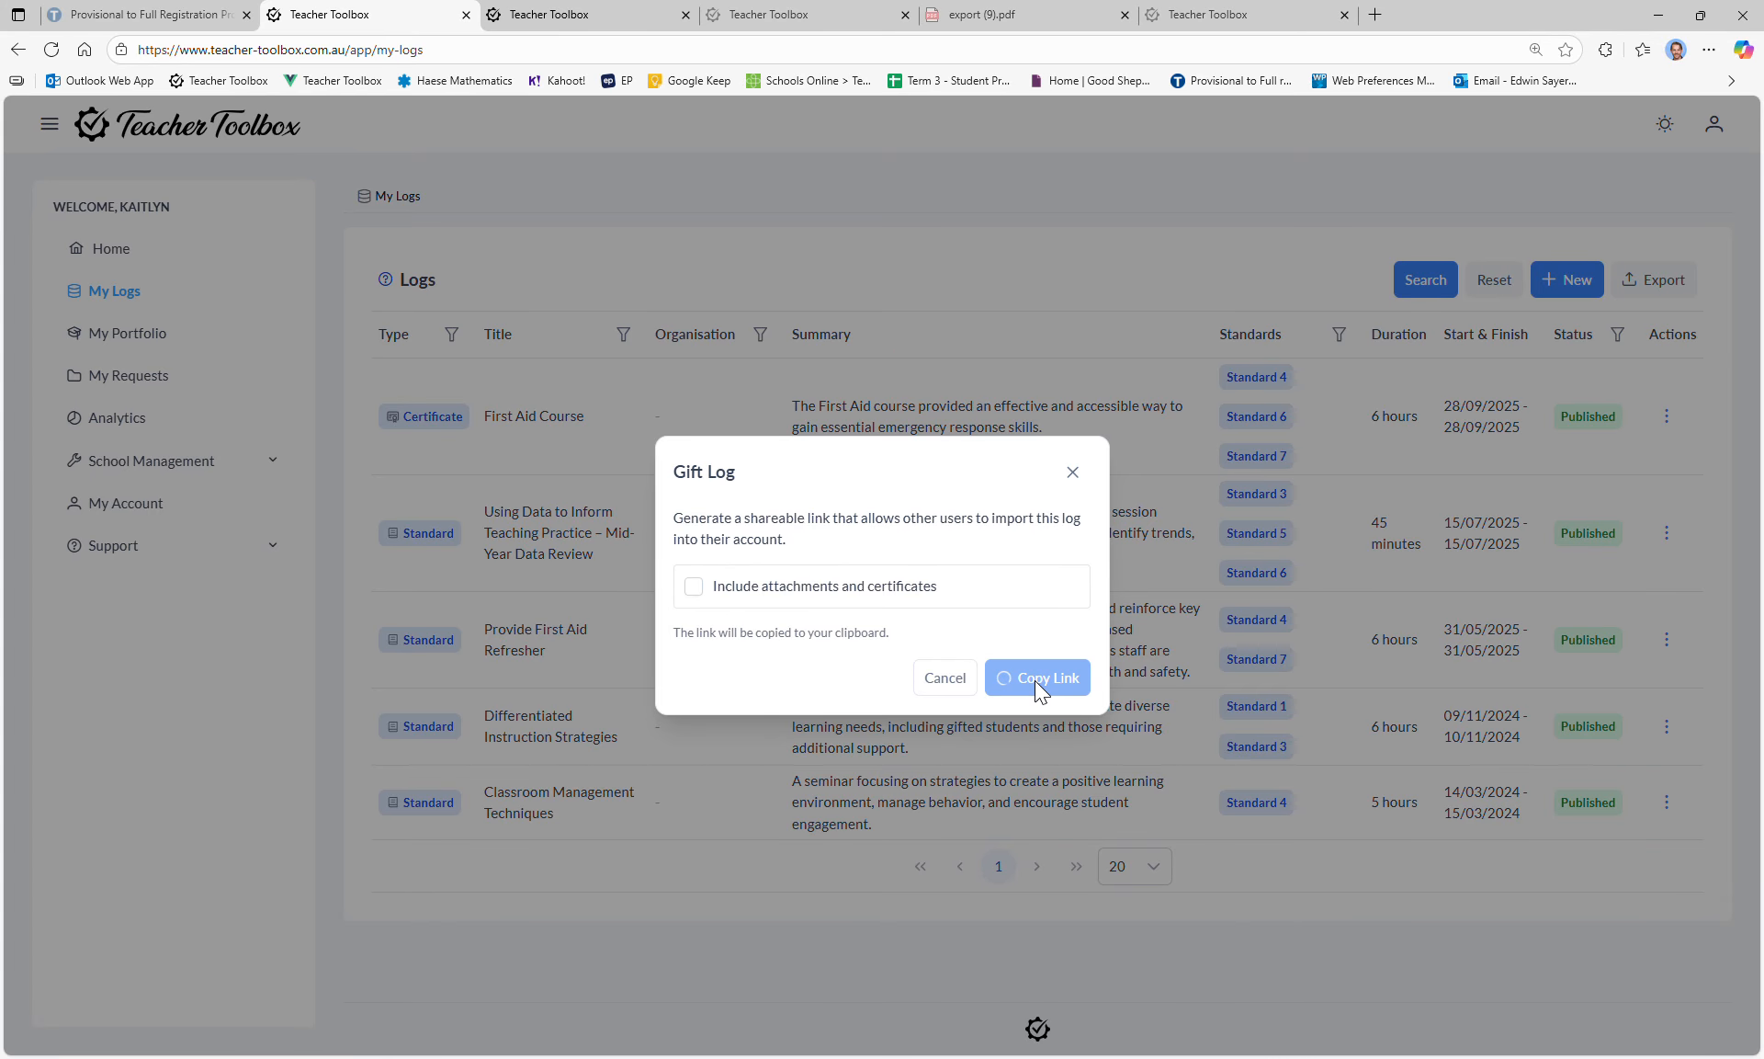
click(1375, 15)
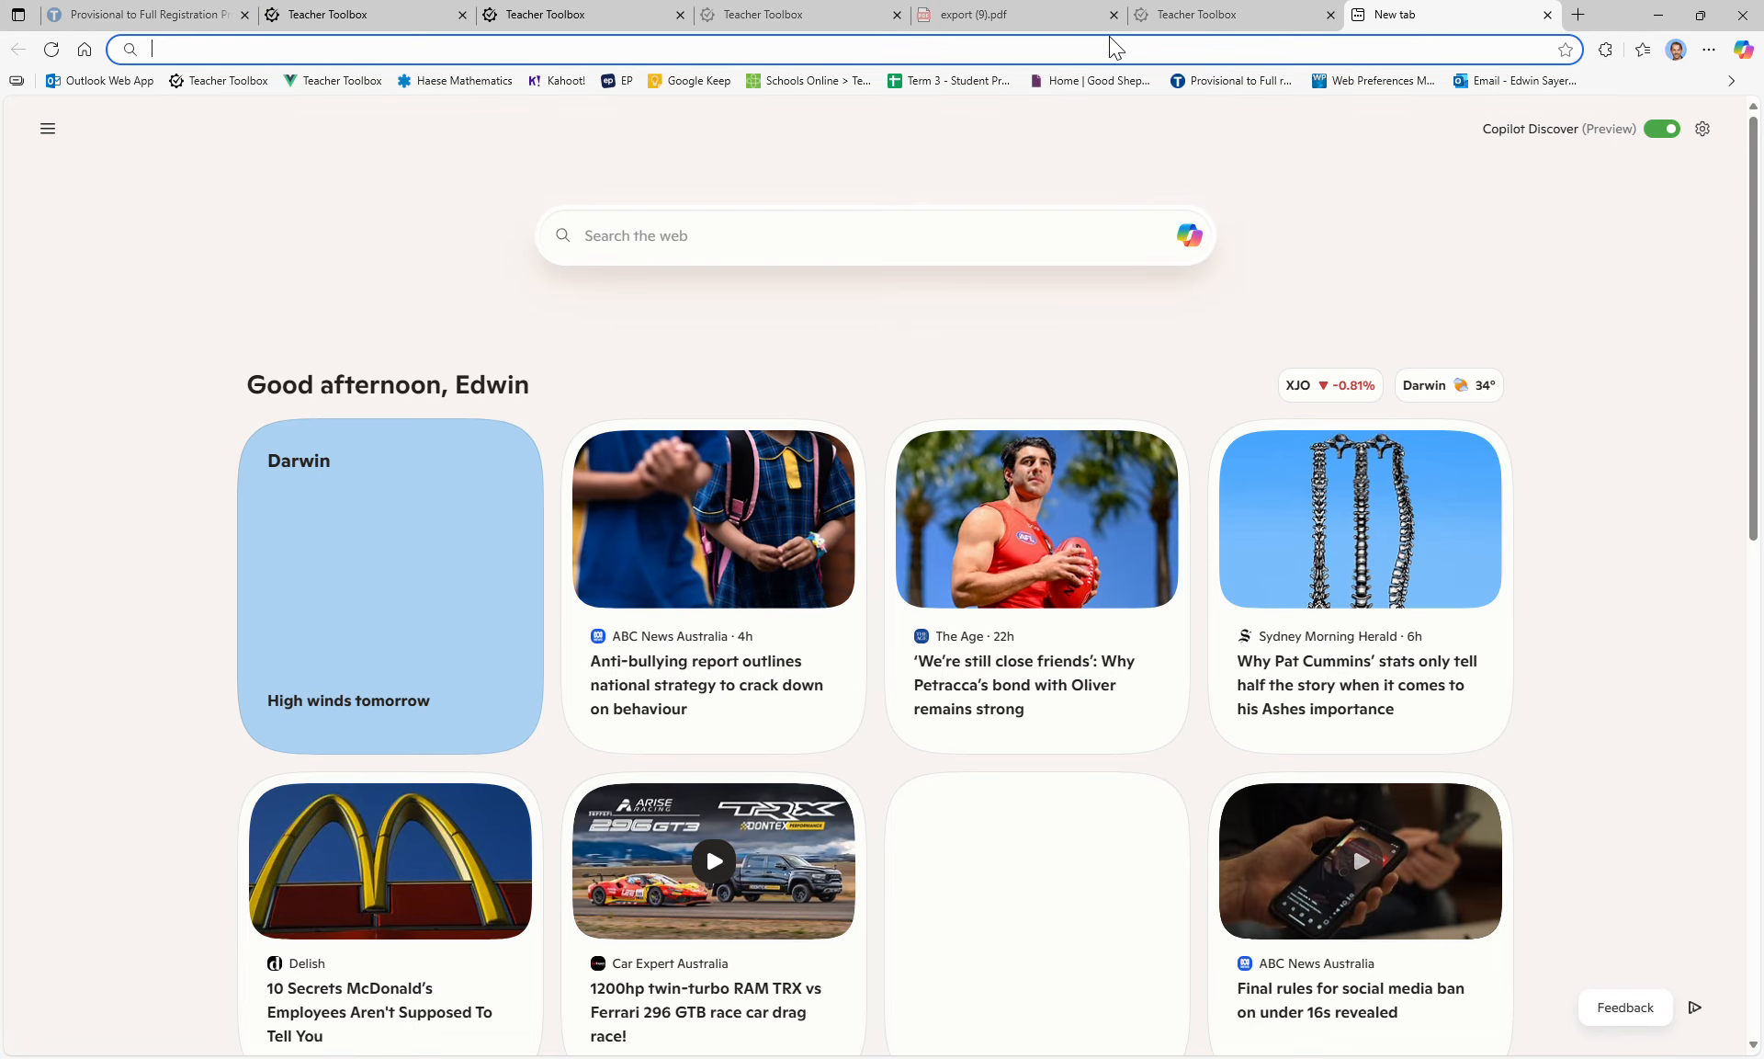
key(ctrl+v)
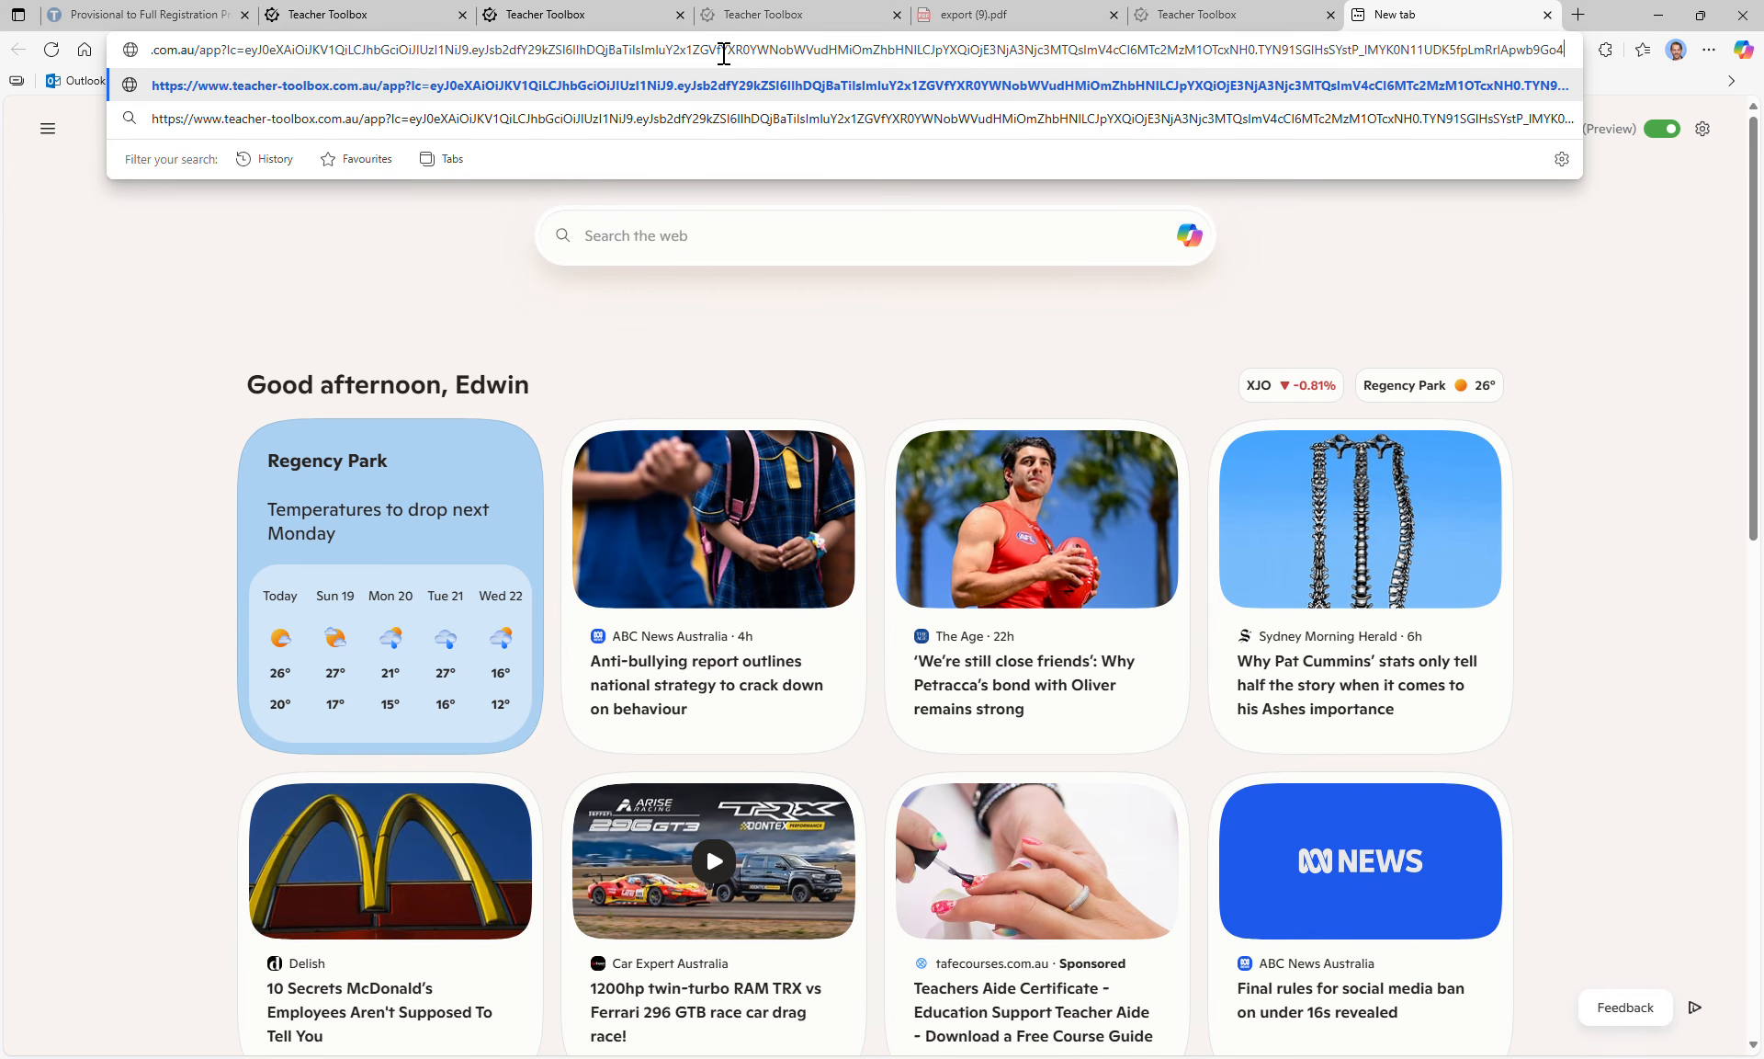
key(Return)
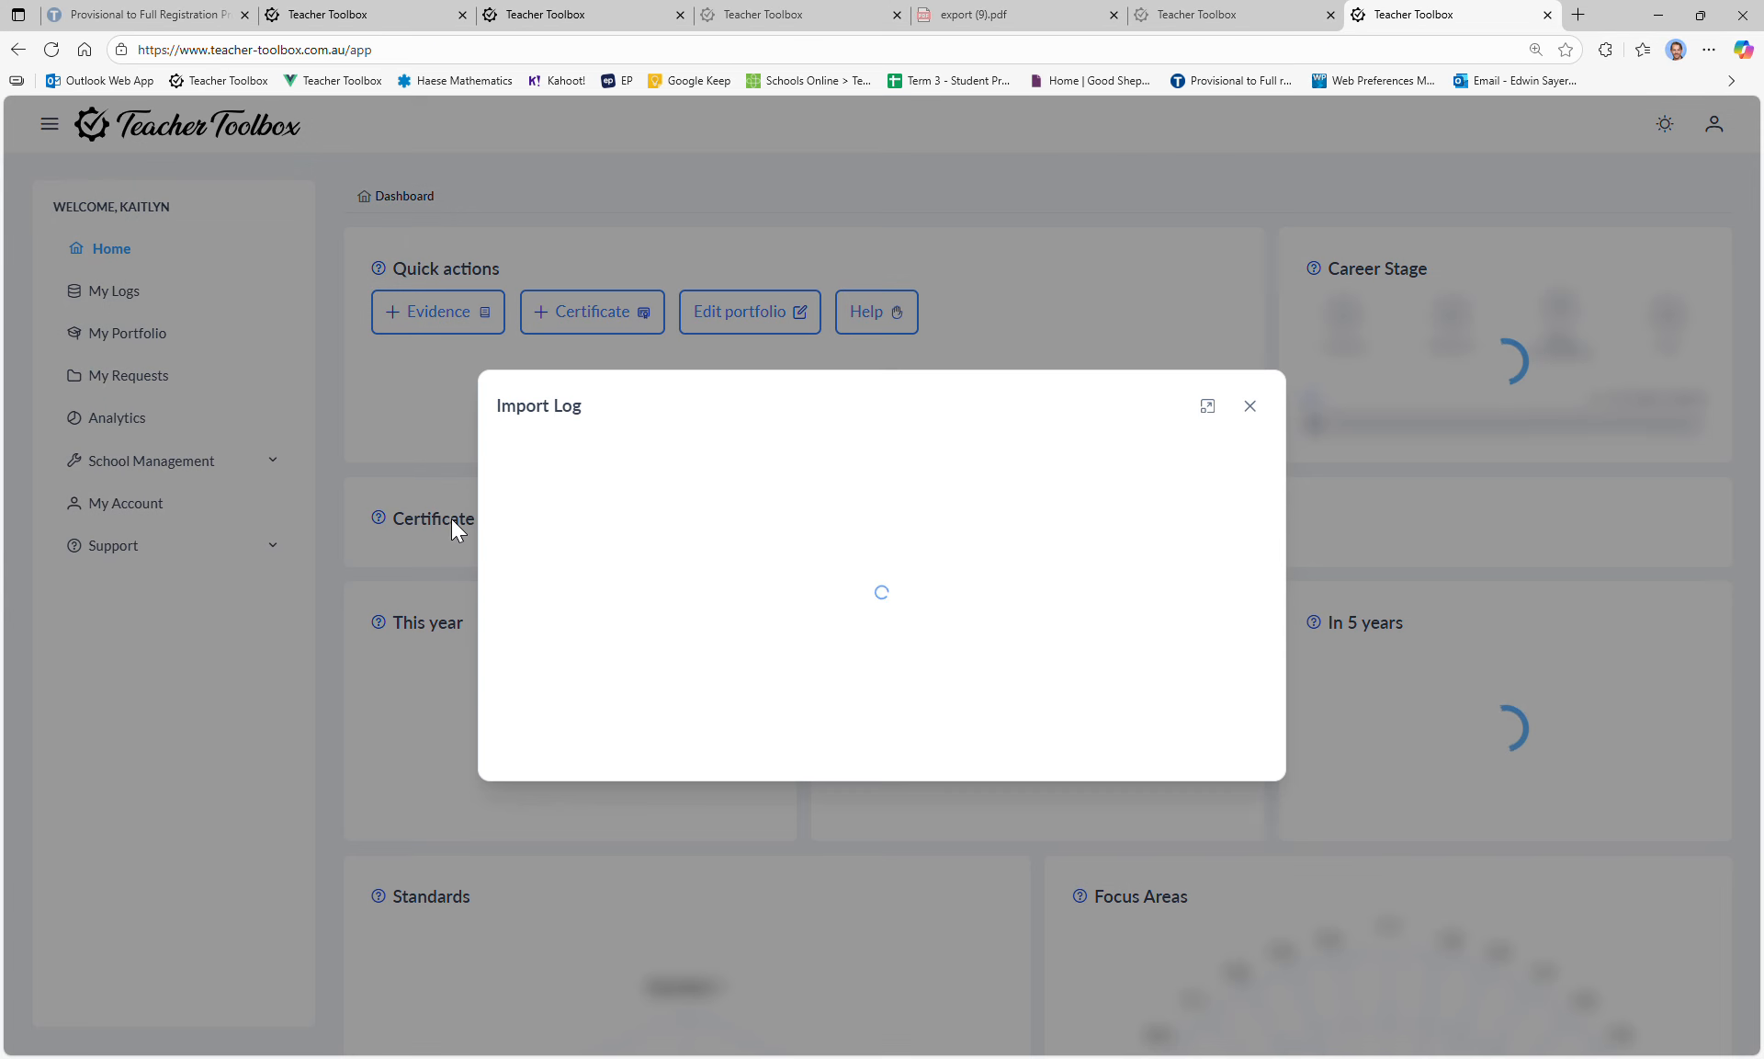
Step: Review the shared log's import preview, close it, and return to the My Logs tab
scroll(719, 370, down, 4)
scroll(718, 370, down, 5)
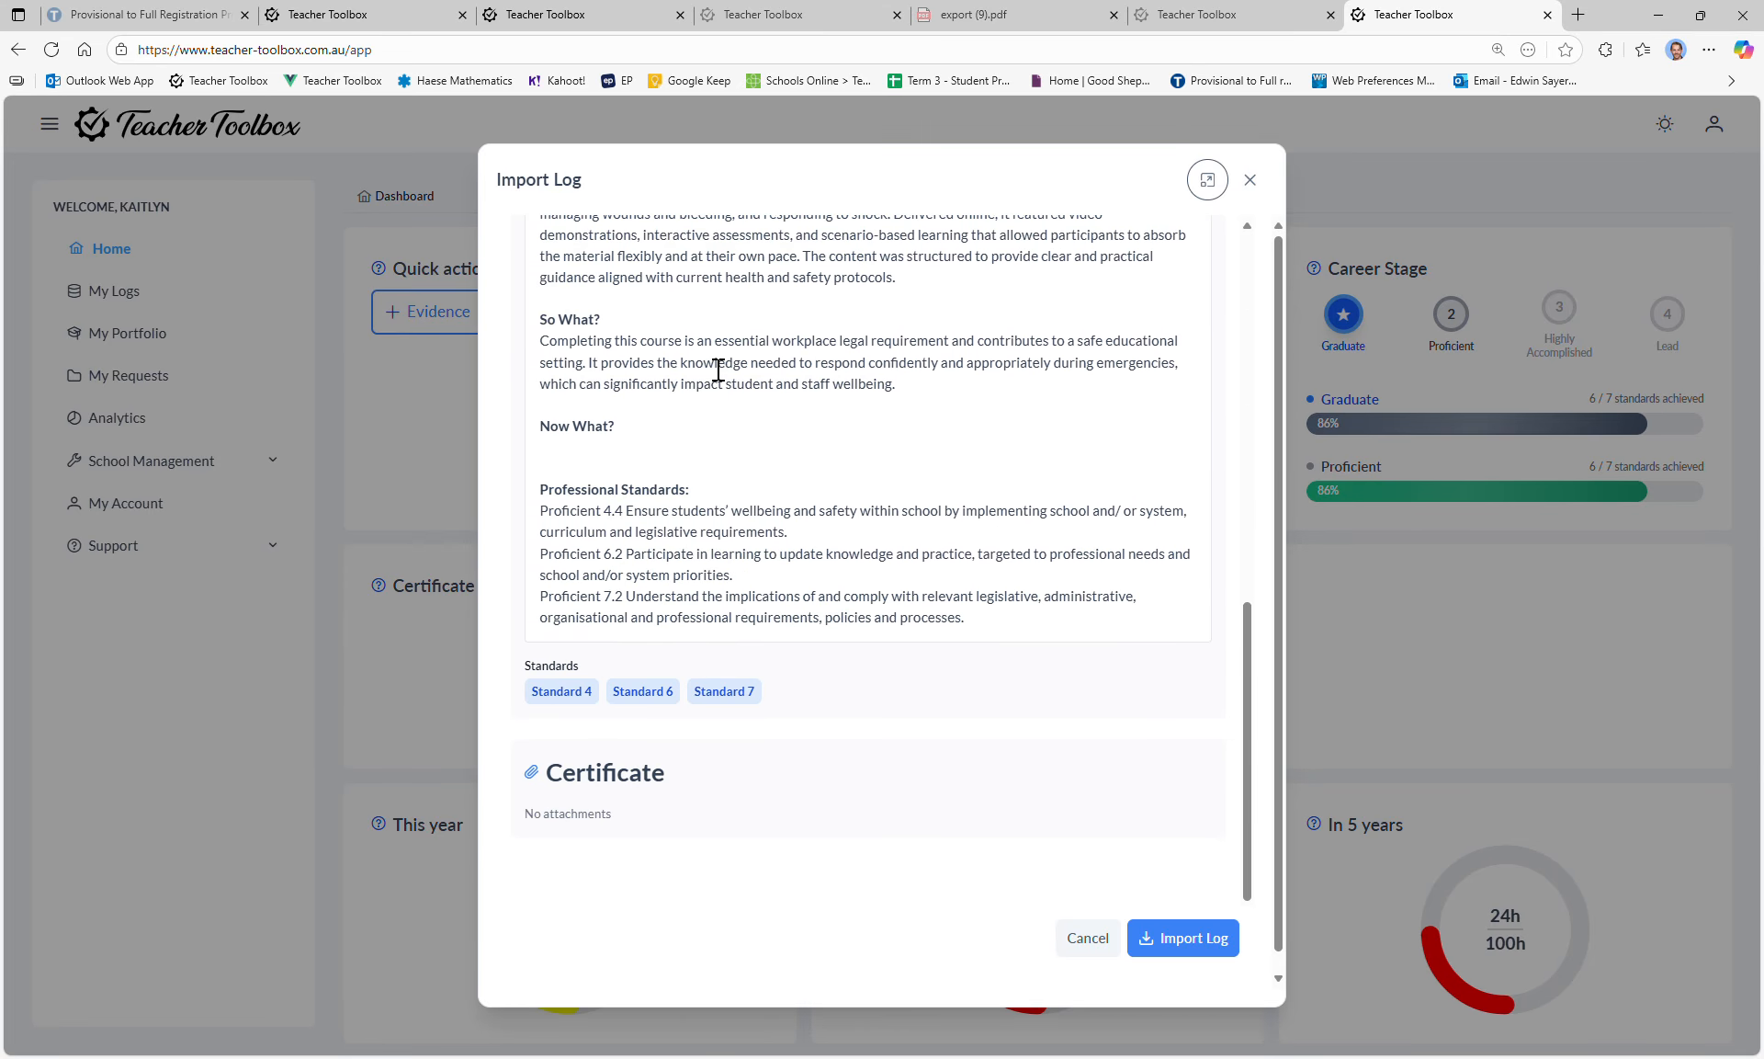
scroll(719, 369, up, 7)
scroll(703, 366, down, 3)
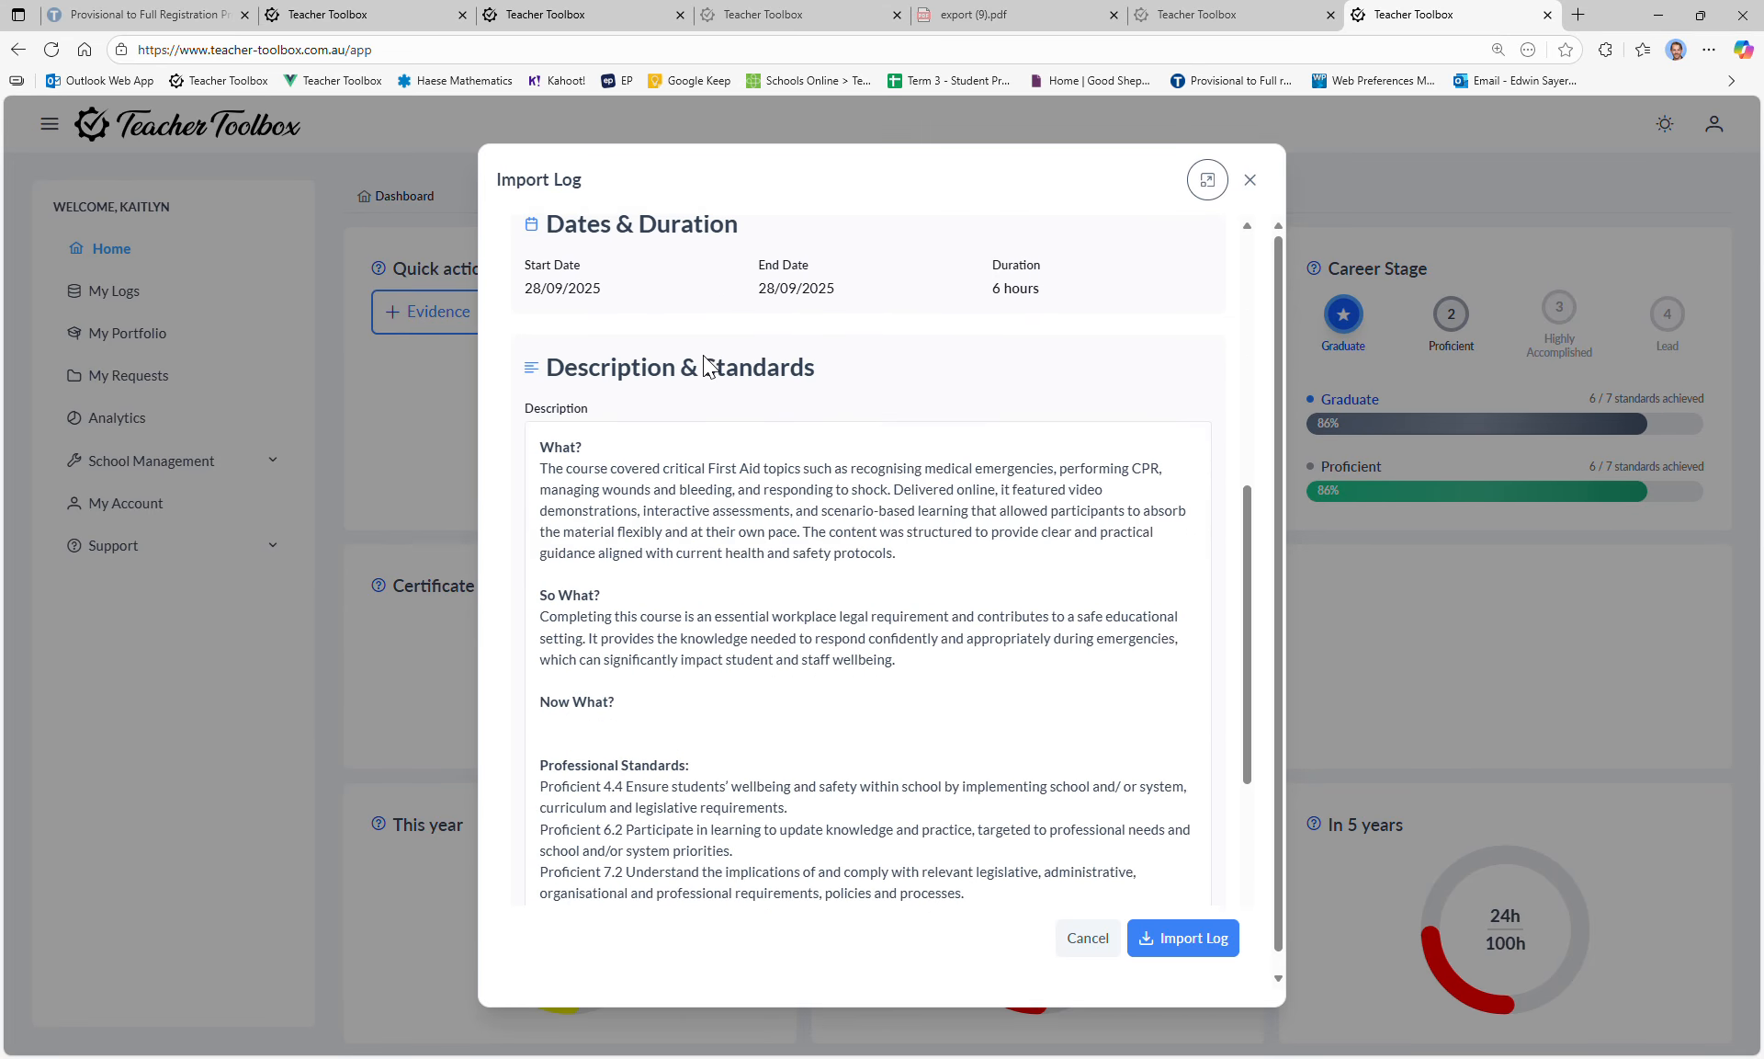
scroll(708, 366, up, 3)
scroll(708, 366, up, 1)
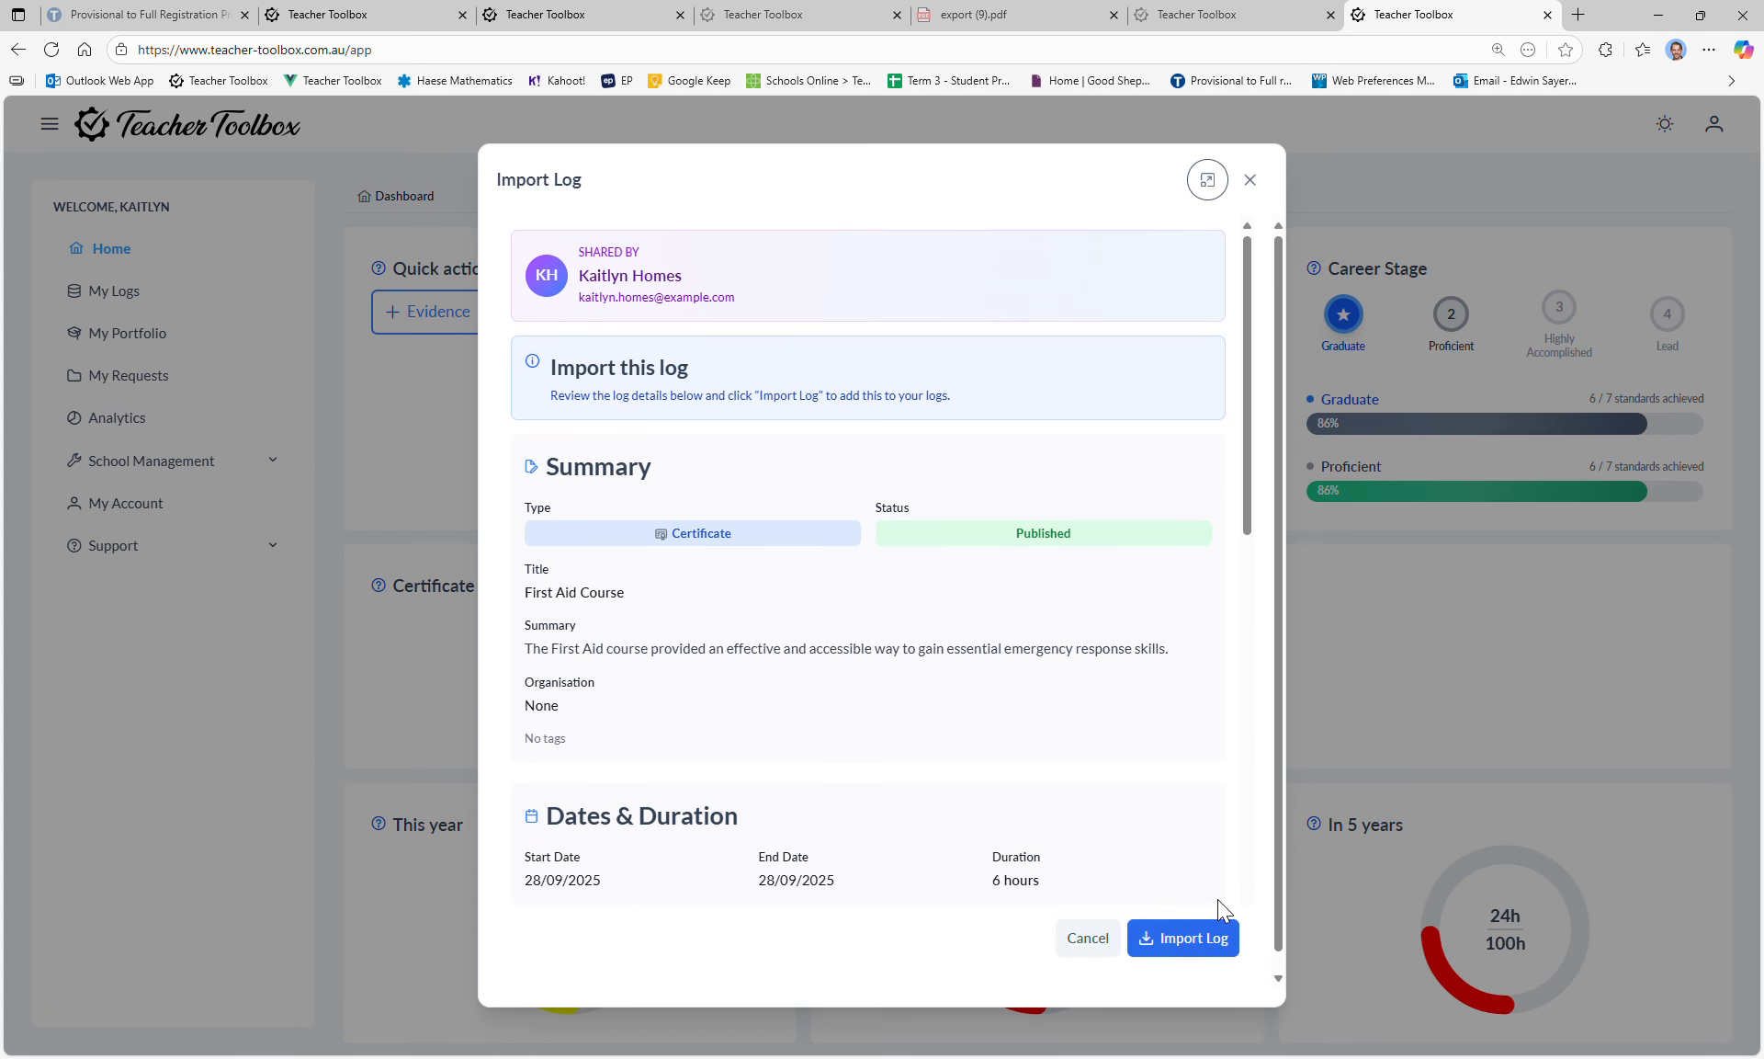
click(1260, 175)
click(309, 11)
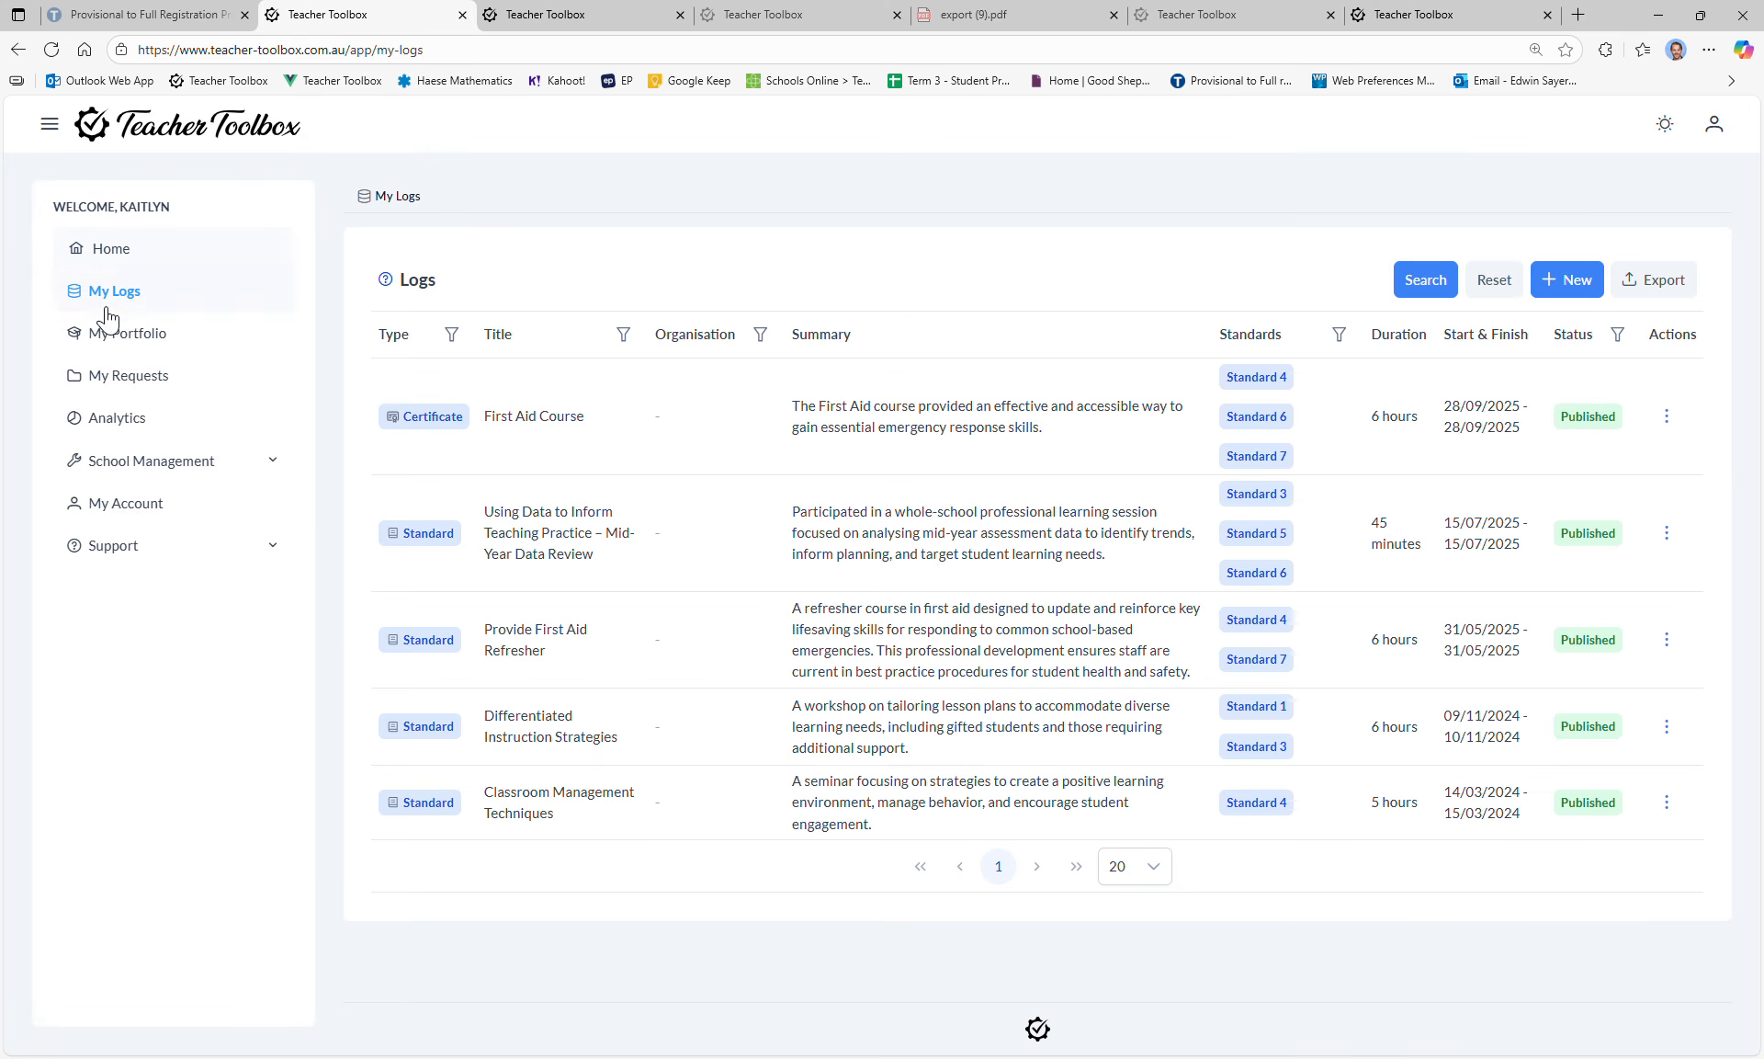
Step: Scroll through the Analytics charts, then open School Management's Dashboard
click(115, 429)
scroll(1150, 432, down, 10)
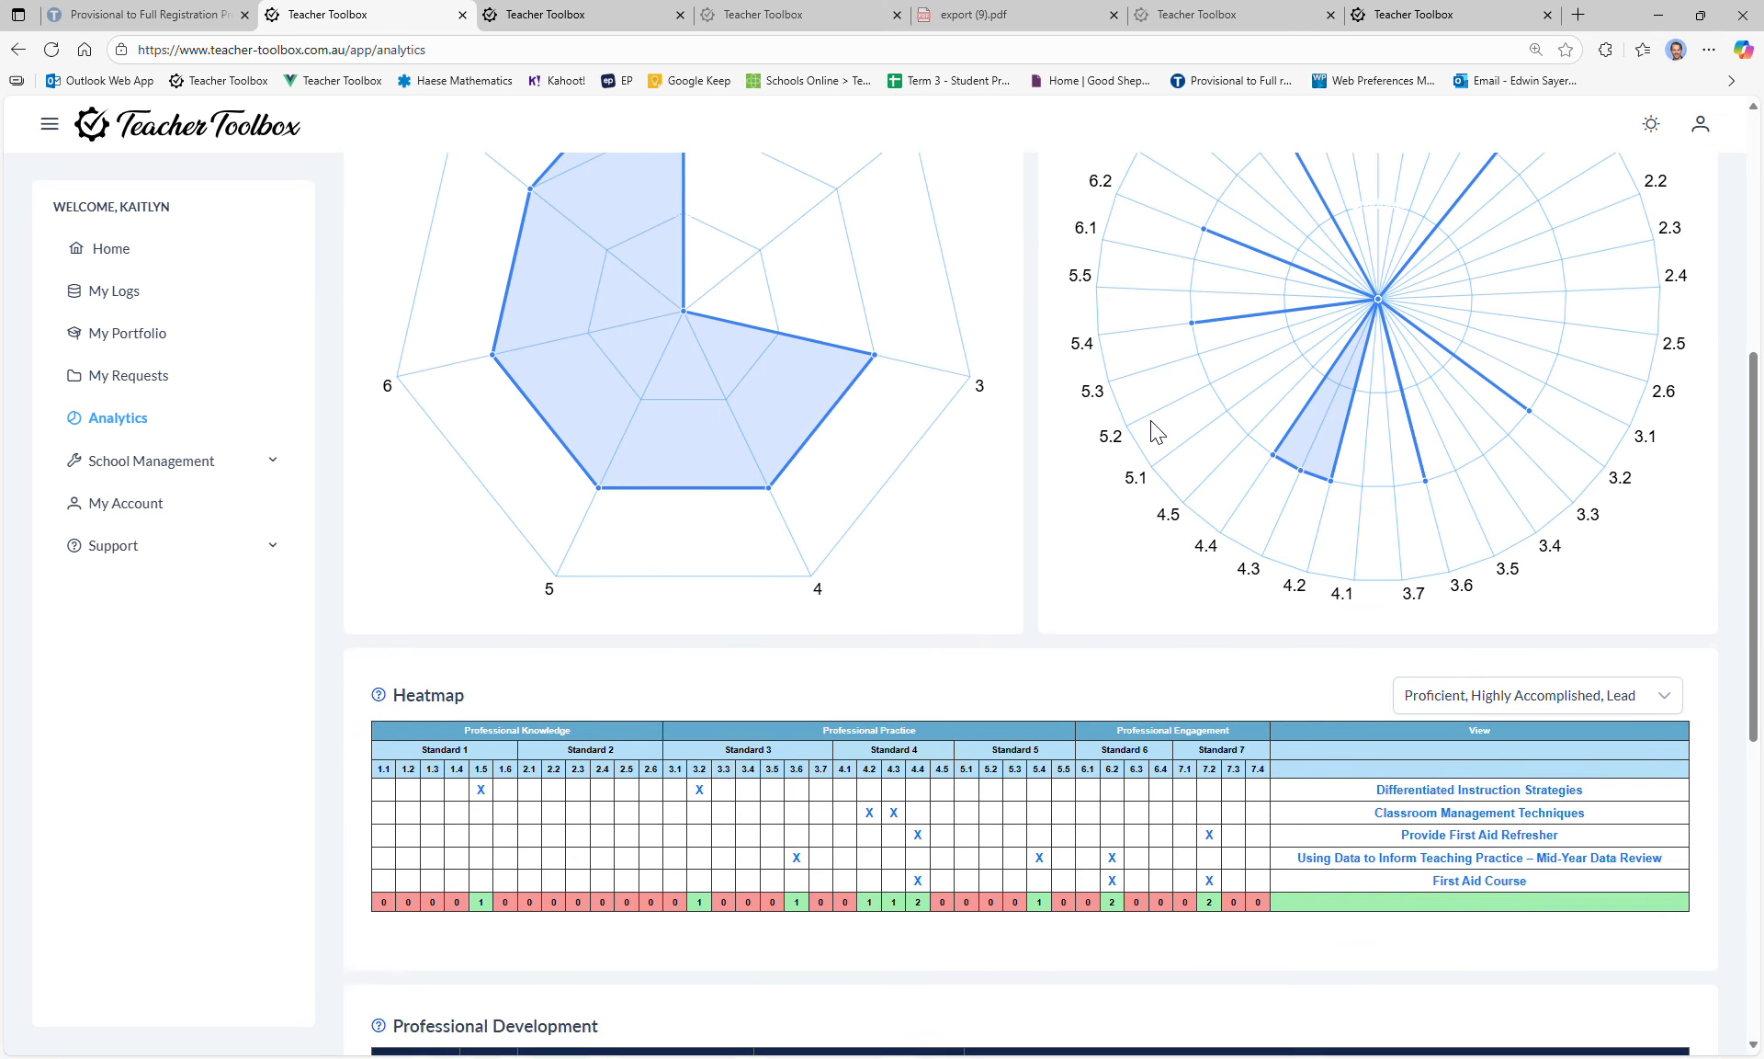
scroll(1153, 430, up, 10)
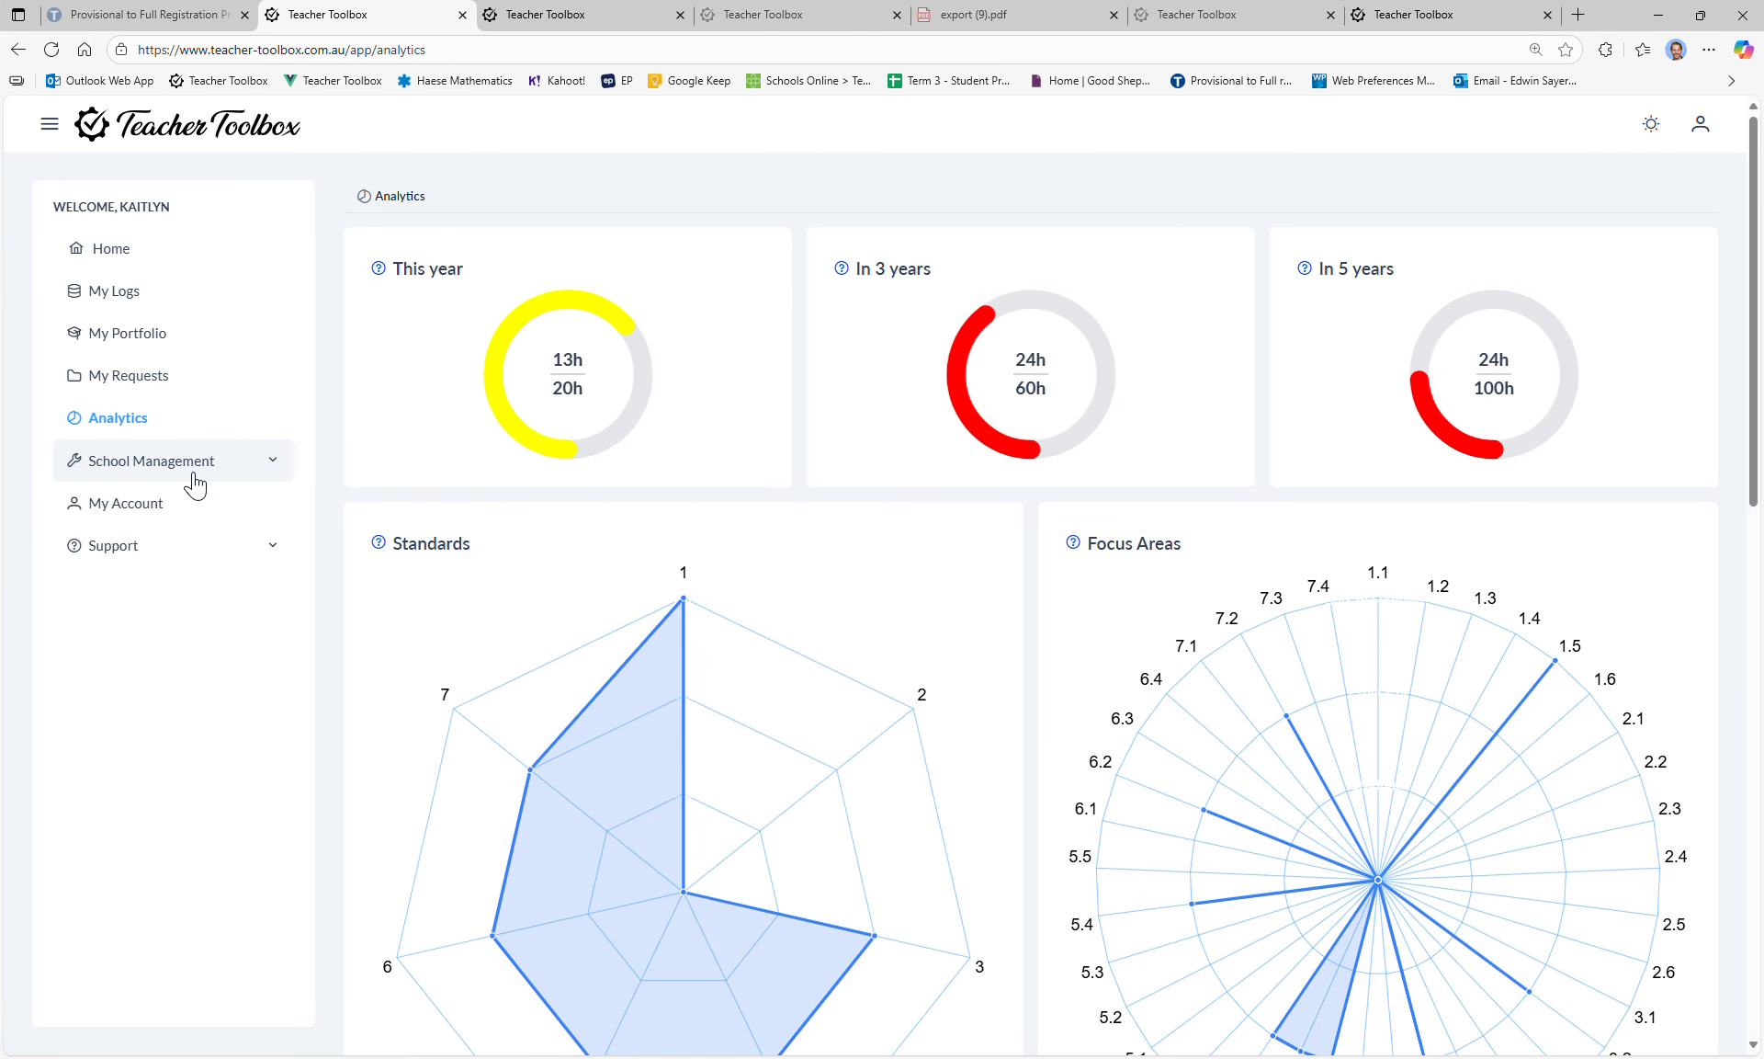
click(194, 474)
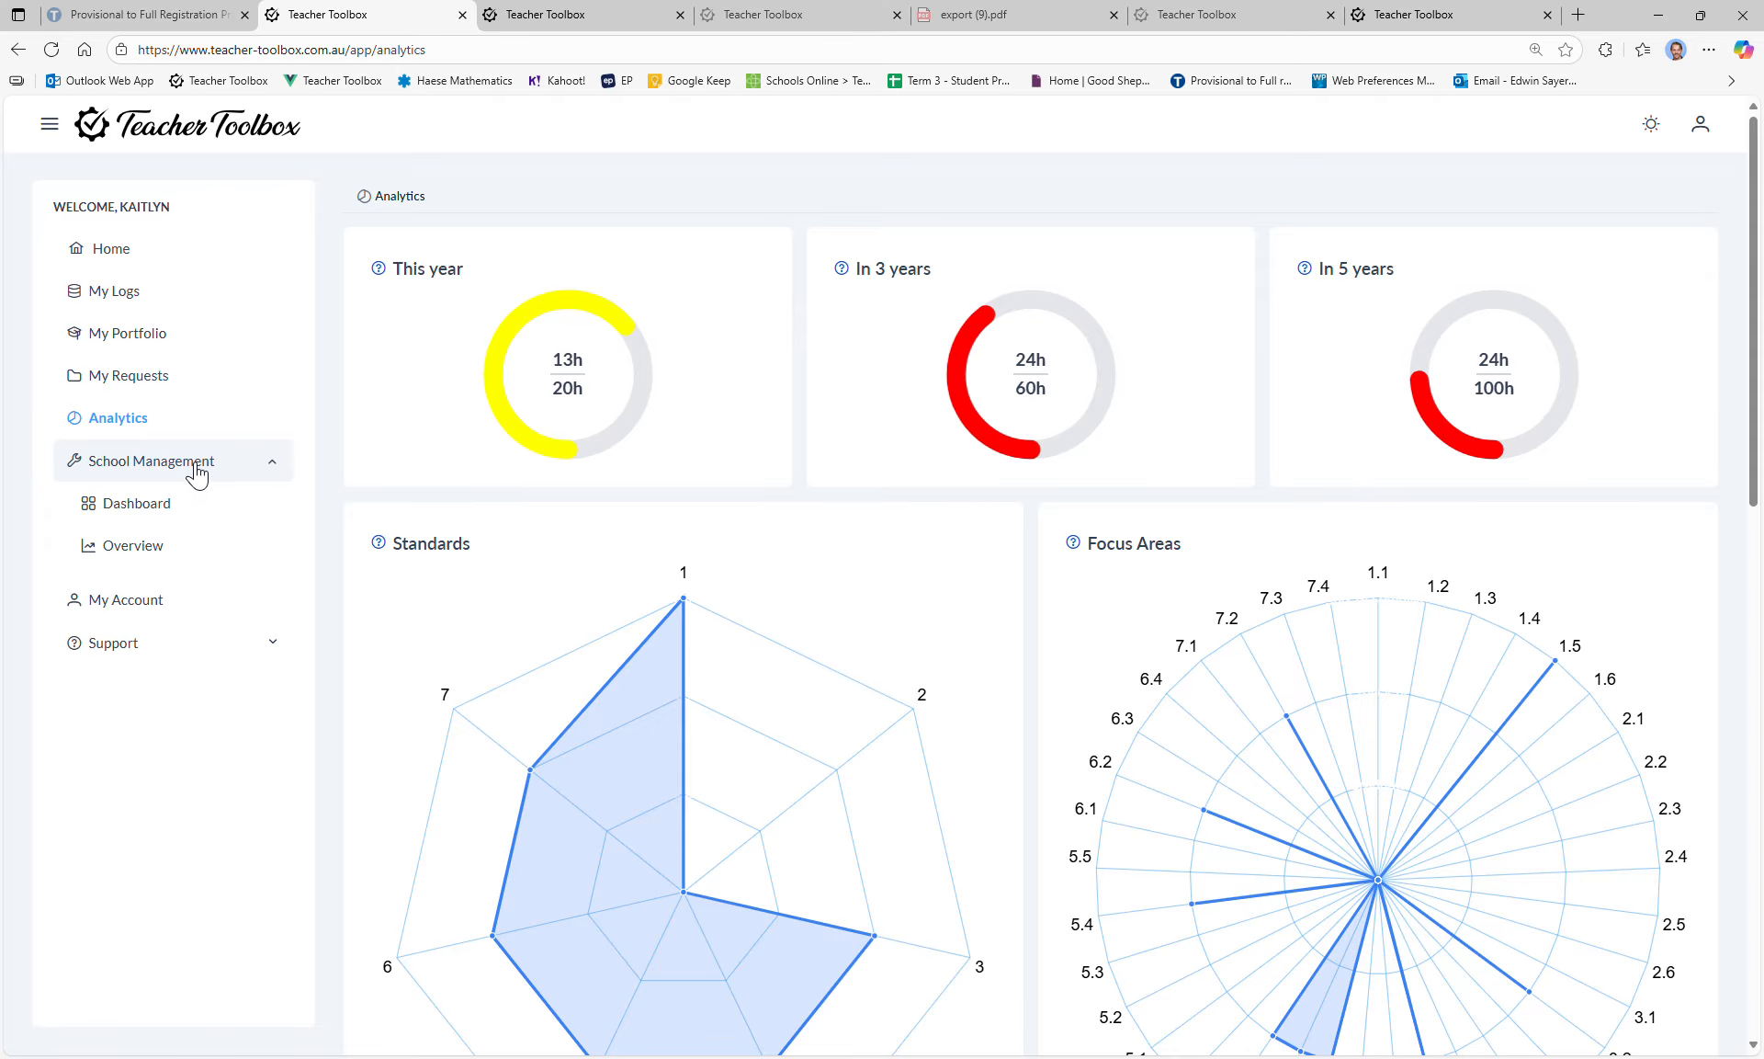
click(185, 518)
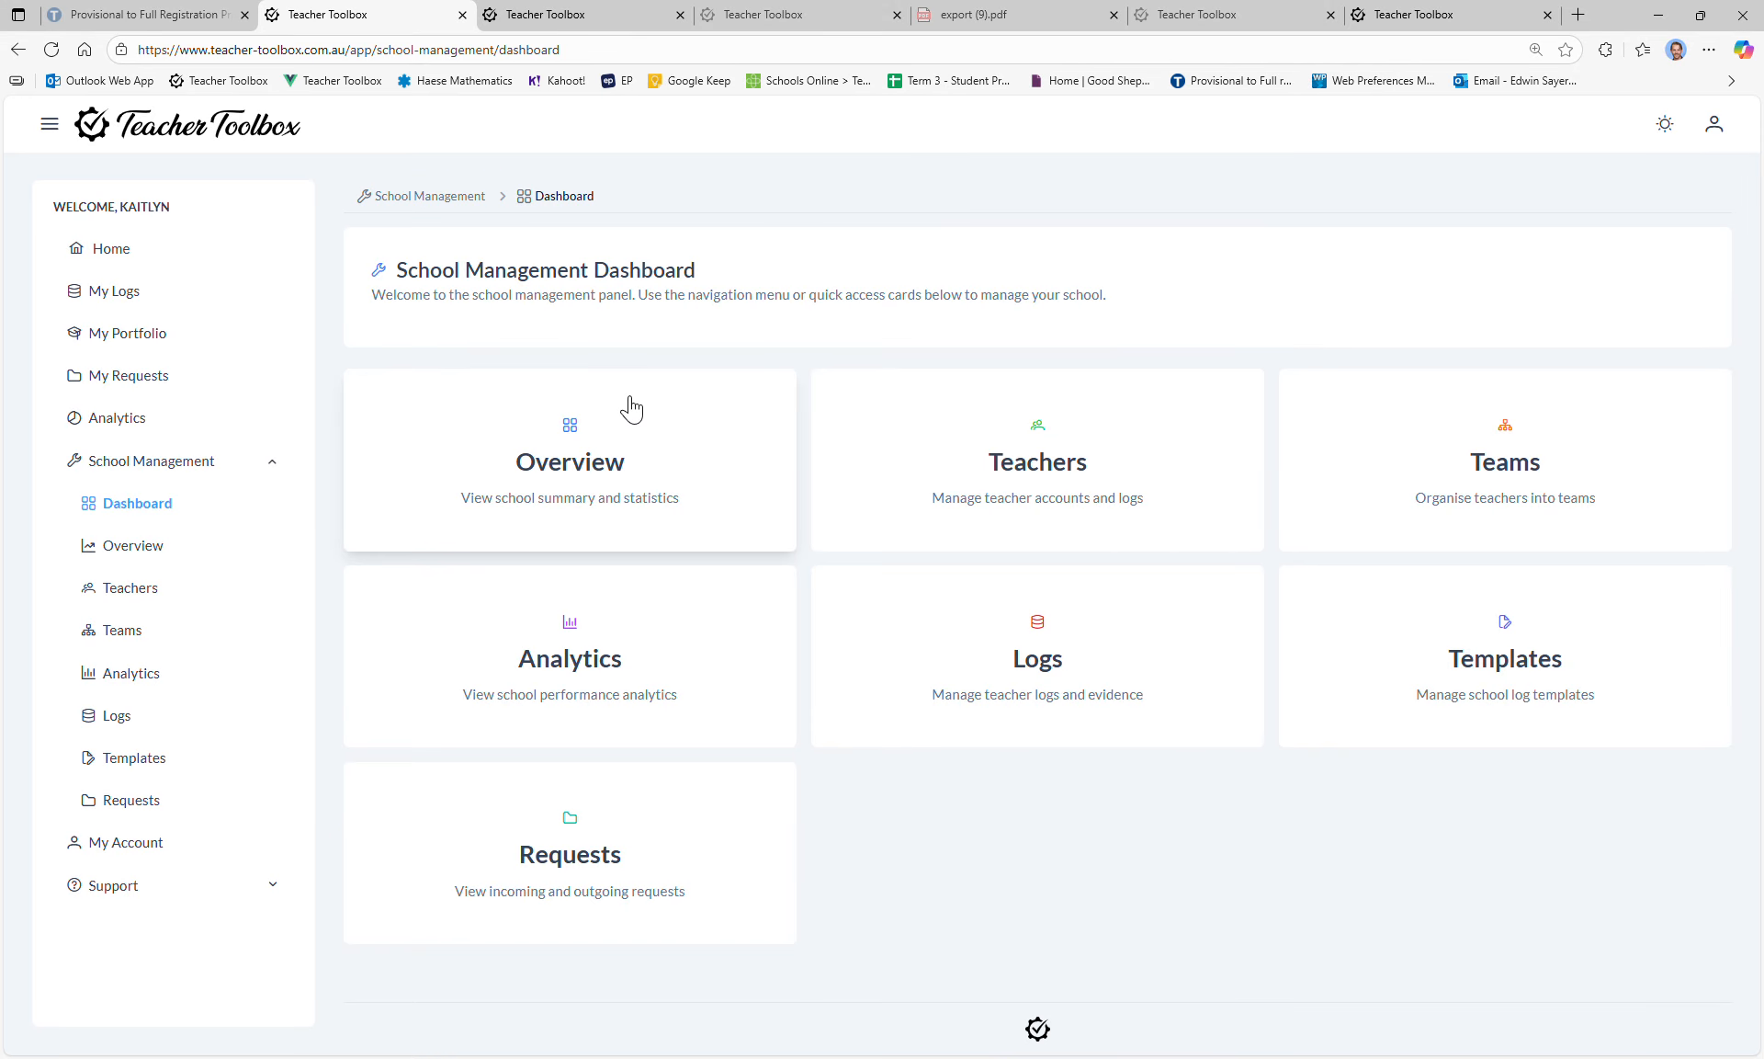
Step: Look at the school Overview and Teachers list, then start adding a team on Teams
click(618, 469)
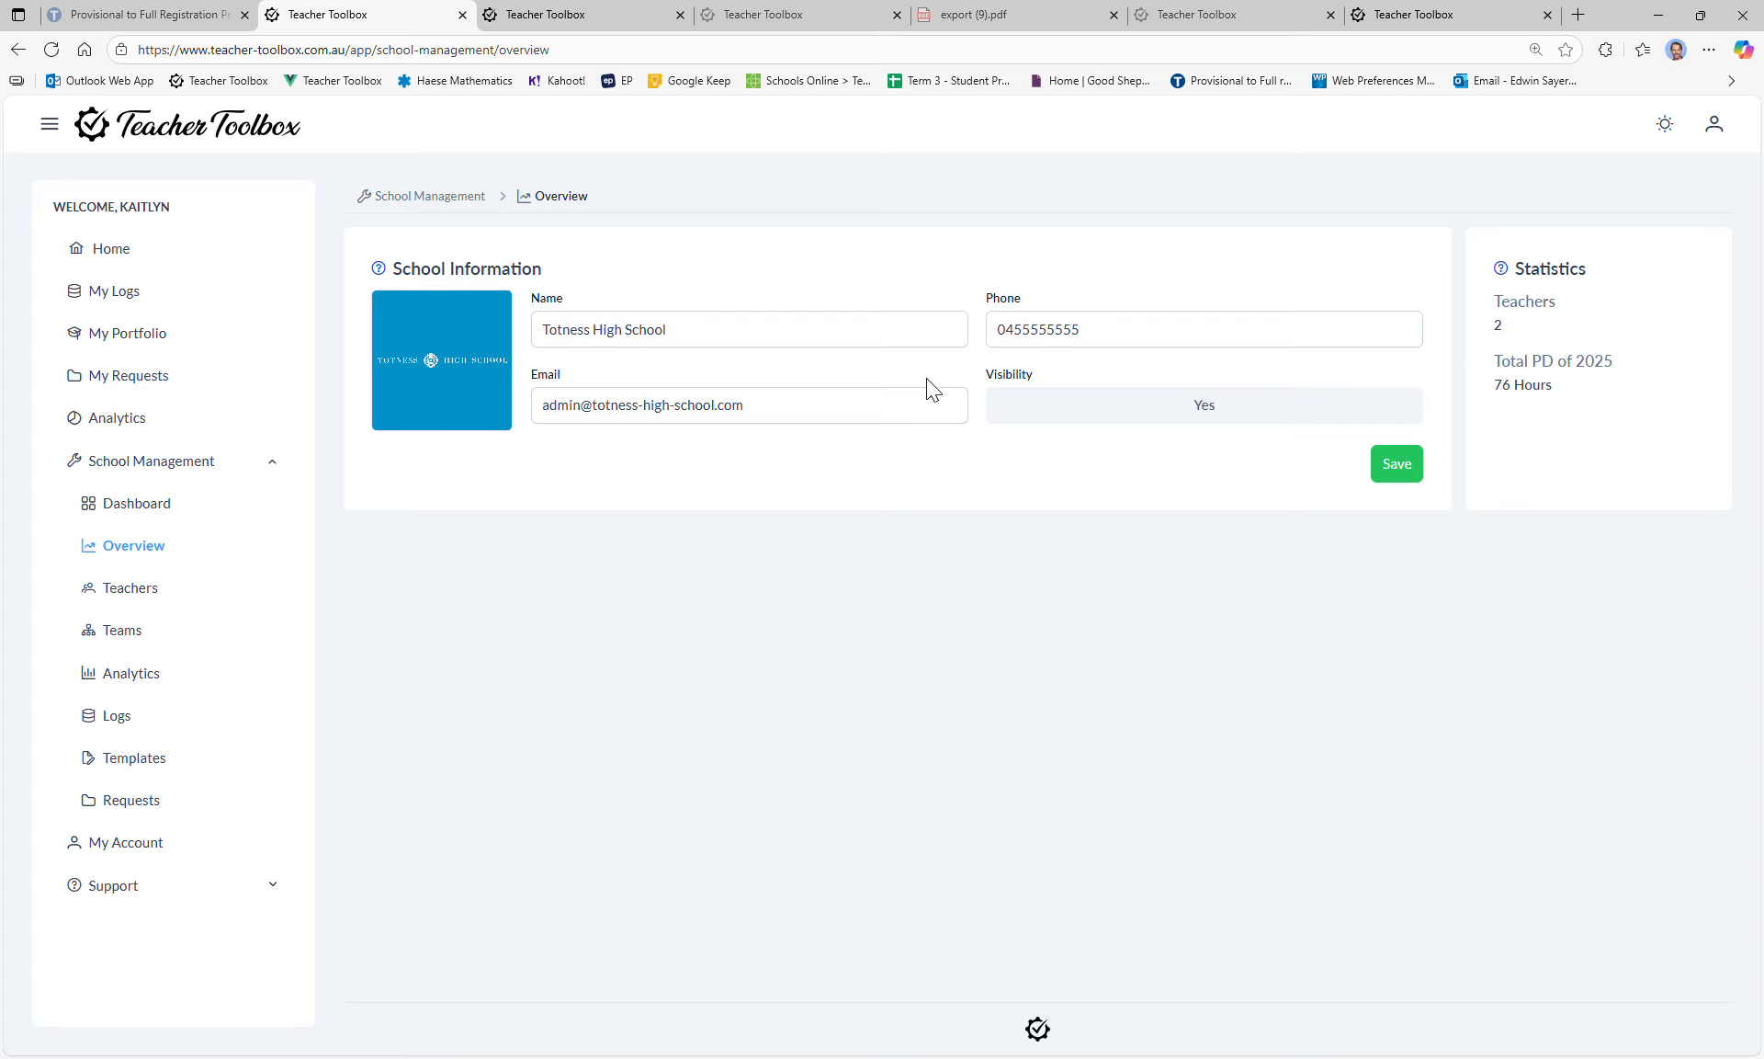
click(163, 595)
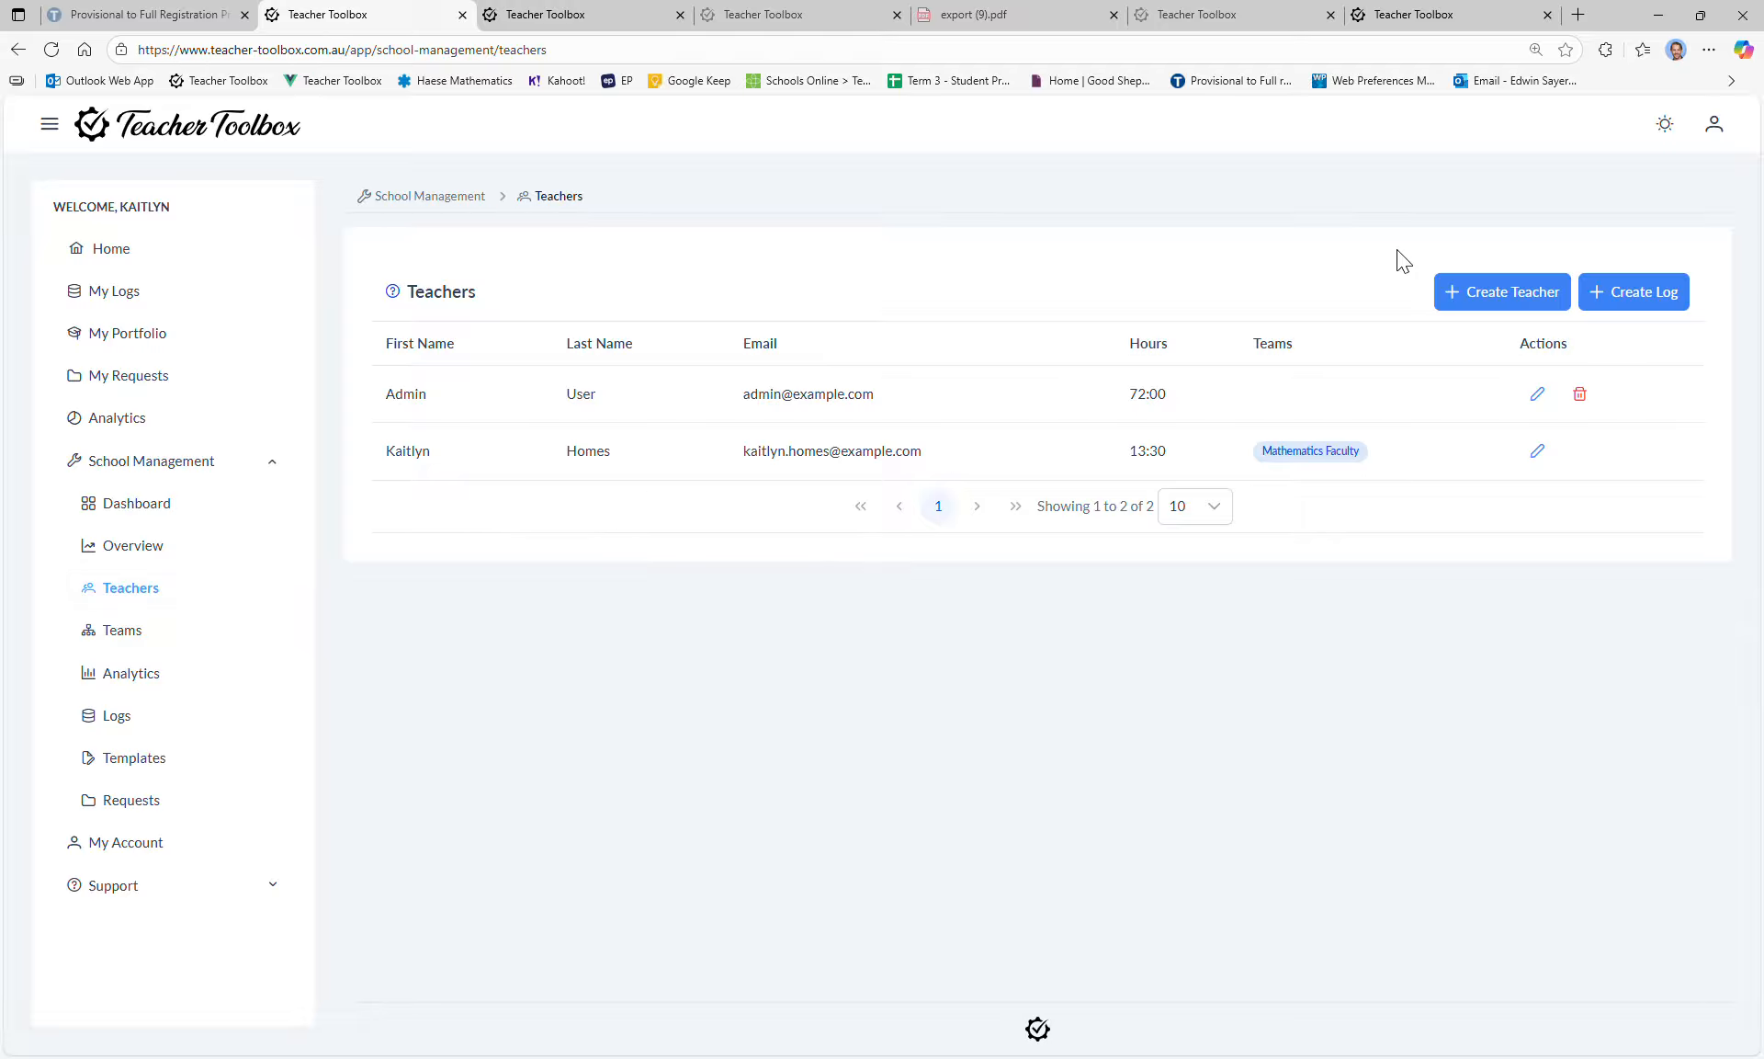
click(138, 637)
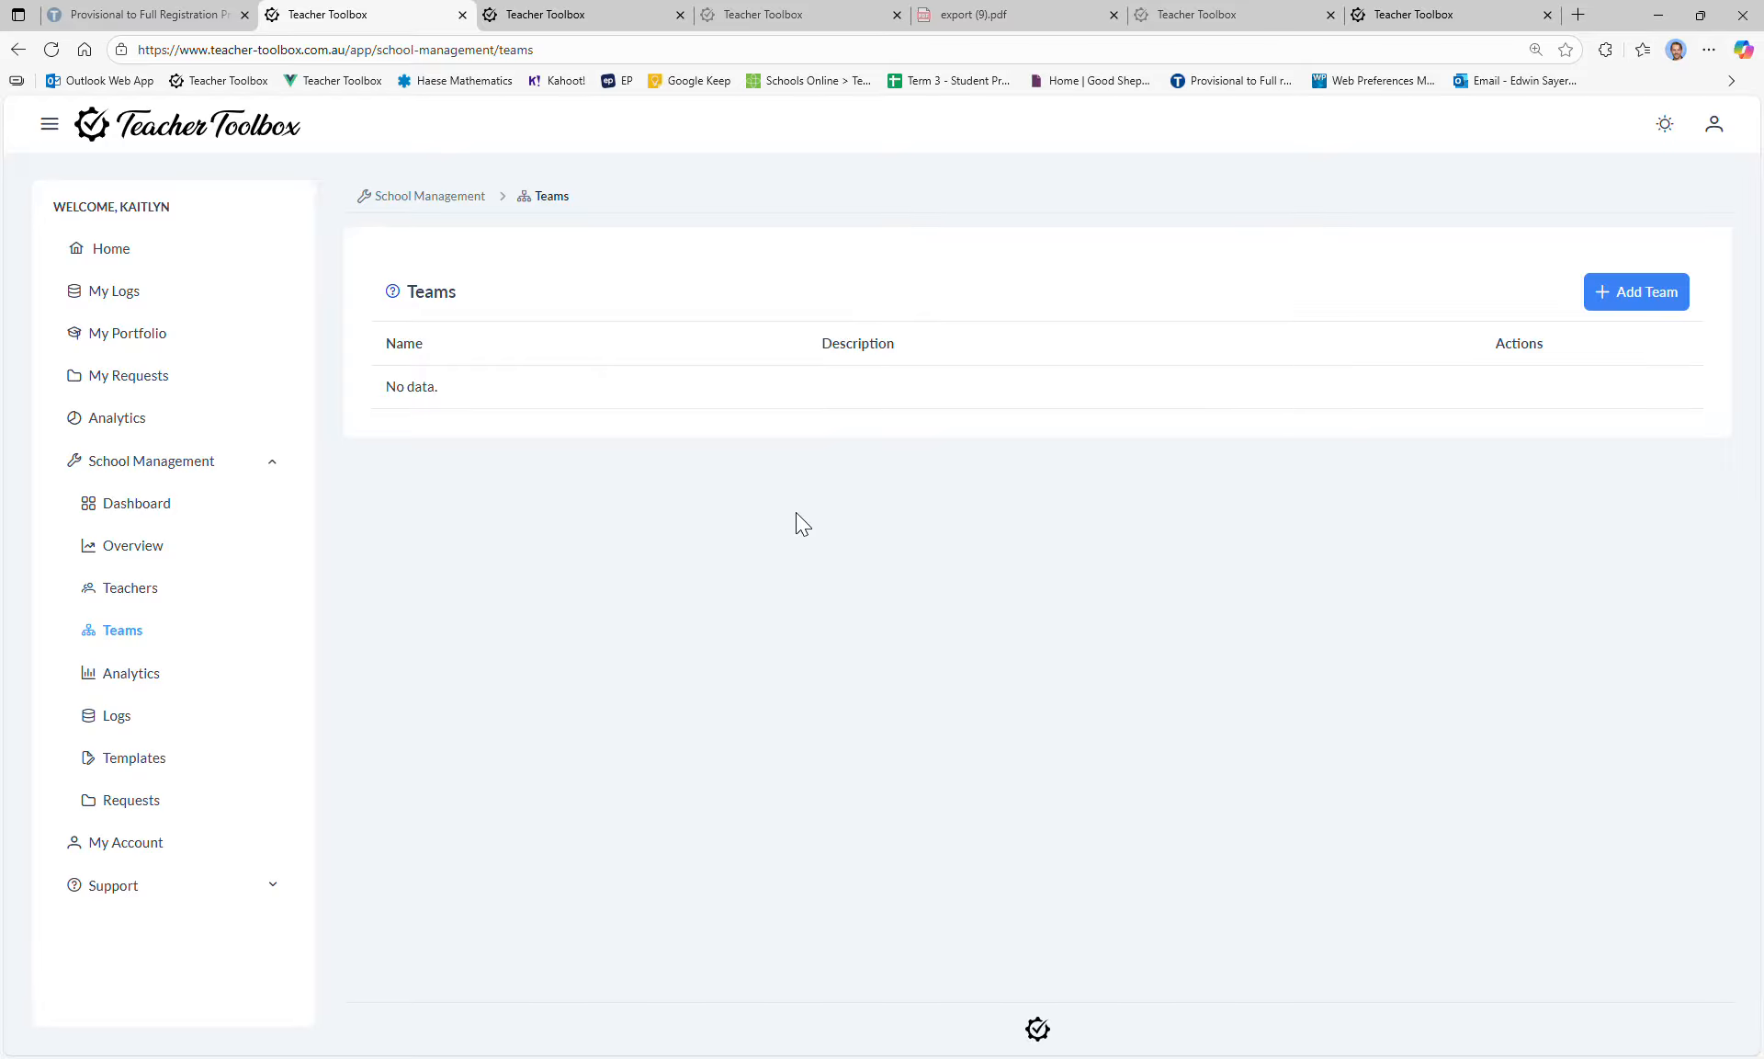
double_click(1659, 296)
Step: Save a new team 'Mathematics Faculty', also pasted as its description, then go to the Teachers list
click(697, 520)
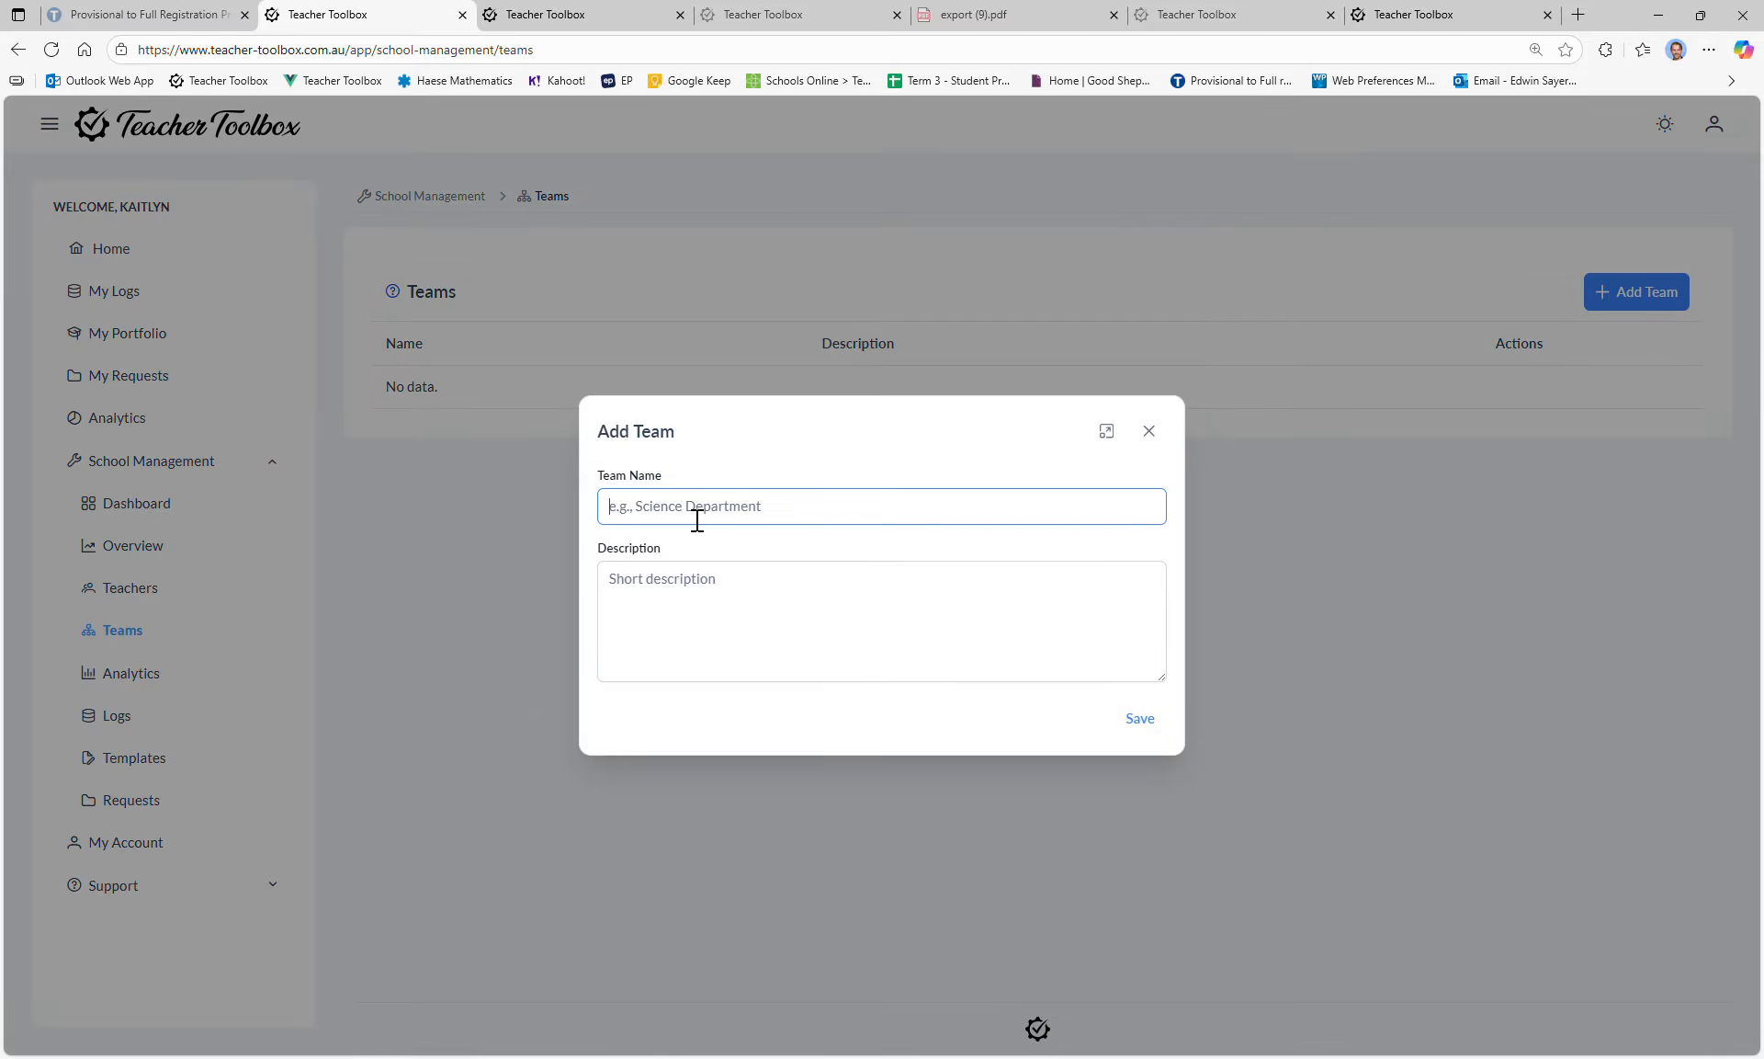
text(Mathematics Faculty)
drag(761, 515, 531, 483)
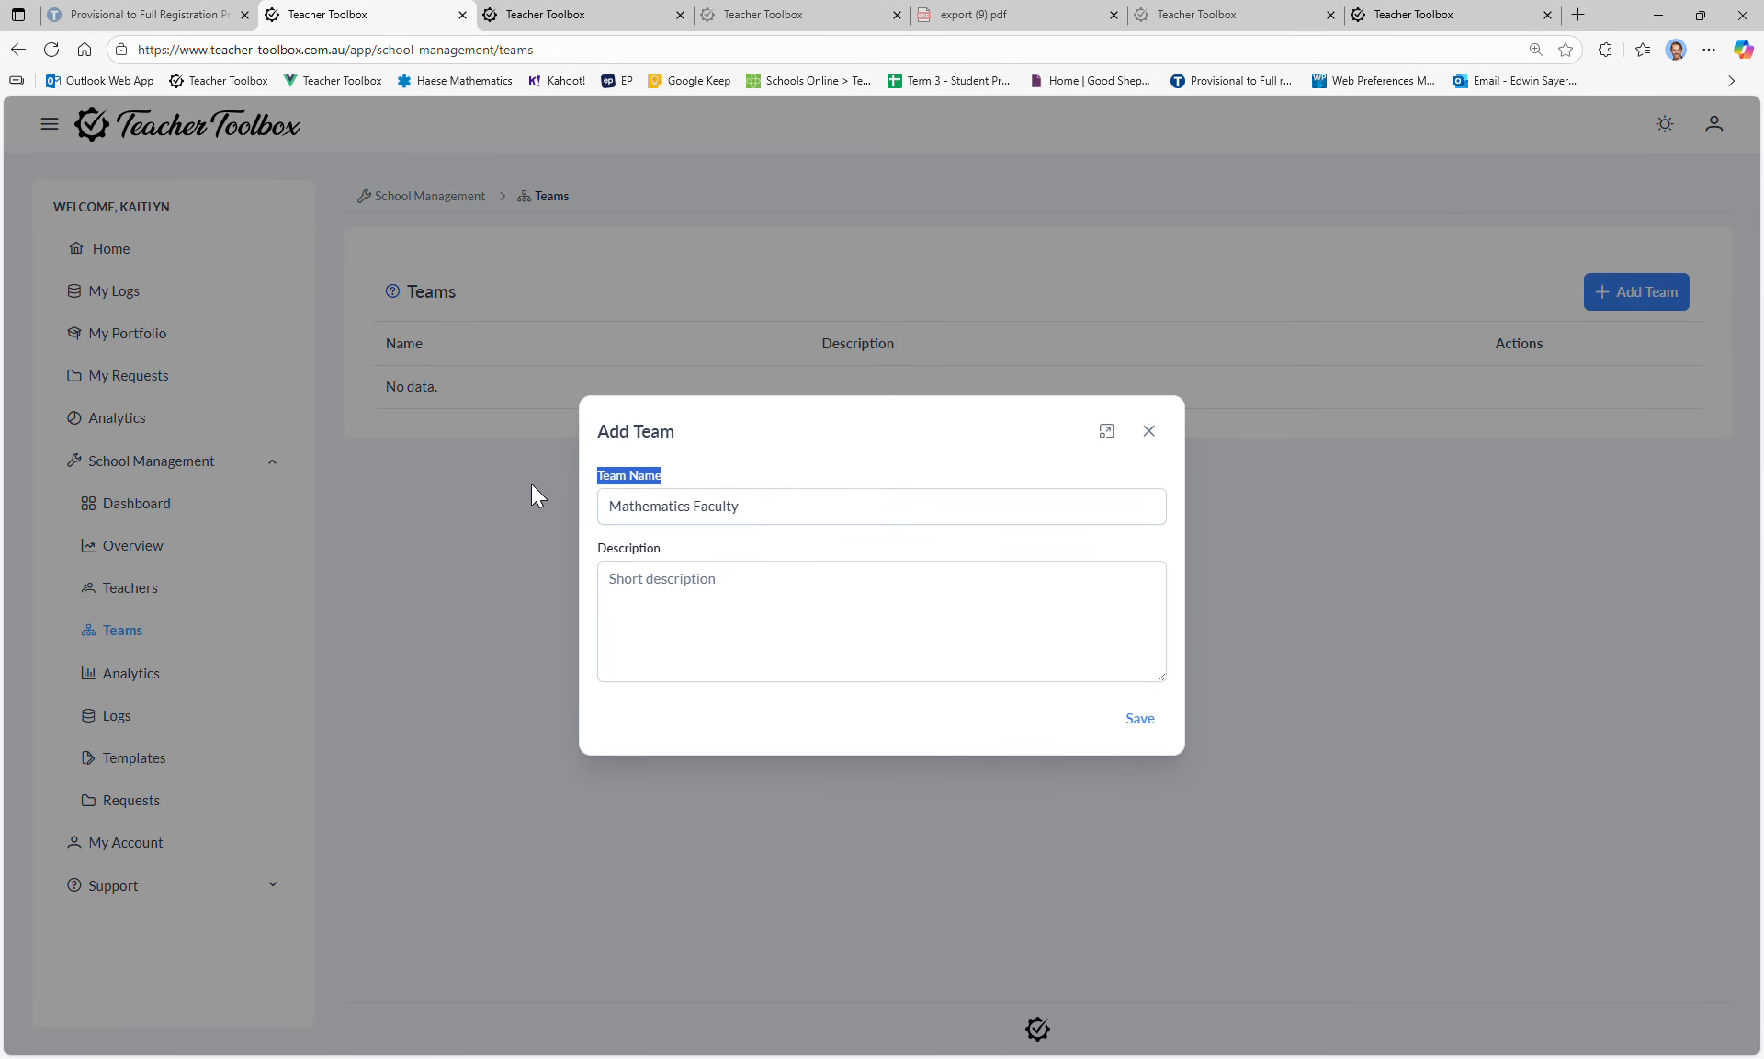
click(874, 521)
drag(770, 515, 570, 498)
key(ctrl+c)
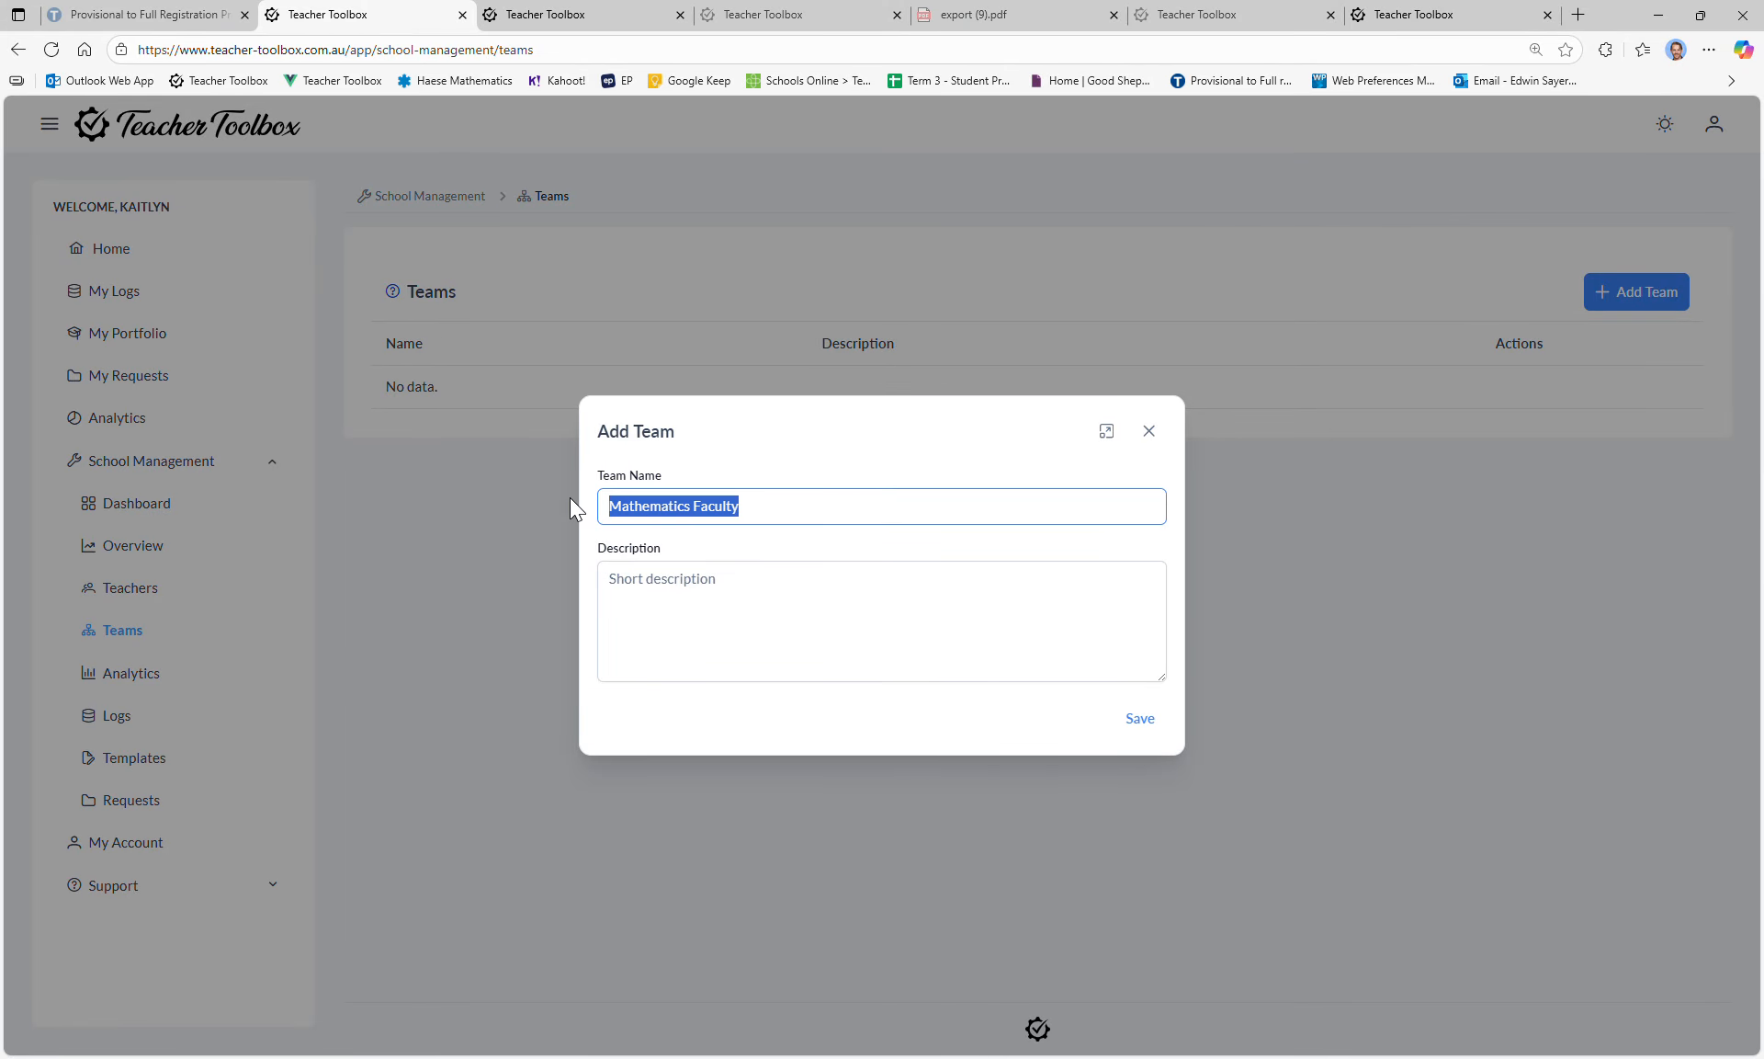
click(722, 635)
key(ctrl+v)
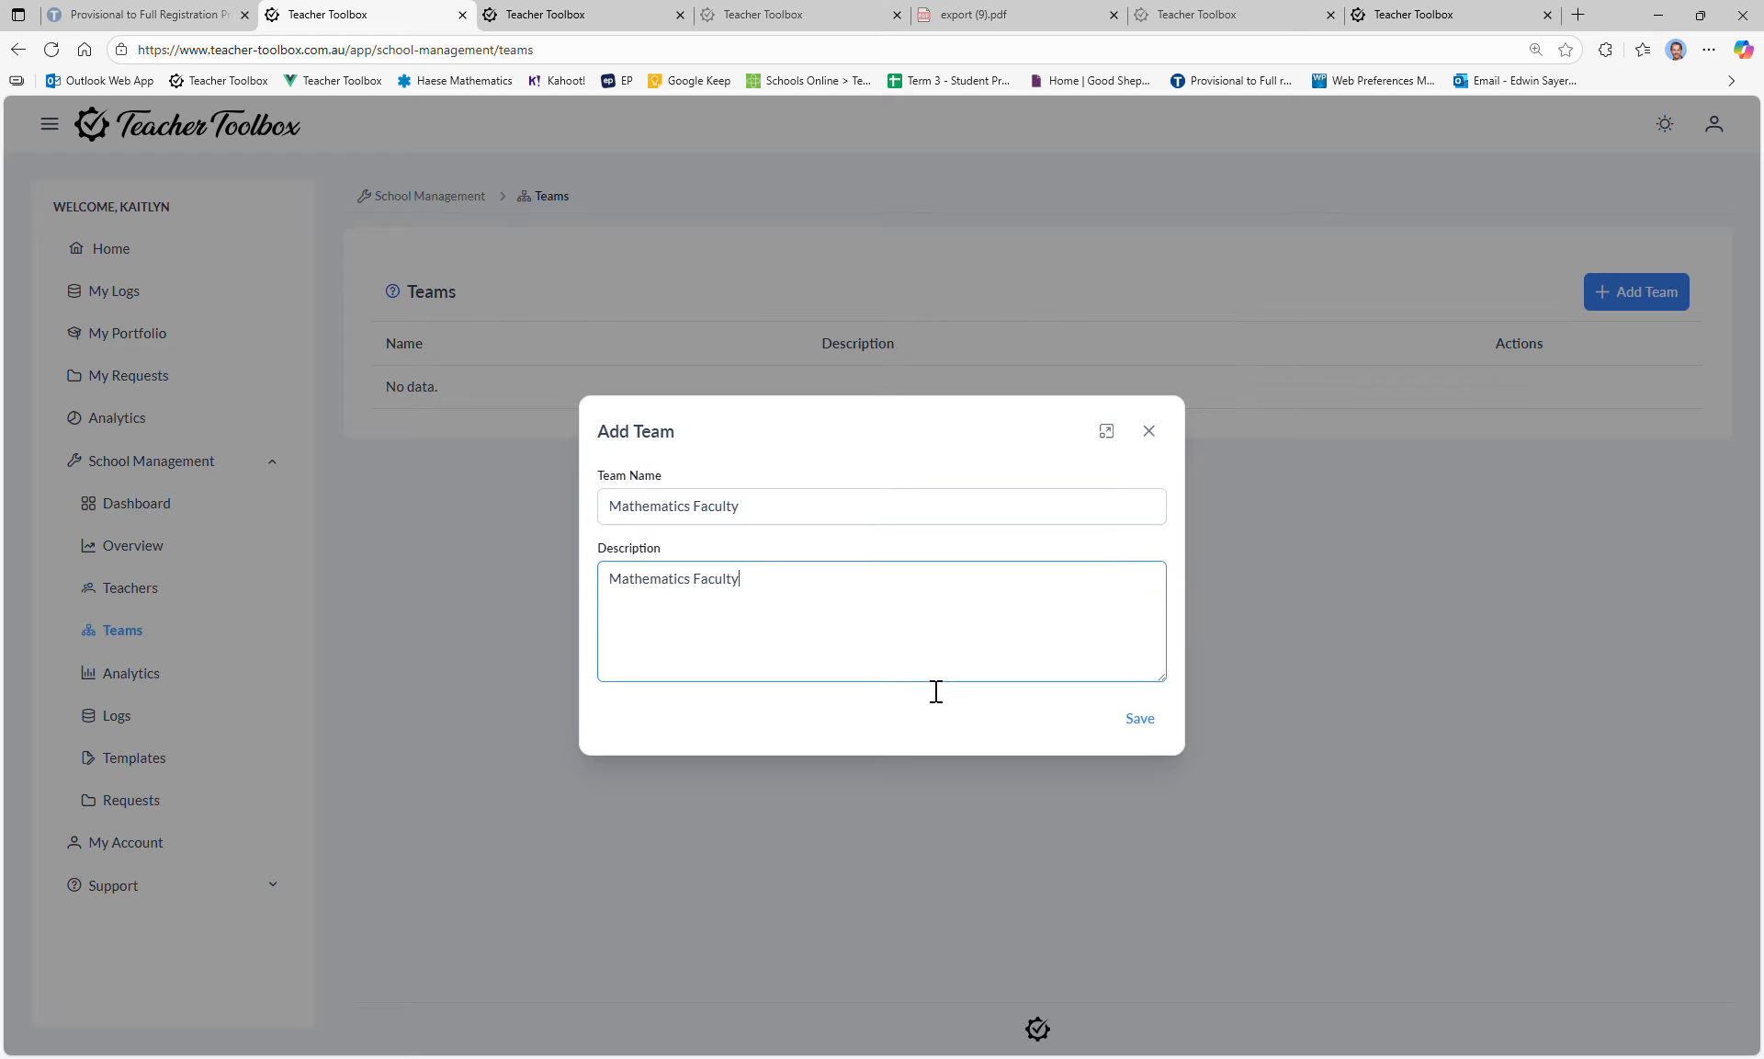
click(1139, 720)
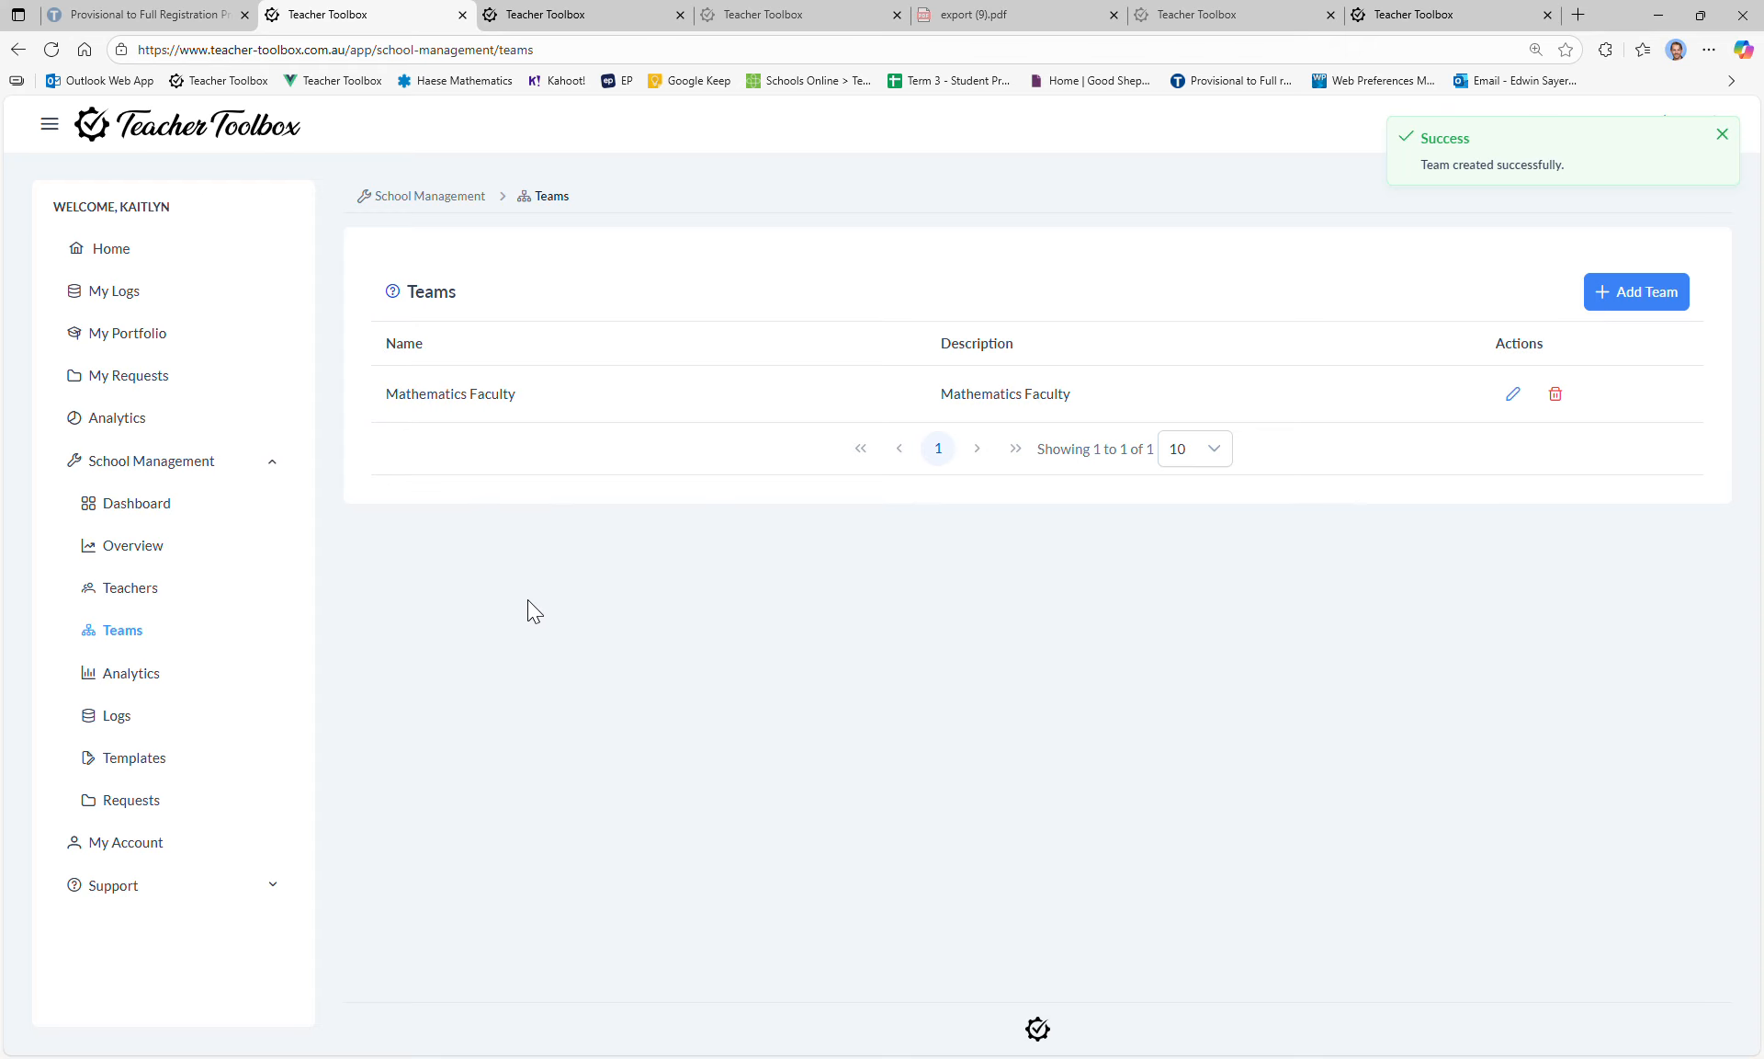
click(170, 601)
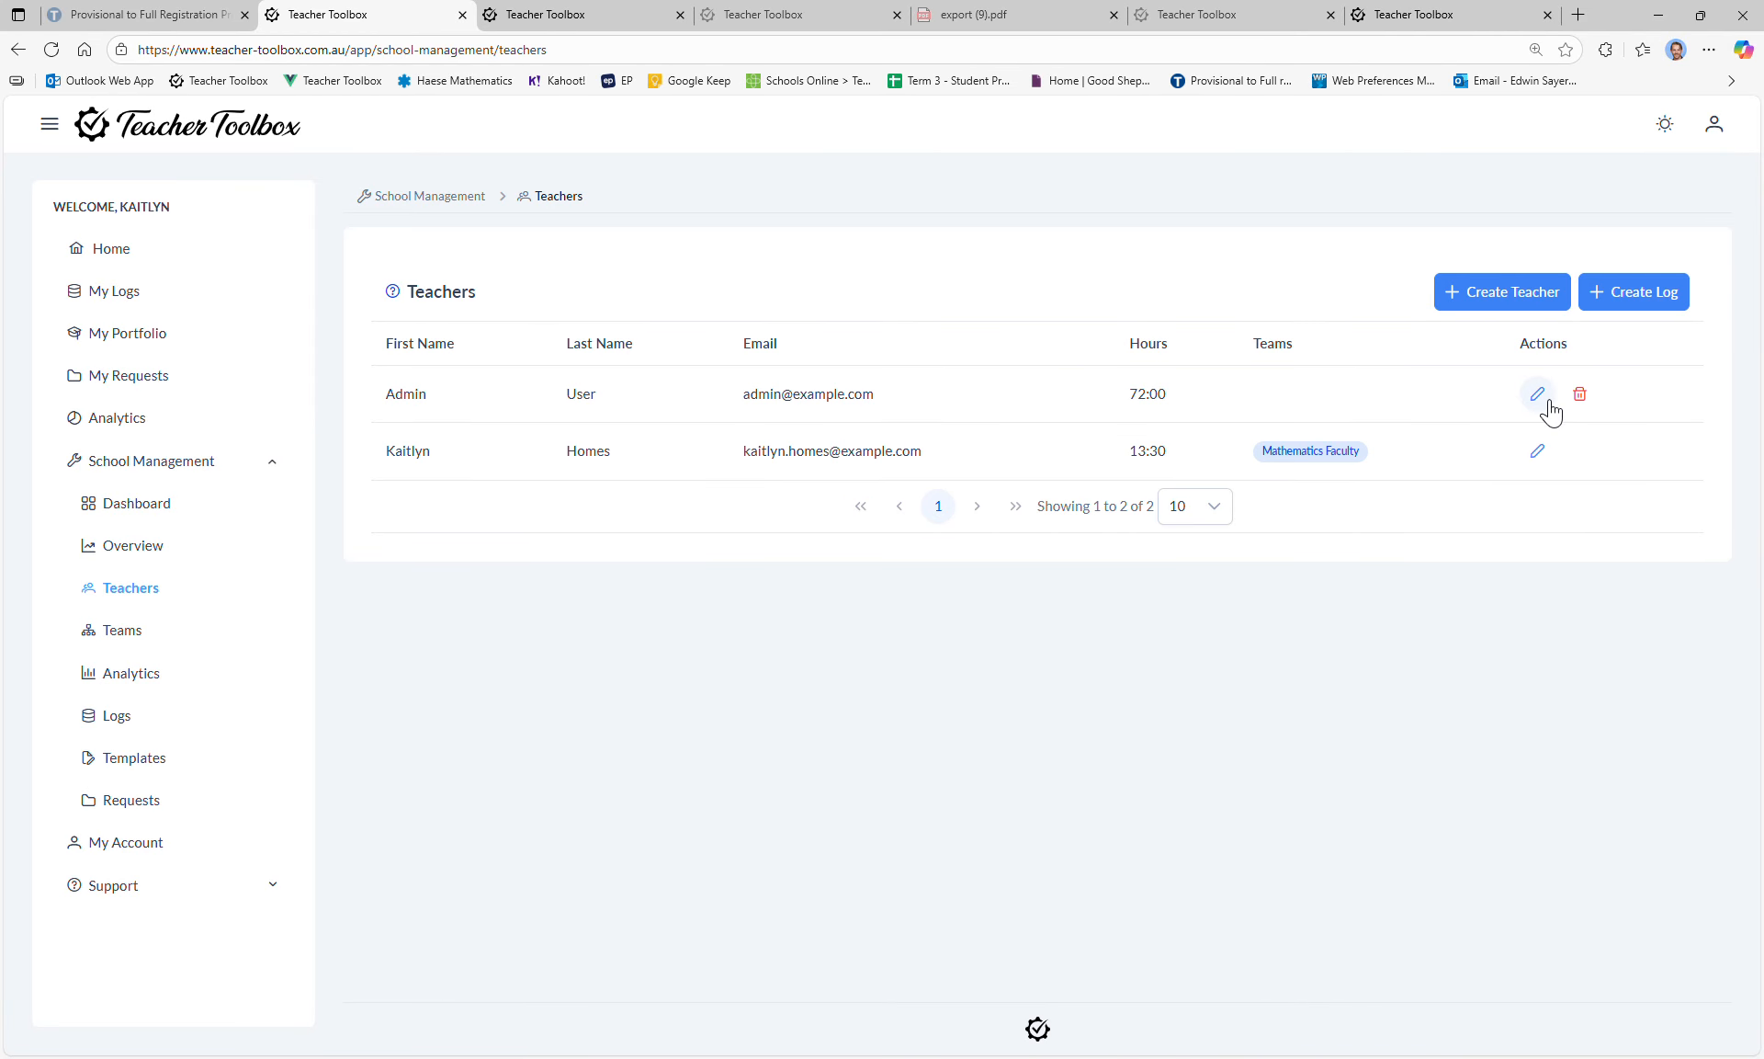
Step: Tick Mathematics Faculty in the Admin teacher's edit form, then close it without saving
click(1544, 403)
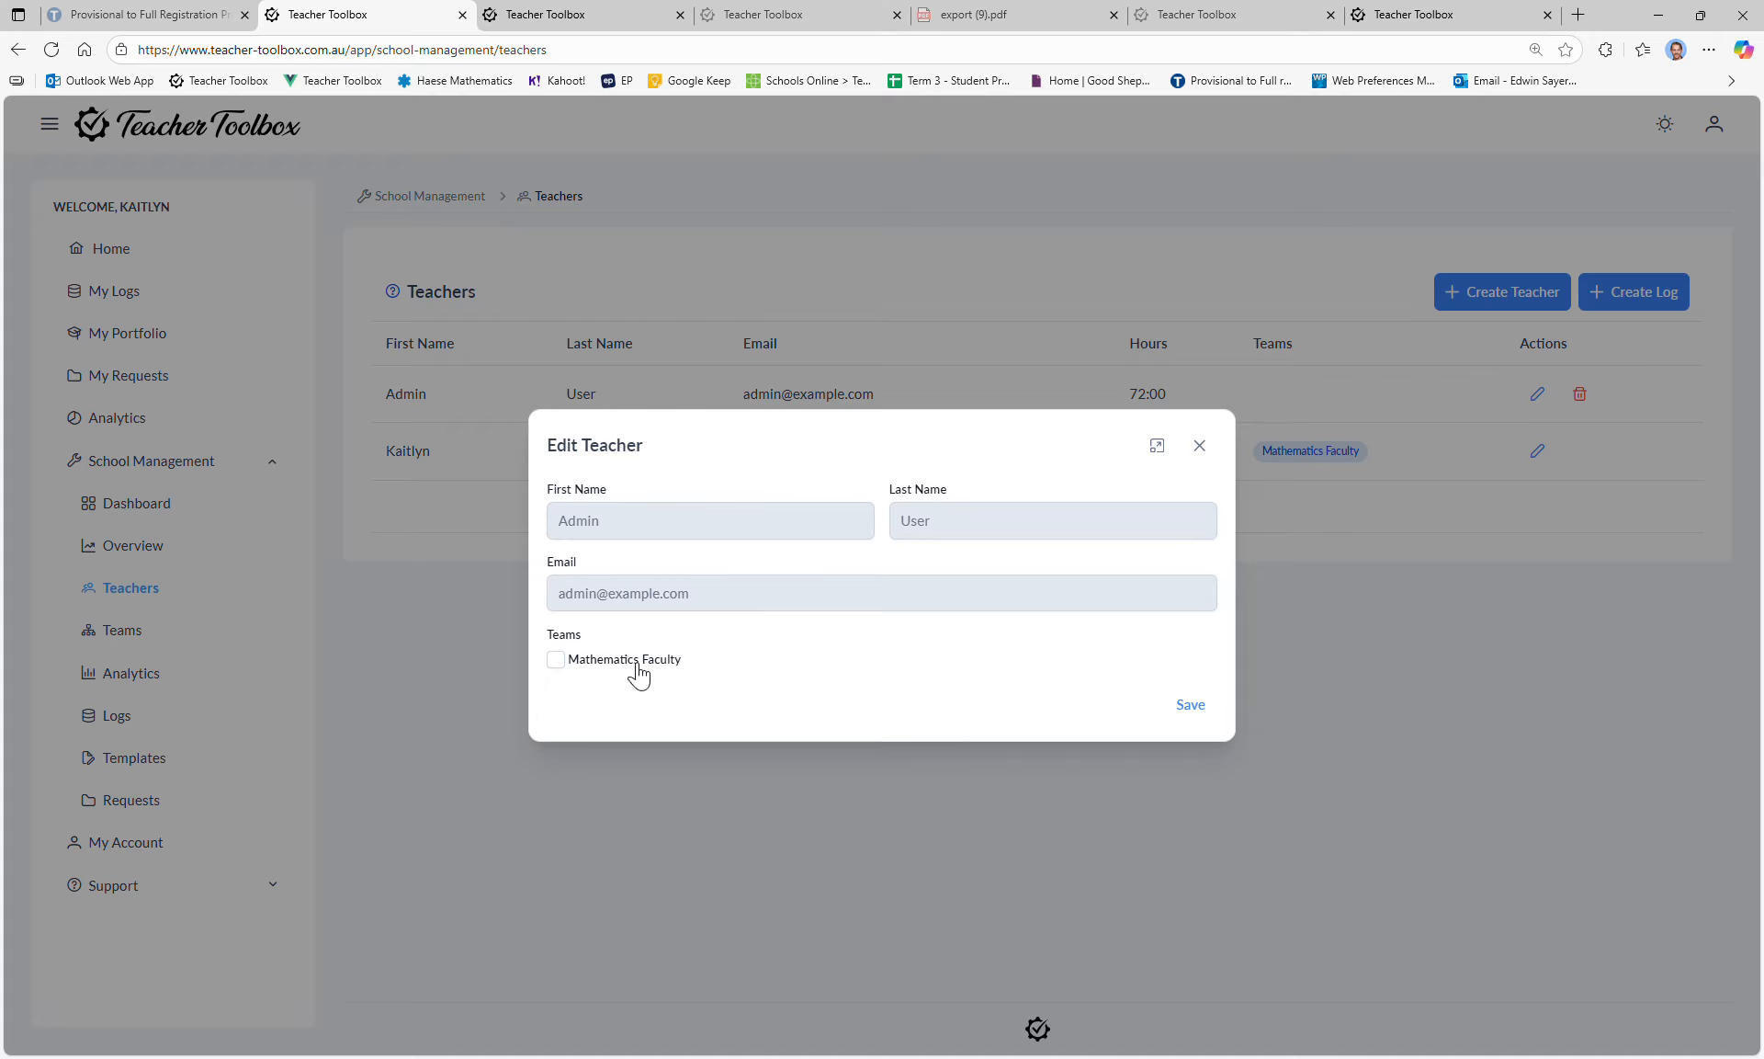
click(557, 660)
click(1200, 445)
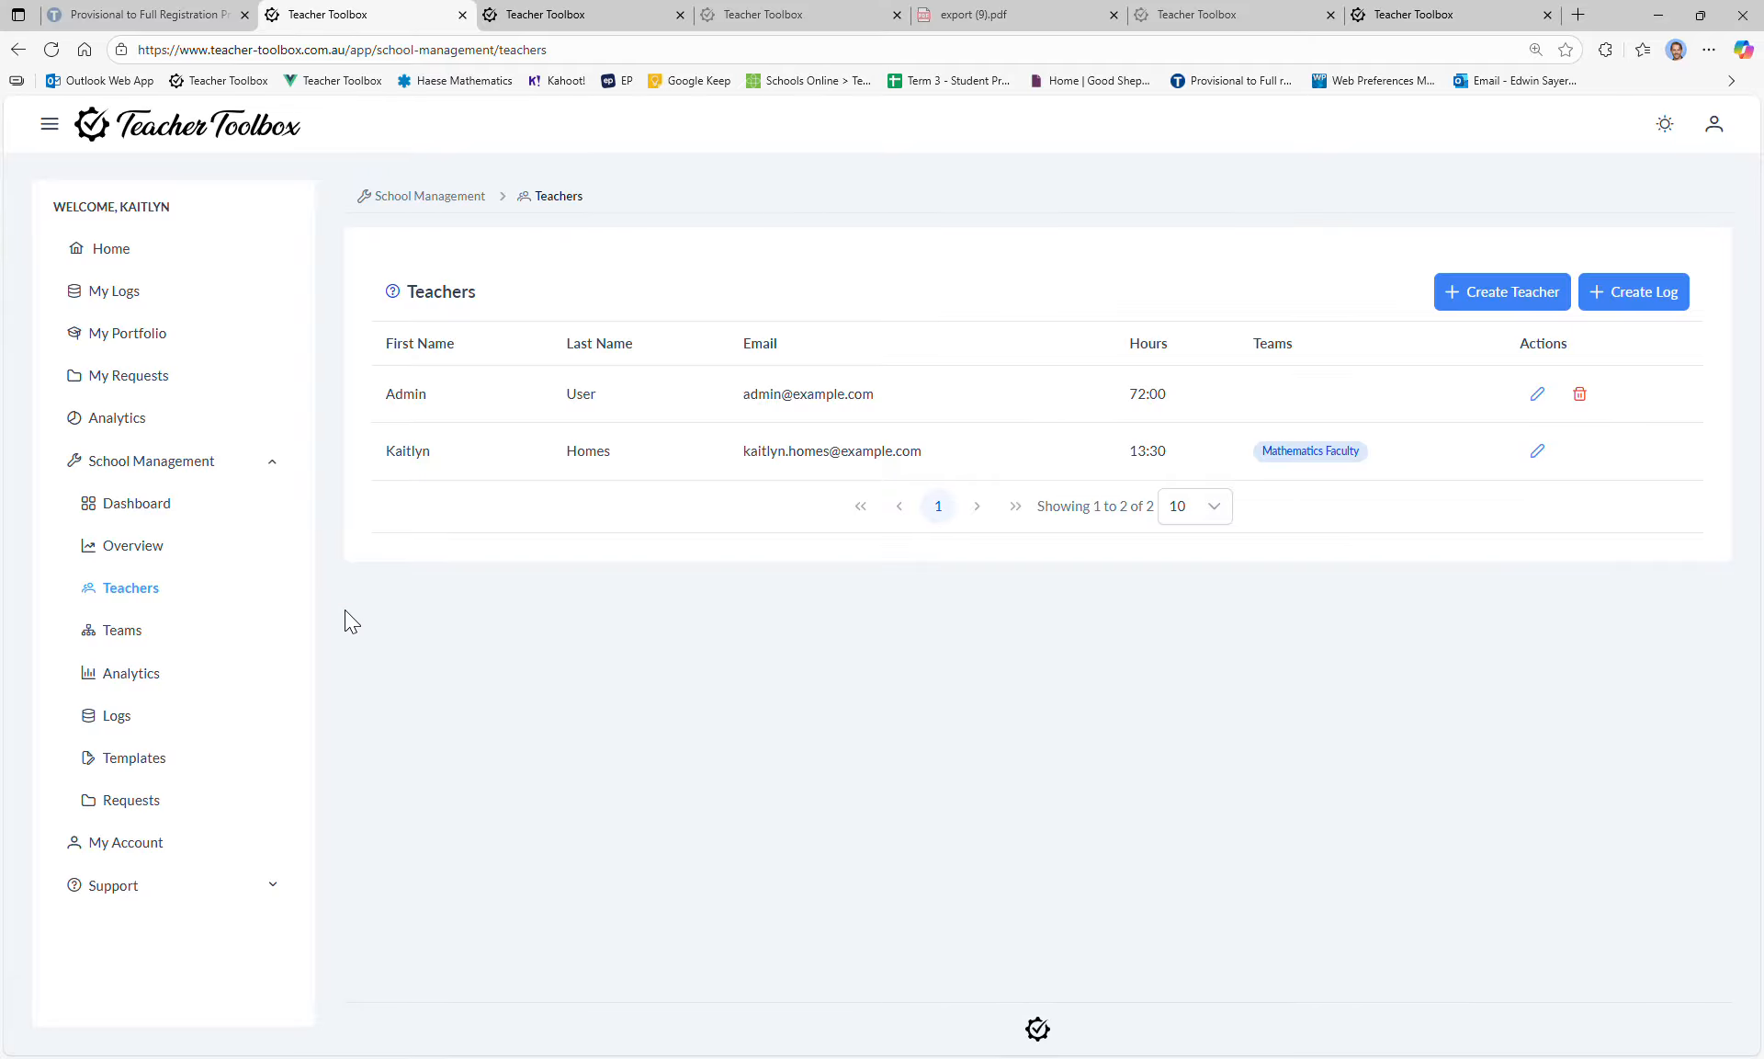
Step: Open school Analytics and toggle the Admin User series off and on in both radar charts
click(145, 674)
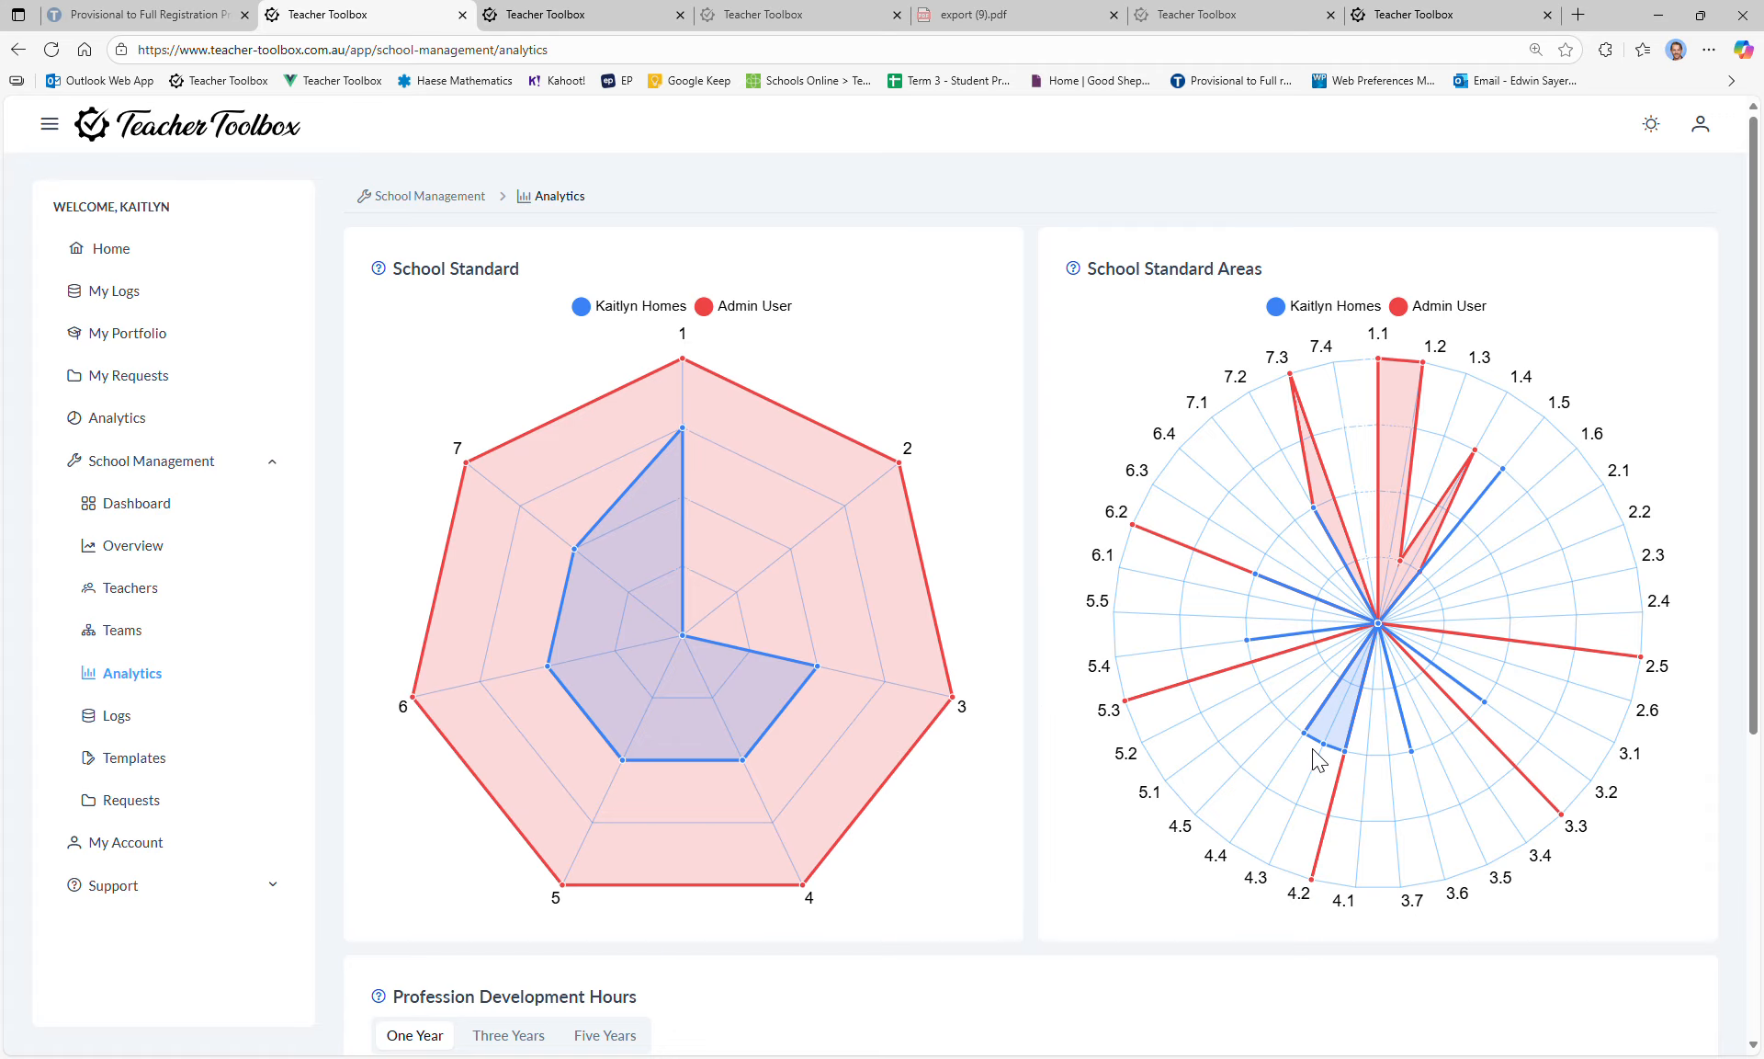
click(755, 309)
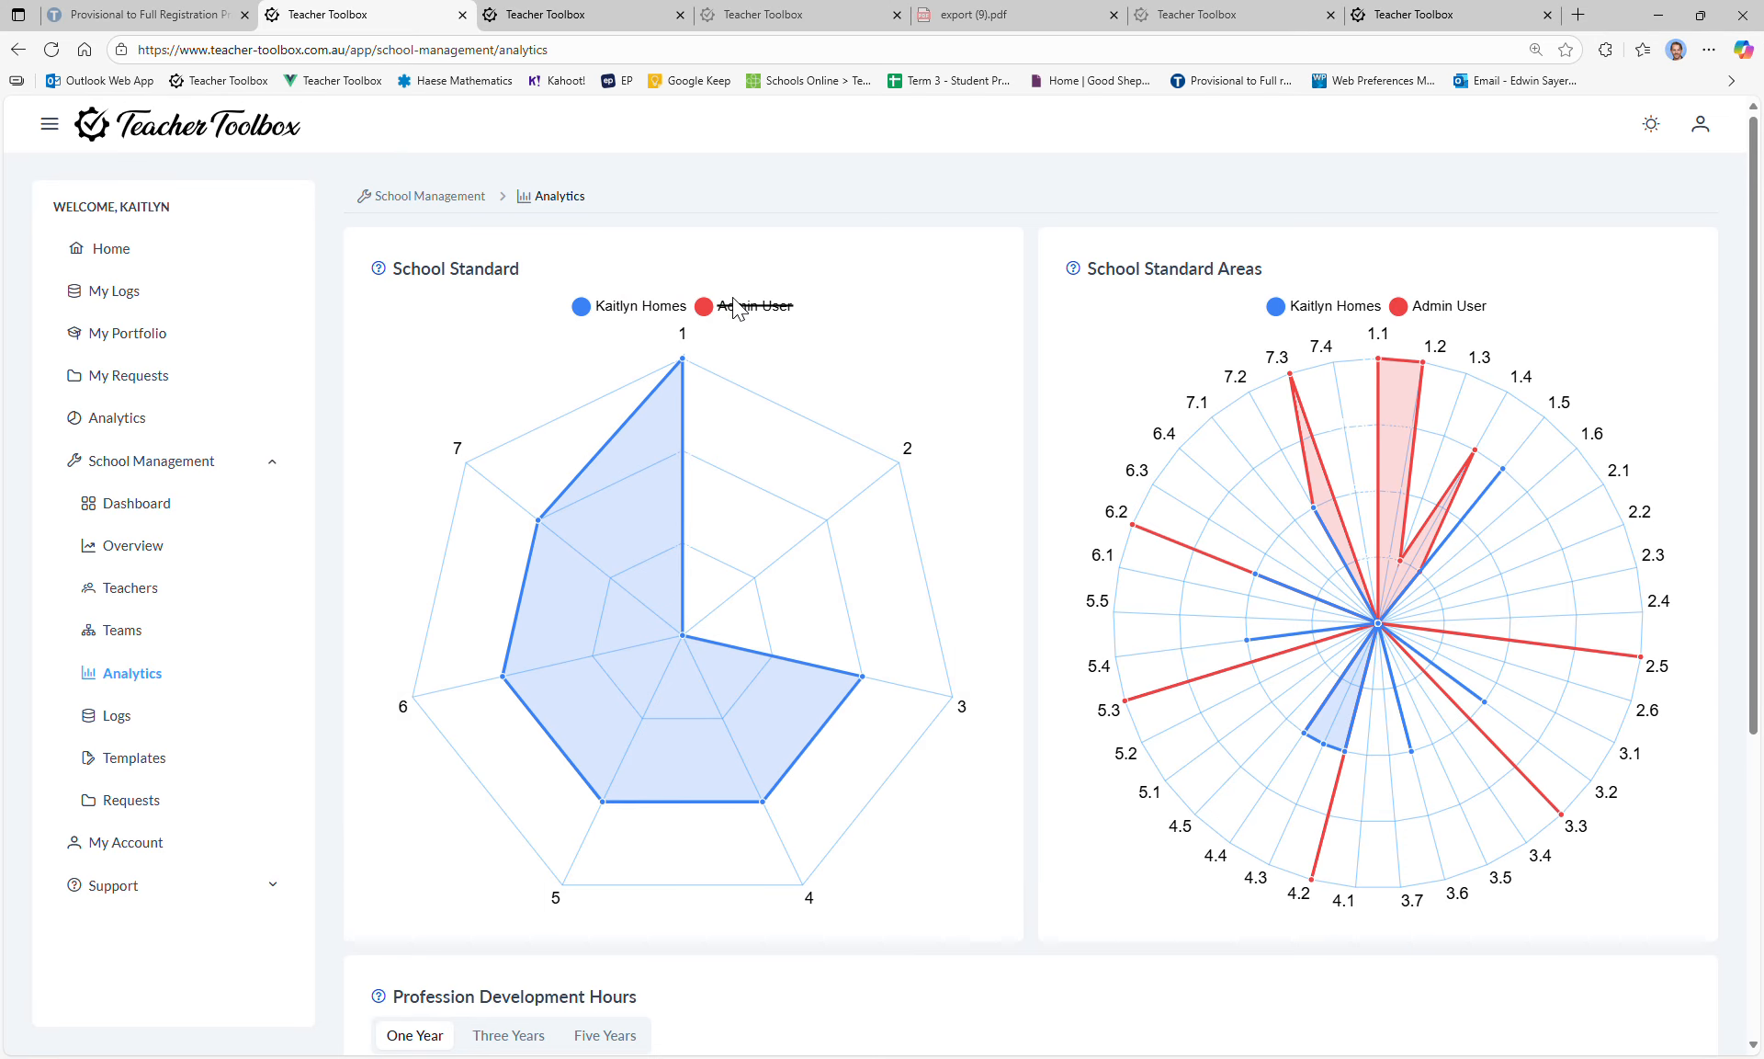
click(1440, 307)
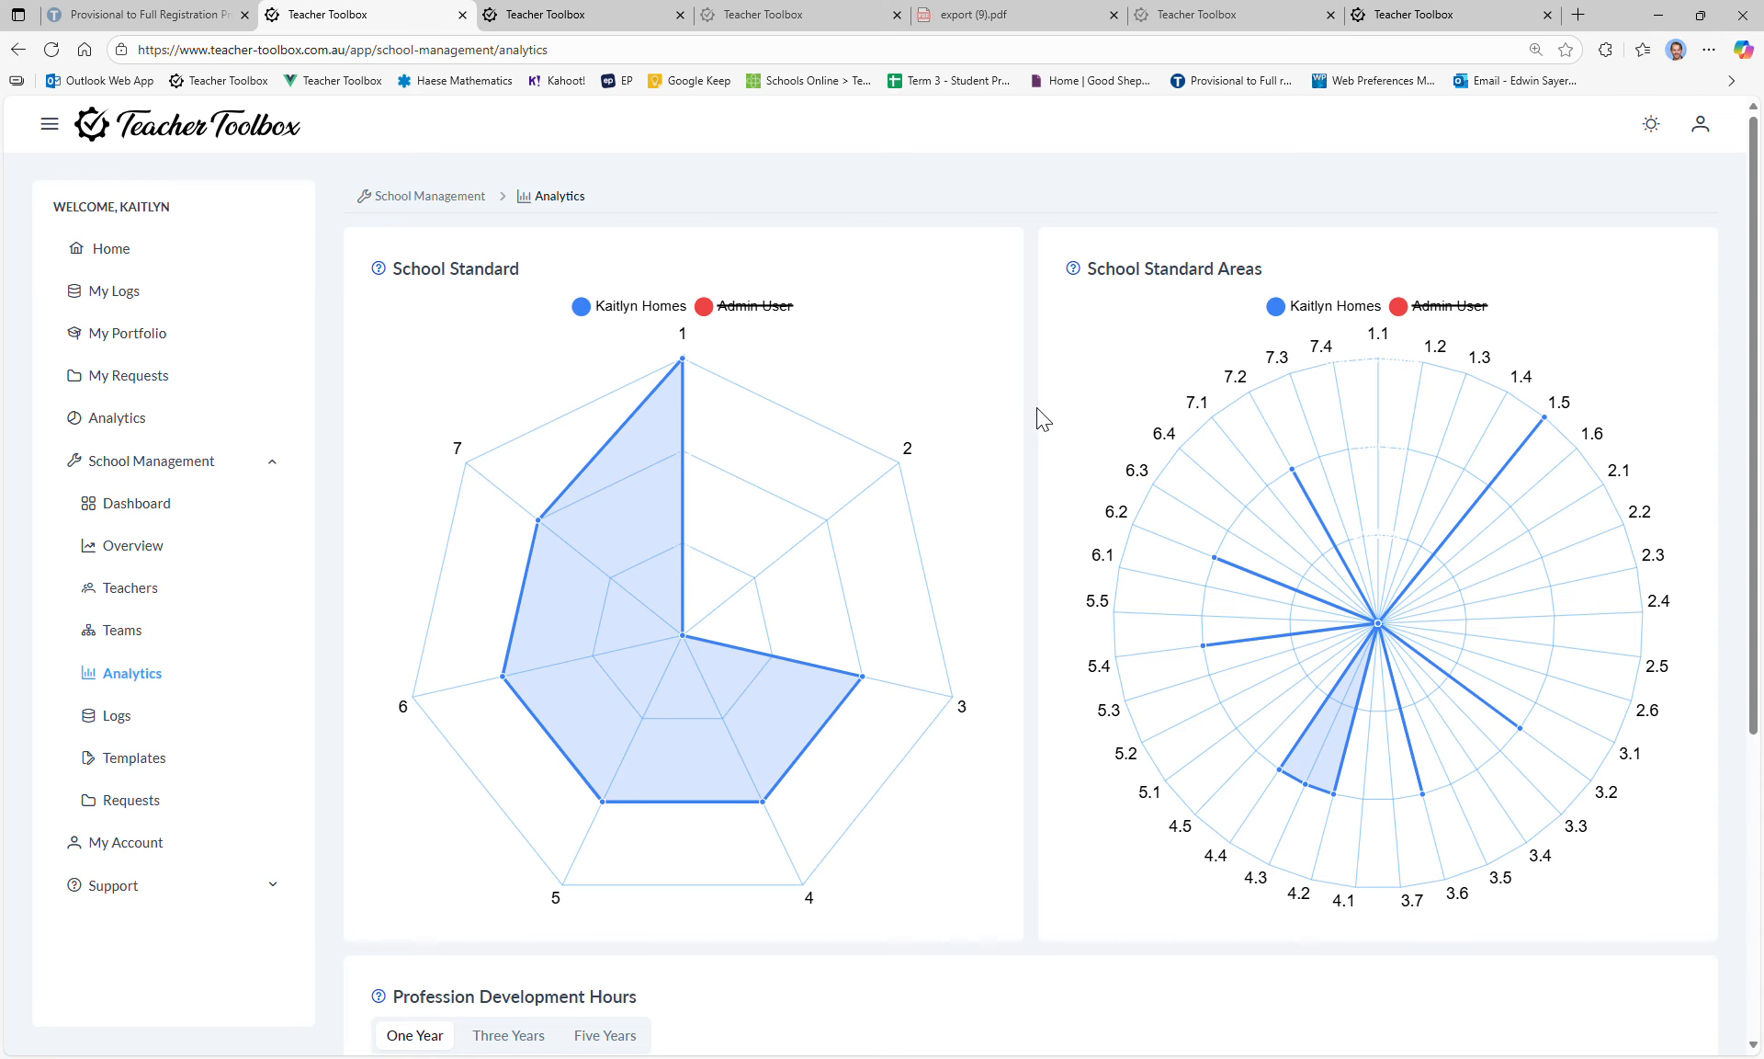
click(722, 314)
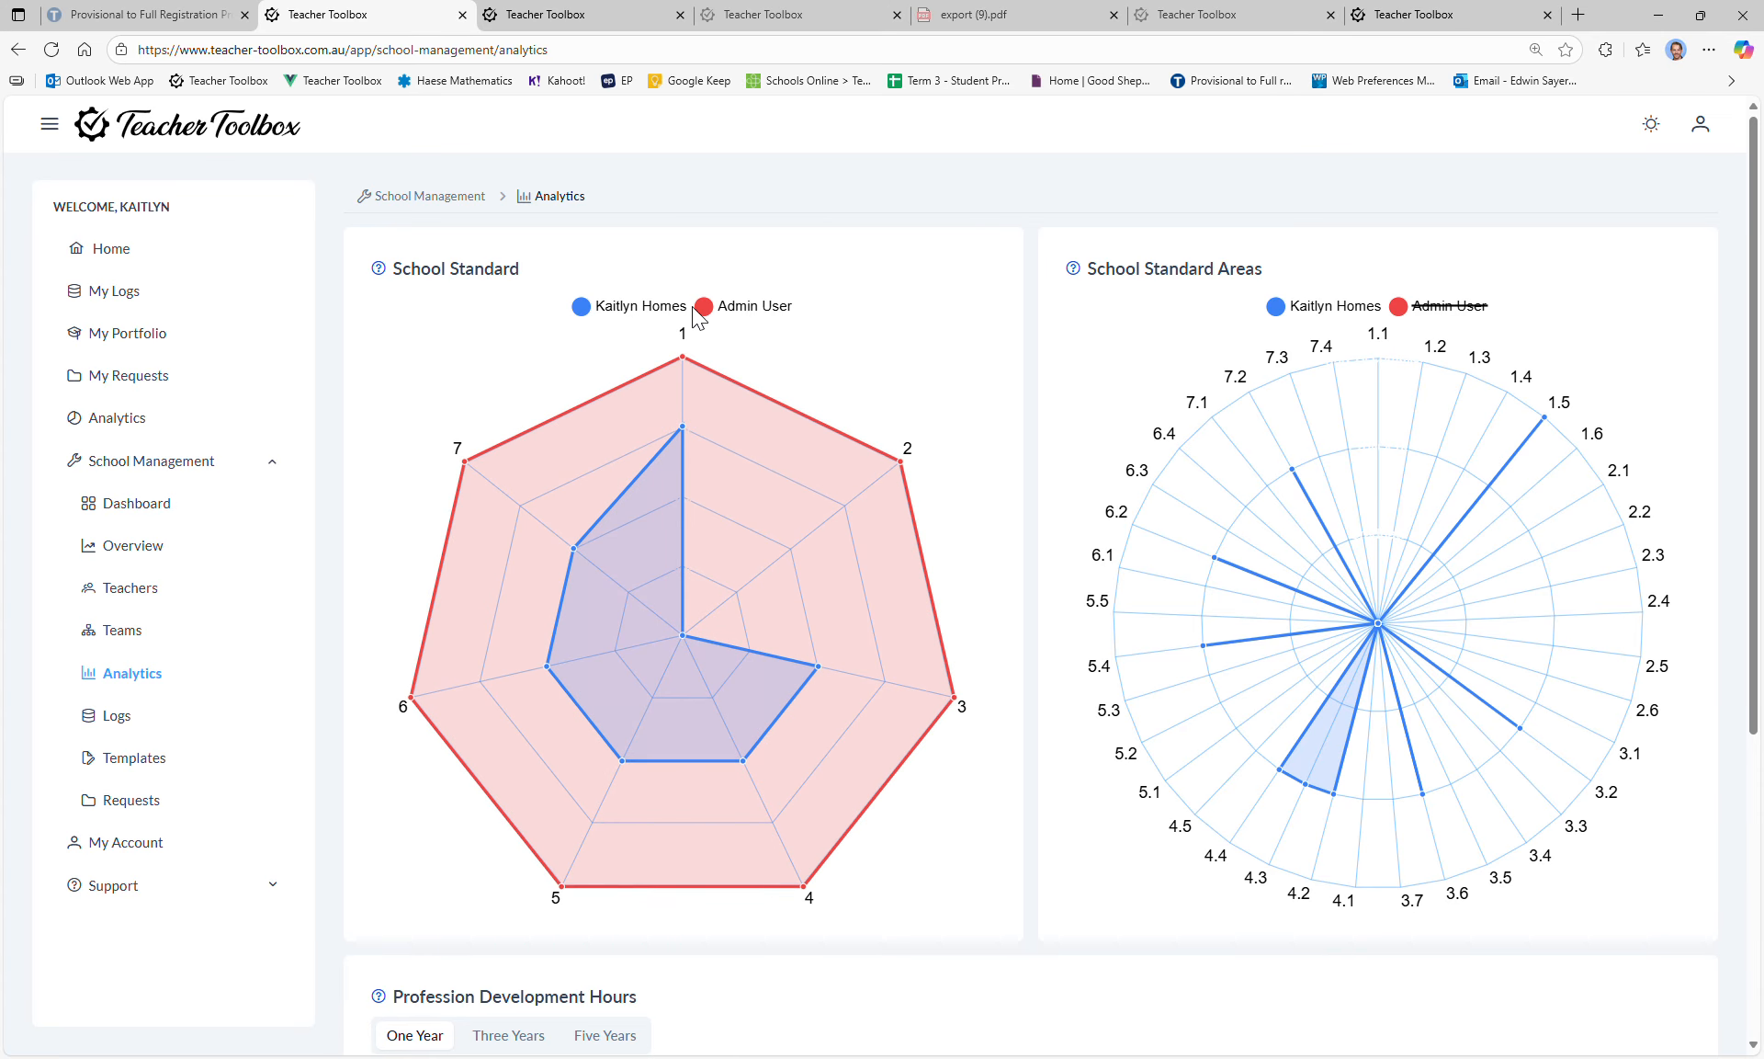
click(1445, 313)
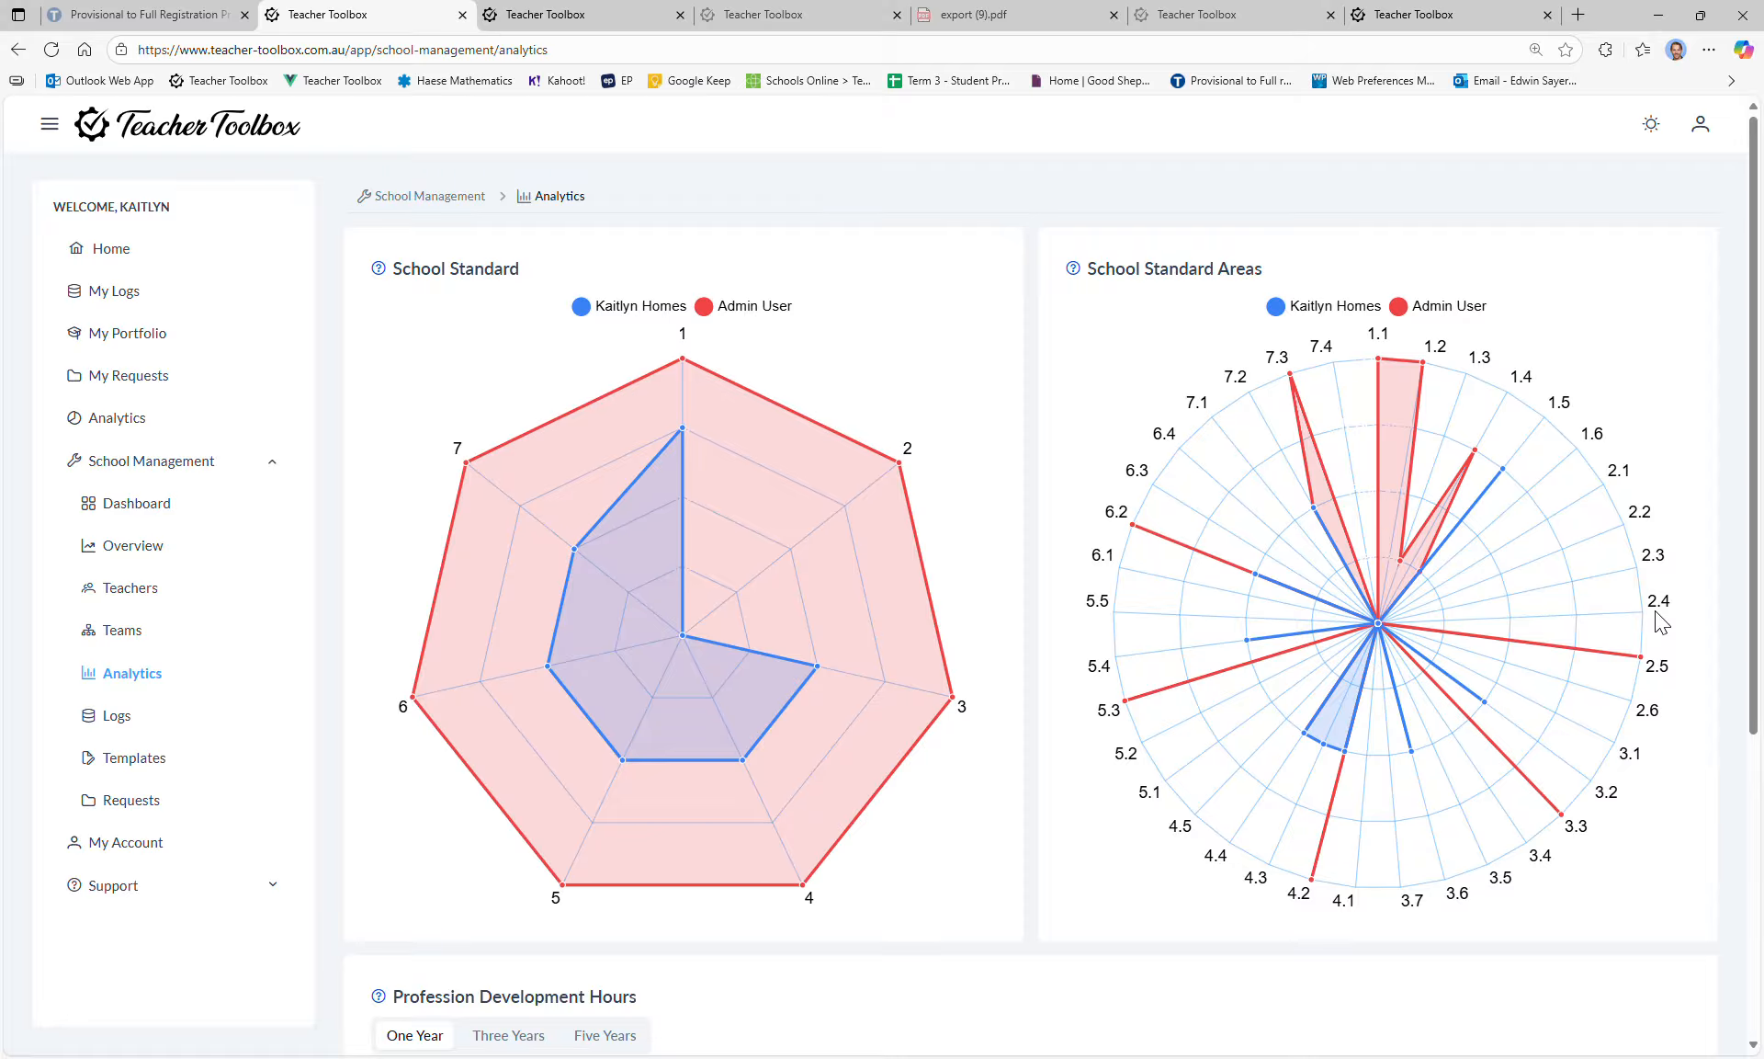
Step: In Profession Development Hours, switch among Three Years, Five Years and One Year, ending on Five Years
scroll(1378, 598, down, 2)
scroll(1195, 552, up, 2)
scroll(1055, 597, down, 3)
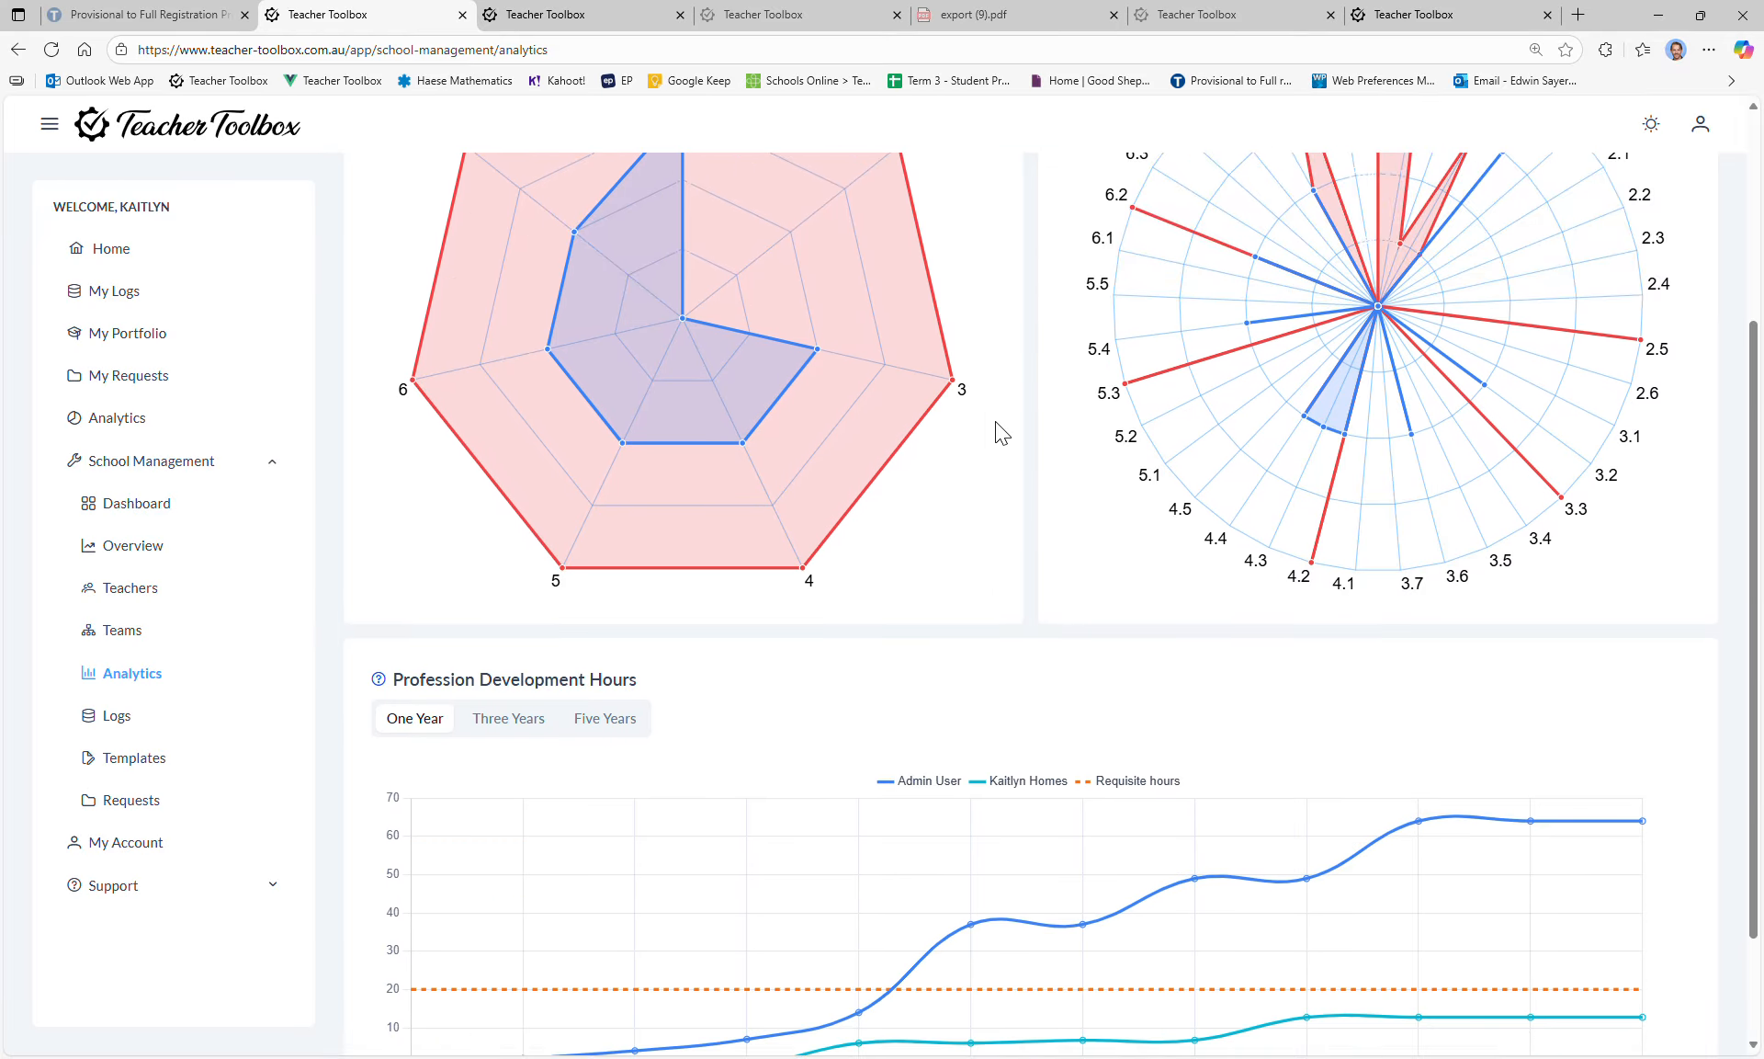
scroll(1001, 432, down, 2)
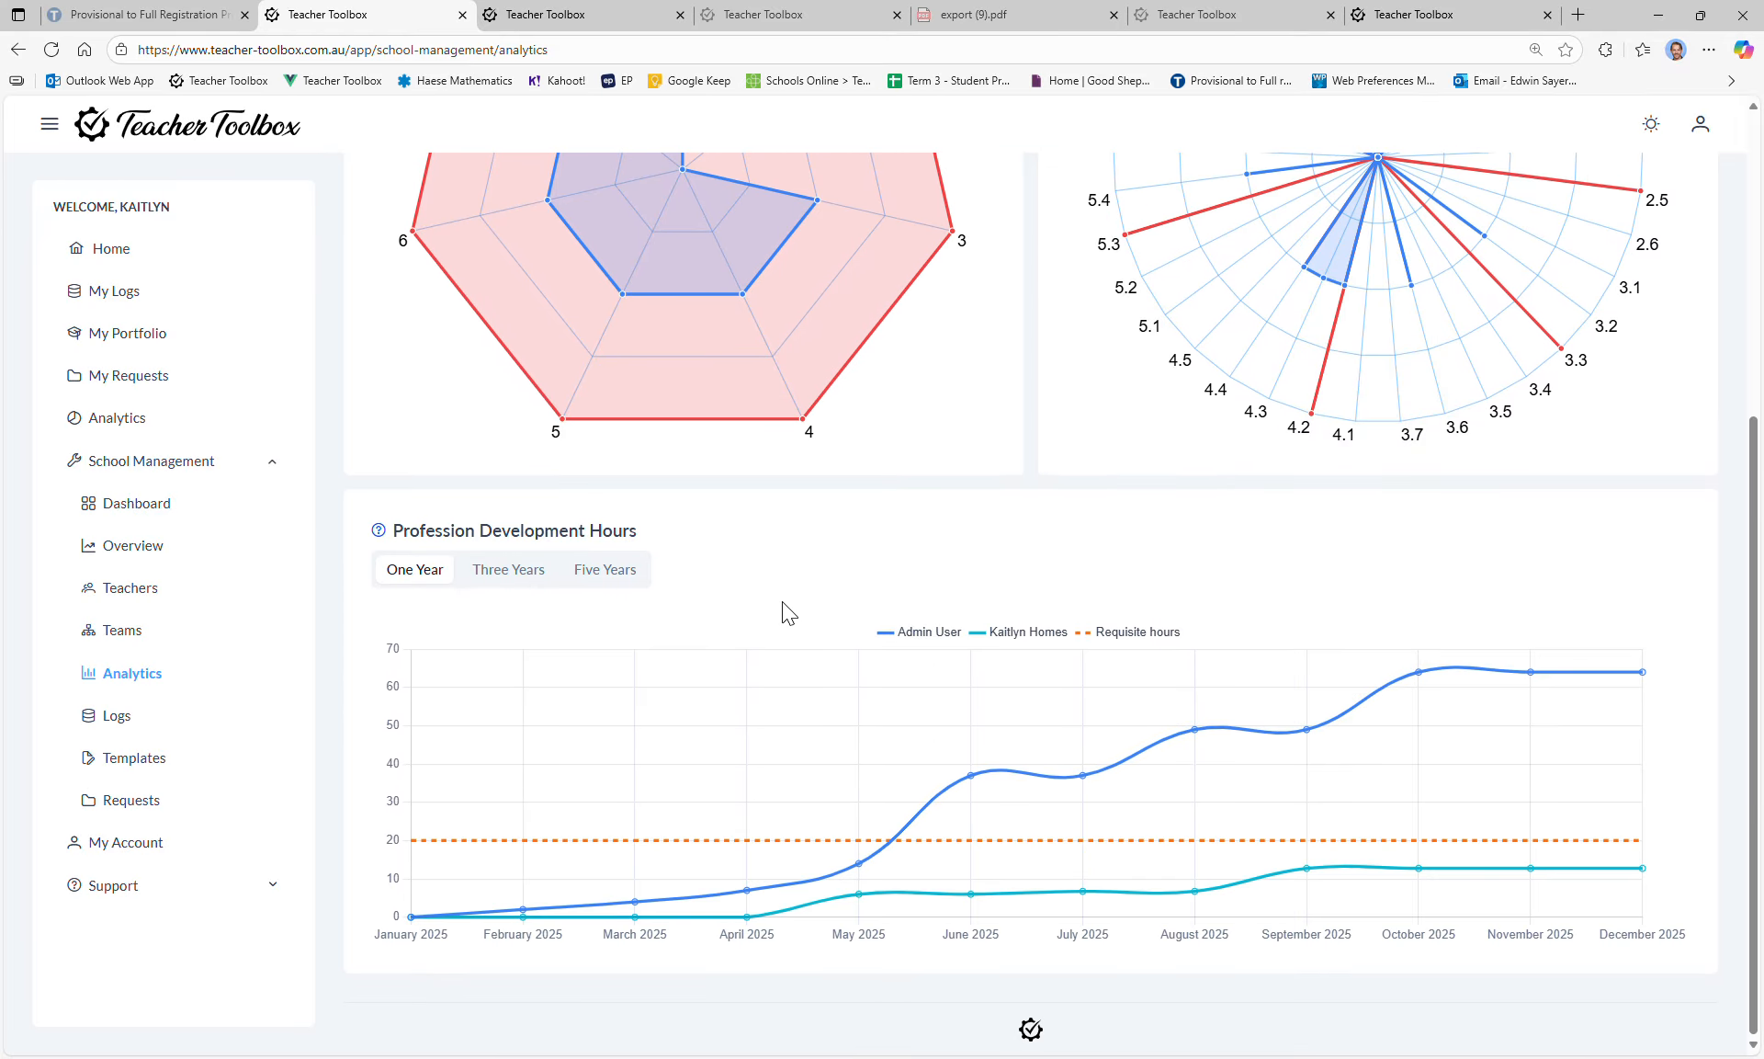
click(546, 579)
click(605, 576)
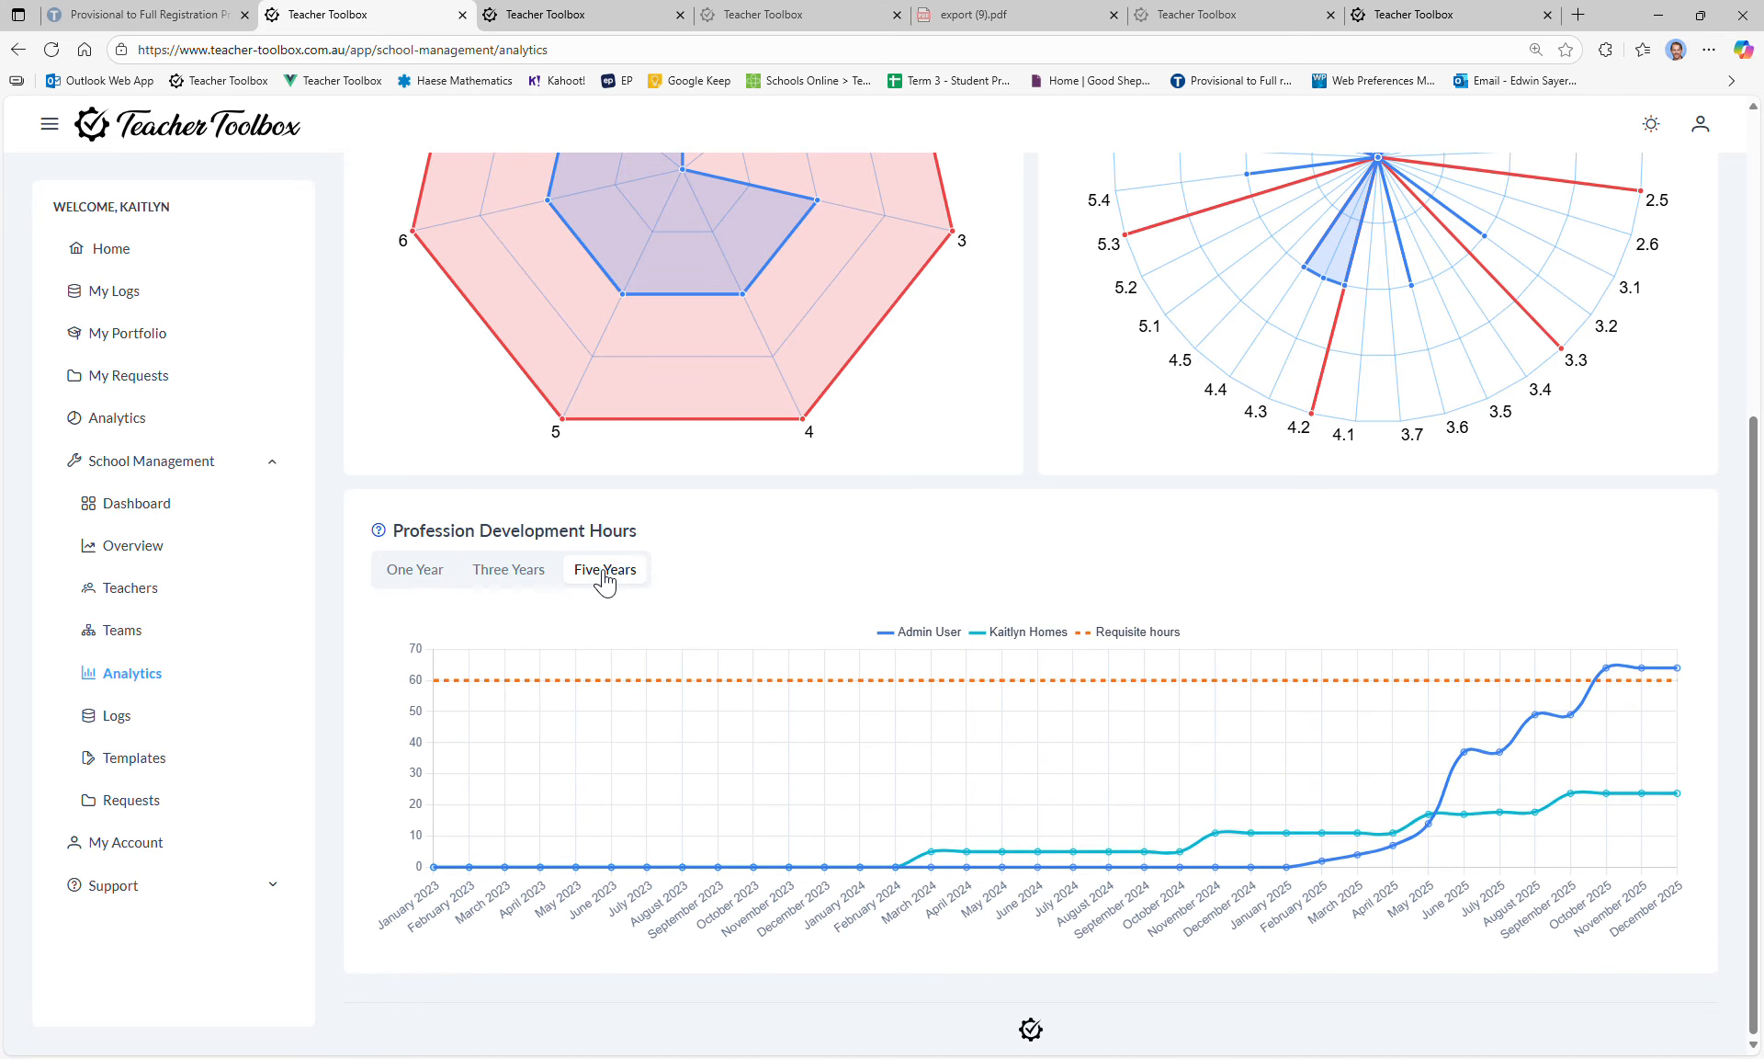
click(419, 572)
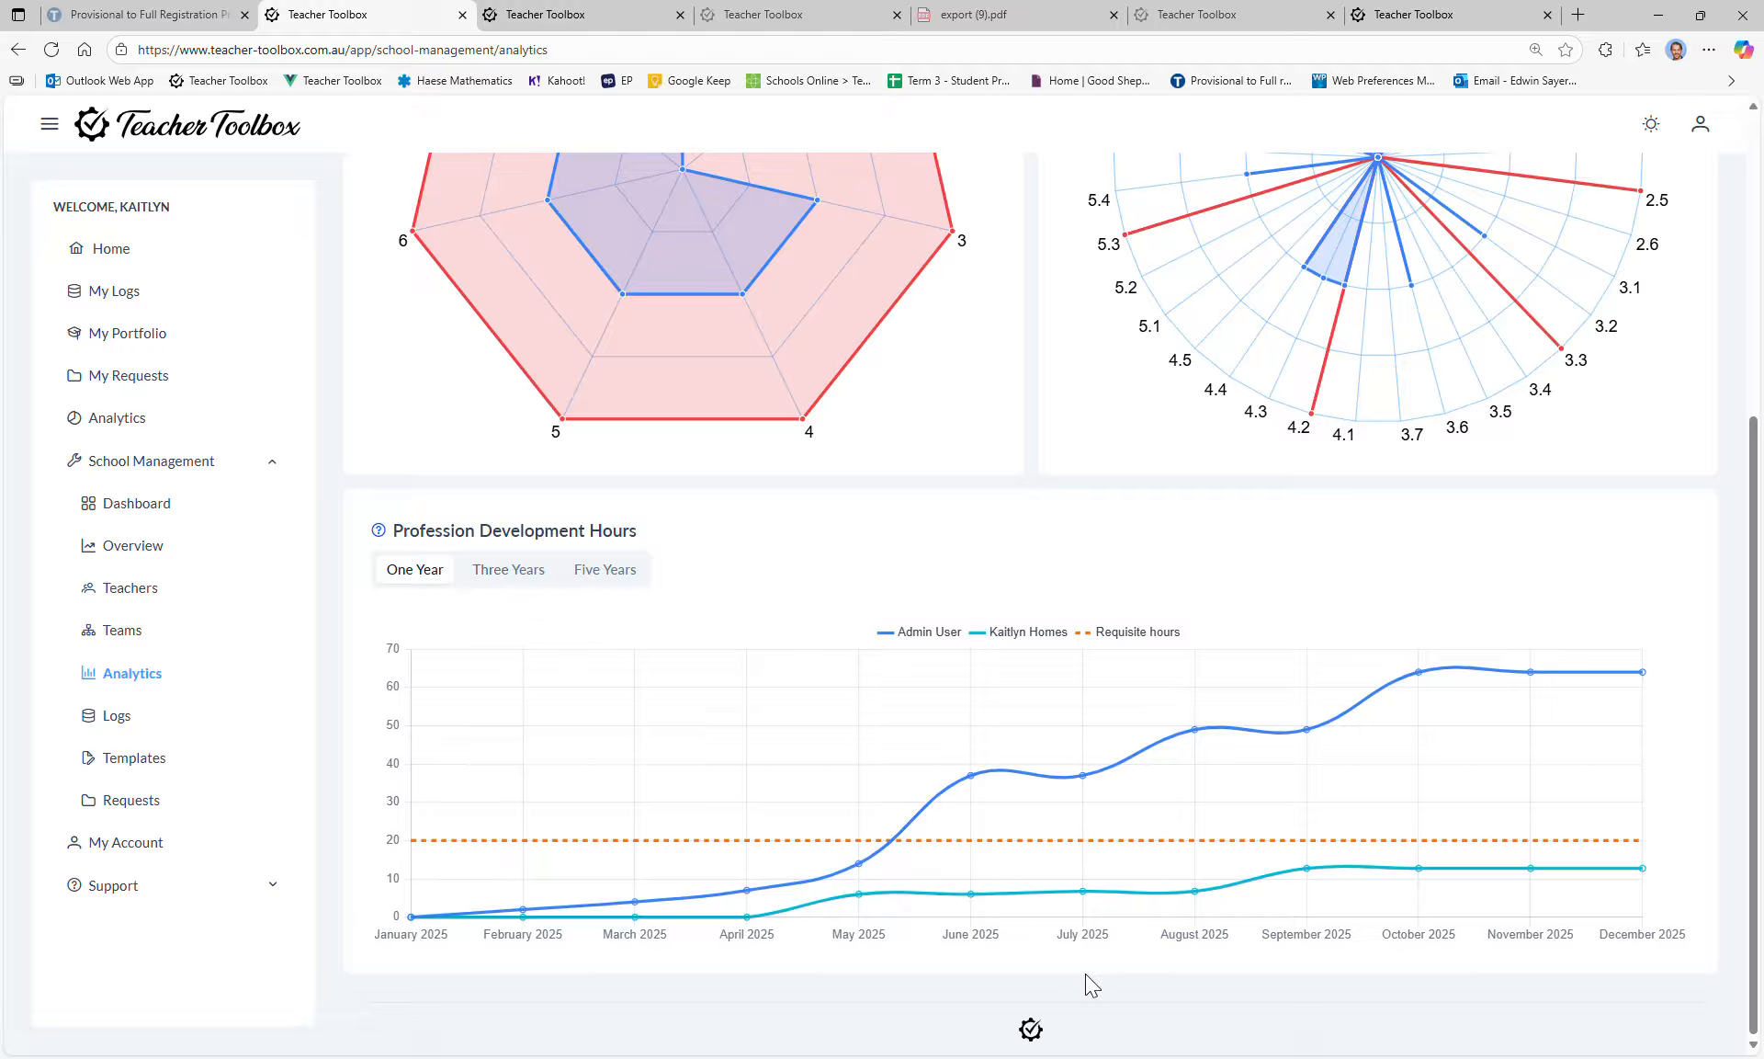
click(530, 579)
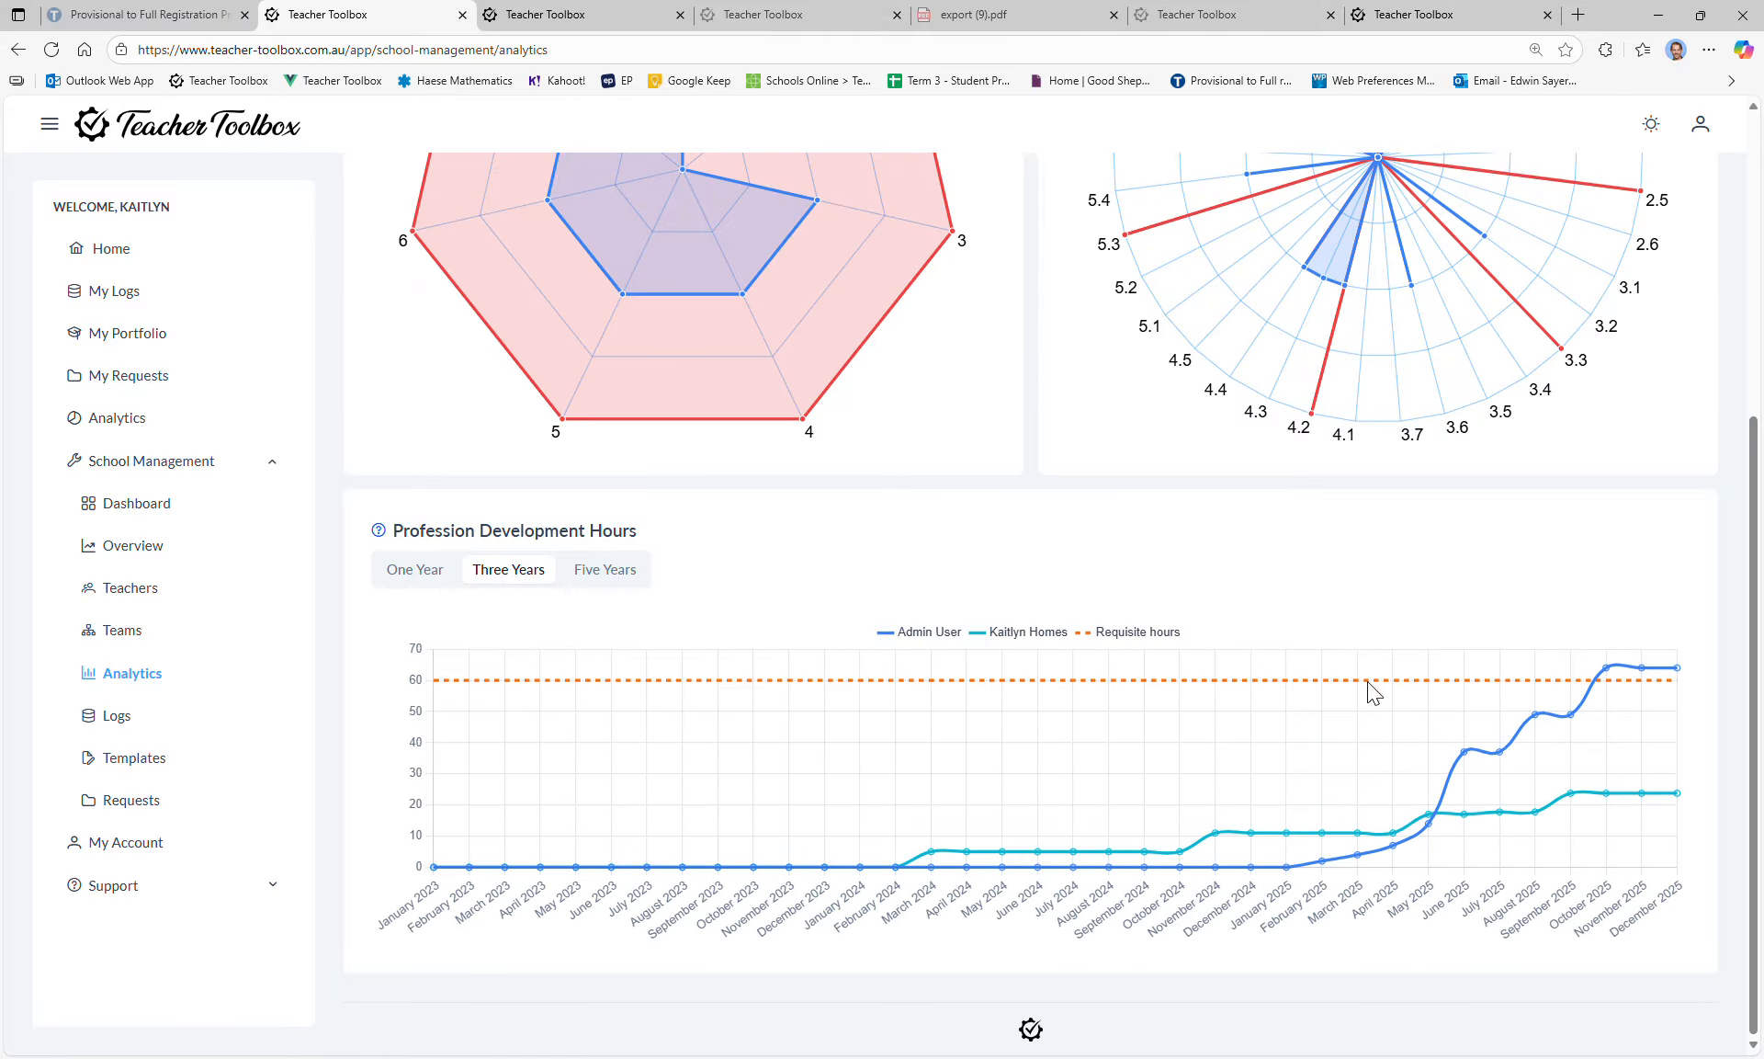
mouse_move(1610, 677)
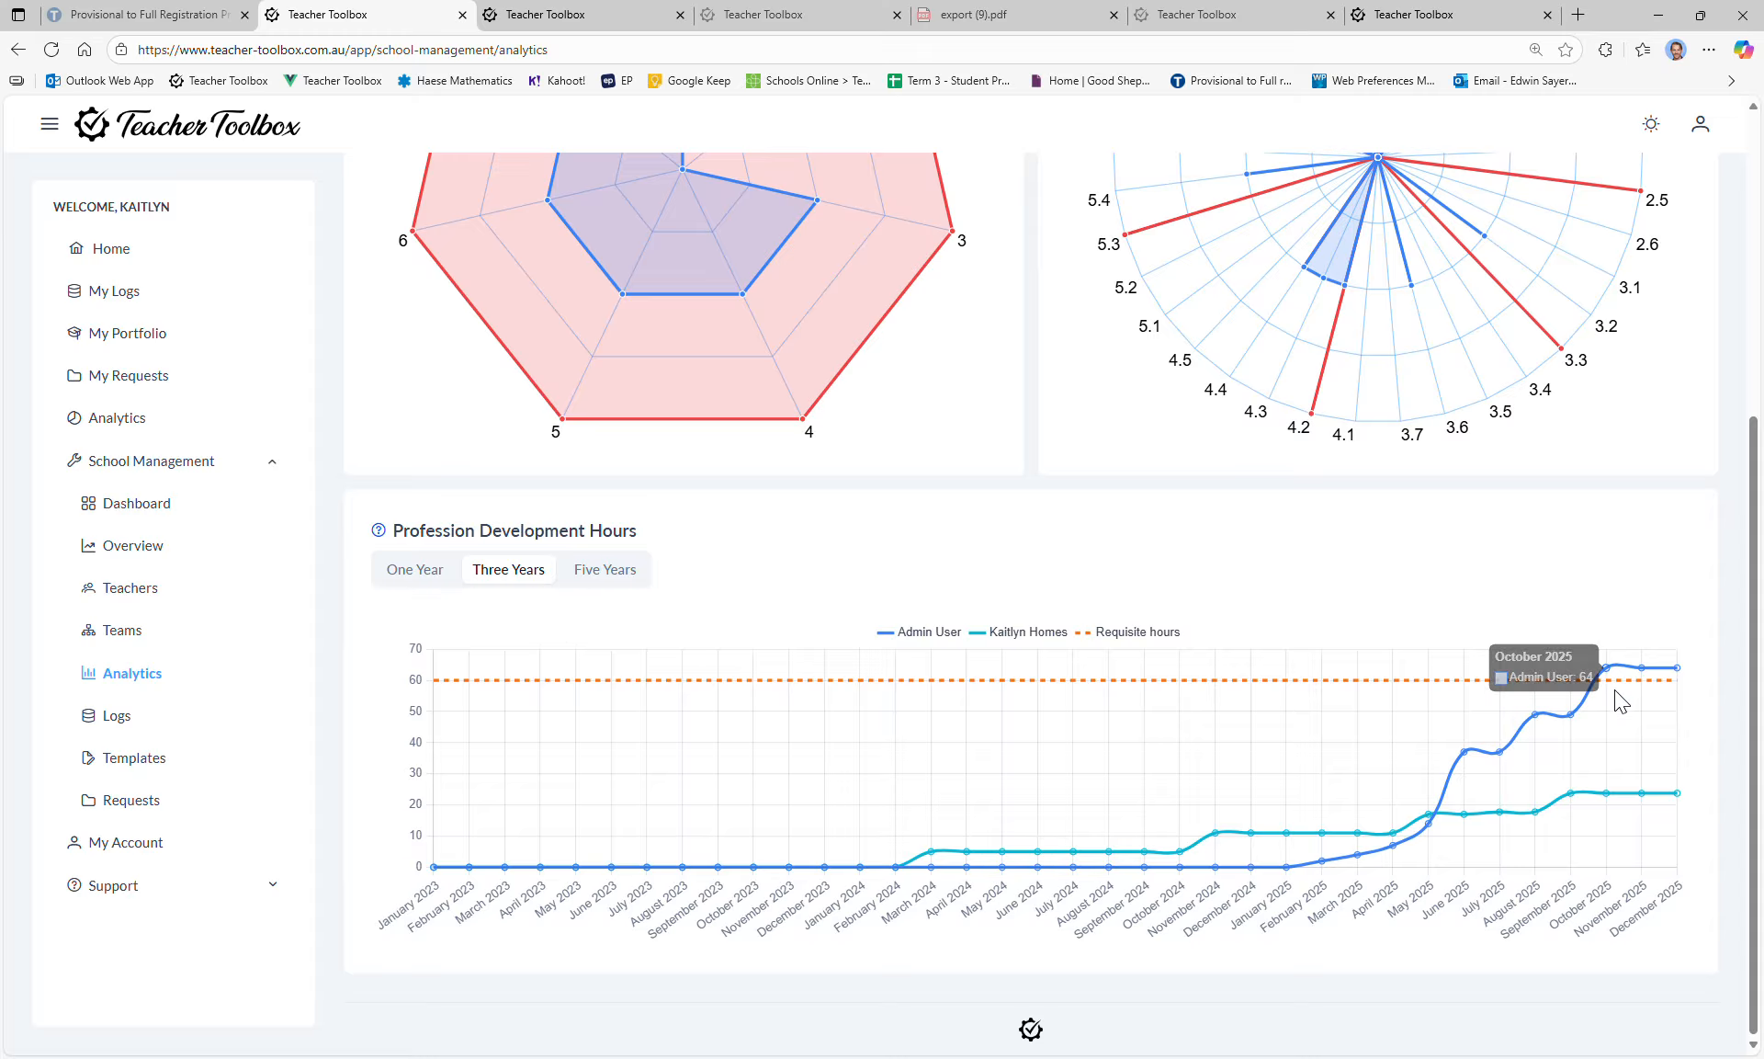
click(628, 581)
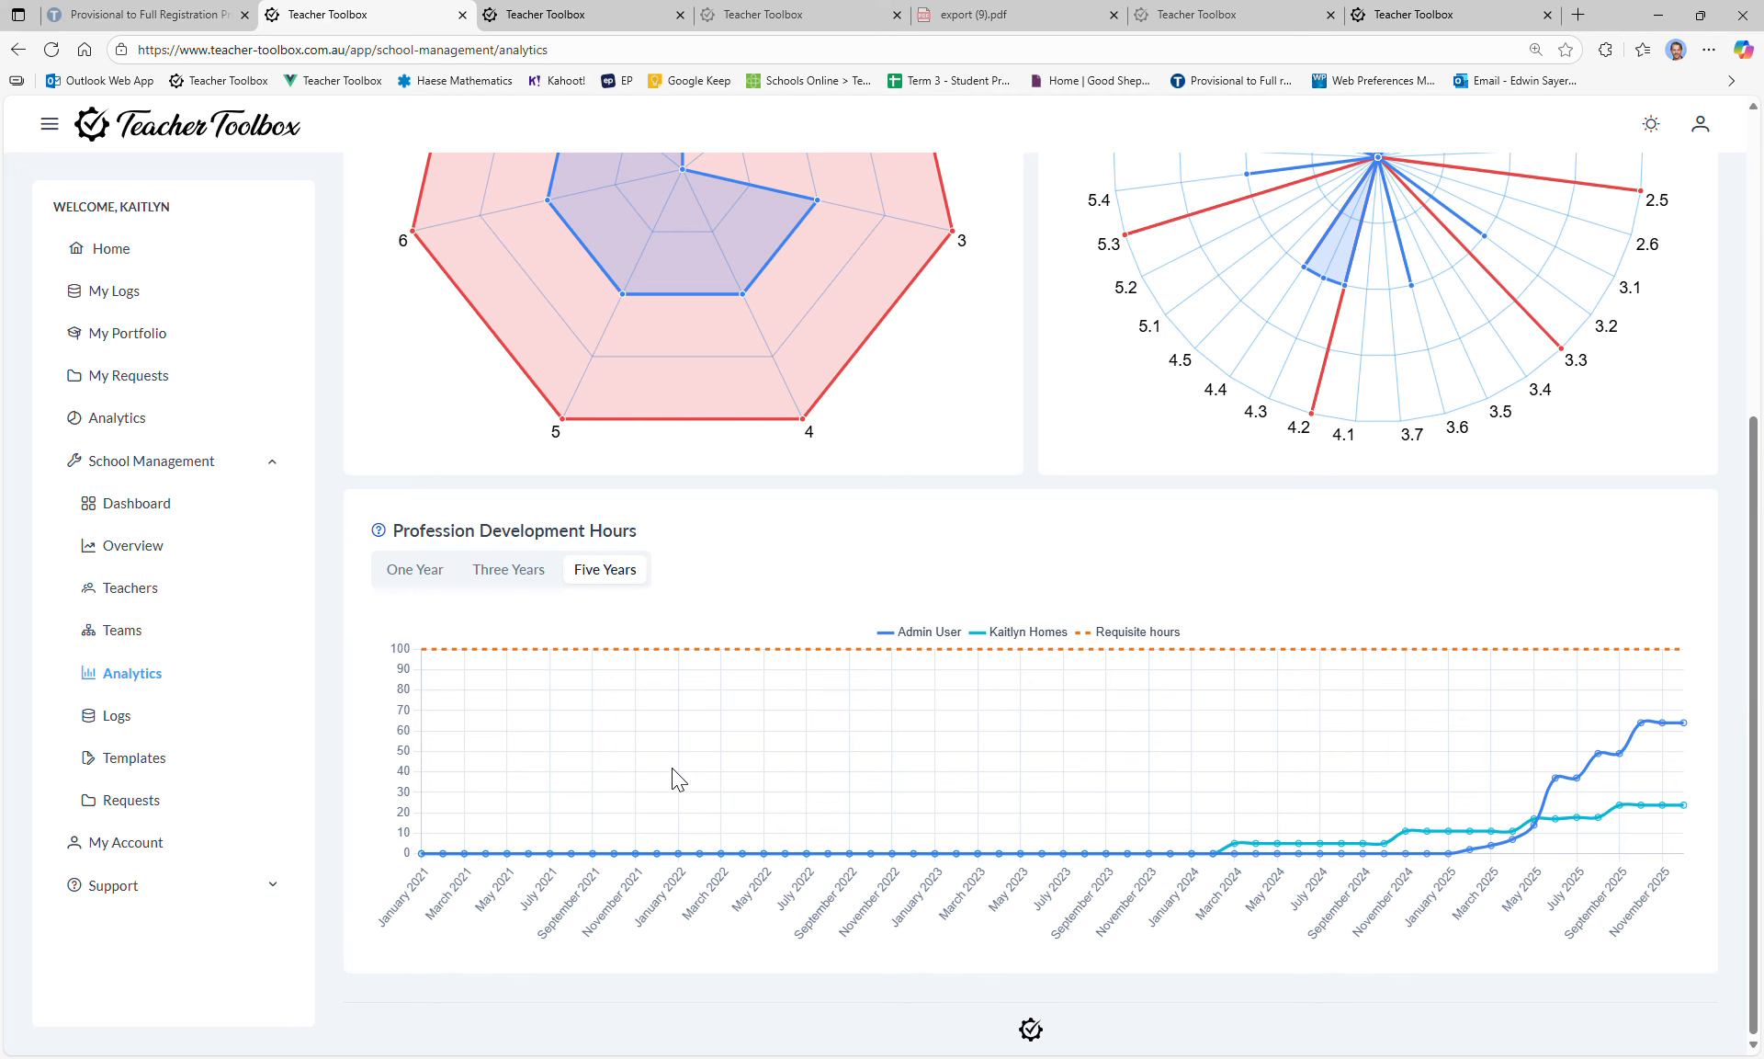
click(164, 725)
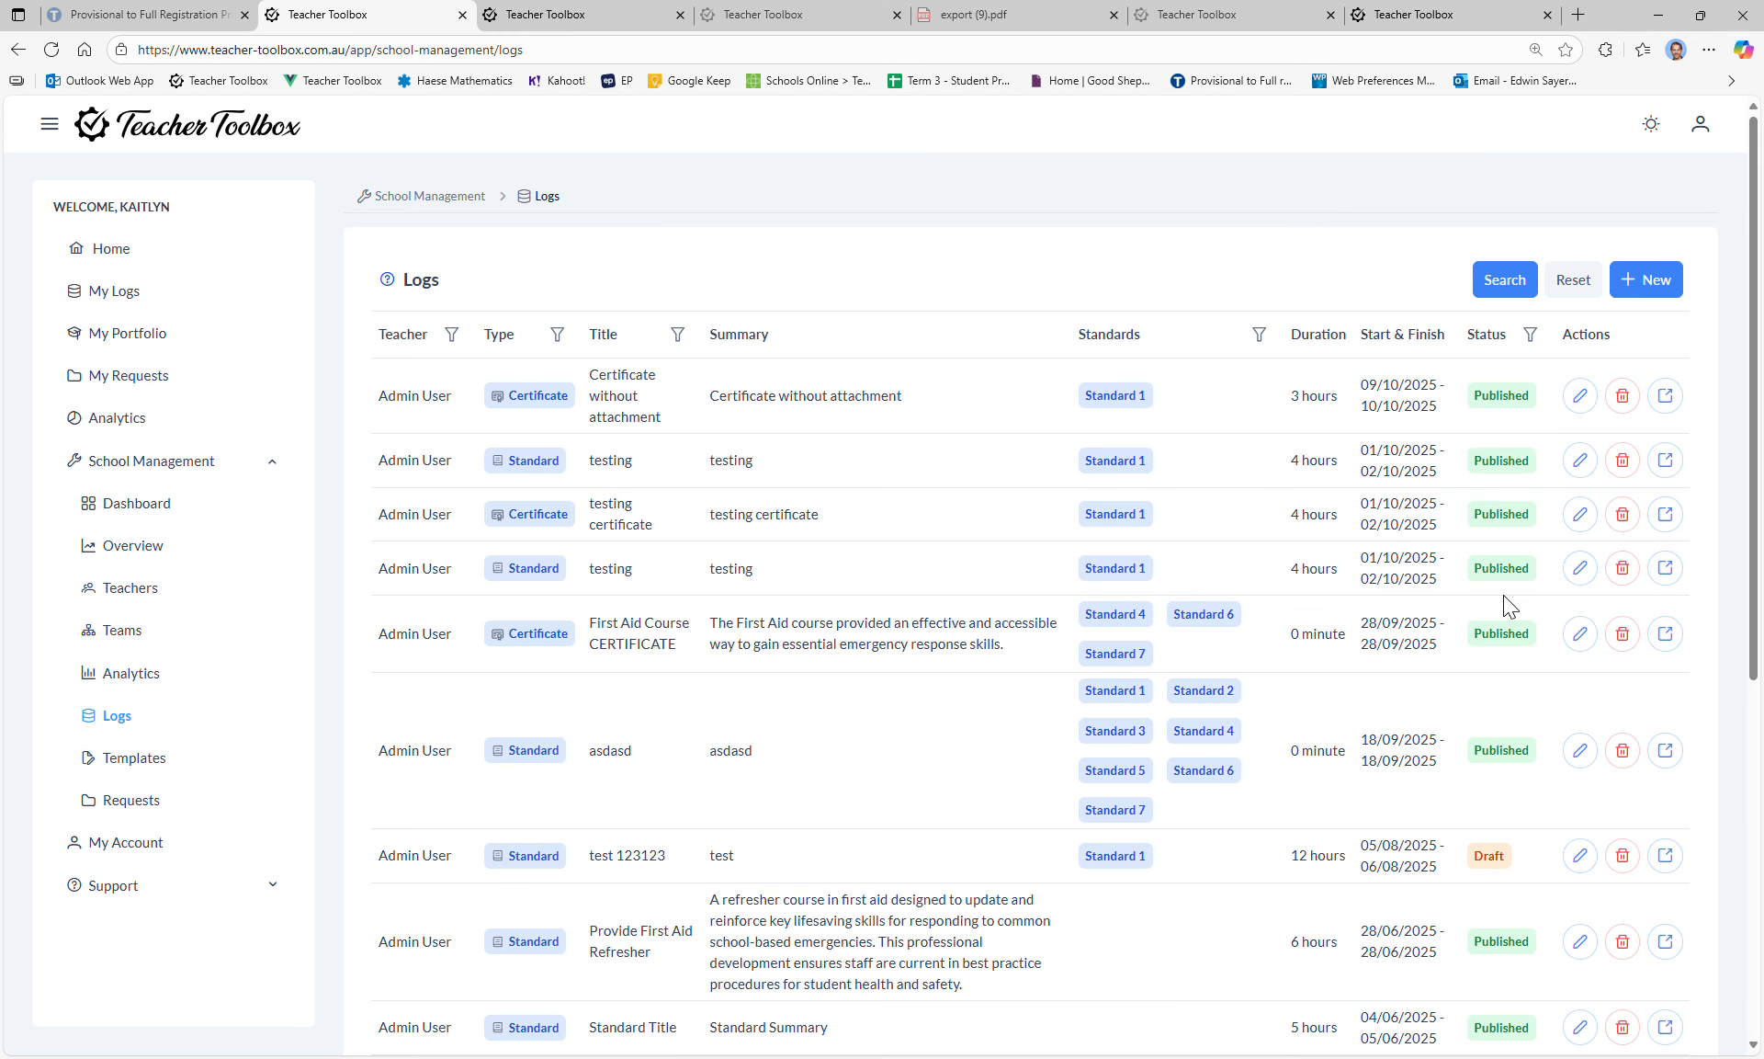
scroll(934, 410, down, 7)
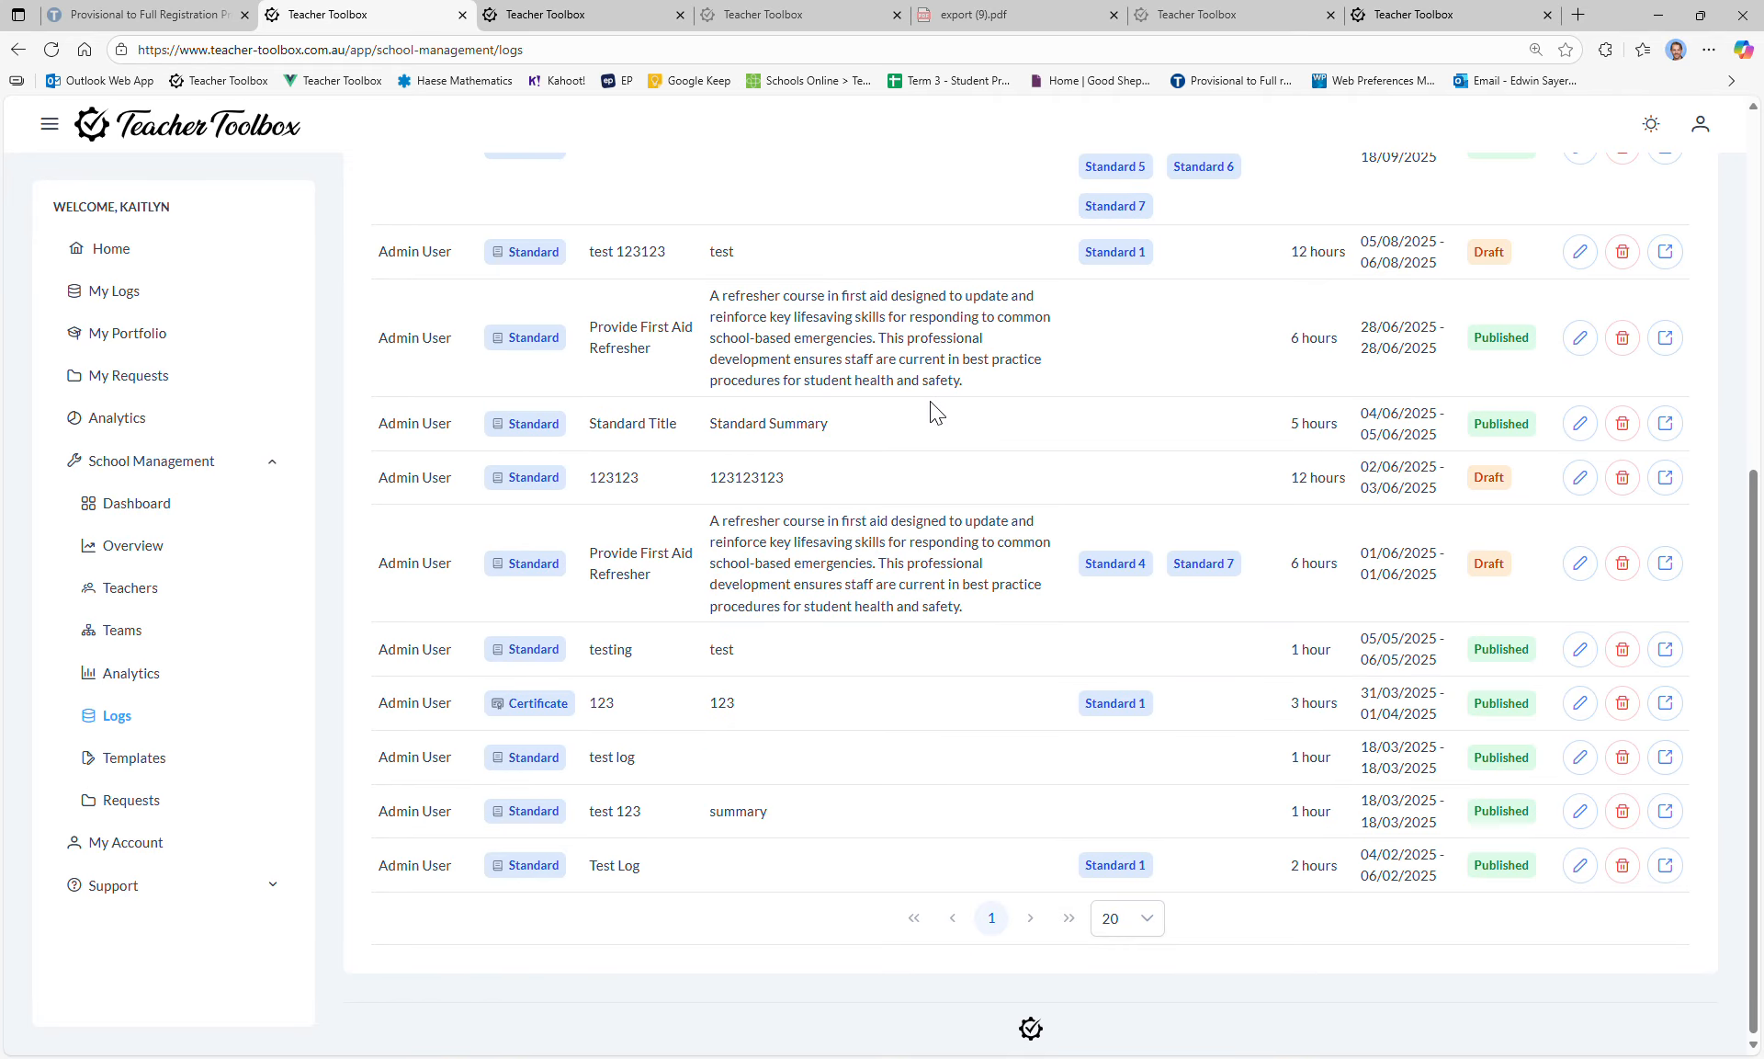
scroll(933, 410, up, 1)
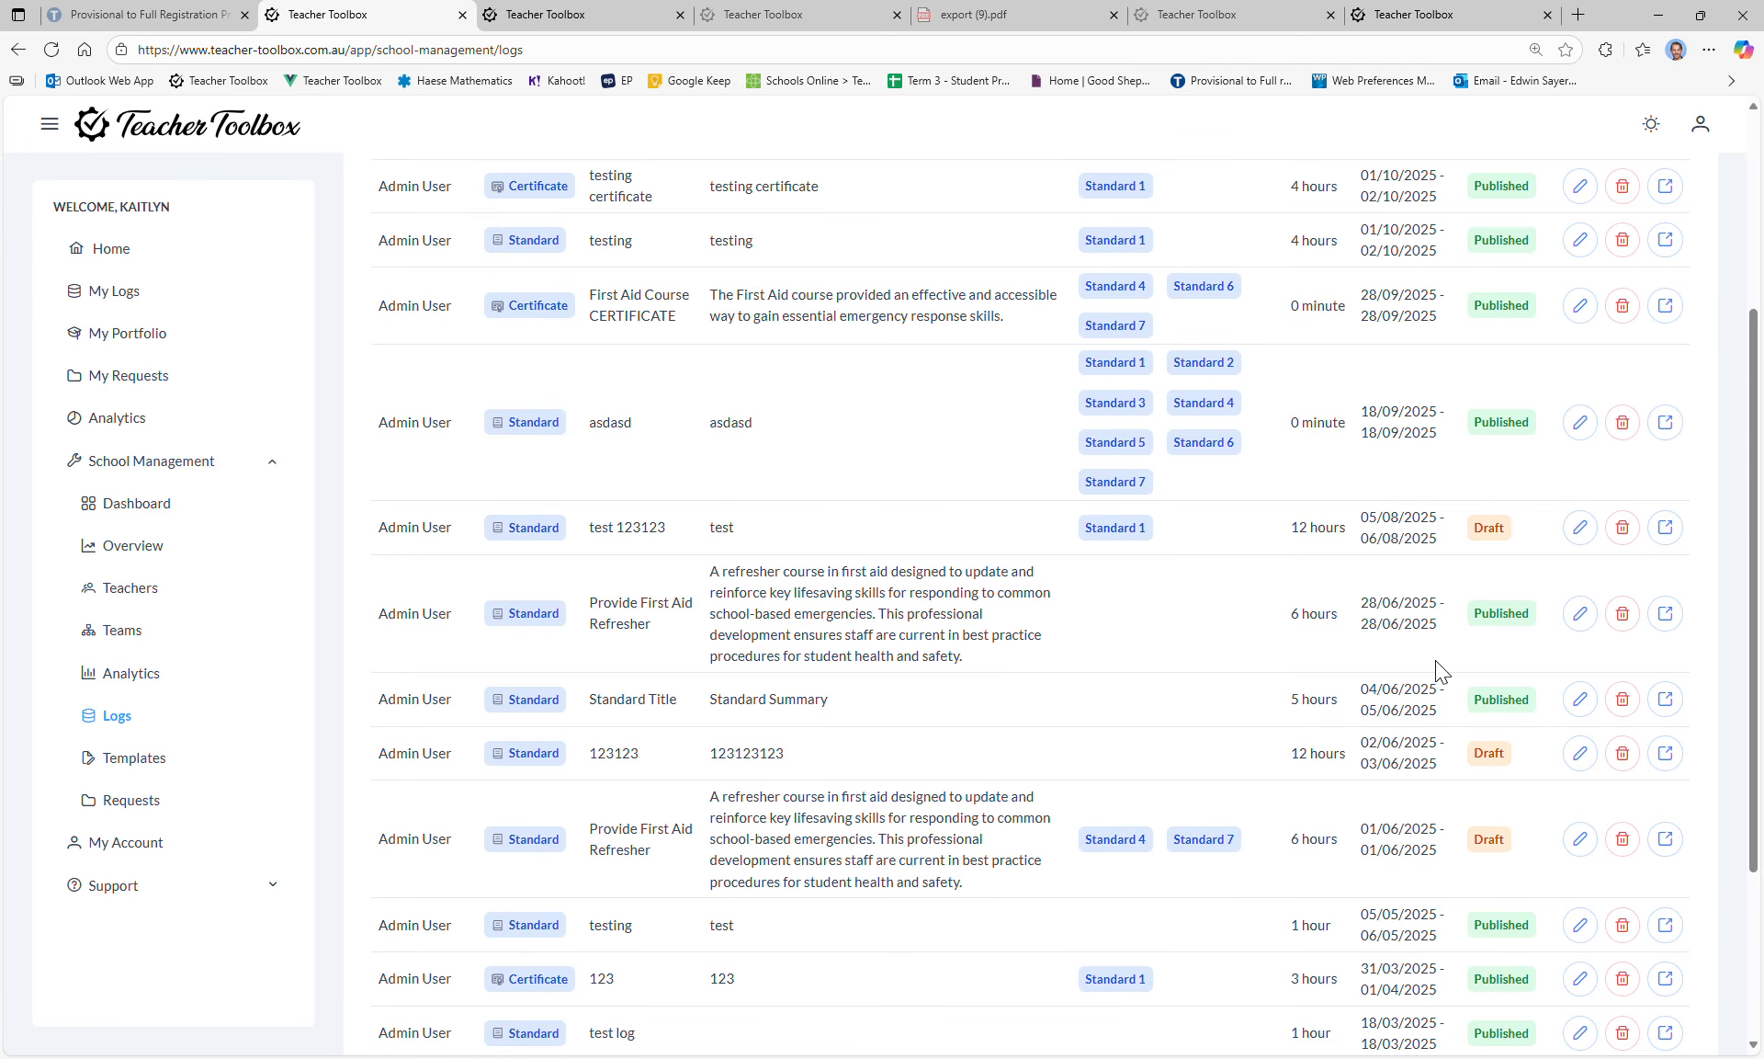
scroll(1496, 672, down, 3)
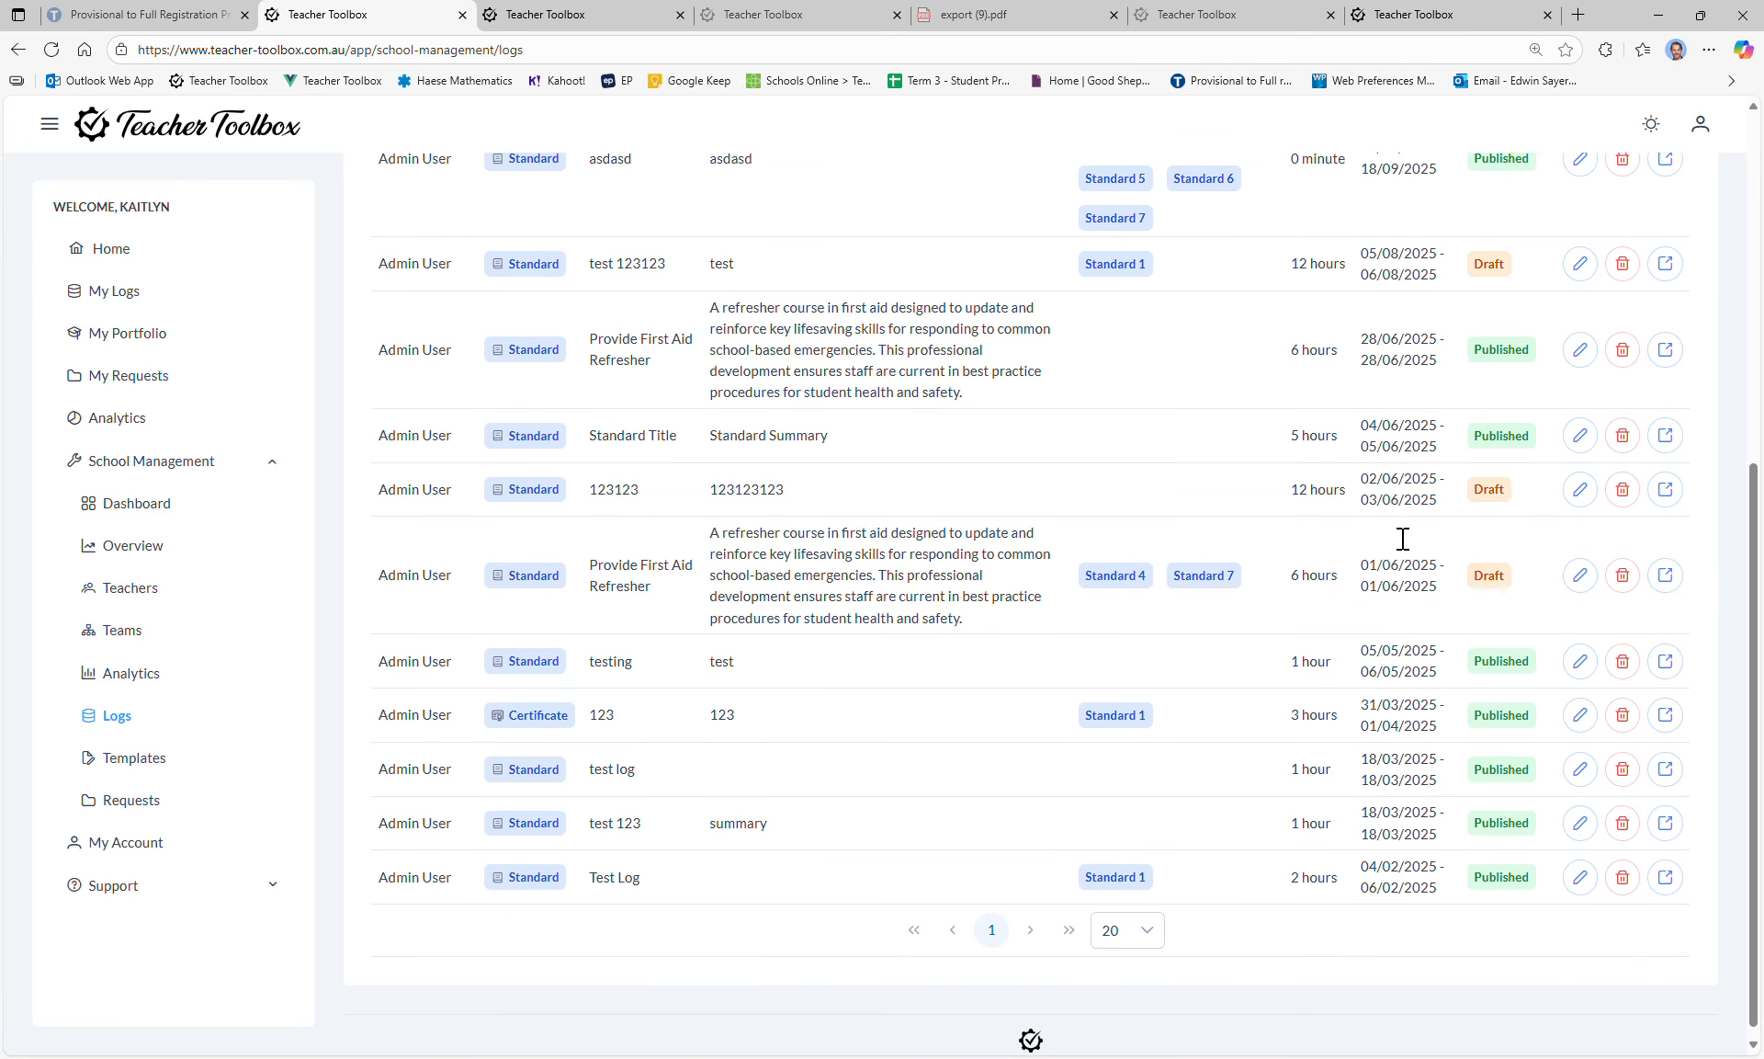
scroll(1213, 563, up, 7)
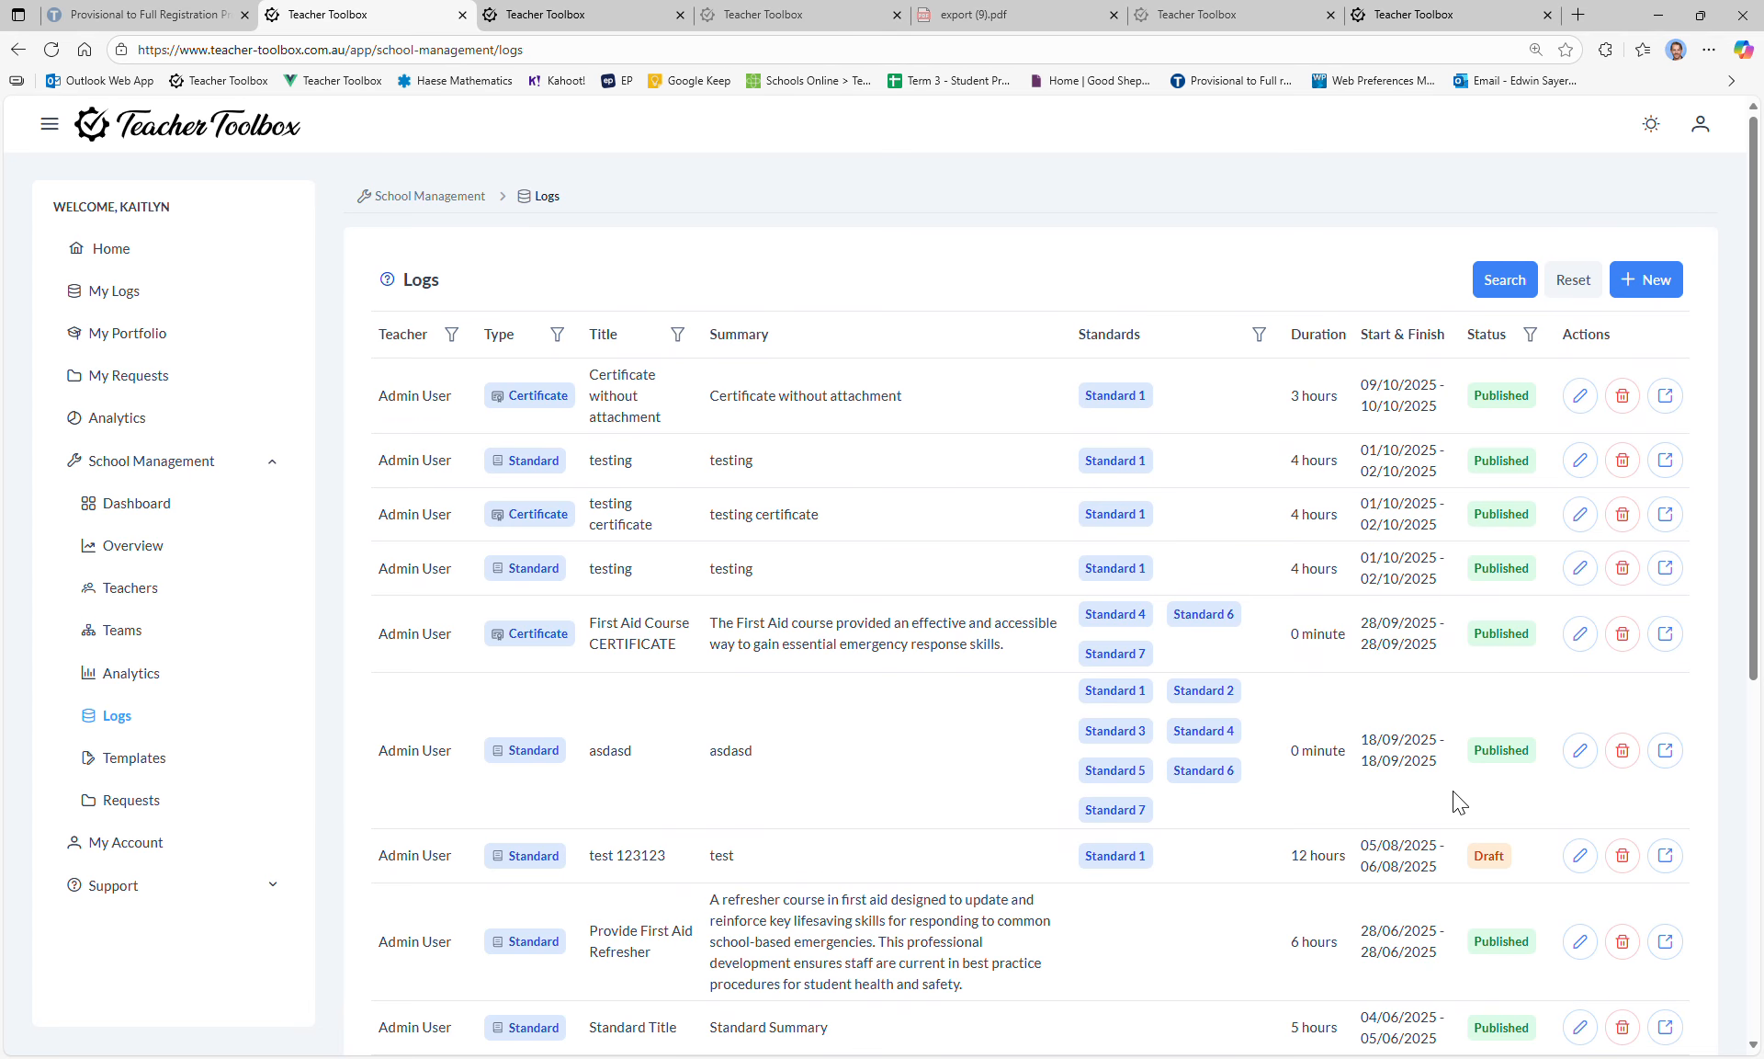
Step: Open school Templates, select the Mid-Year Data Review name, then bring up New Template choices
click(164, 759)
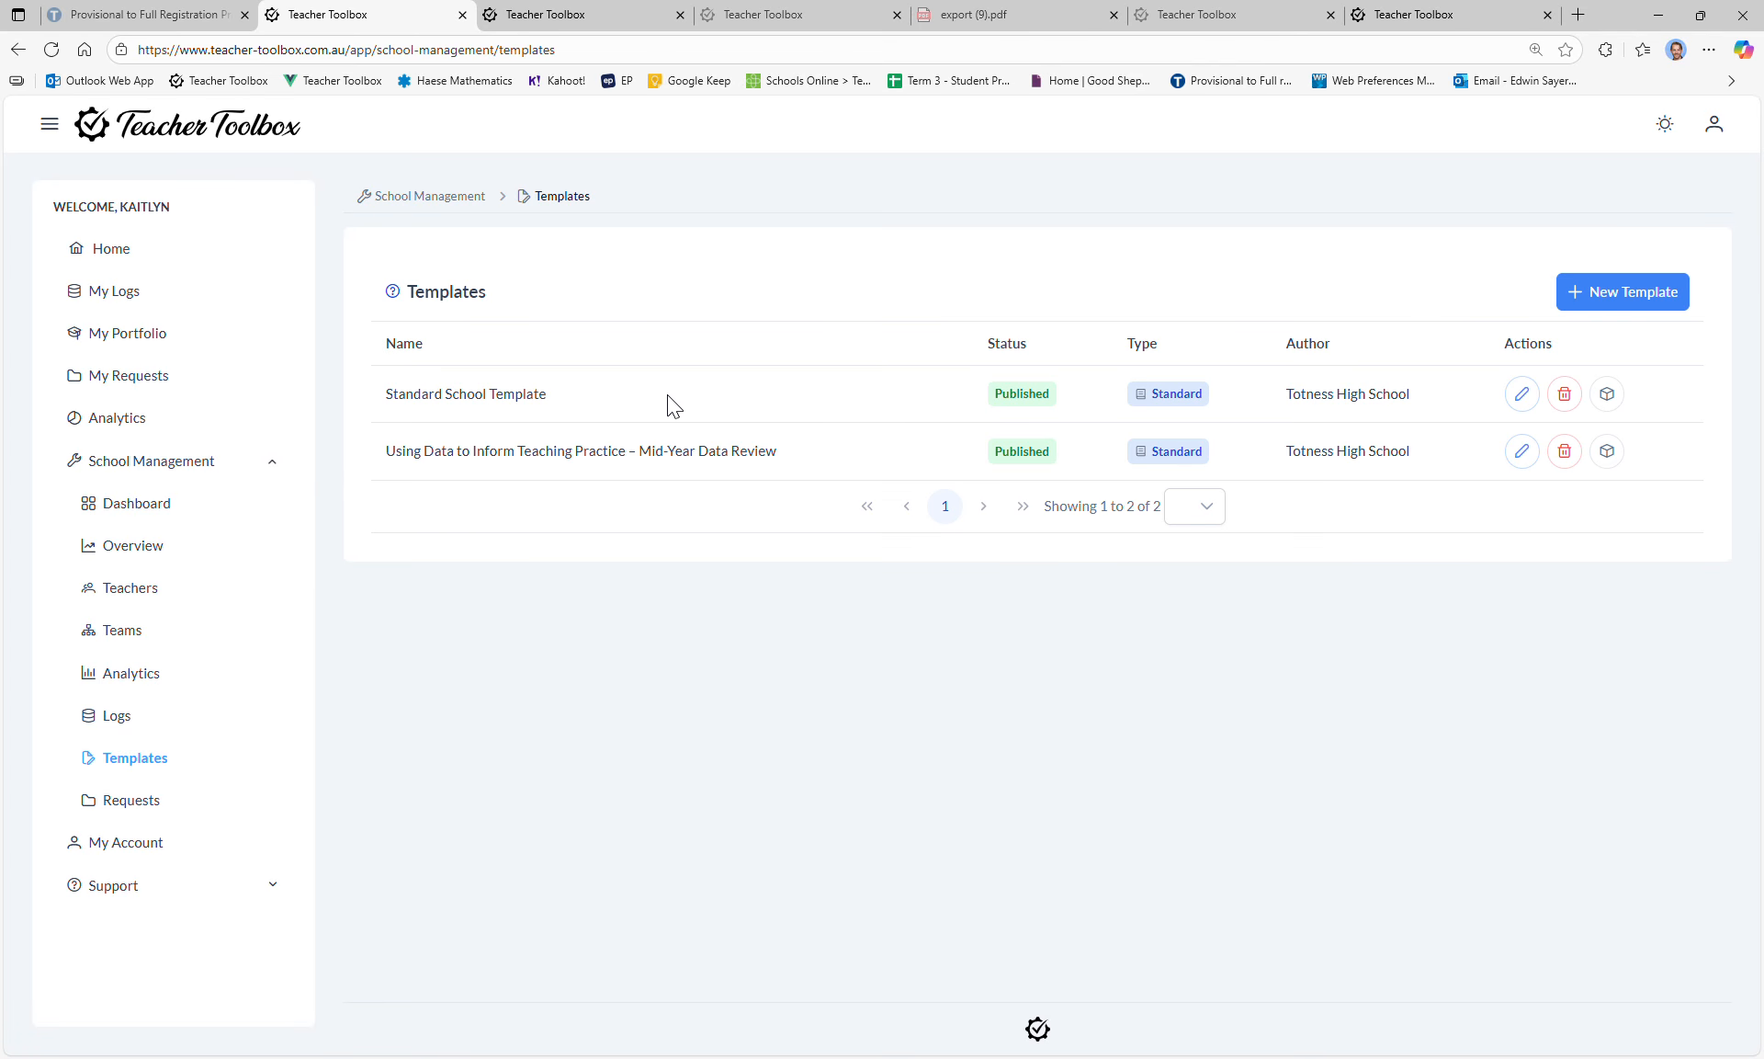
drag(546, 452, 760, 460)
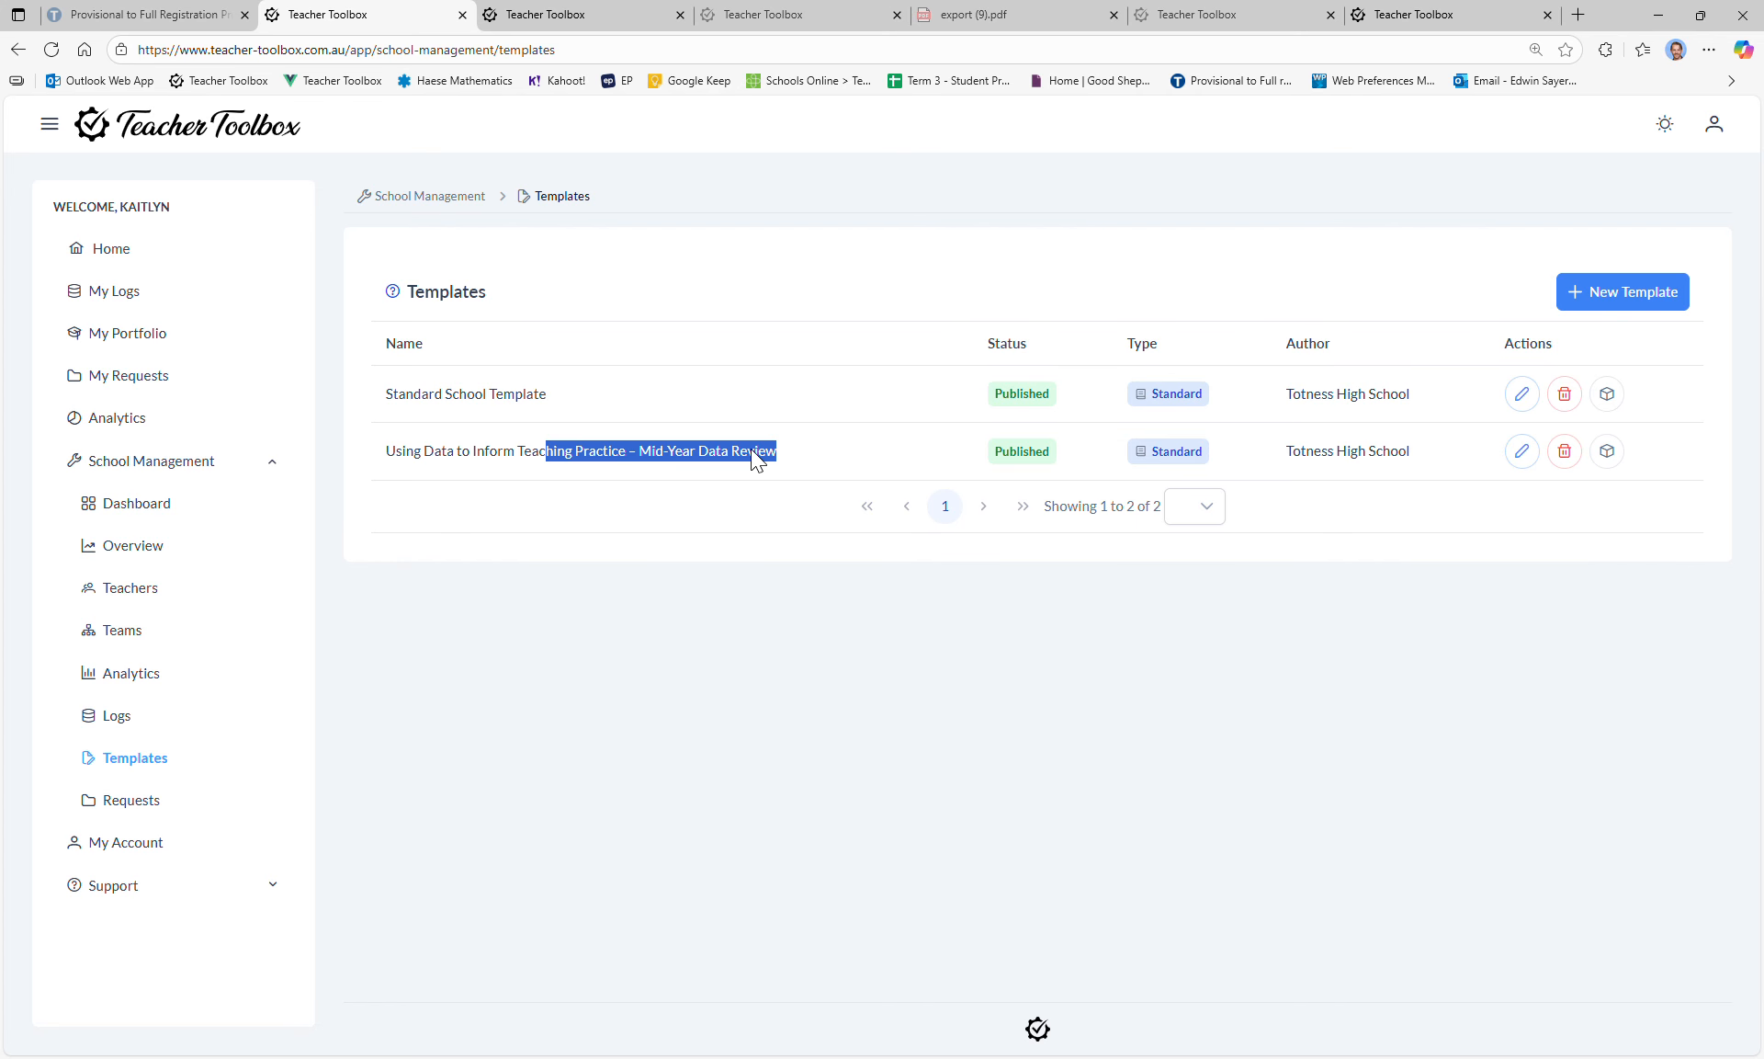
click(737, 465)
triple_click(435, 463)
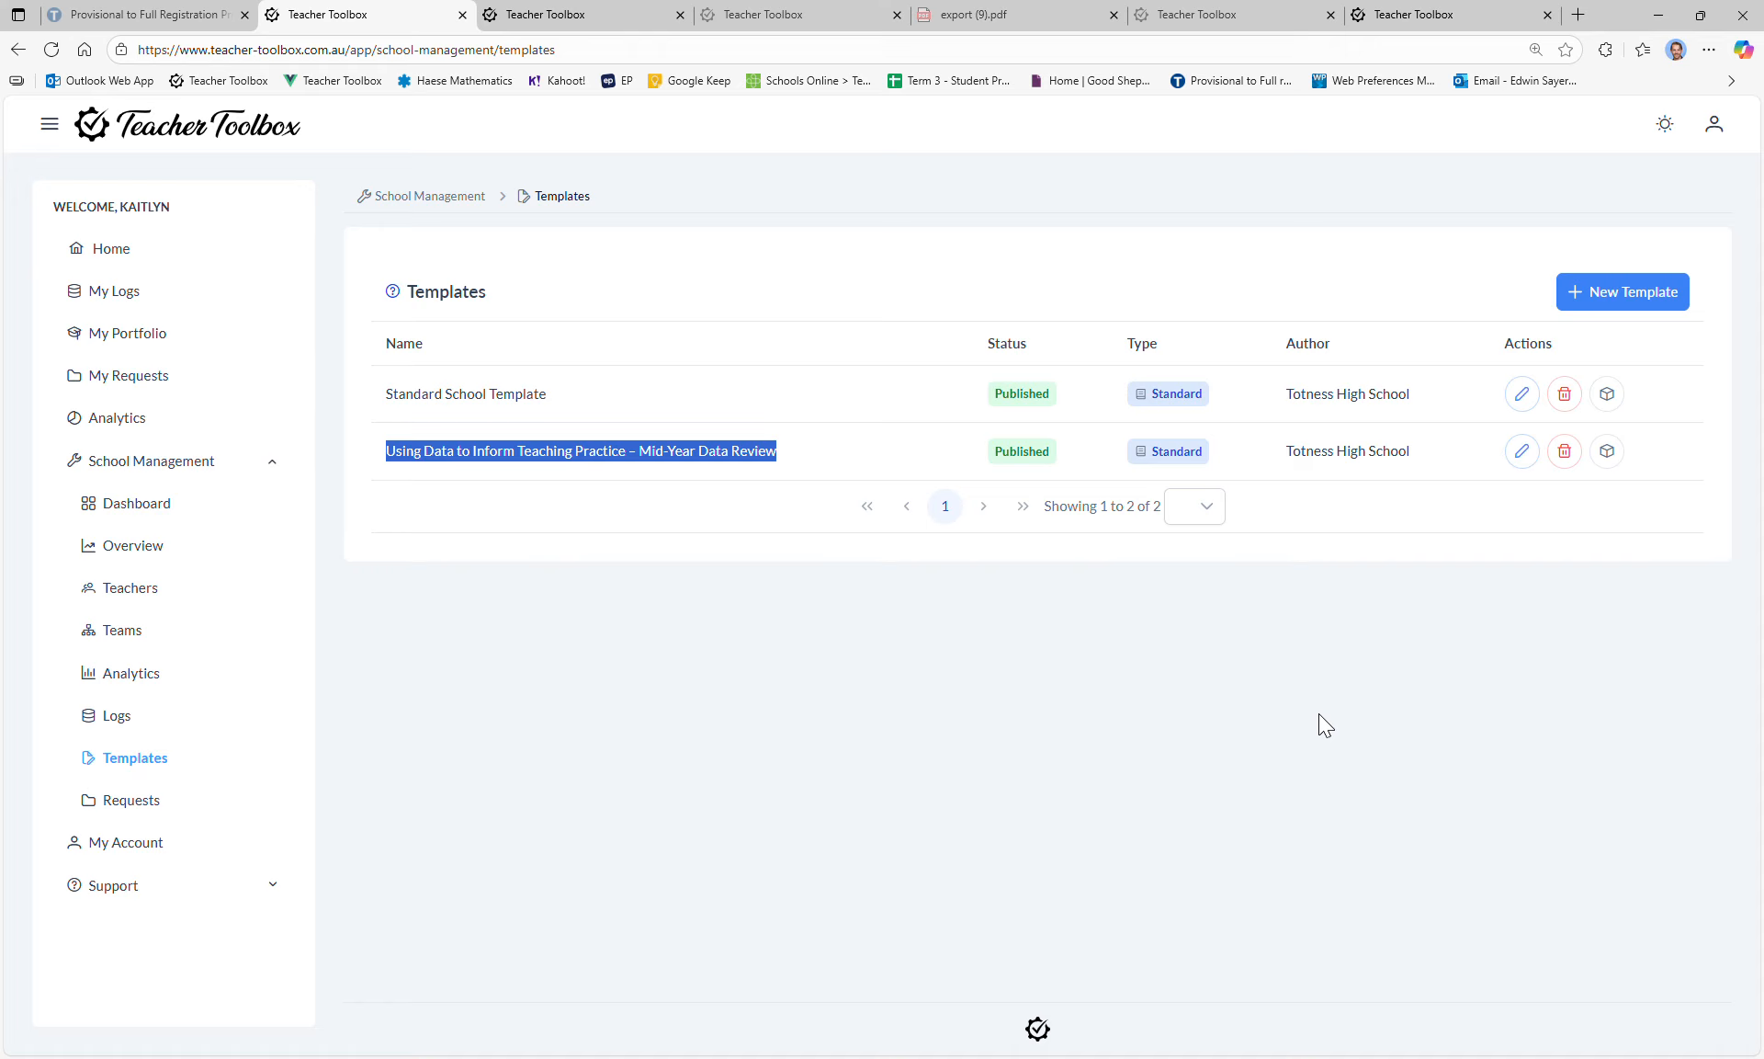
click(1063, 648)
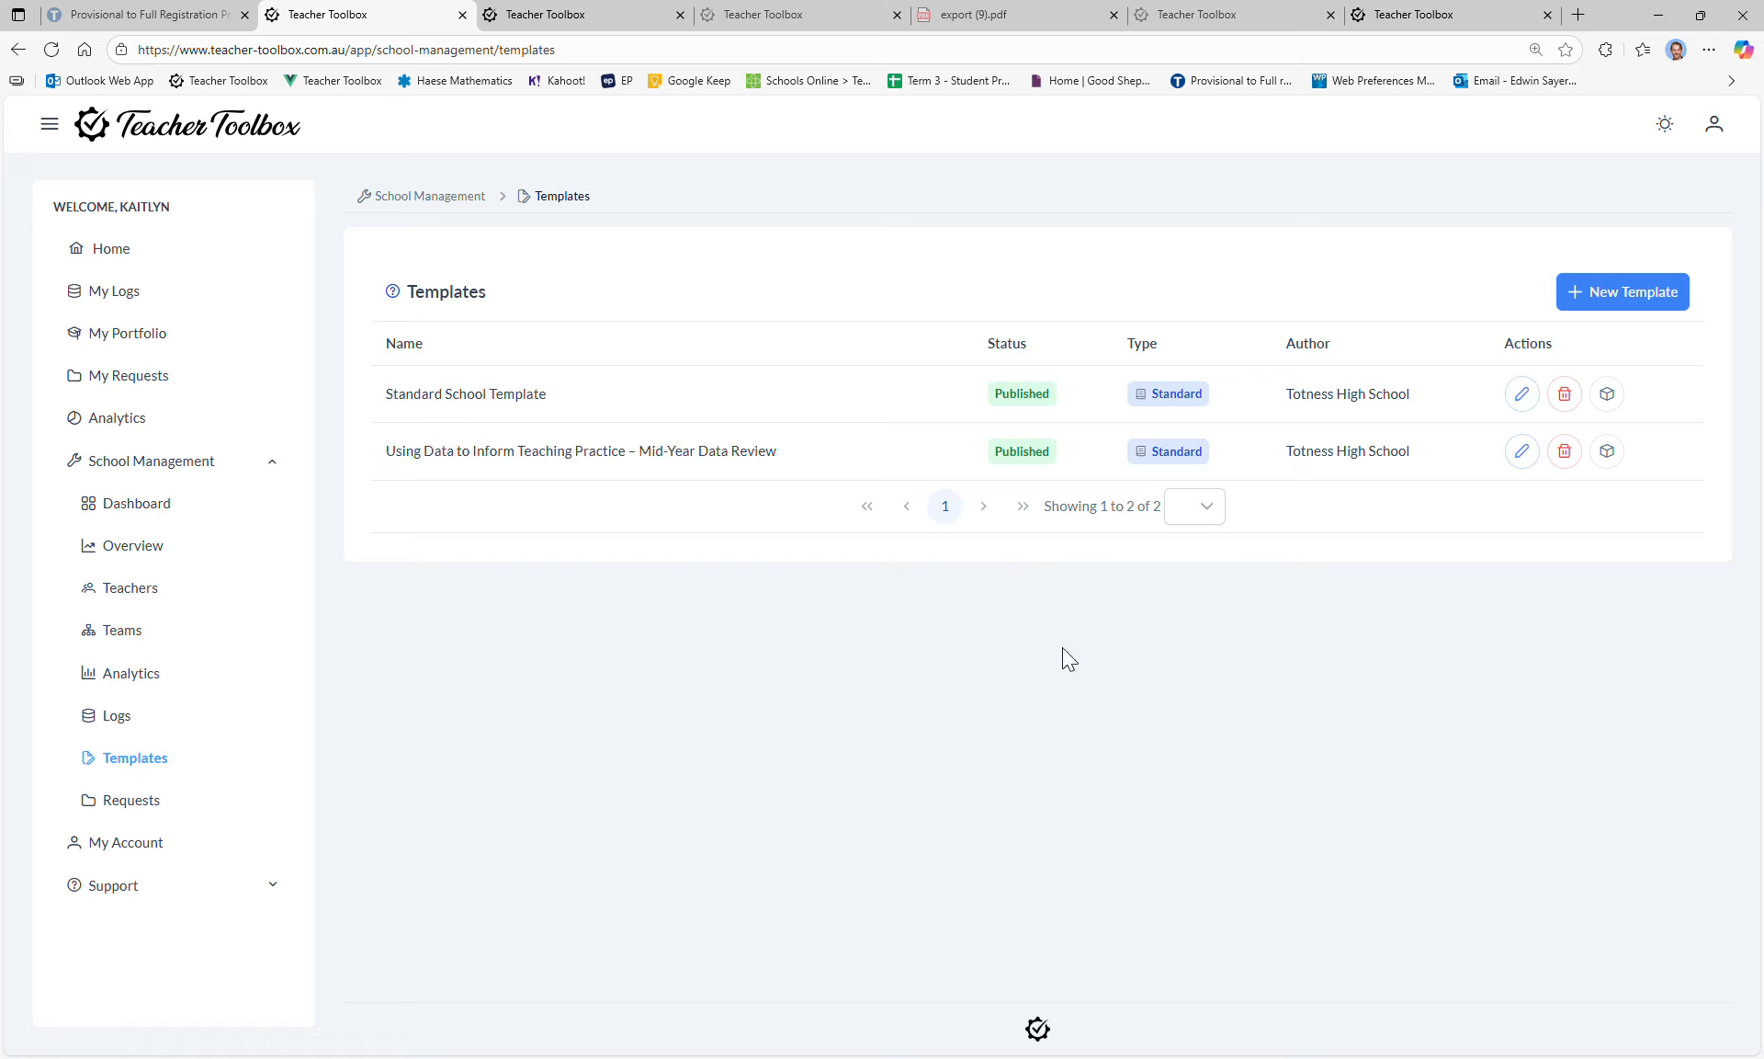
click(1623, 296)
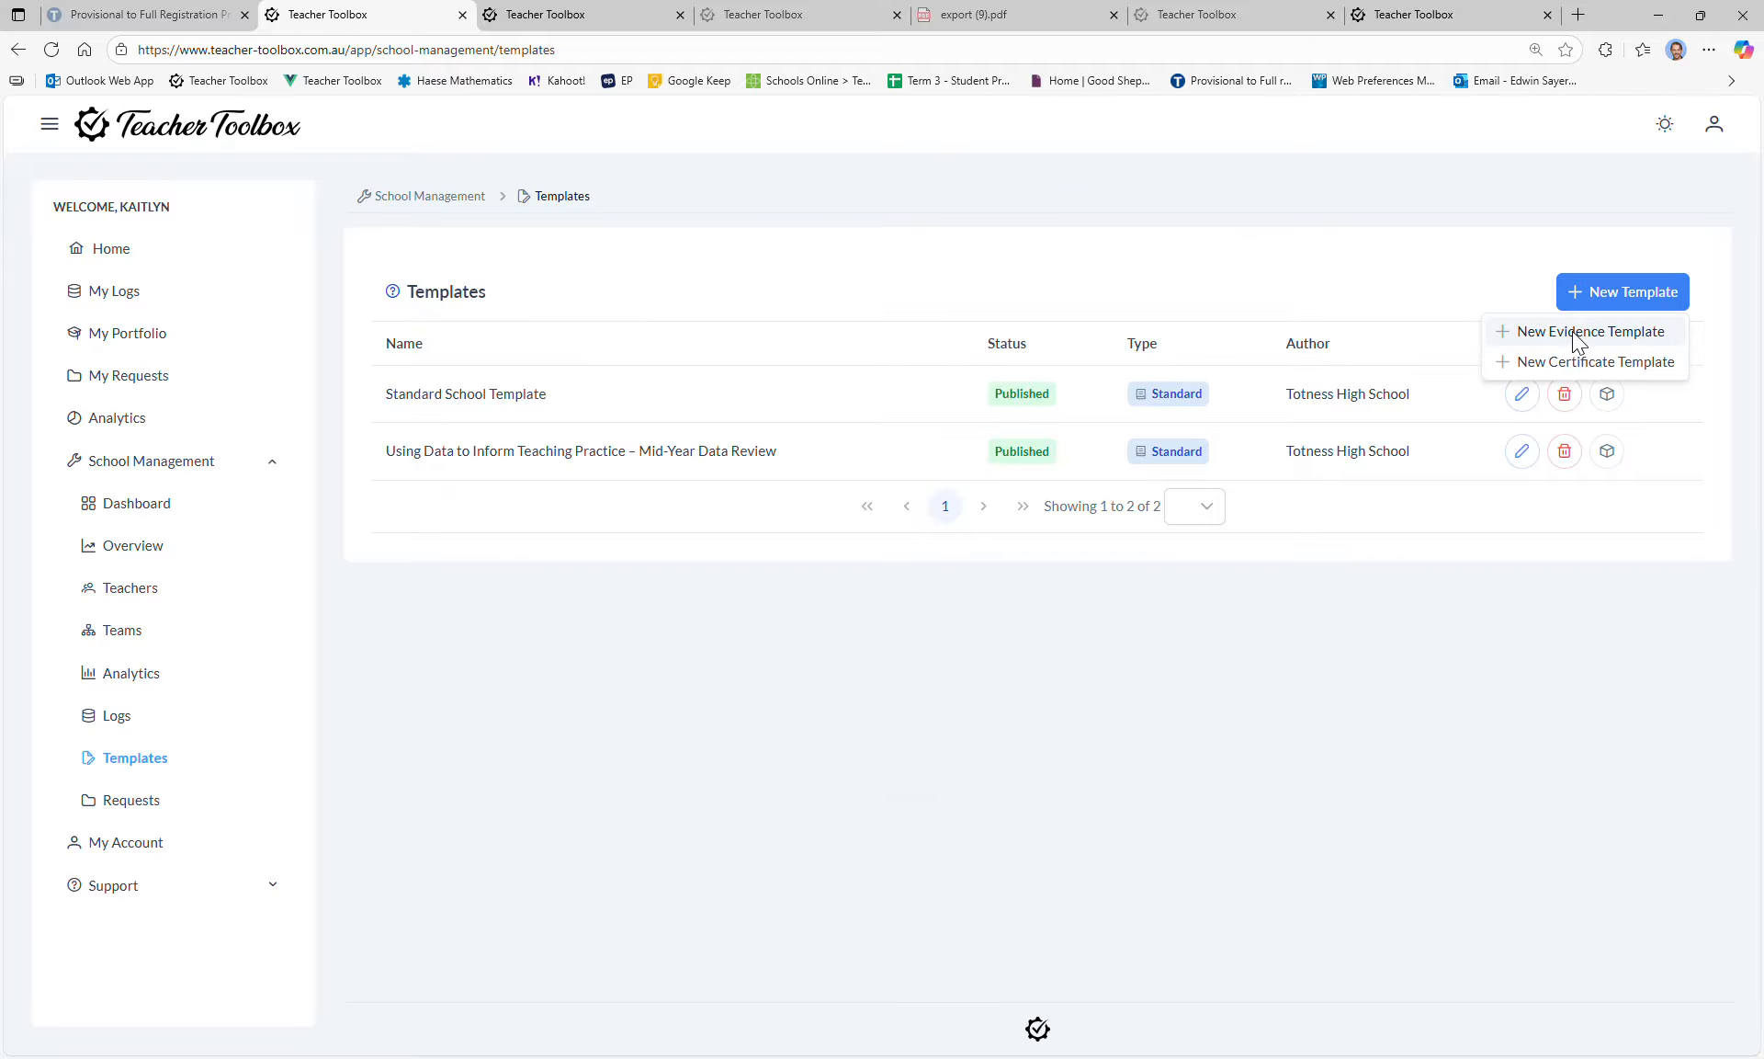
Step: Start a New Evidence Template and step through Dates, Description + Standards, Evidences, back to Summary
click(1575, 333)
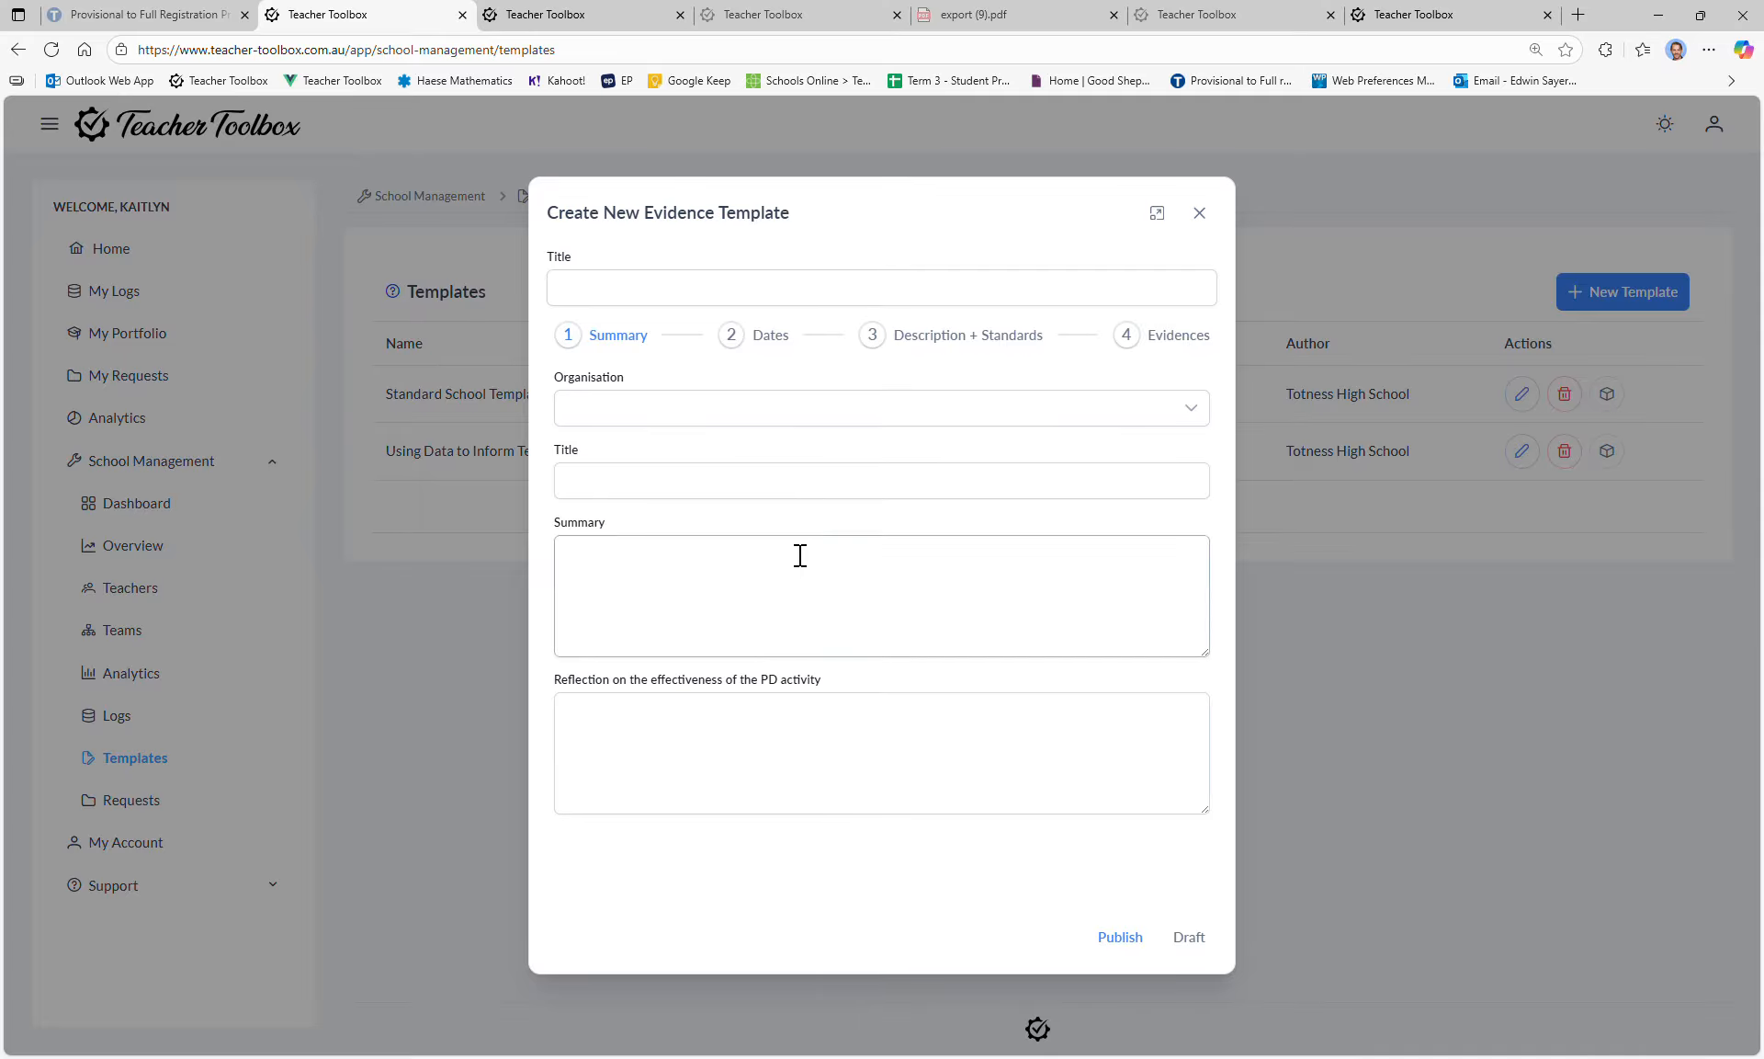
click(761, 337)
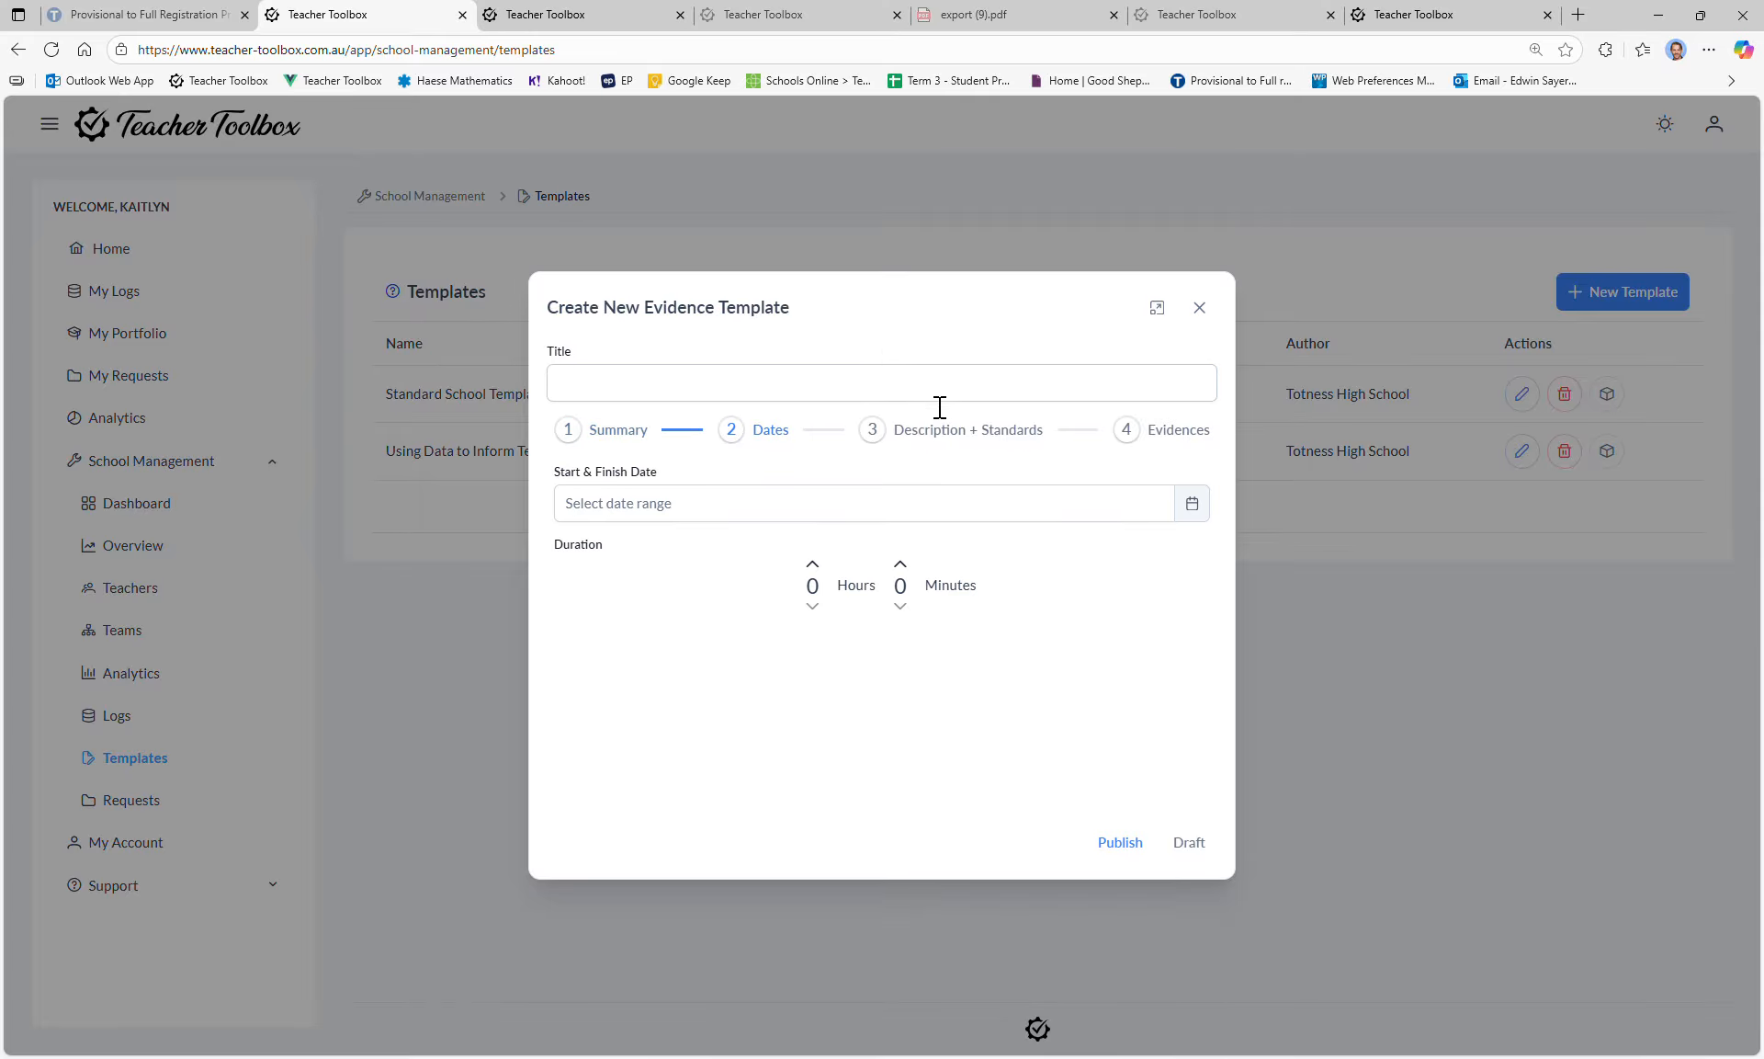
click(930, 426)
click(1167, 384)
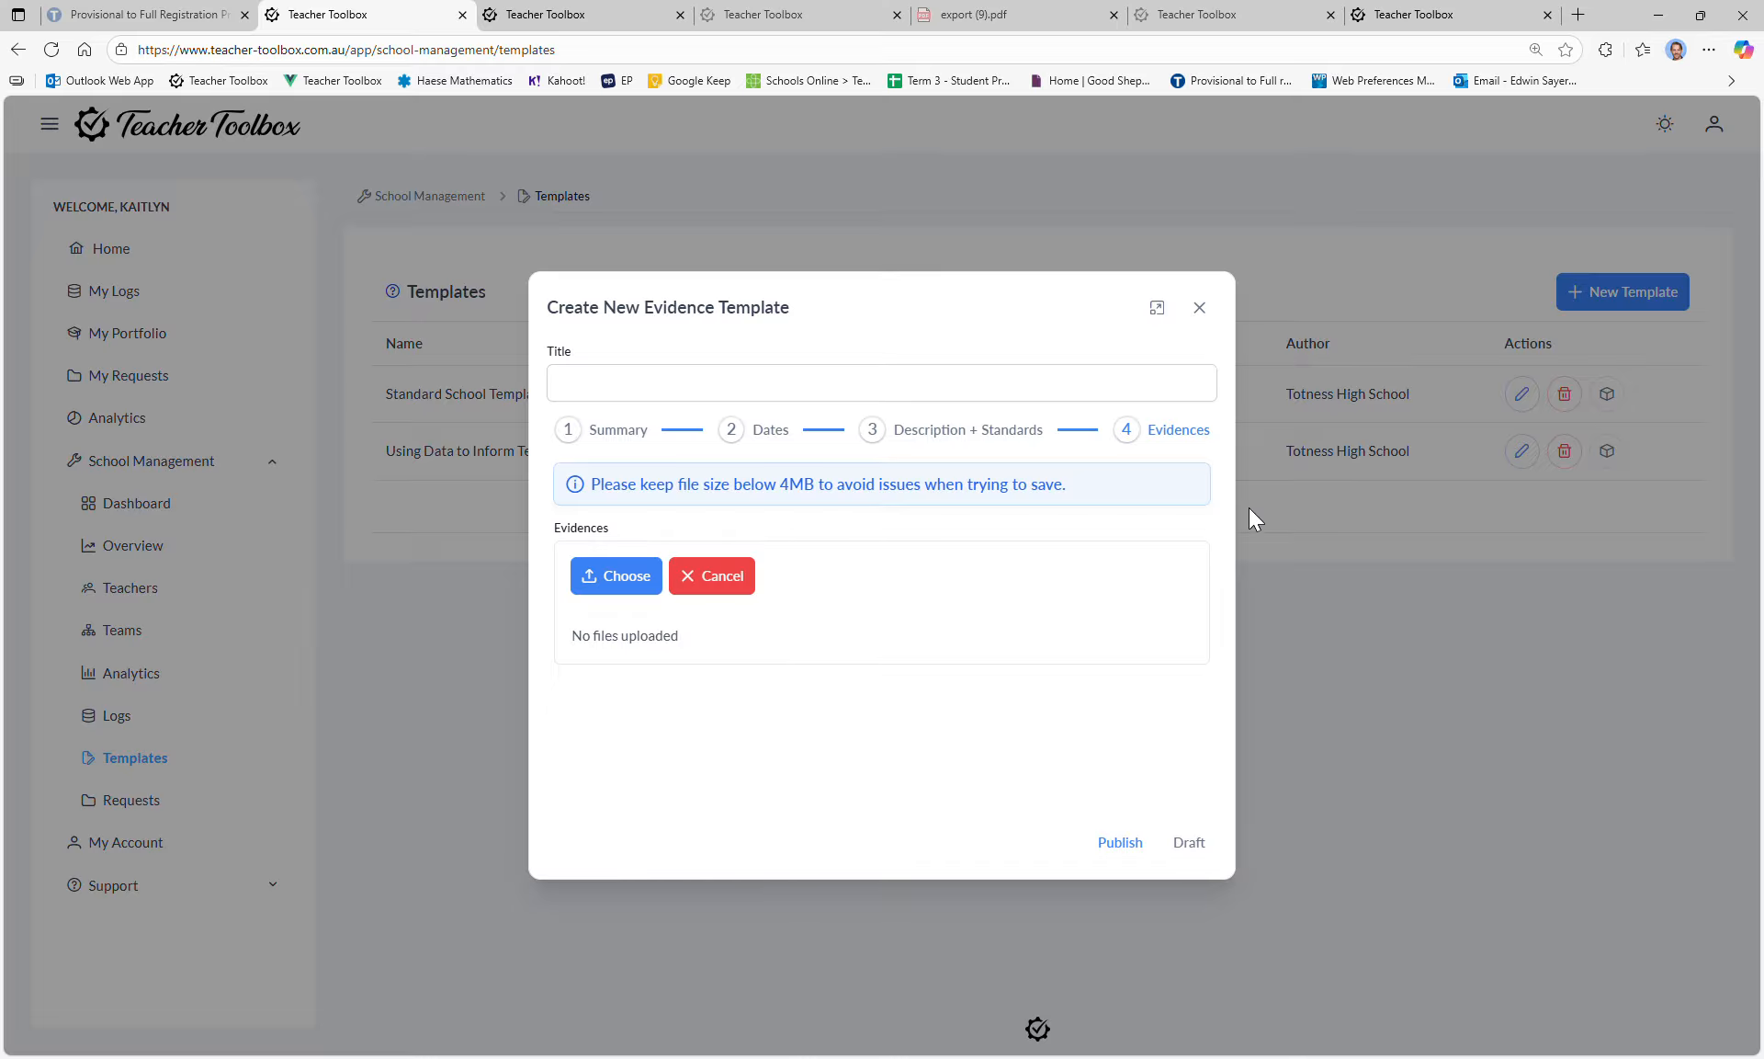
click(617, 426)
Step: Try the reflection field, close the template form unsaved, and open the school's Requests page
click(643, 758)
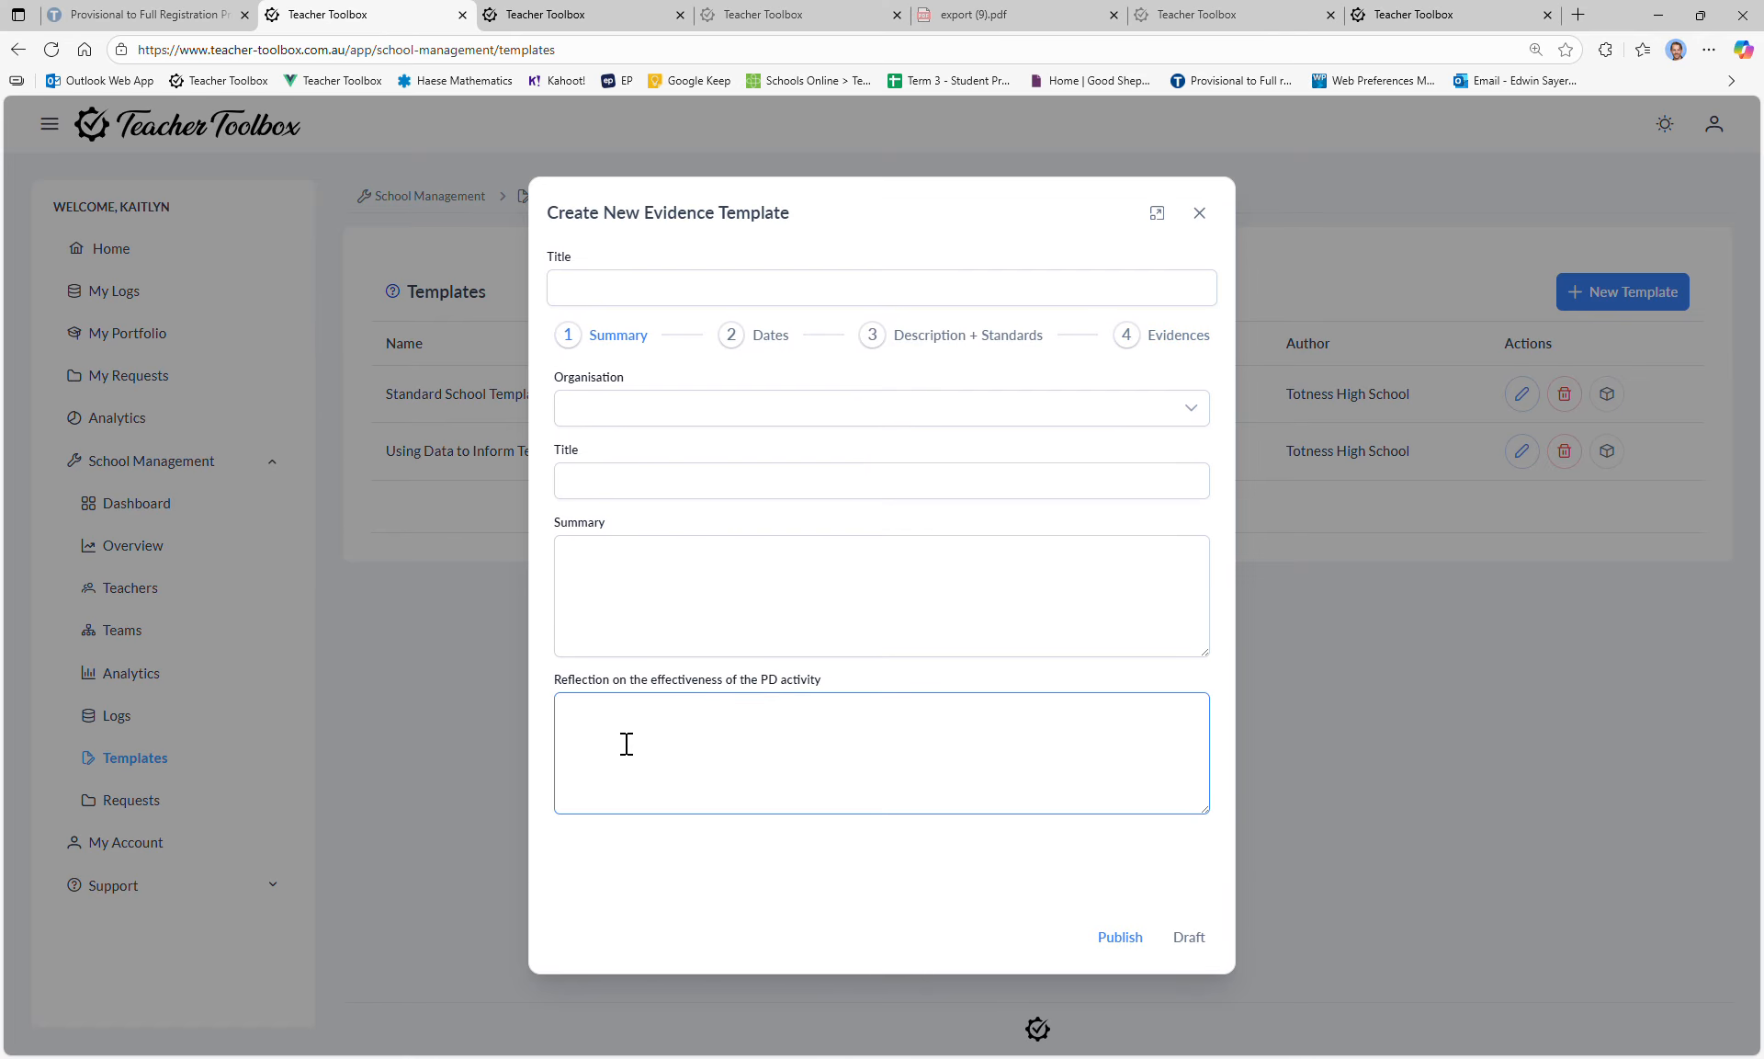
drag(568, 681, 826, 696)
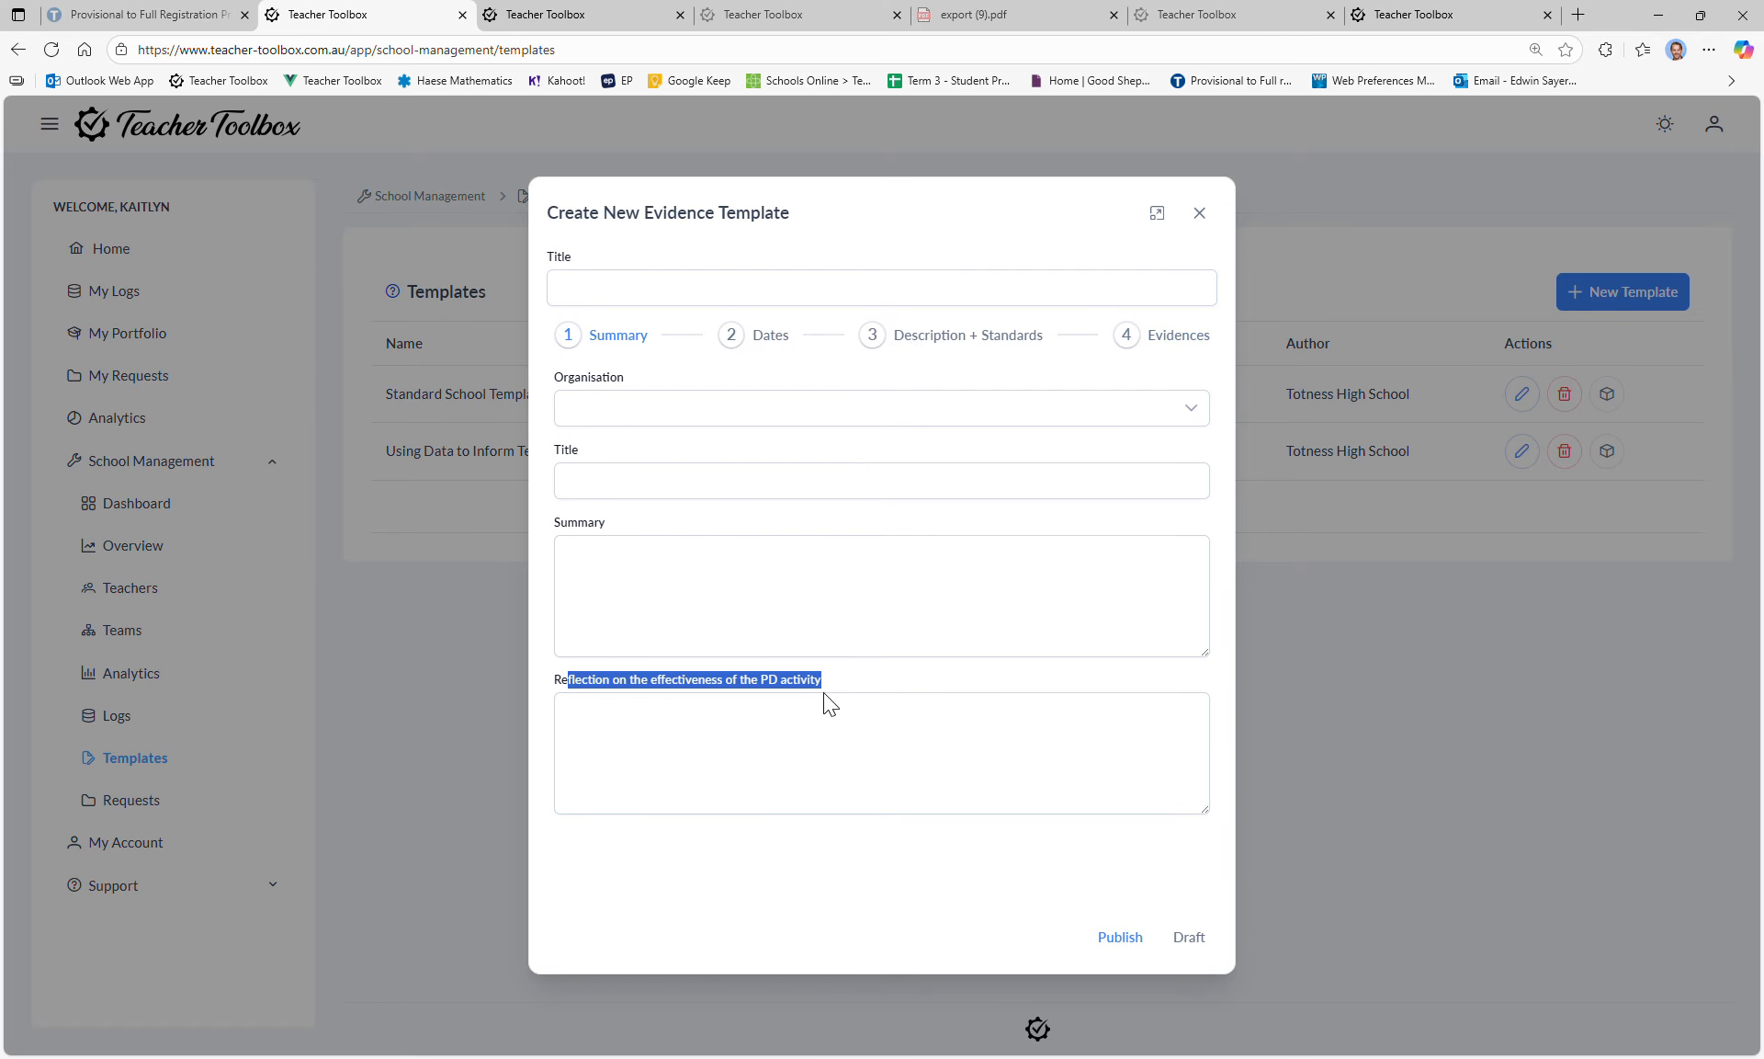
click(709, 719)
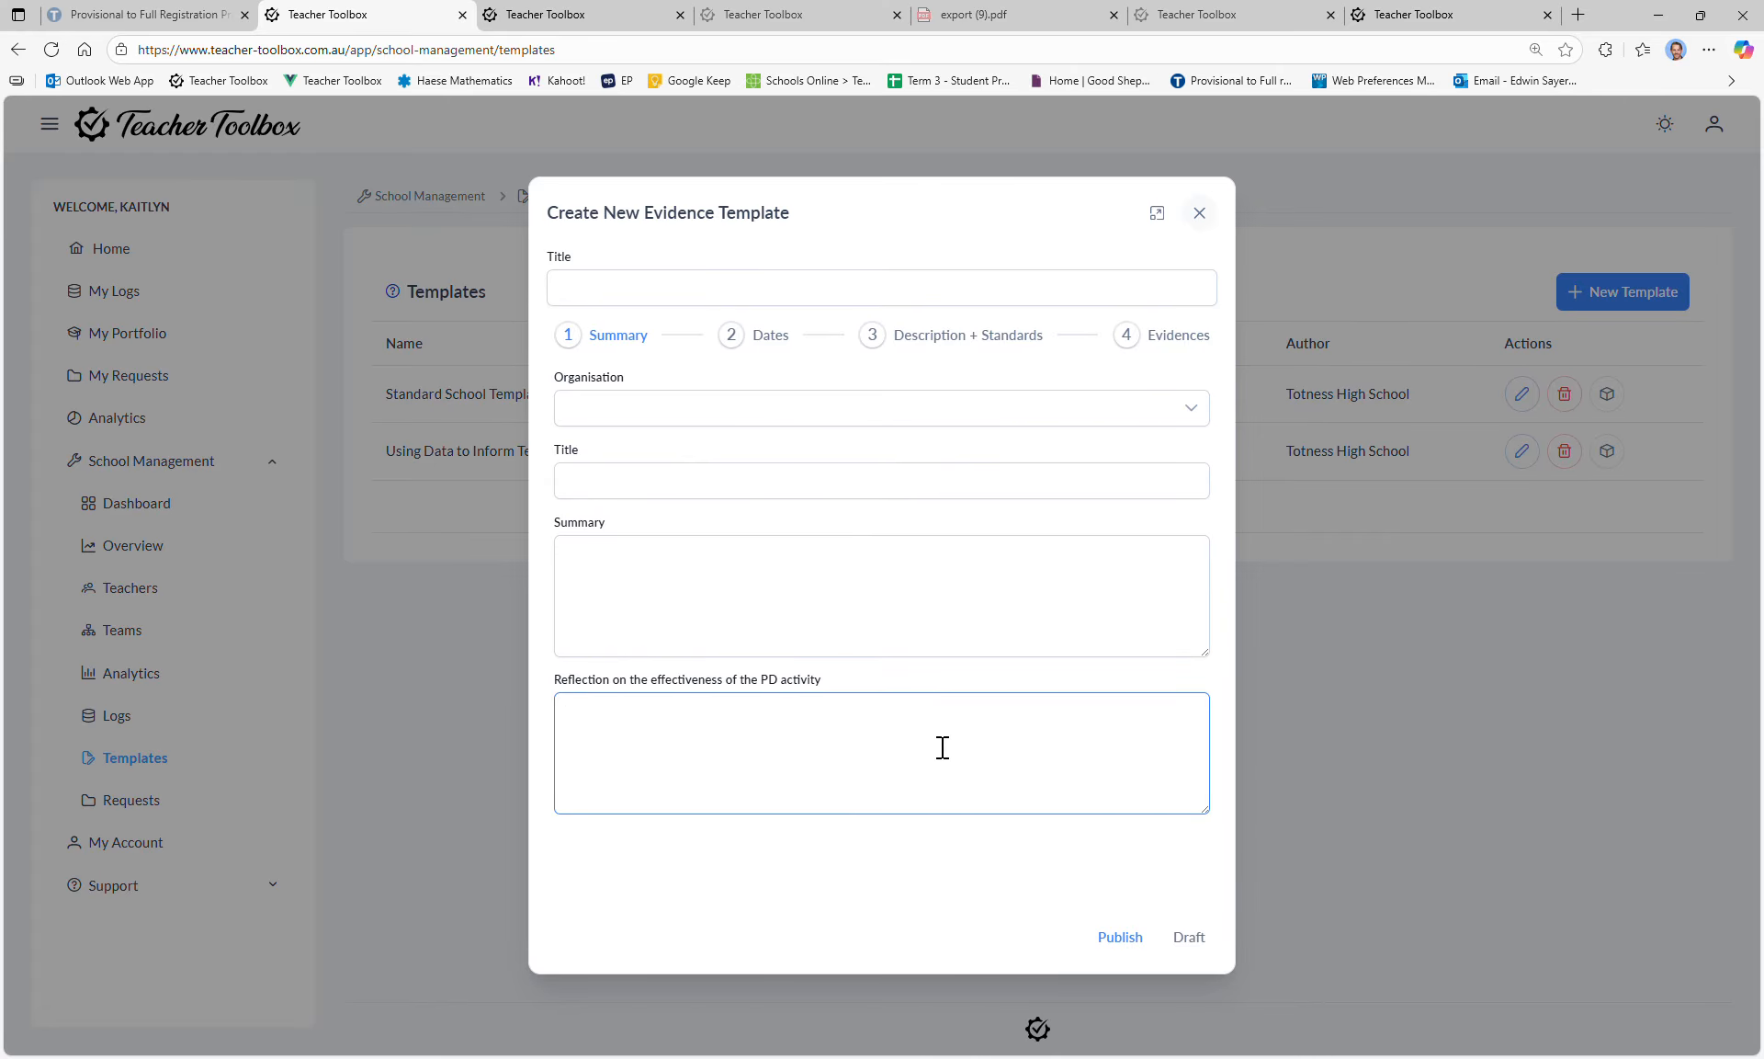
click(1201, 214)
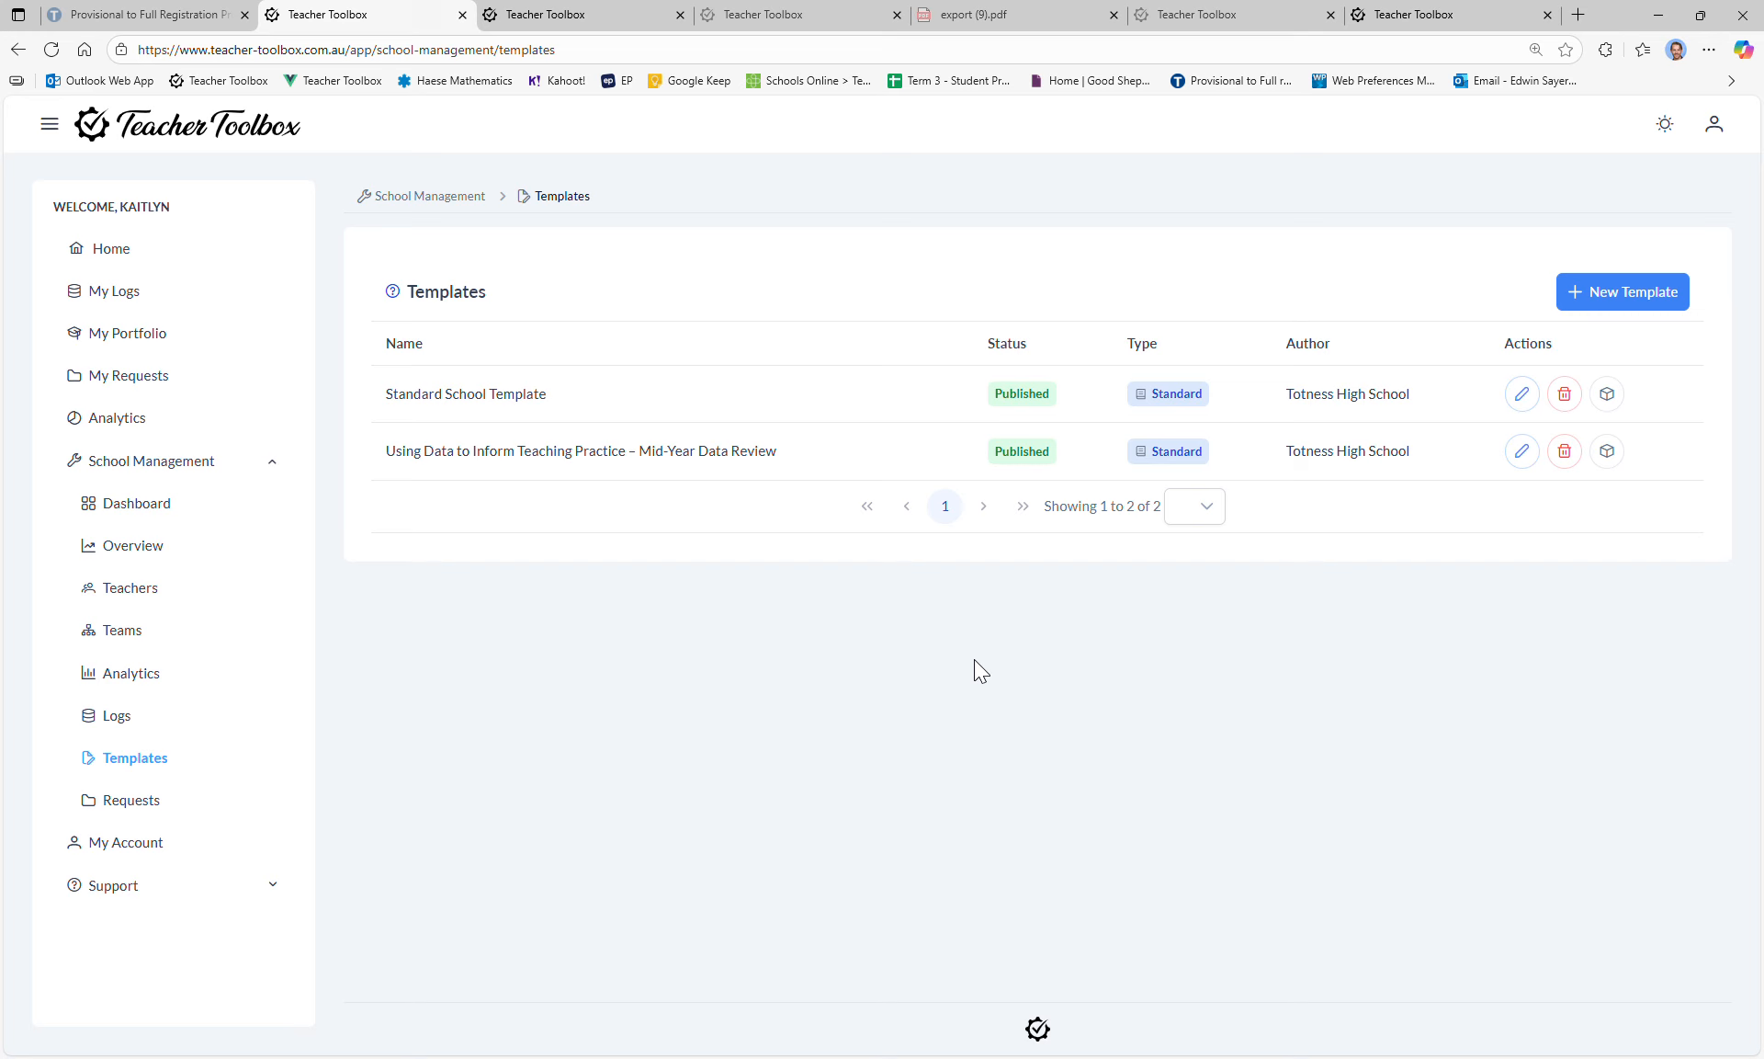
click(132, 800)
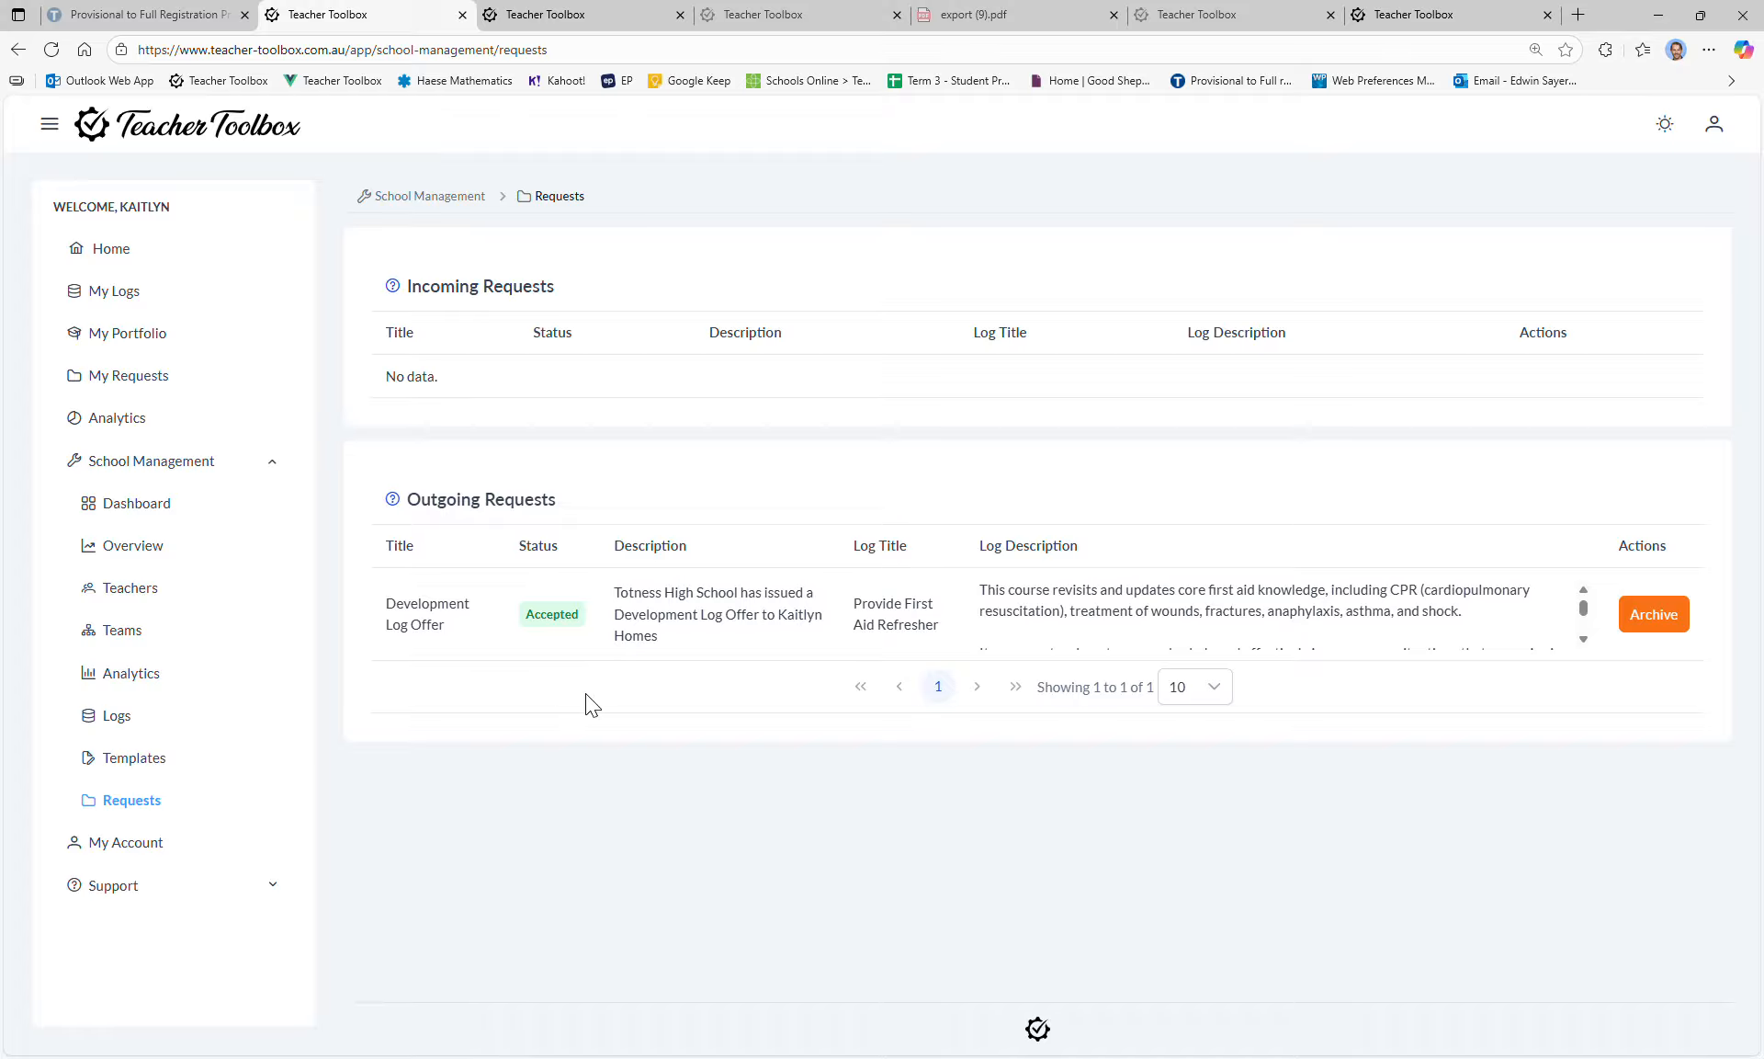
Step: On My Account, inspect the registration number field and the registration state list without changing anything
click(171, 844)
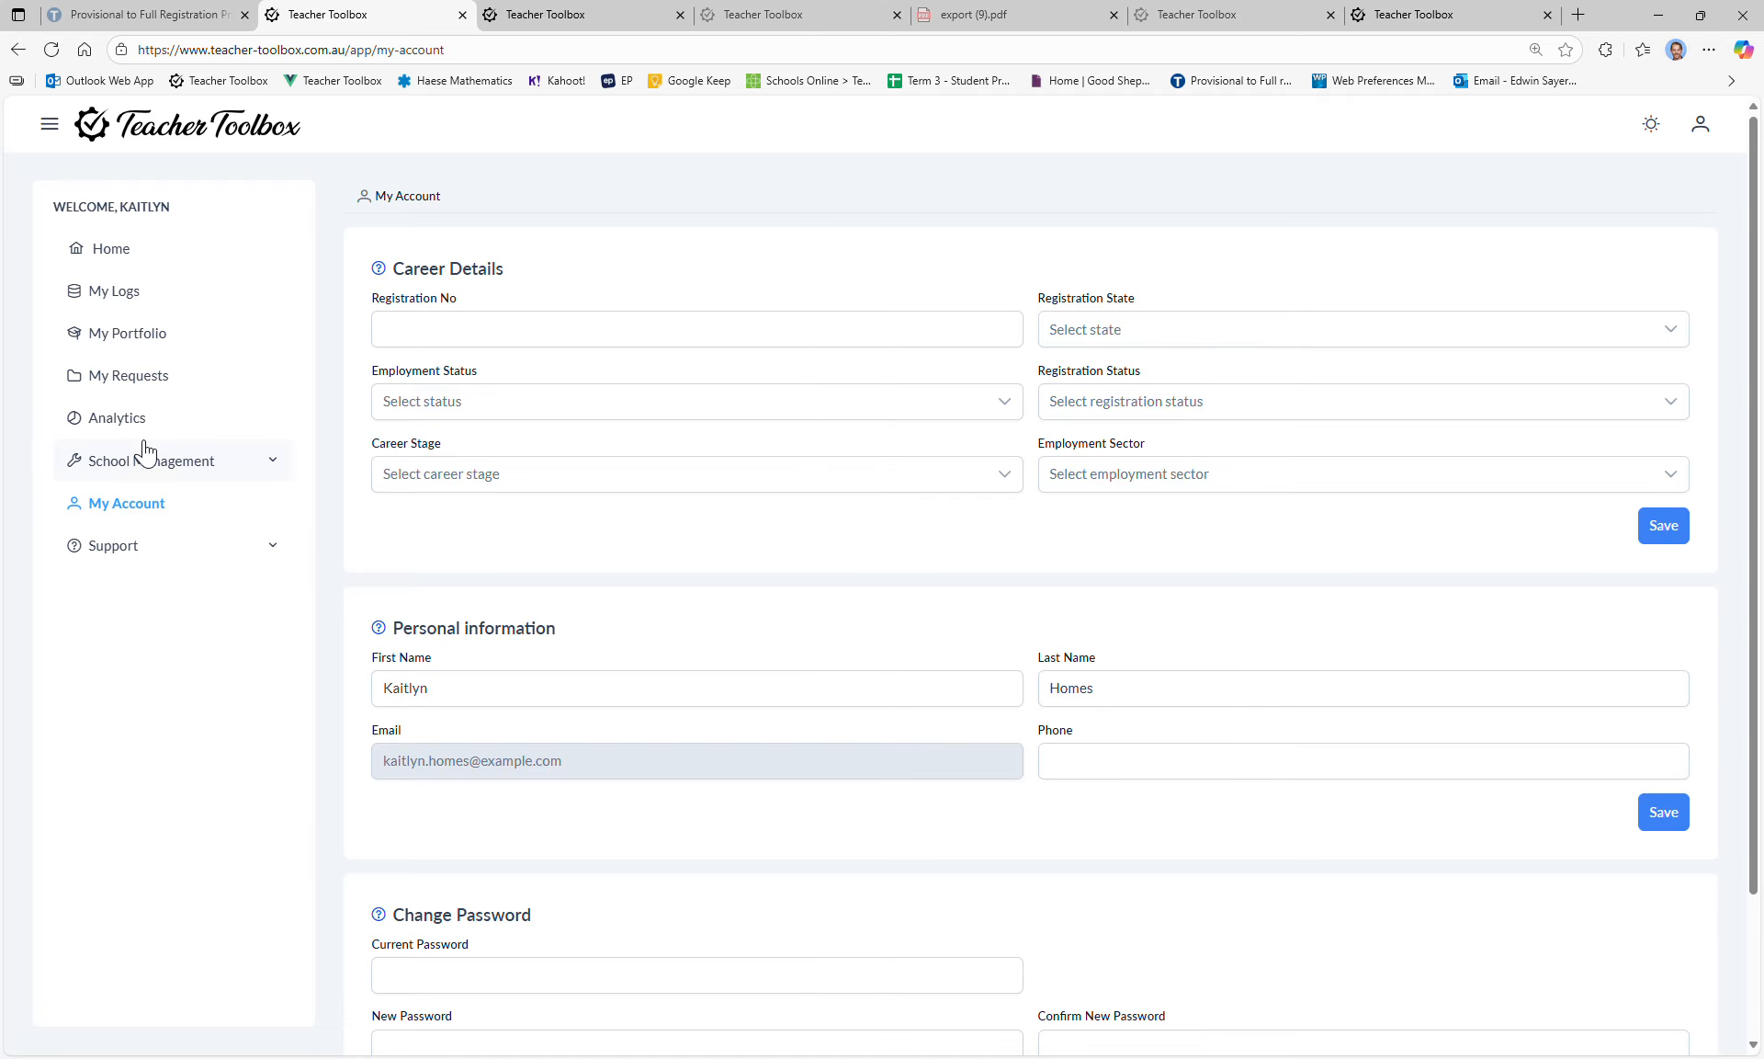
scroll(1205, 383, down, 3)
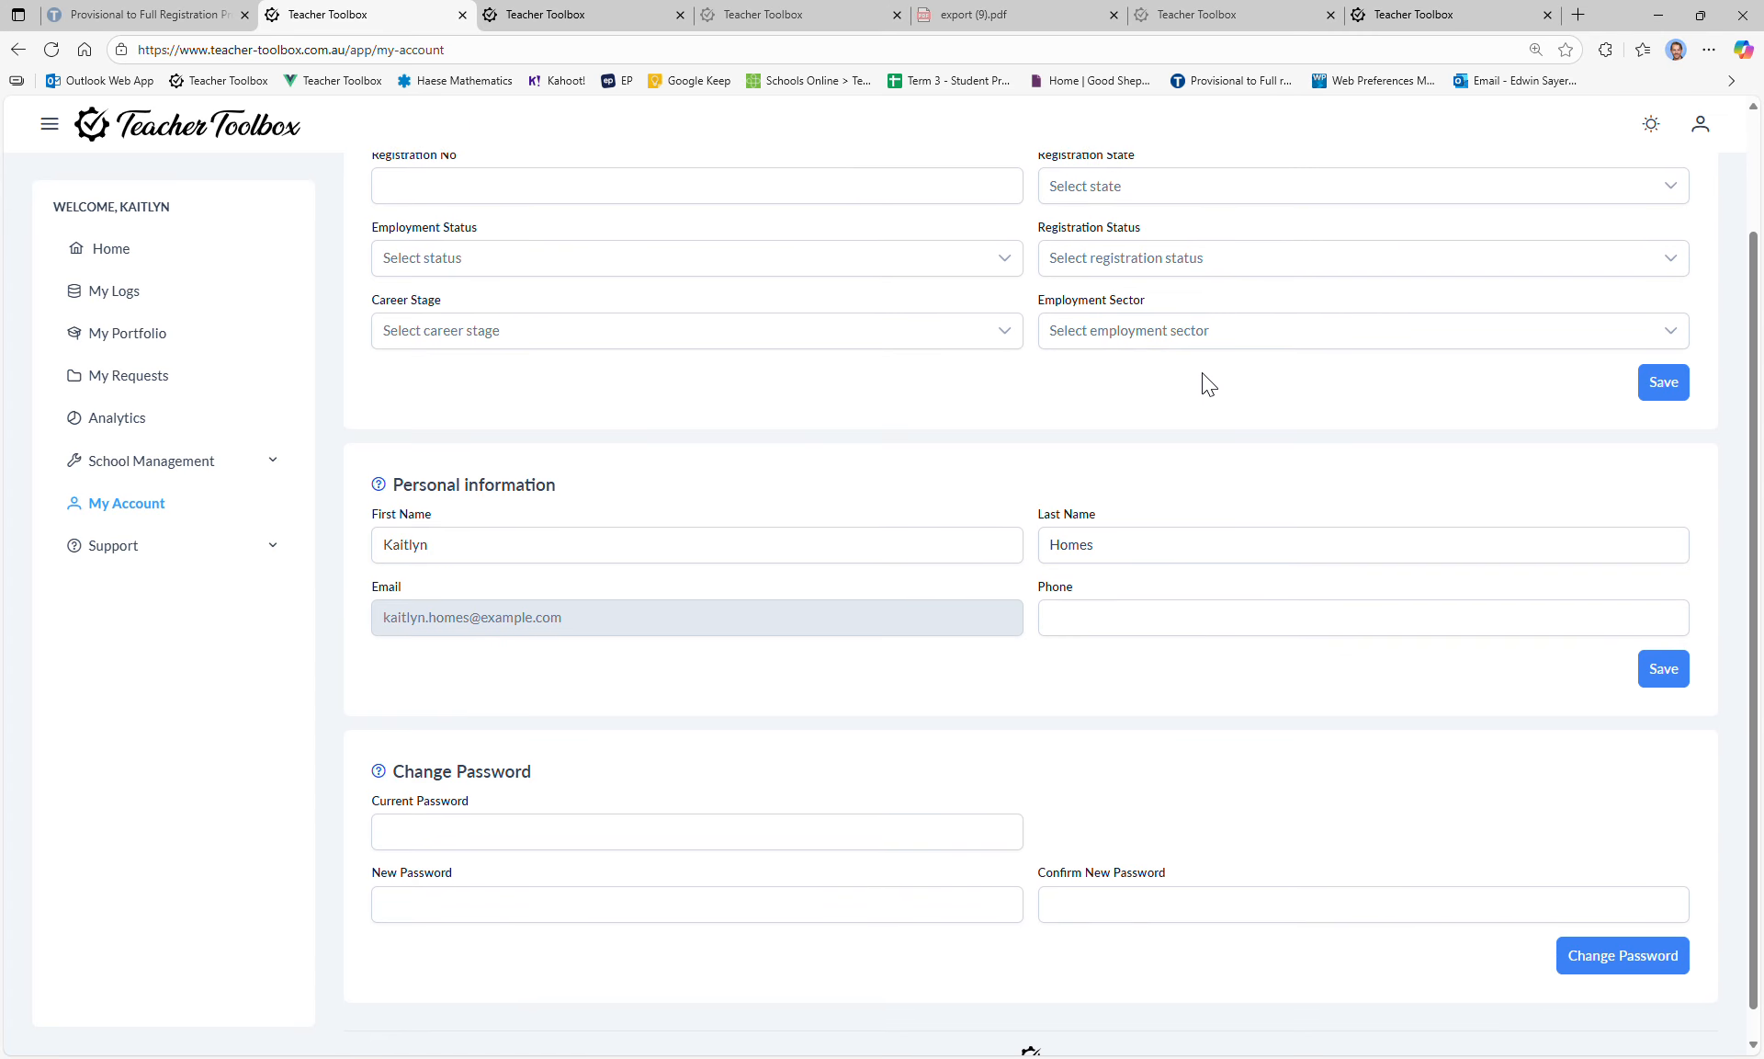
scroll(1205, 383, up, 3)
click(763, 337)
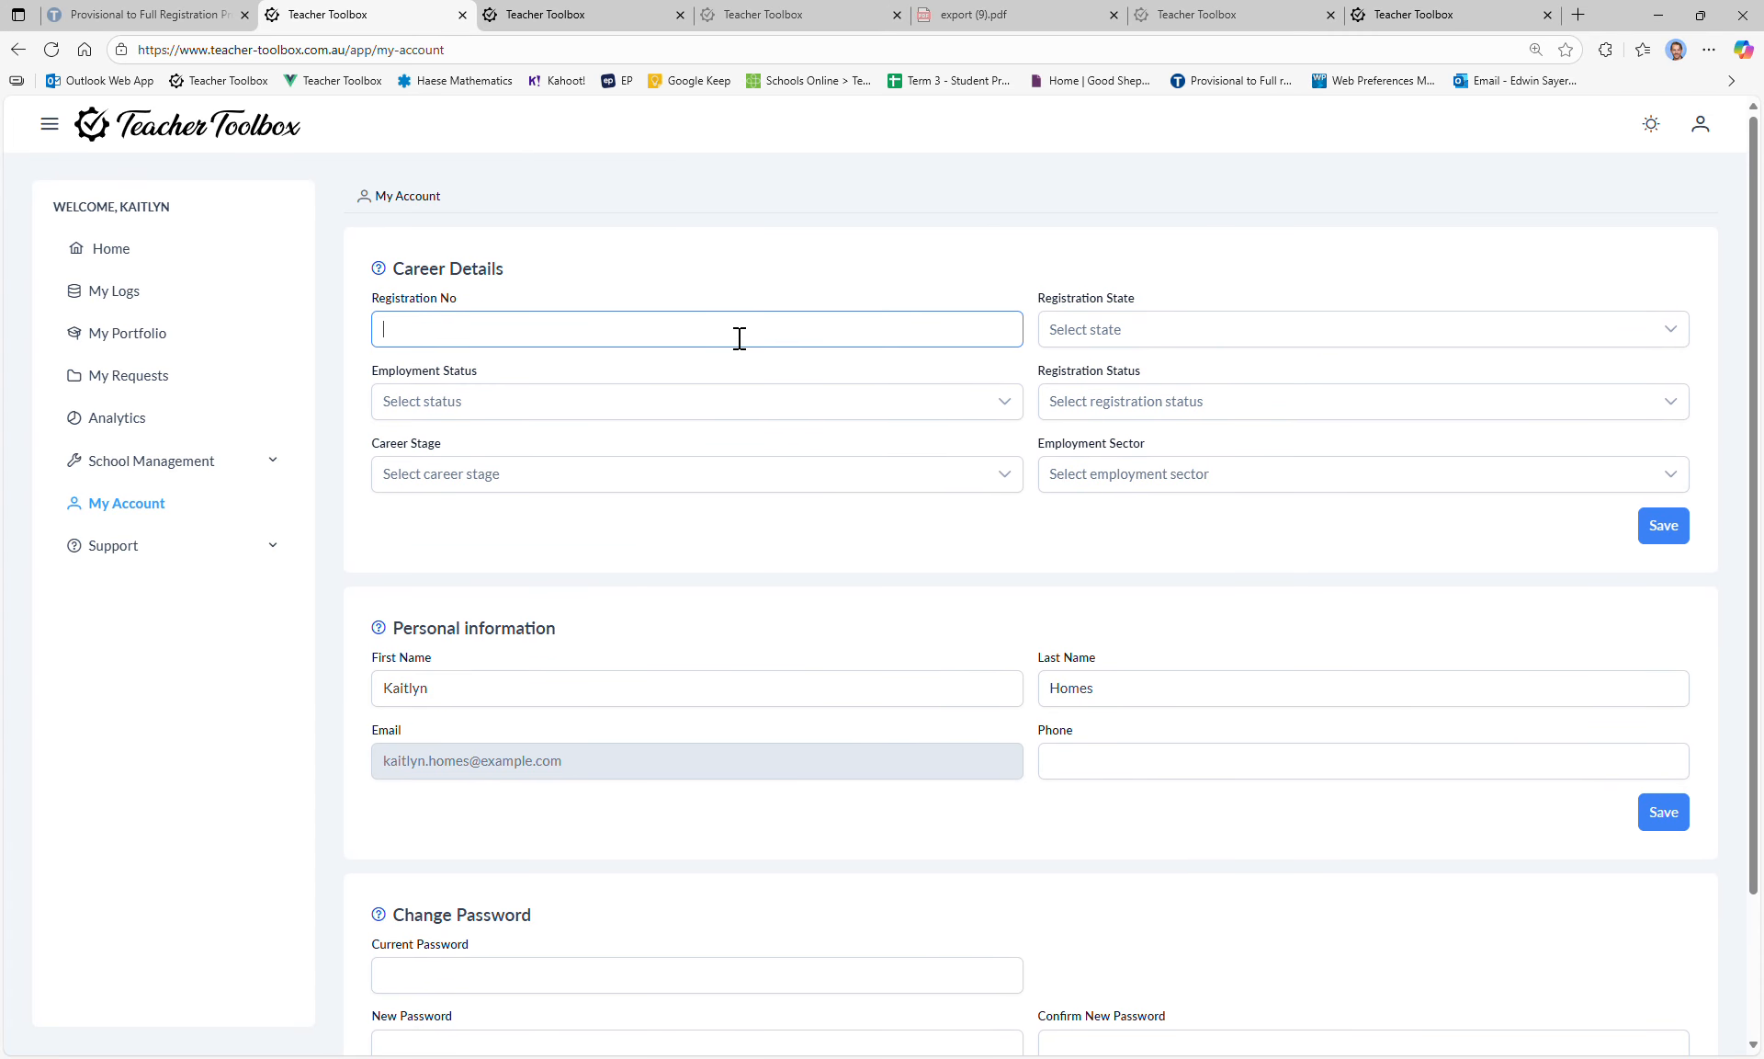
click(1194, 344)
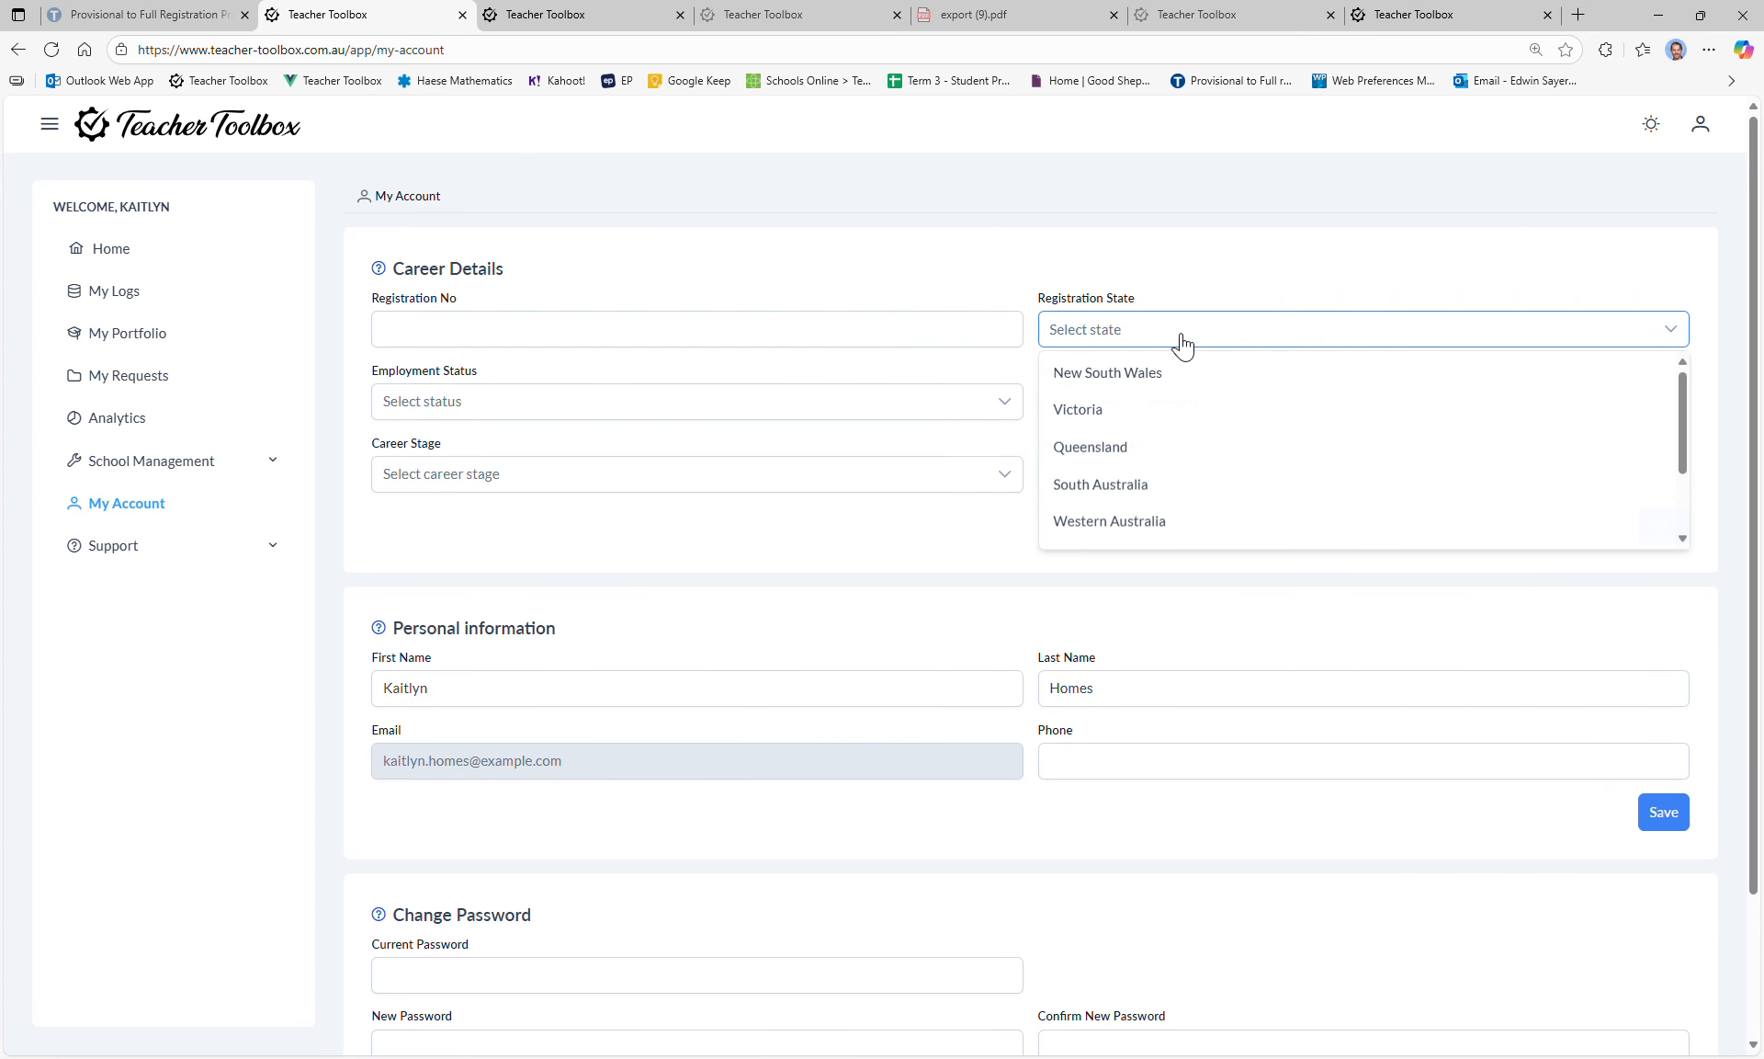
click(1183, 344)
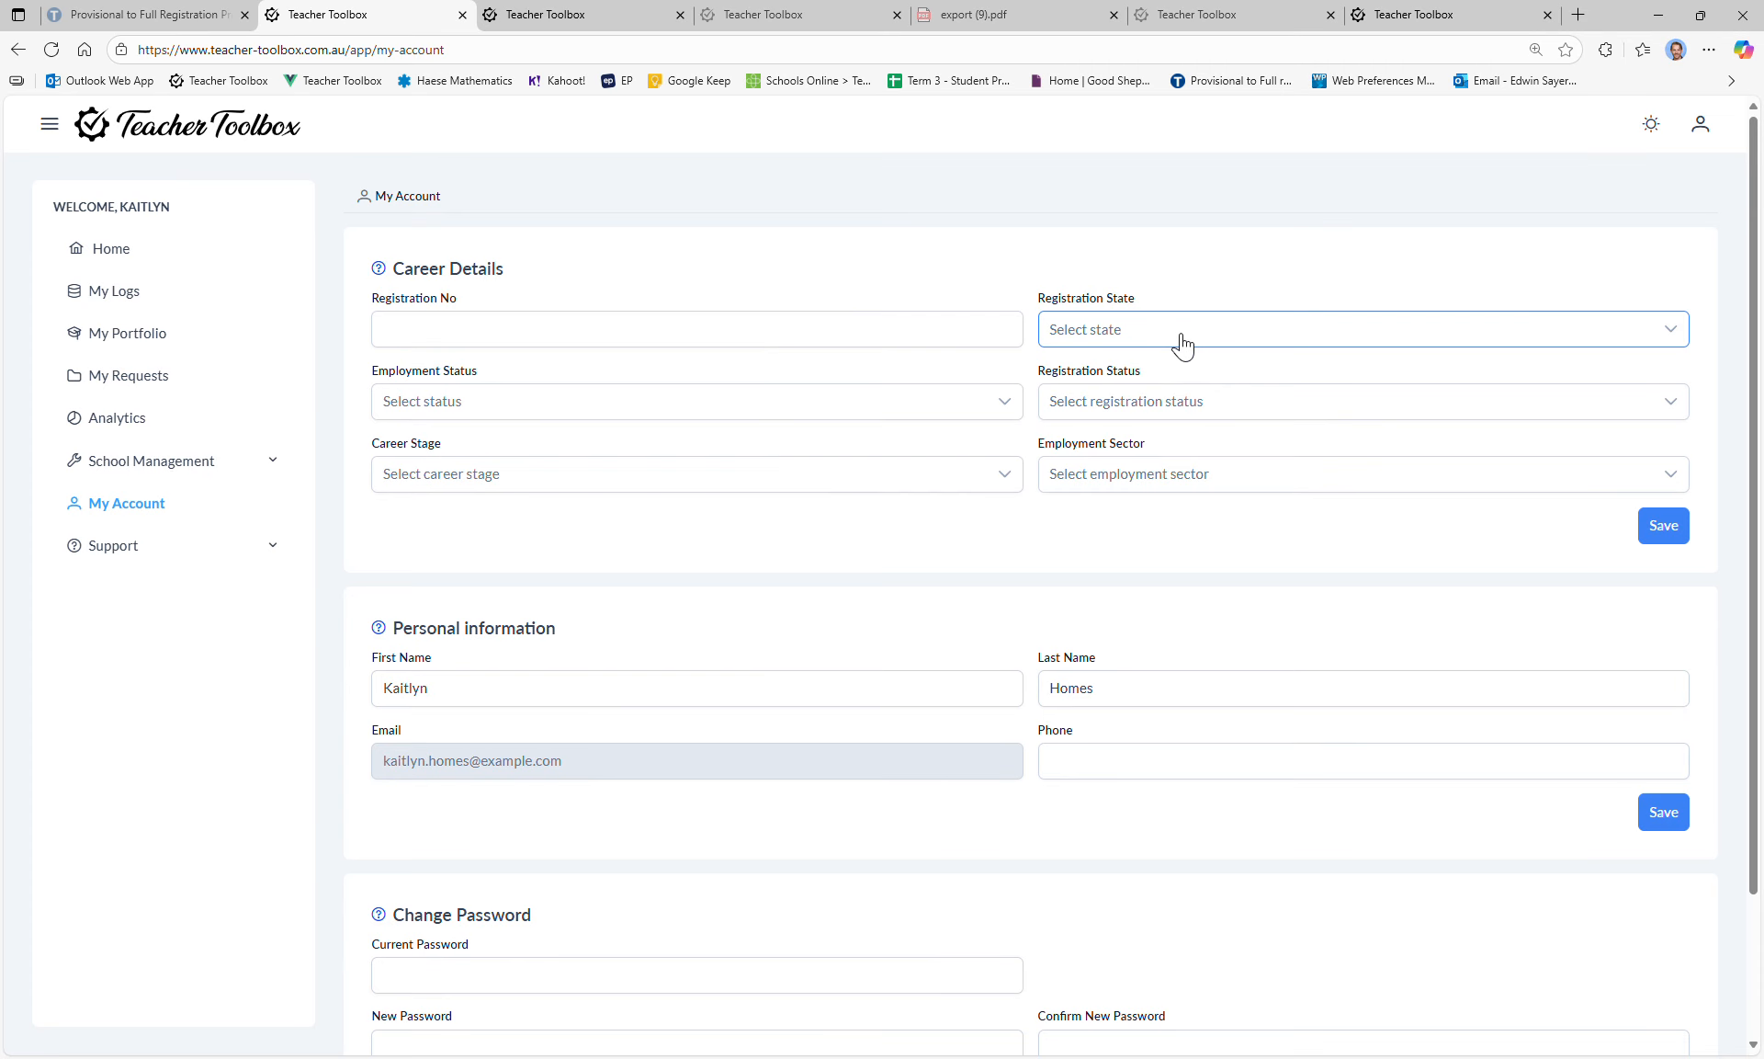
click(619, 329)
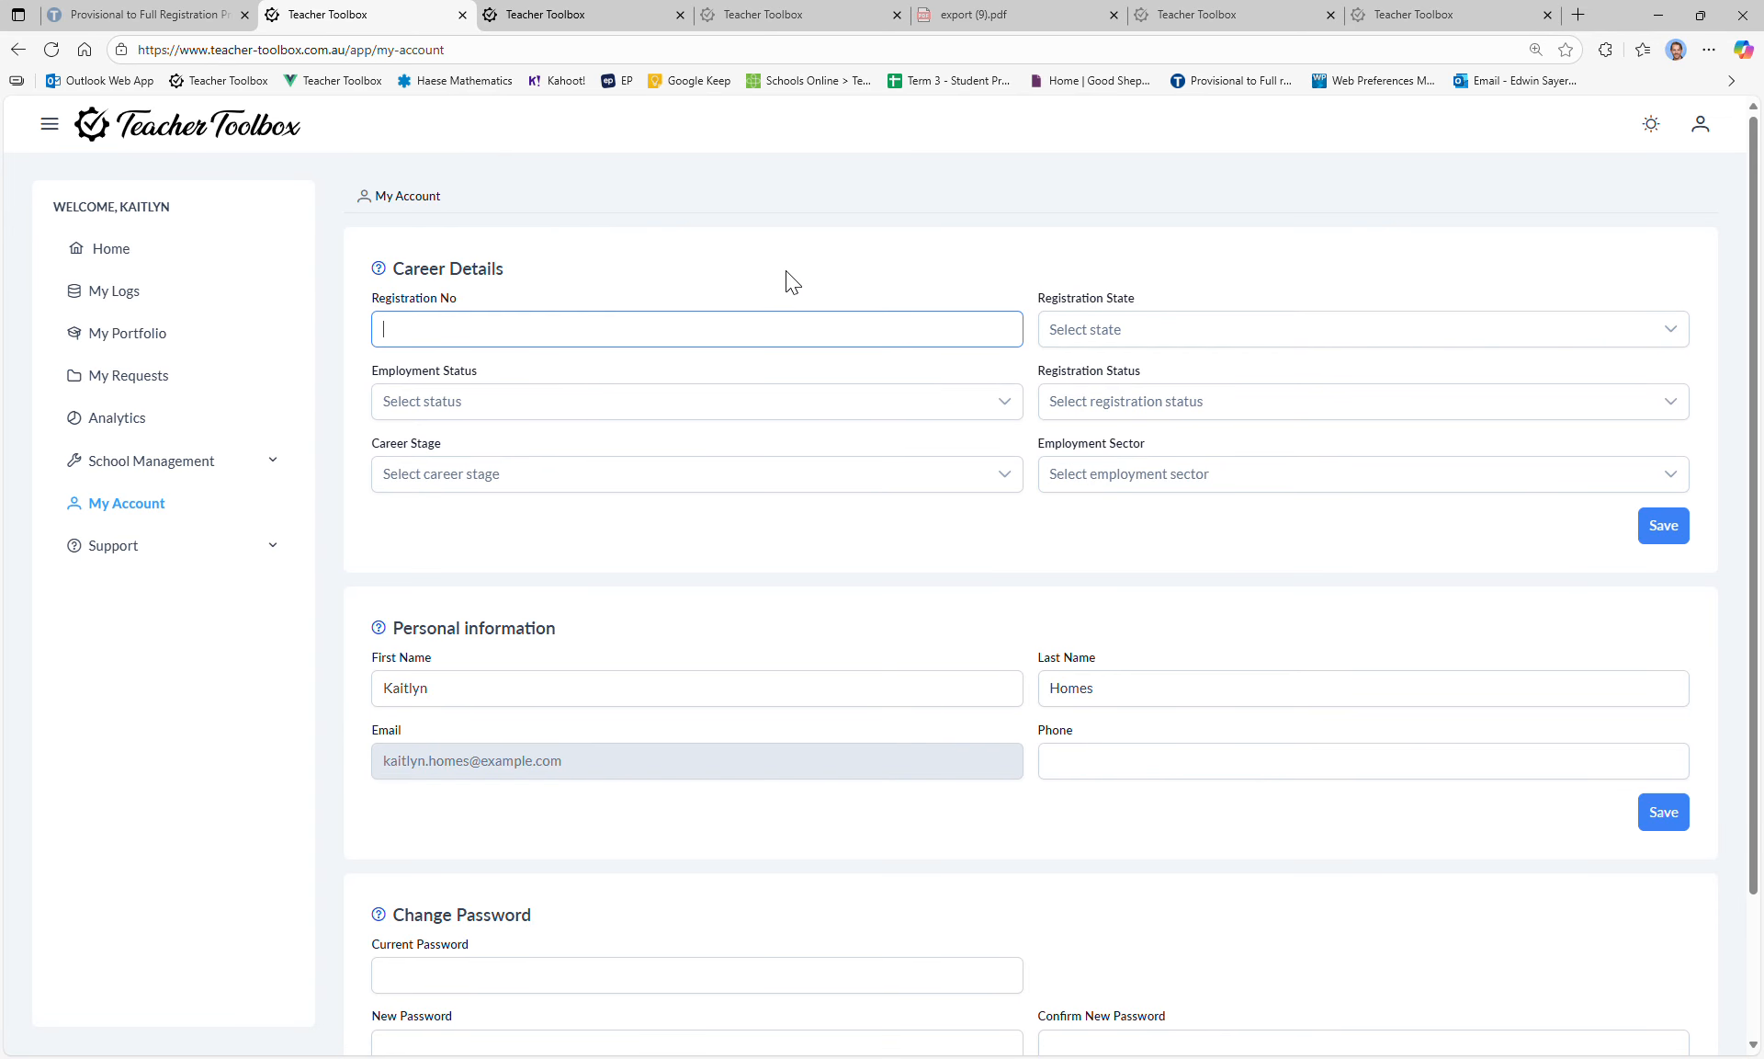
Step: Look over the rest of the account page, then expand School Management and open Analytics
scroll(827, 331, down, 1)
scroll(899, 242, up, 1)
scroll(969, 424, down, 1)
scroll(968, 424, down, 2)
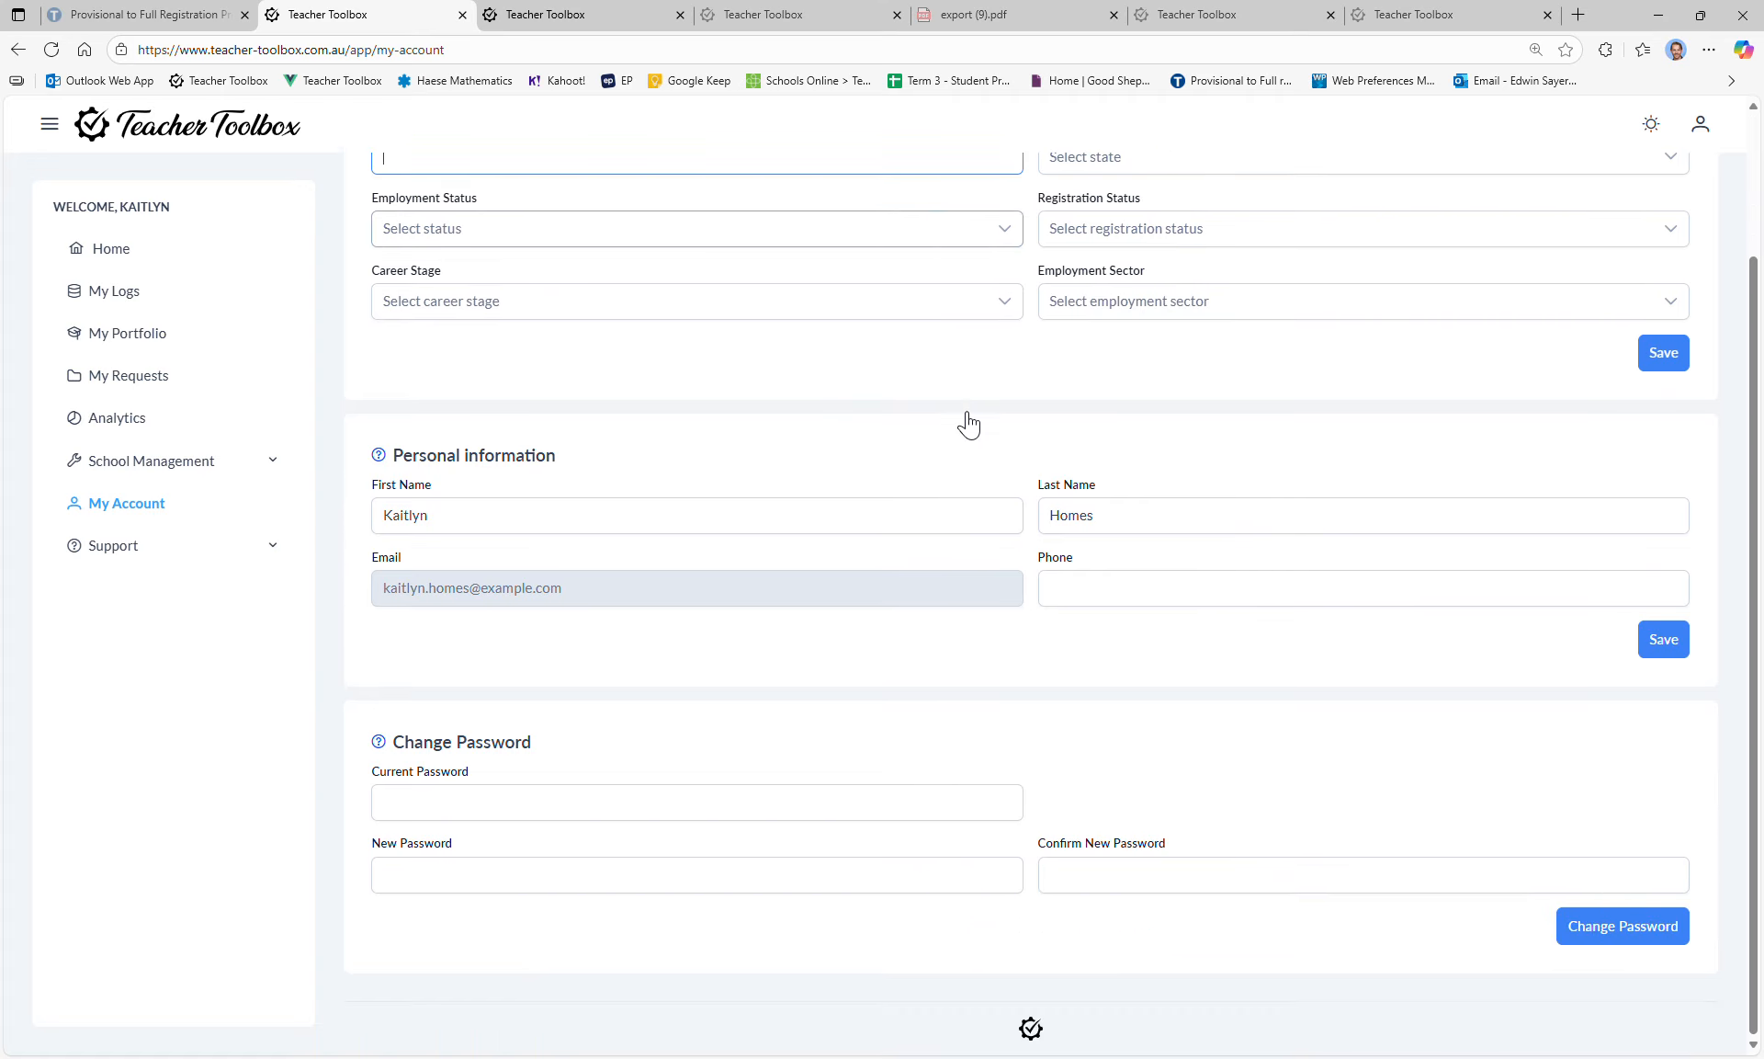
scroll(963, 422, up, 2)
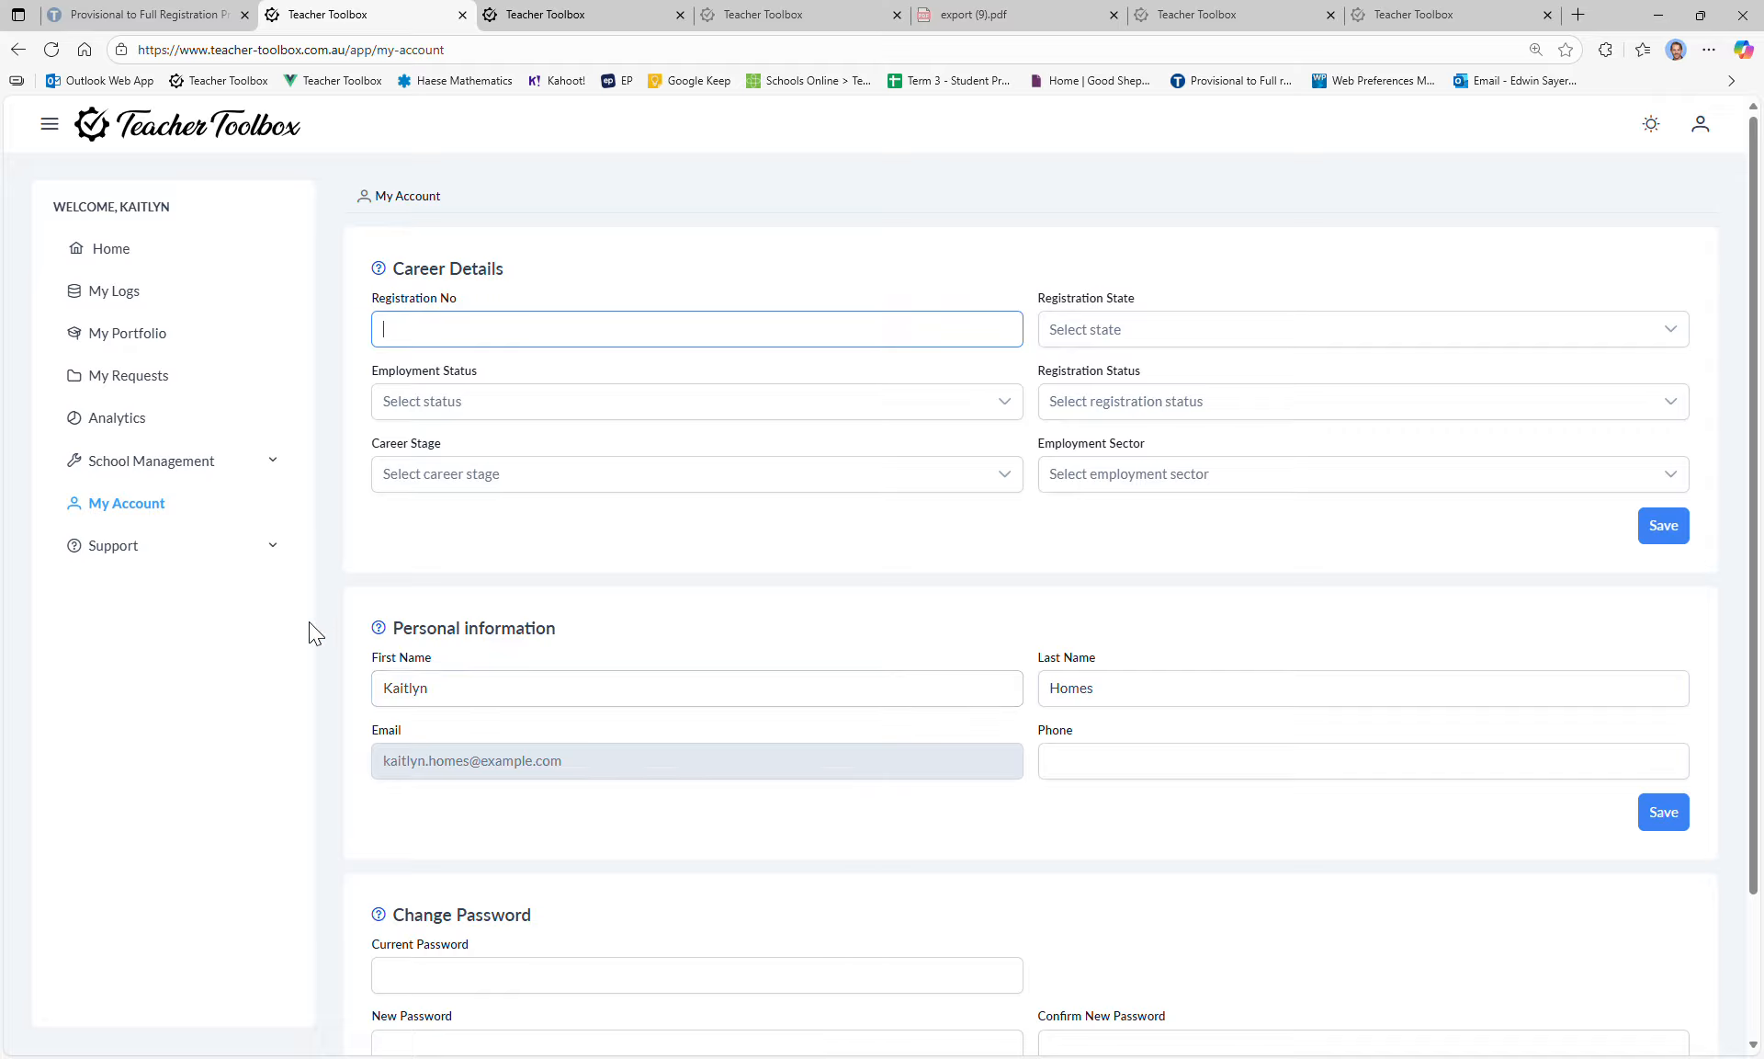
click(162, 464)
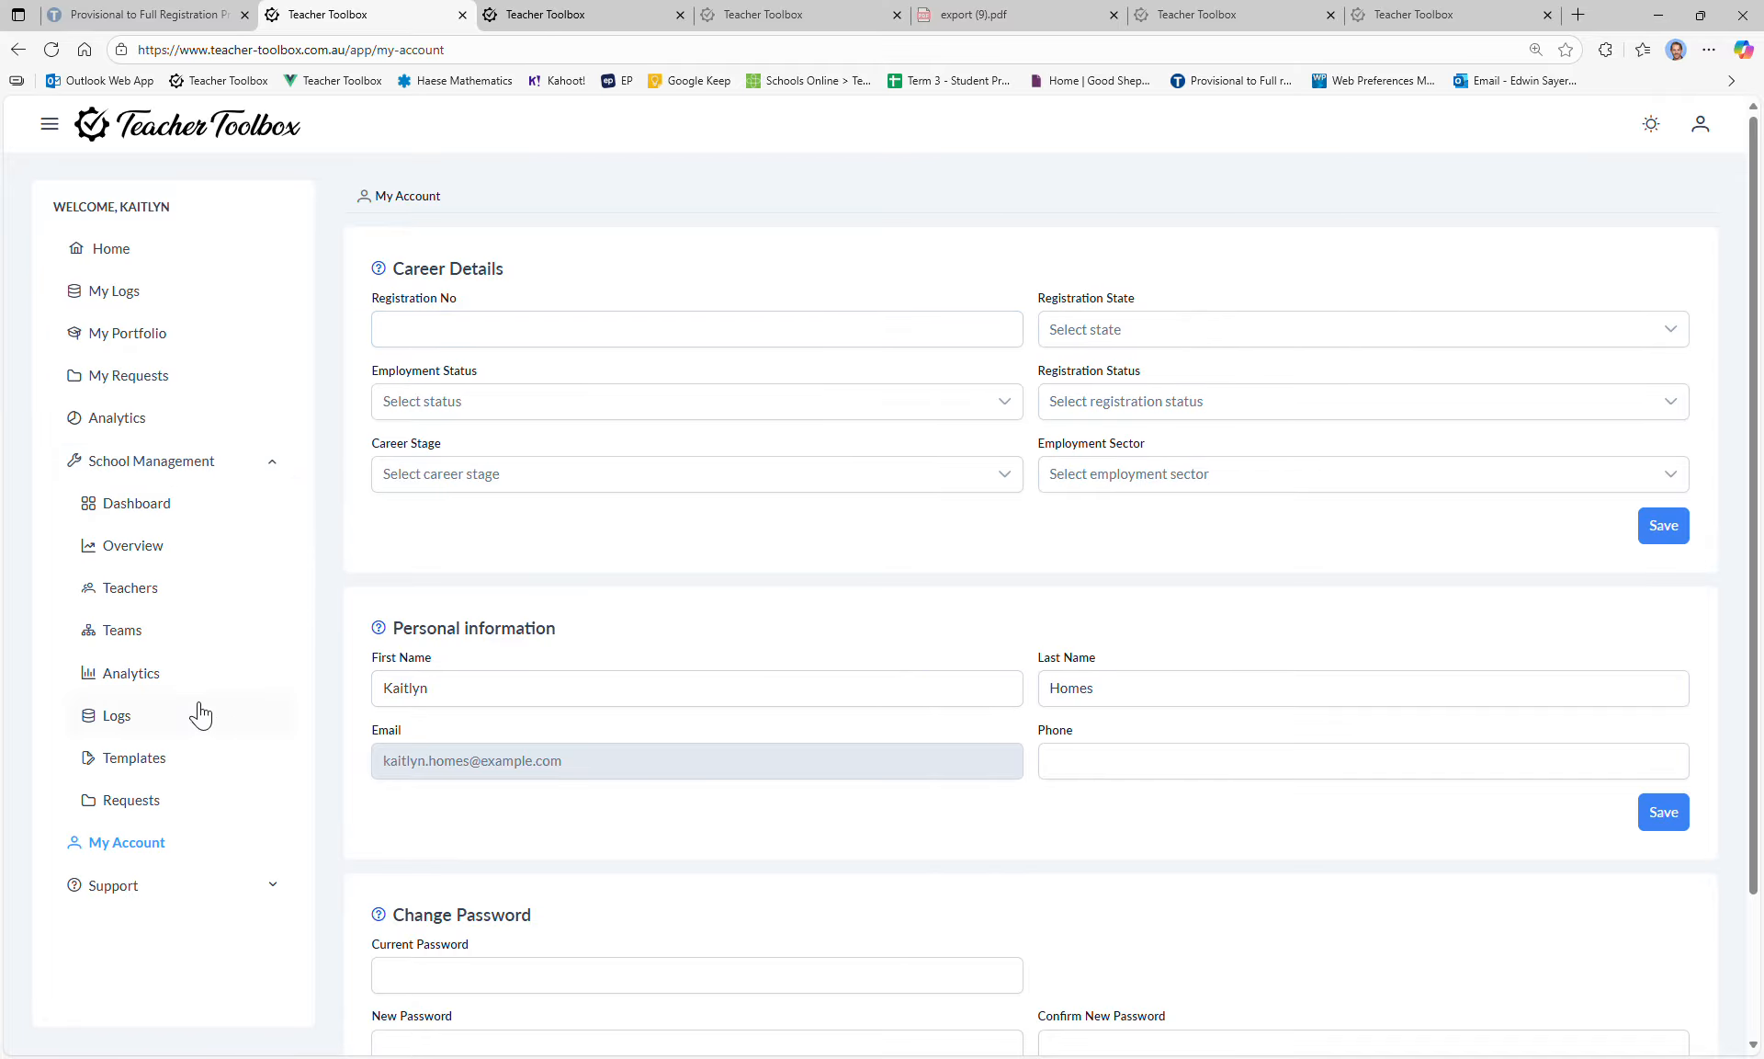
click(184, 678)
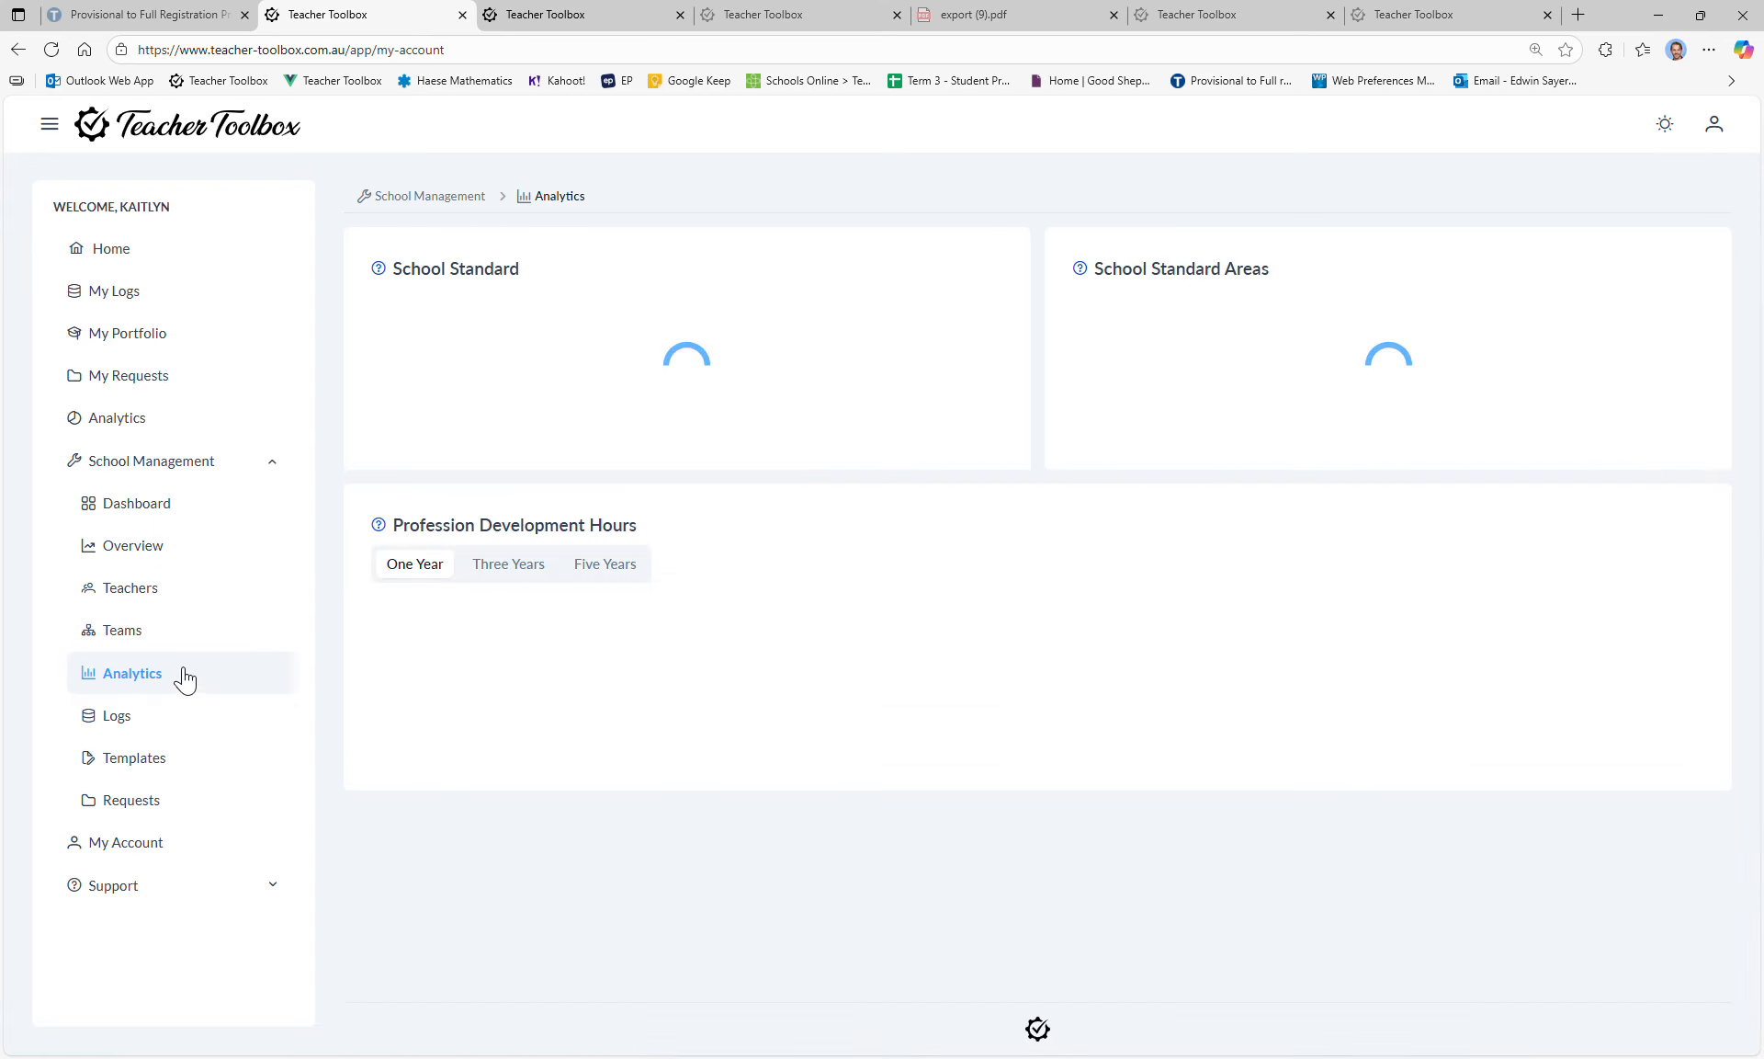